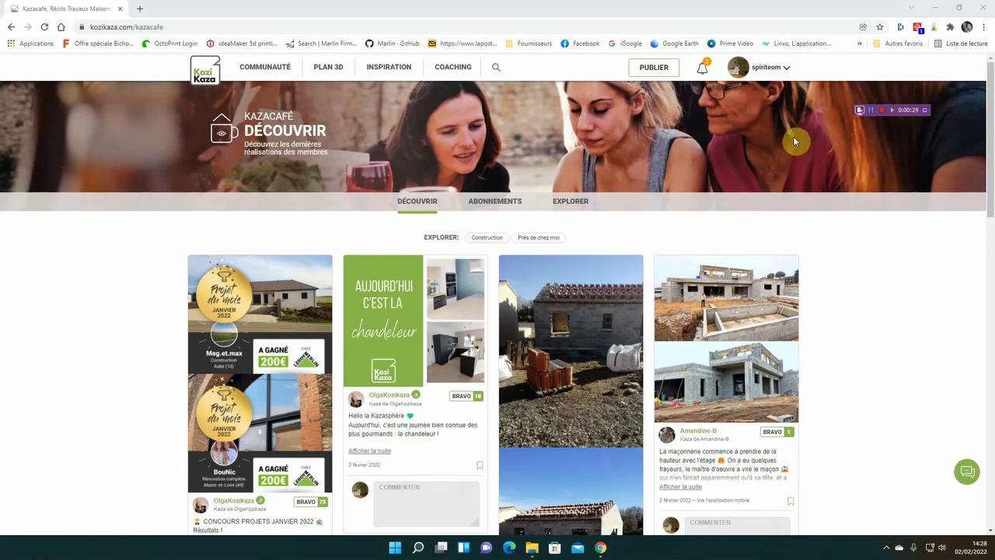
Open the account's 3D plans and start creating a new 3D plan.
left_click(785, 68)
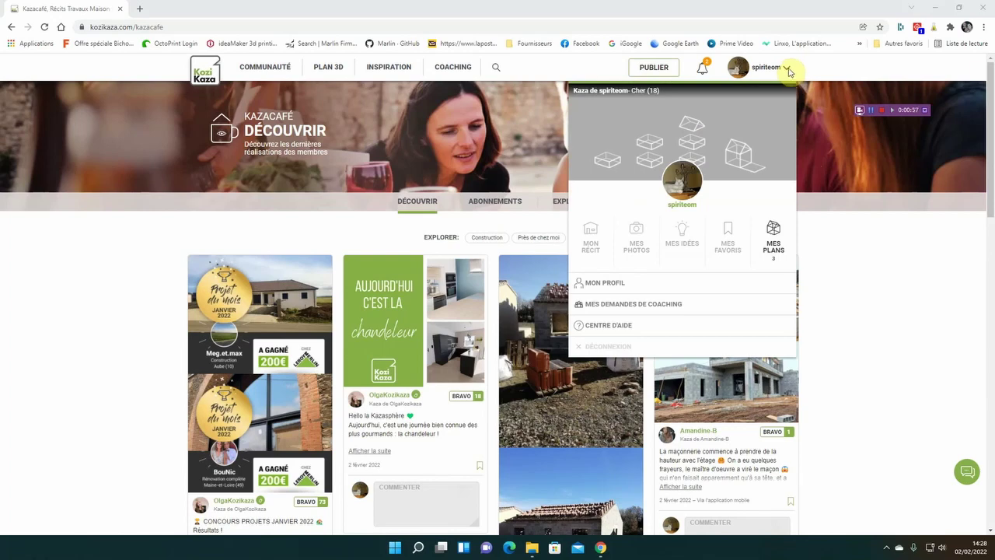
left_click(775, 238)
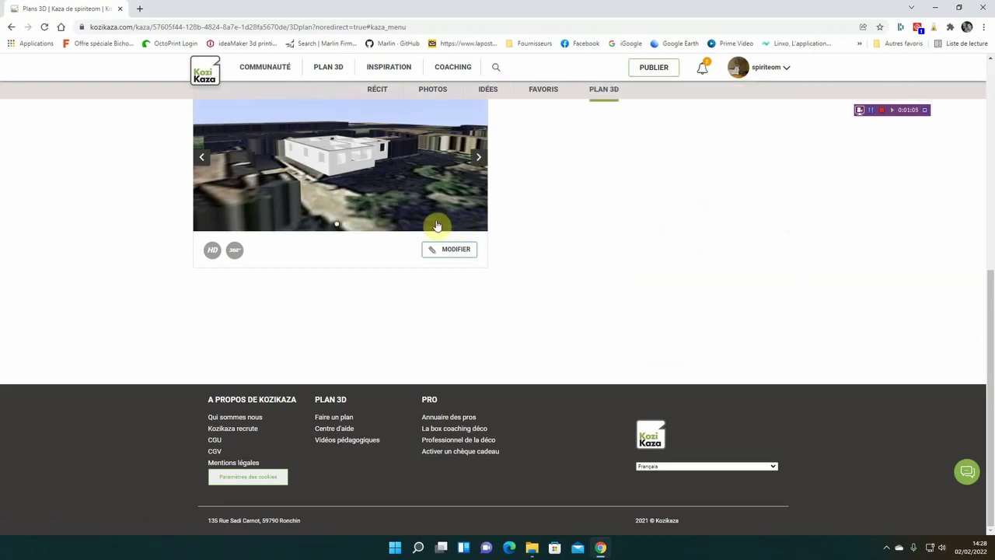
left_click(607, 97)
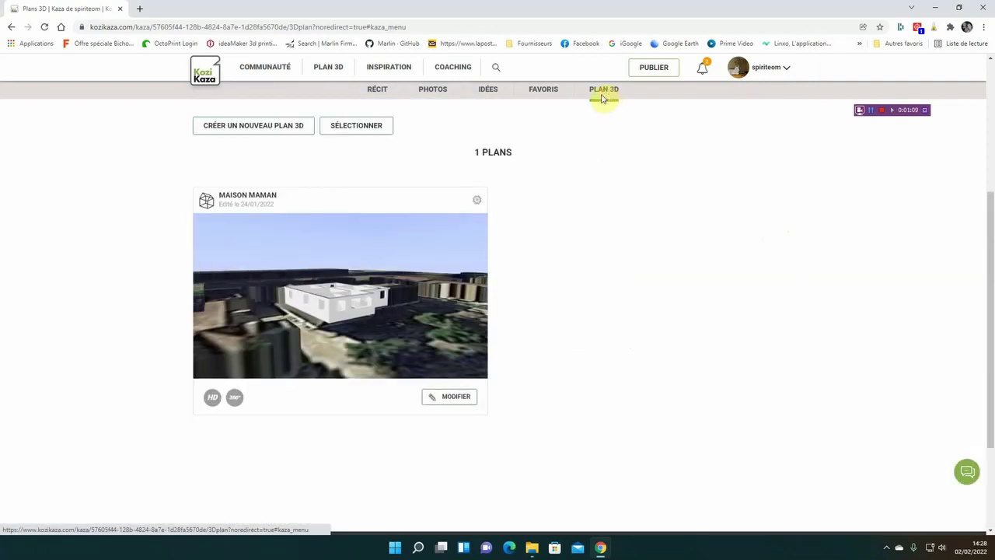
left_click(254, 129)
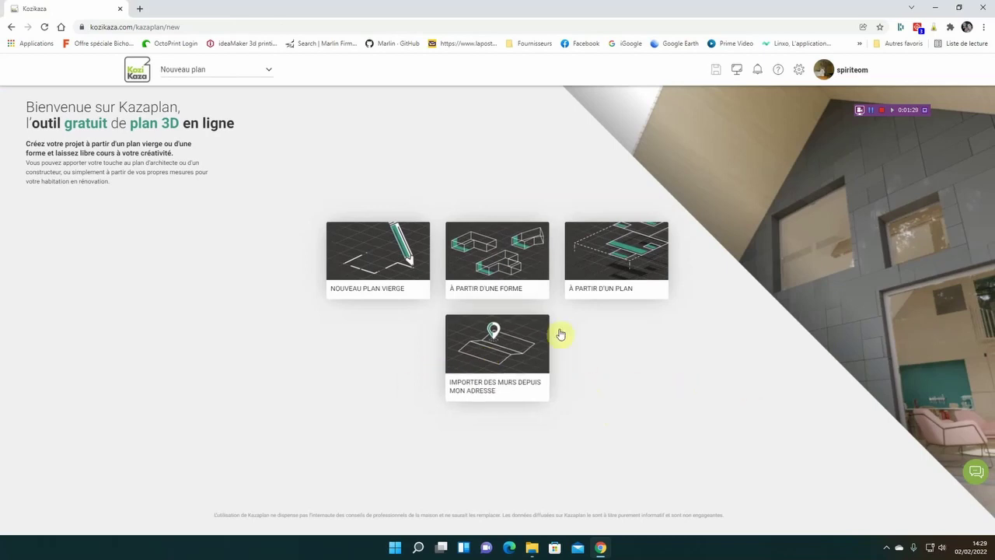
Choose to import walls from an address, skip the intro and search the map for the postal address.
left_click(496, 352)
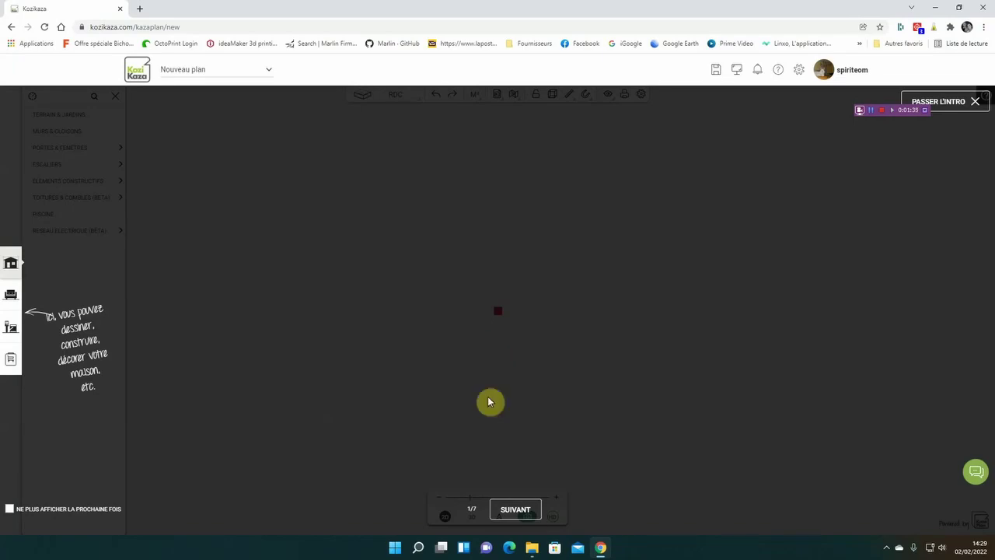
left_click(977, 102)
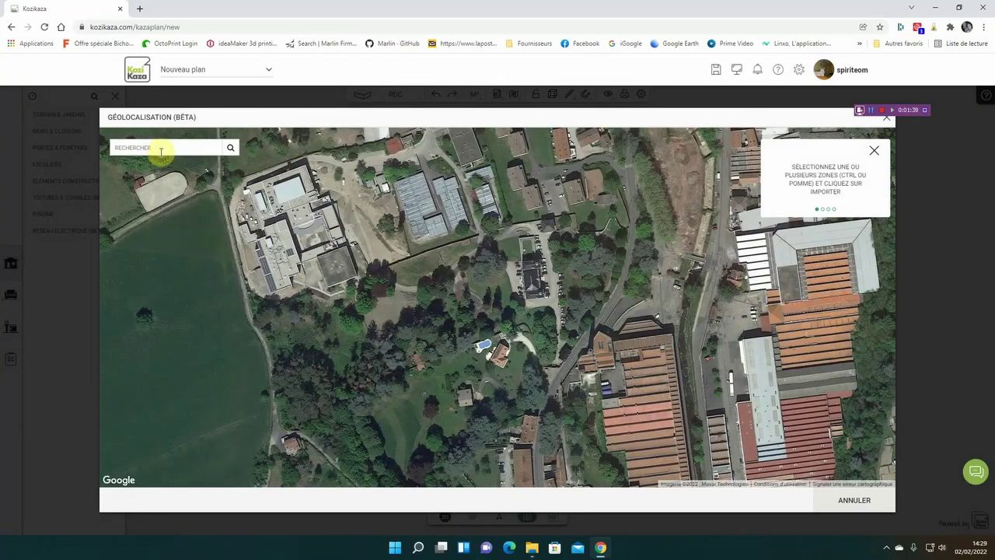
left_click(163, 148)
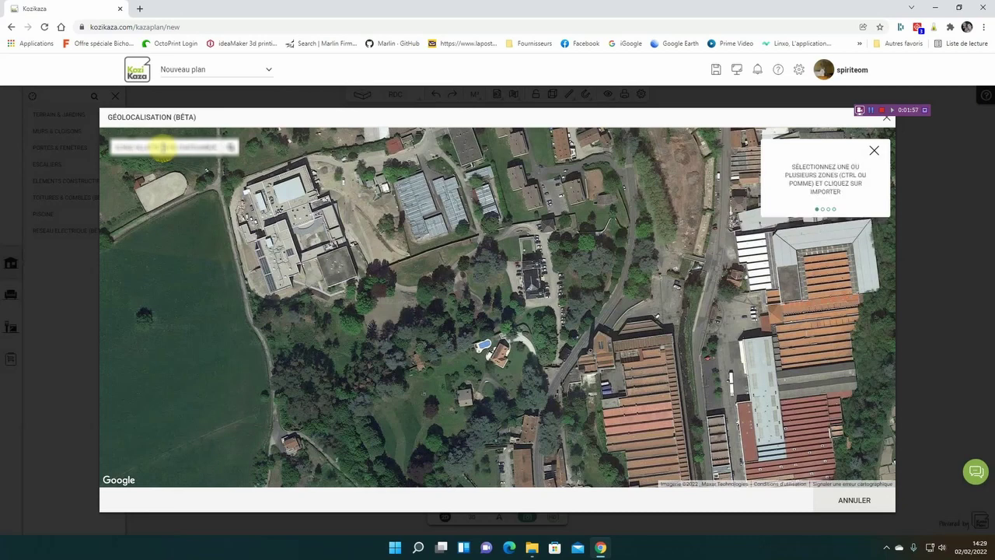
key("Return")
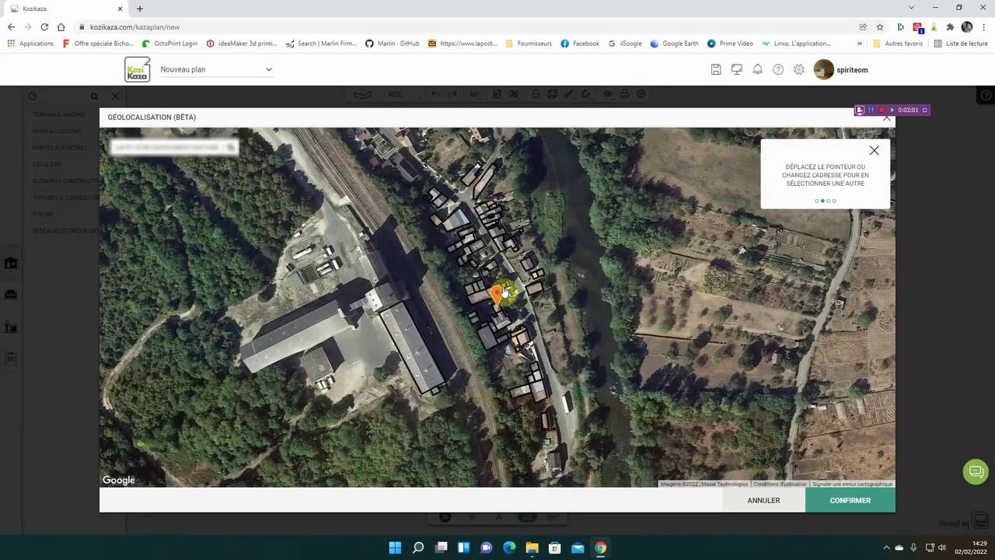
Select the building zone at the marker and a small zone of the nearby outbuilding, and import them as walls.
scroll(505, 290, "up", 3)
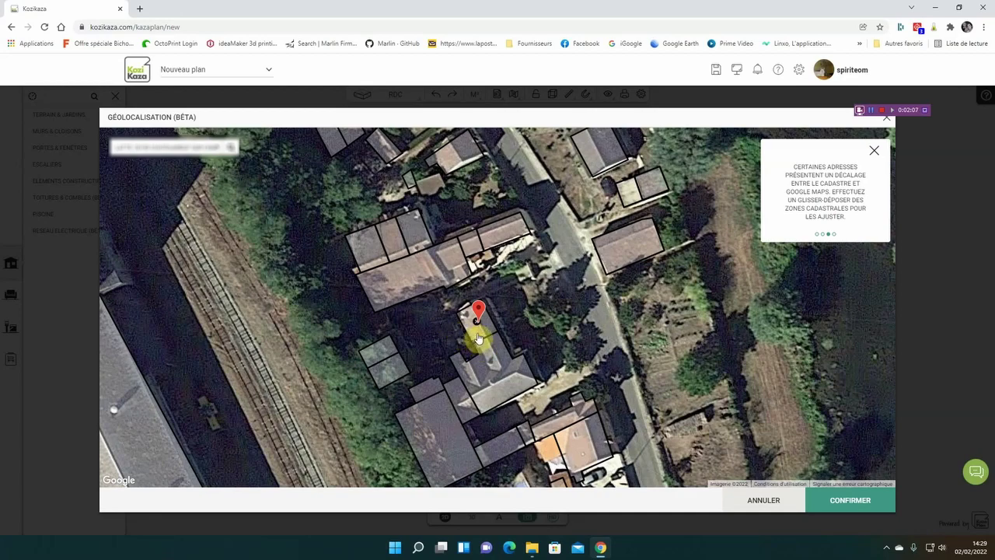
left_click(478, 334)
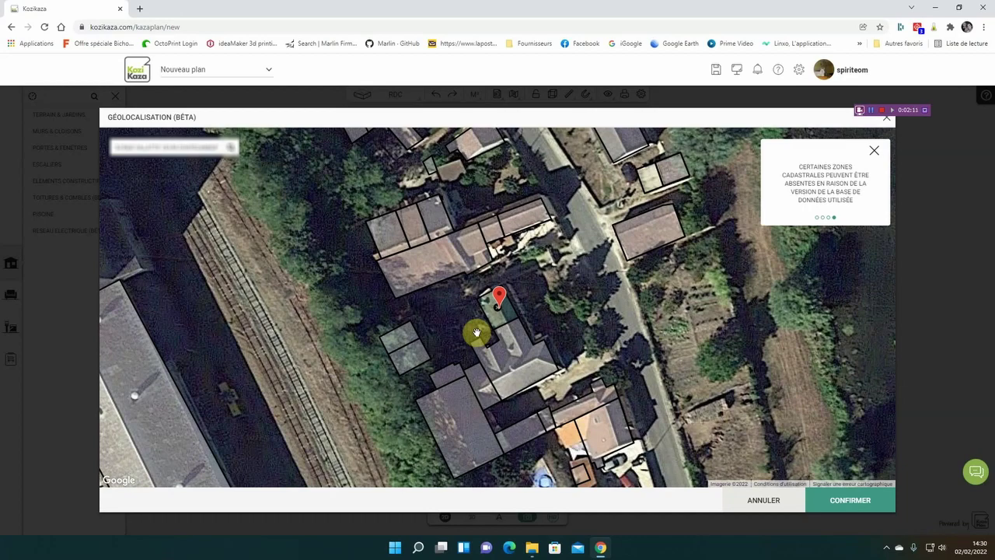
left_click(420, 361)
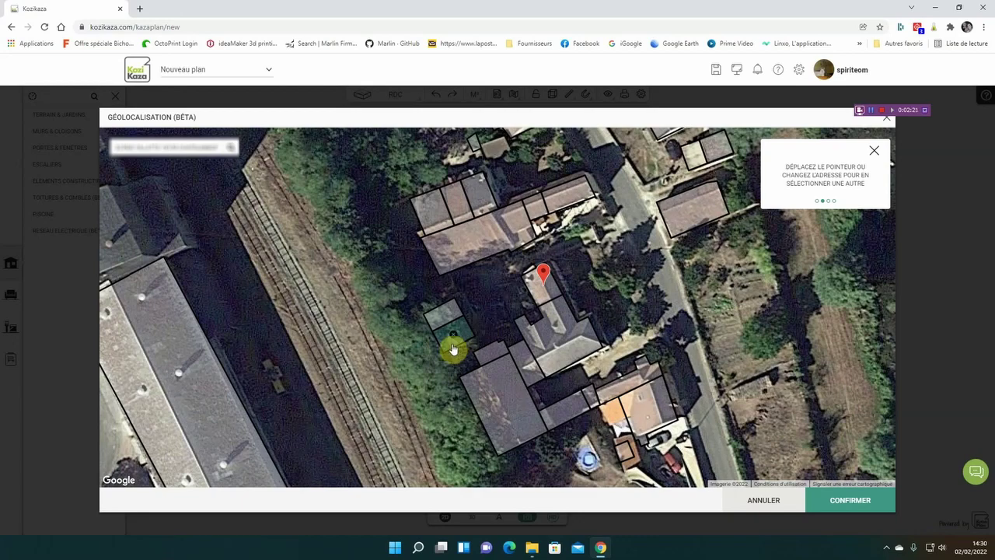
left_click(540, 307)
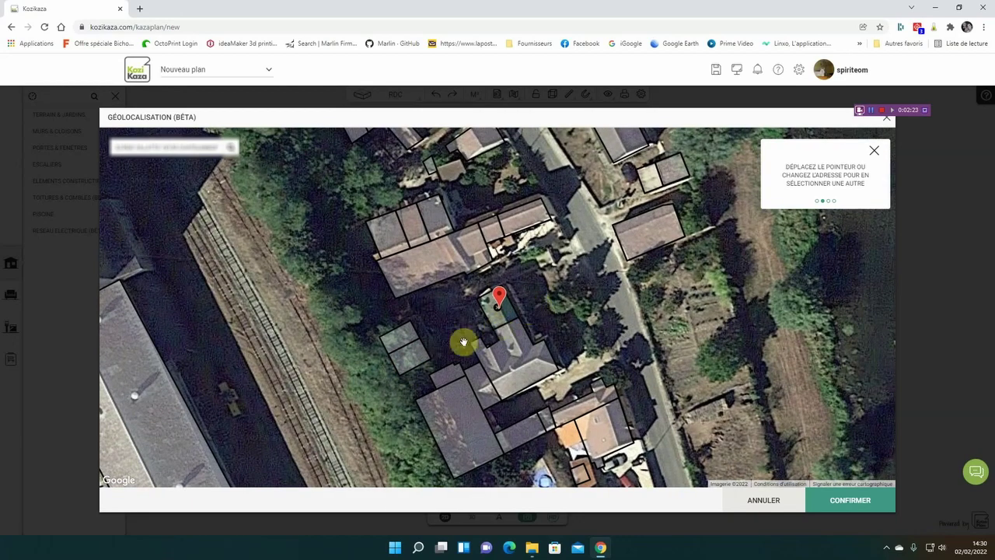
left_click(428, 359)
left_click(569, 282)
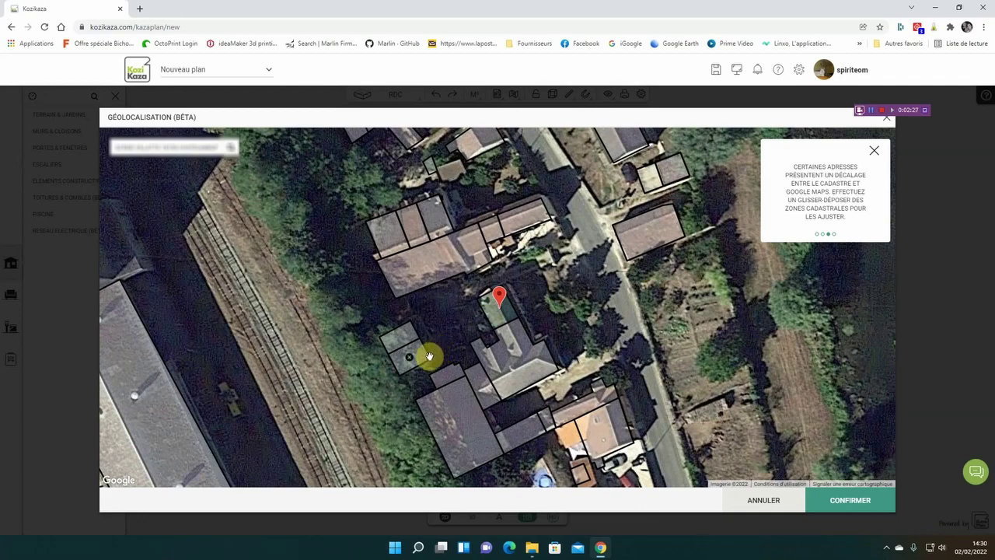
left_click(425, 361)
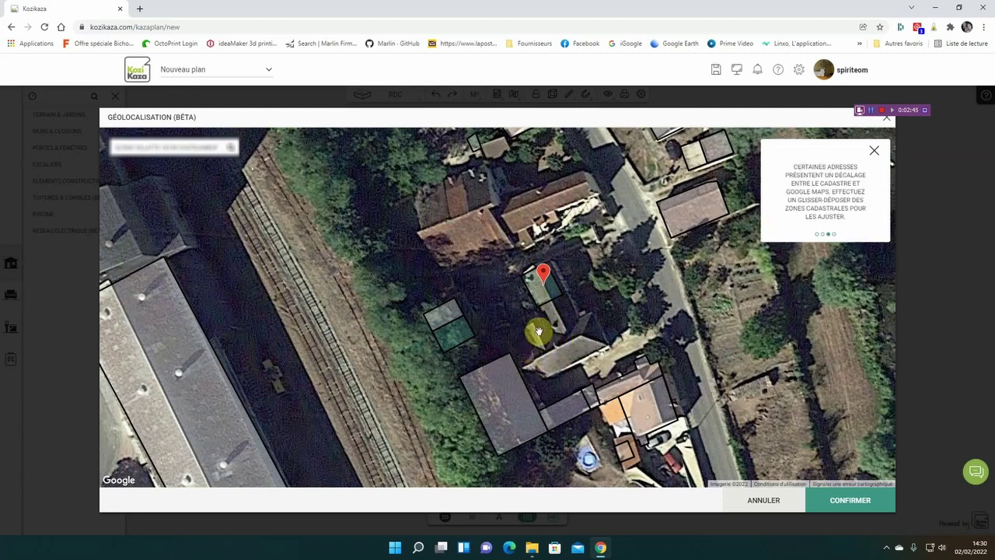
left_click(849, 504)
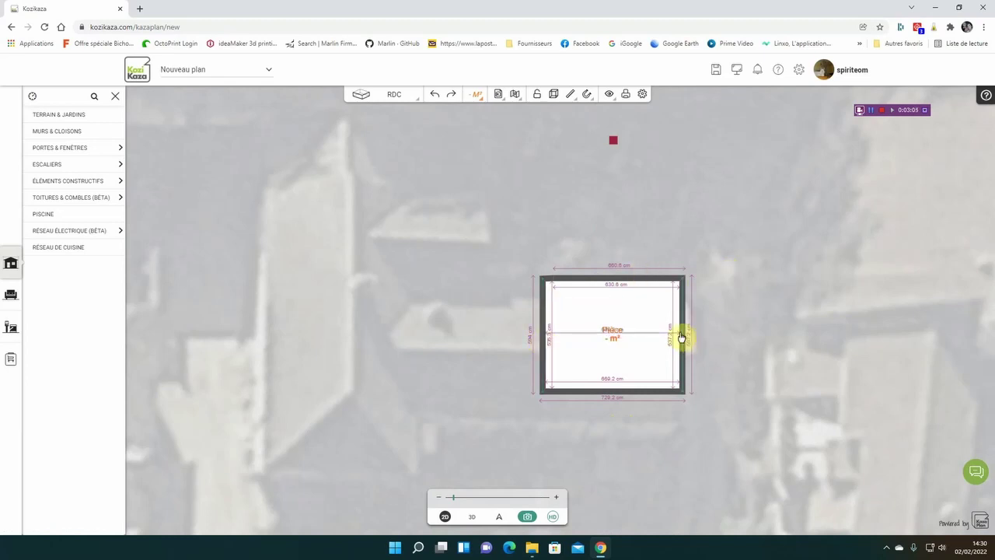
left_click(550, 285)
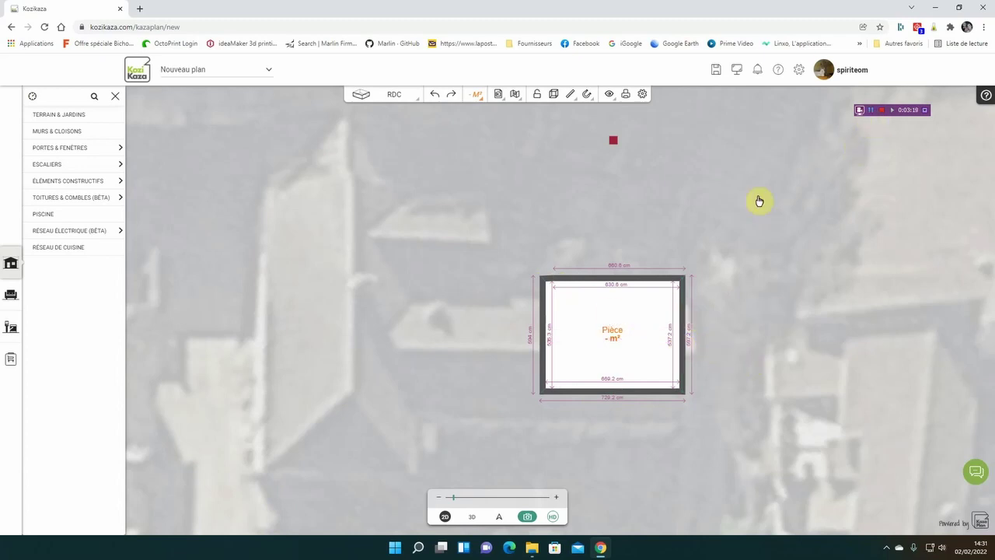
left_click(871, 111)
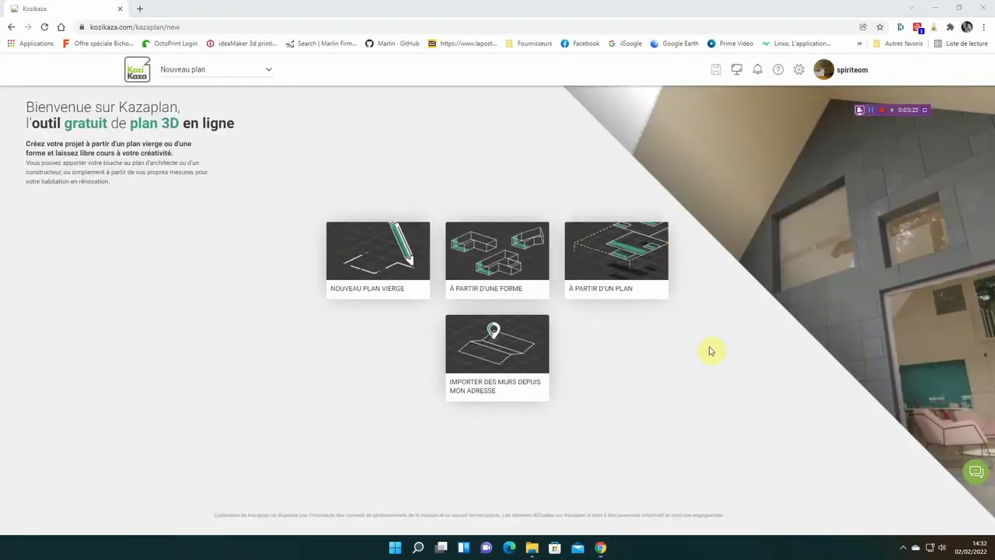
Start a new blank plan and go through all seven pages of the intro tour to the end.
left_click(387, 257)
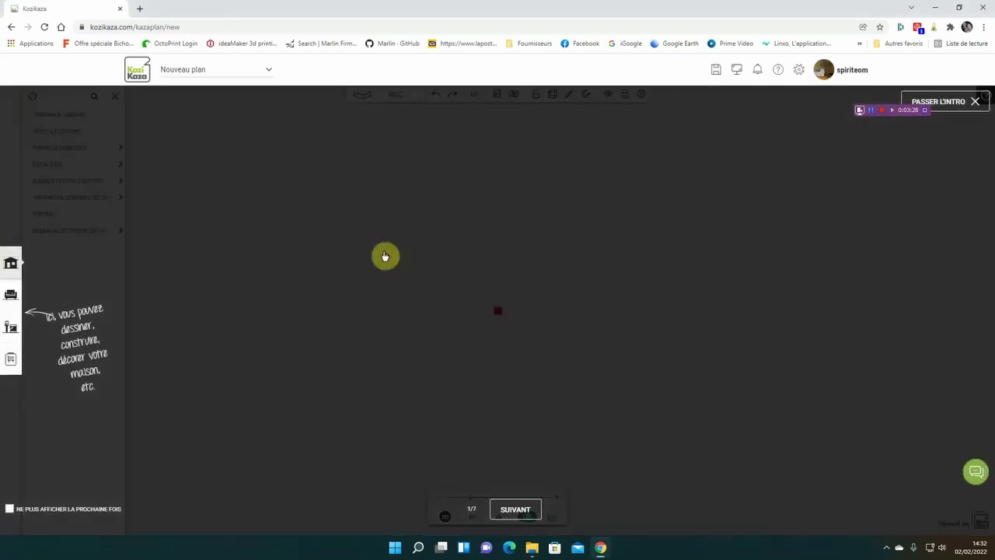
left_click(515, 509)
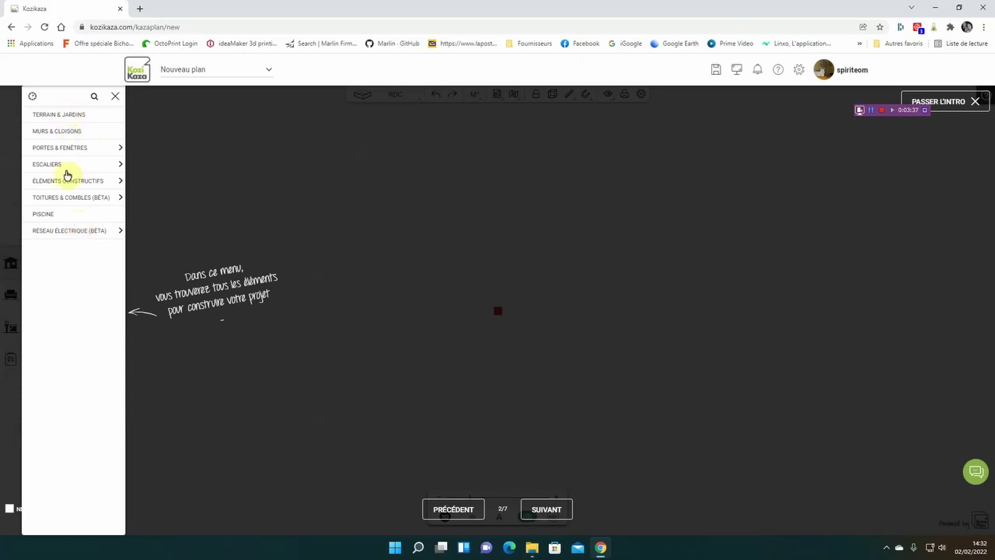
left_click(545, 509)
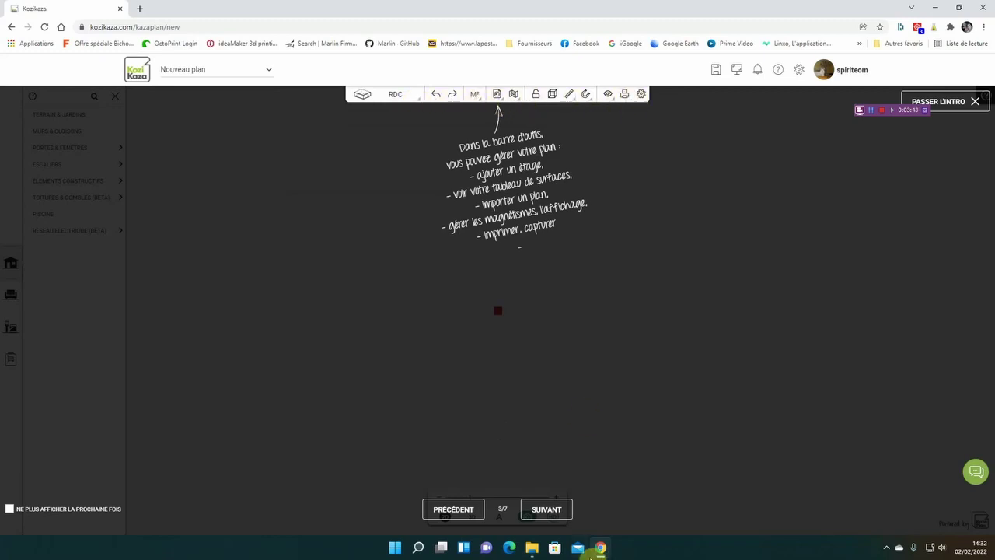
left_click(555, 515)
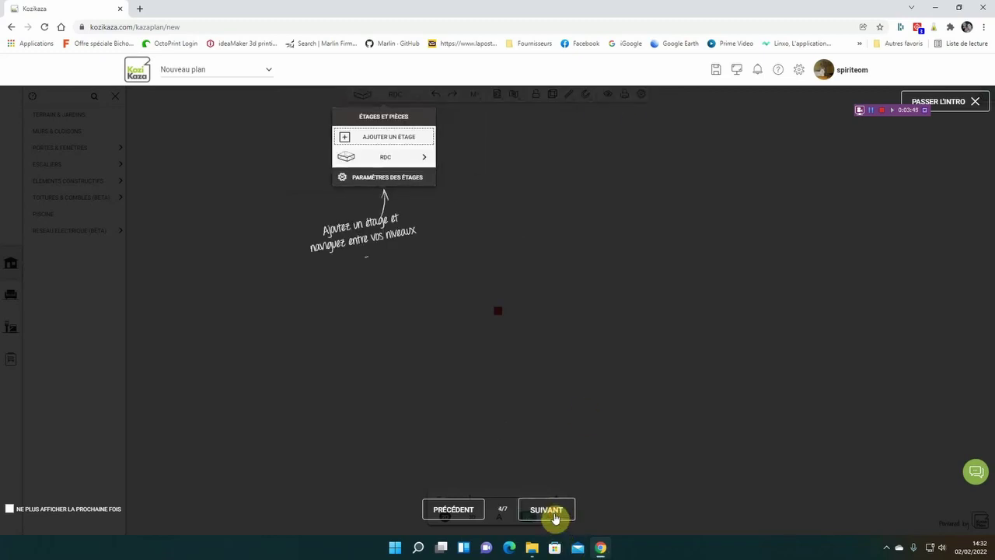
left_click(555, 515)
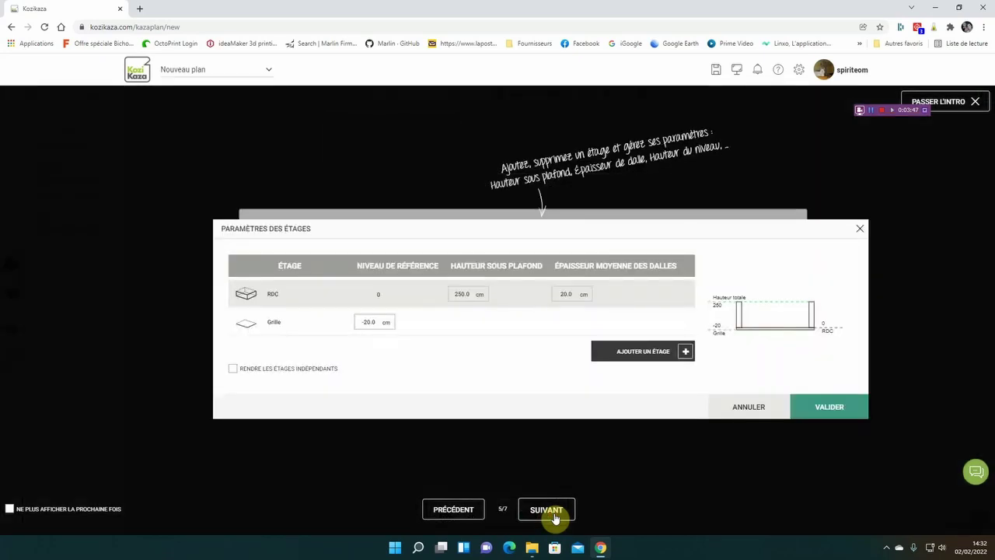
left_click(555, 514)
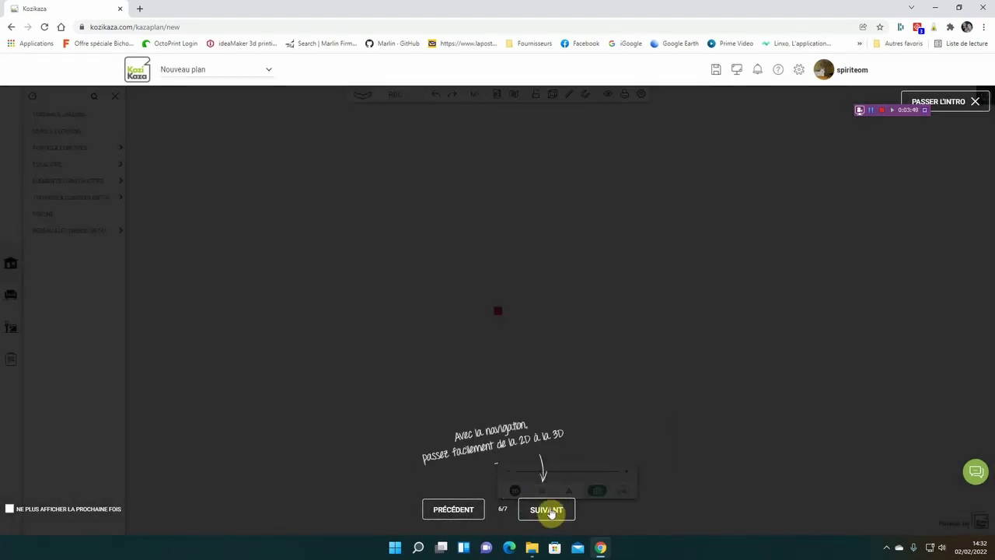
left_click(555, 515)
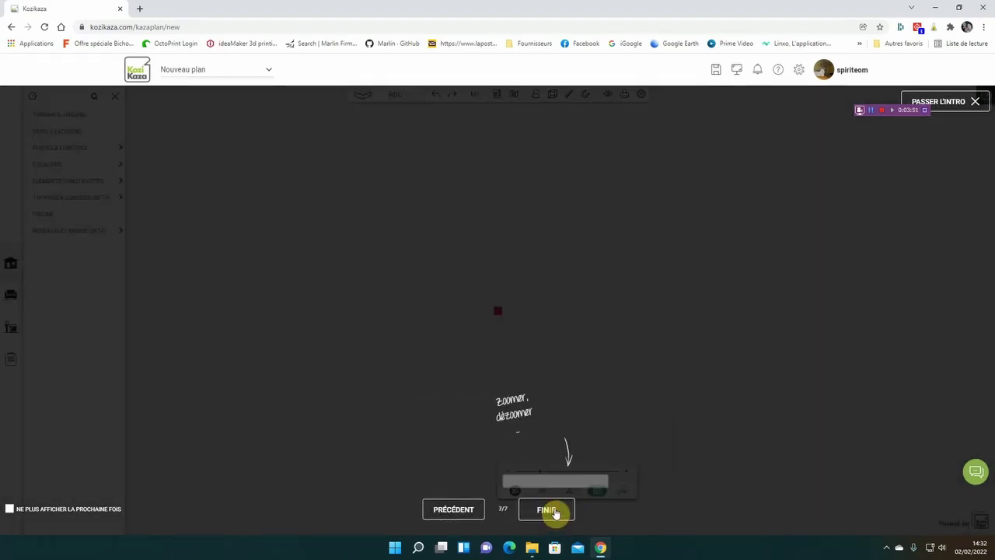
left_click(554, 513)
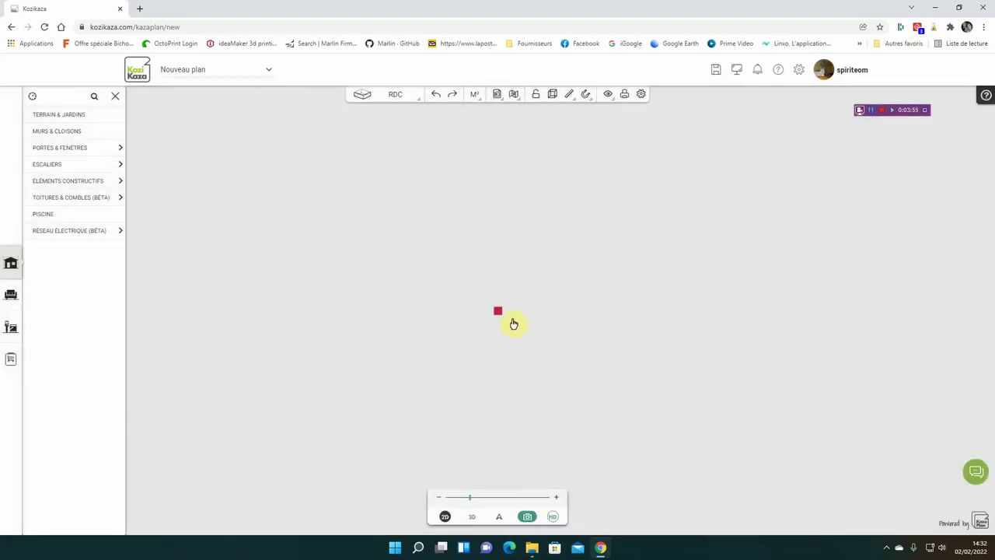
Open the walls and partitions catalogue and try to set the wall thickness to 25 cm.
scroll(449, 309, "down", 2)
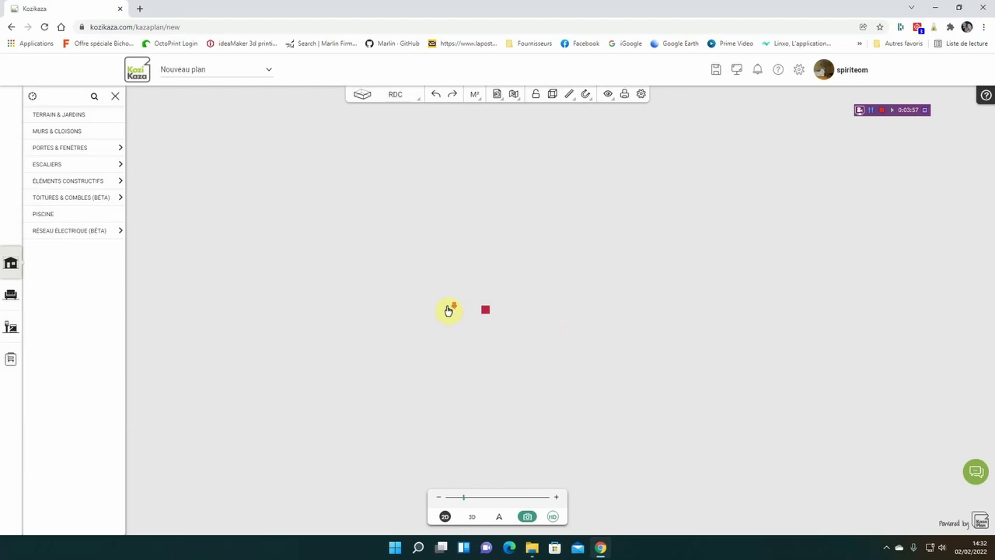
left_click(85, 131)
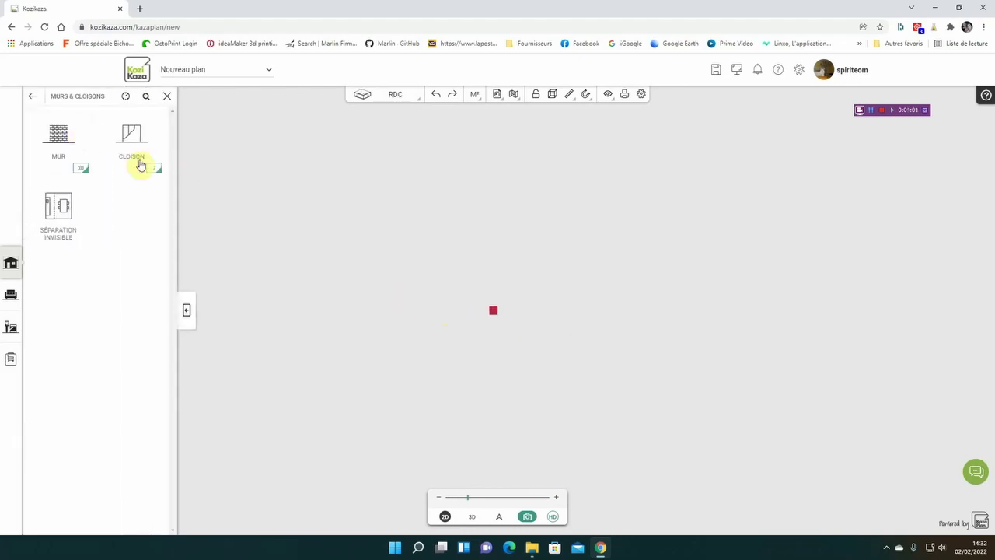
left_click(81, 169)
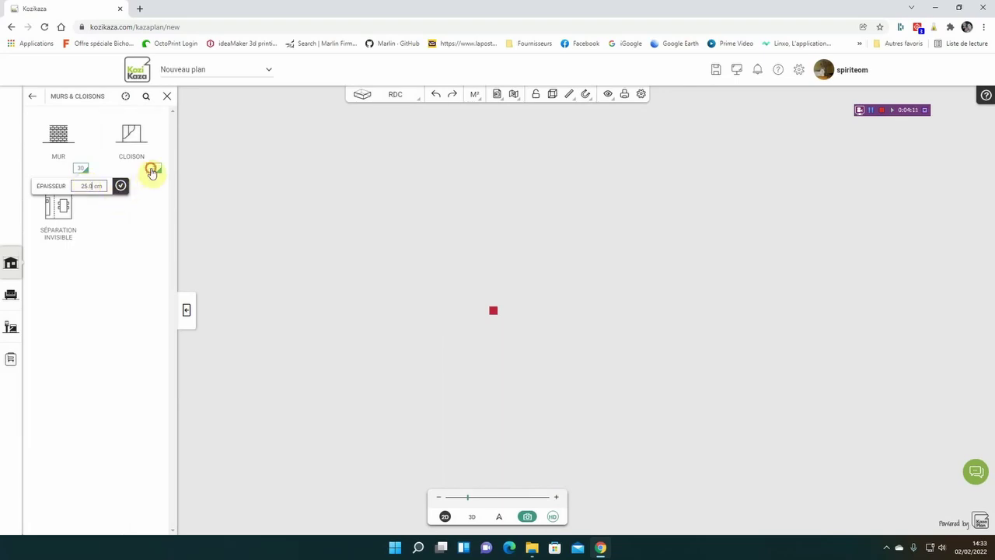
mouse_move(153, 170)
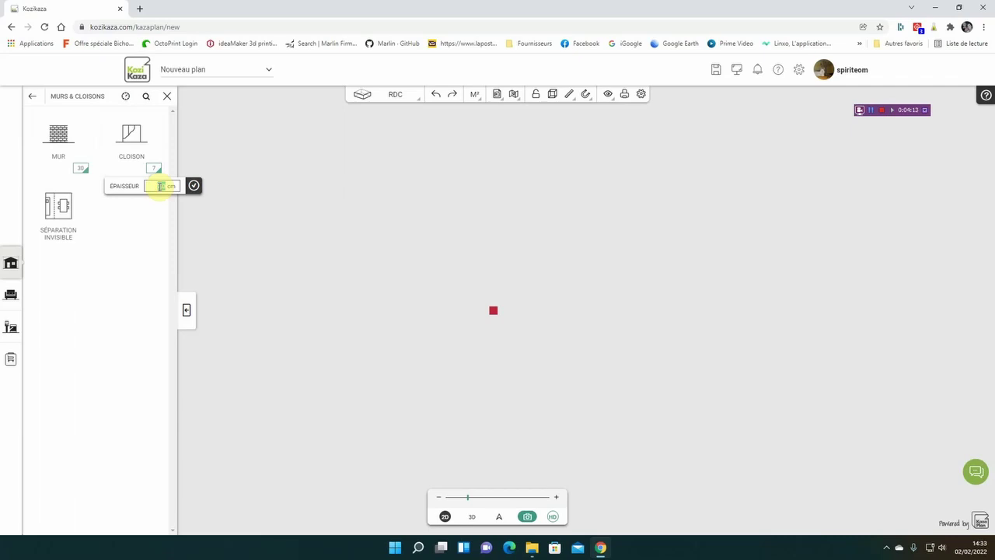
left_click(412, 408)
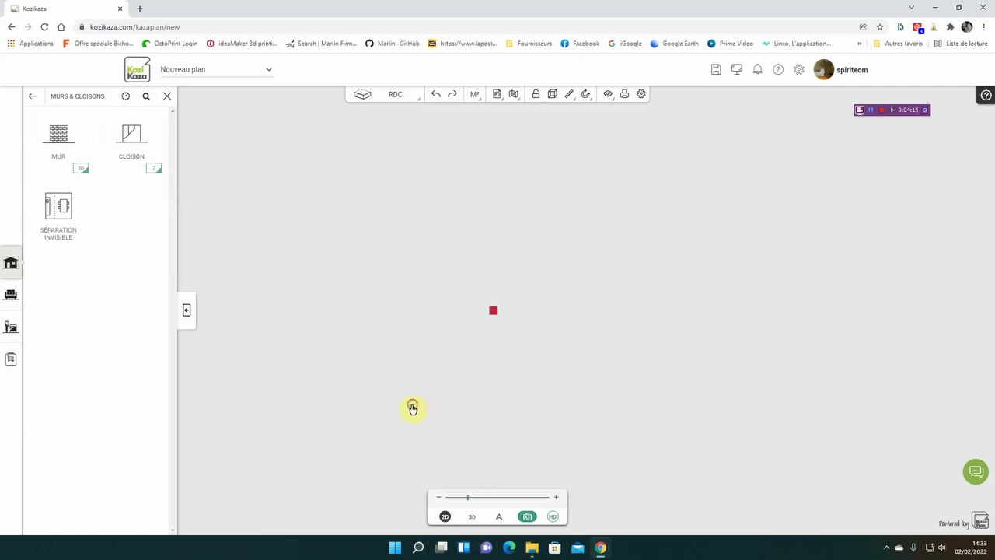
Draw the outer walls: left about 436 cm, bottom 857 cm, right 484 cm, an overlong top wall and a slanted closing wall.
left_click(60, 139)
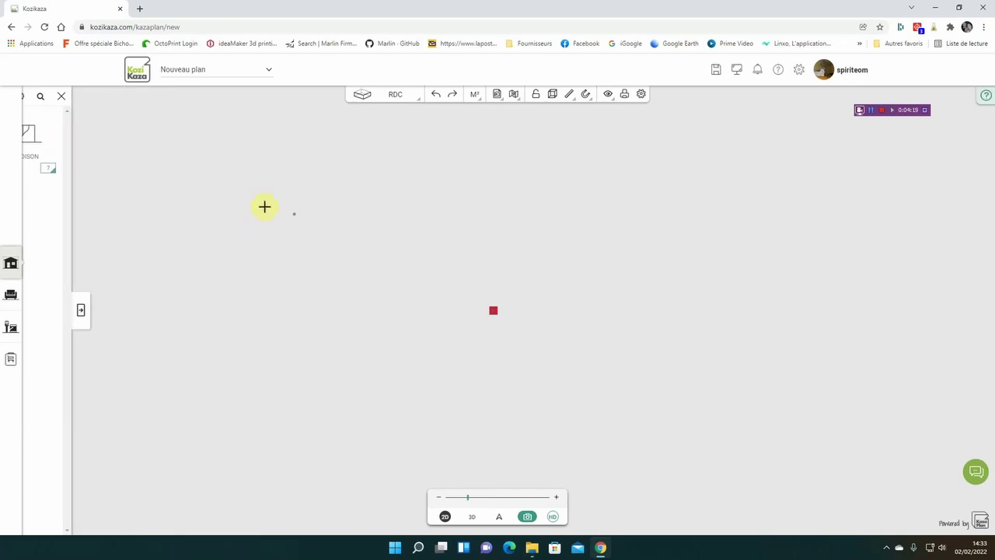
left_click(244, 186)
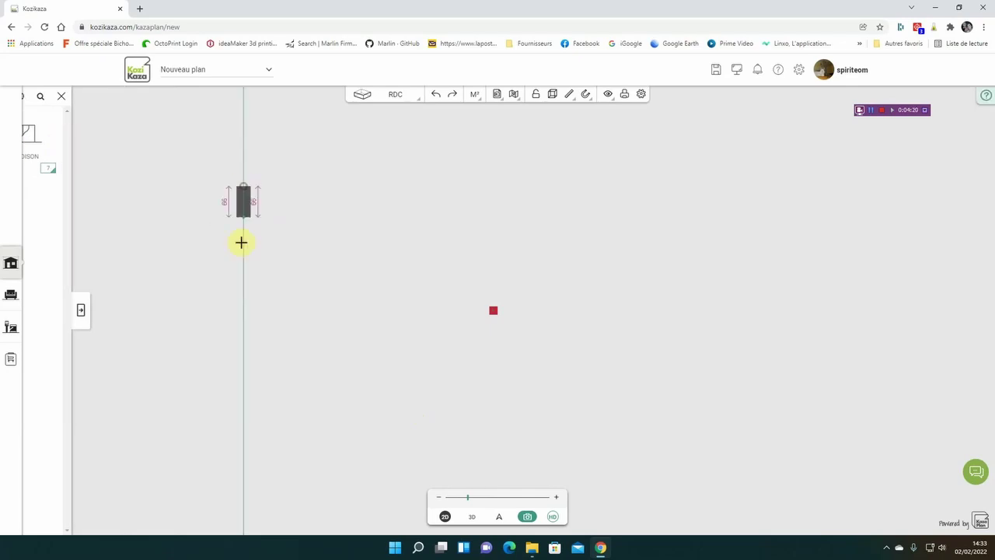
left_click(244, 391)
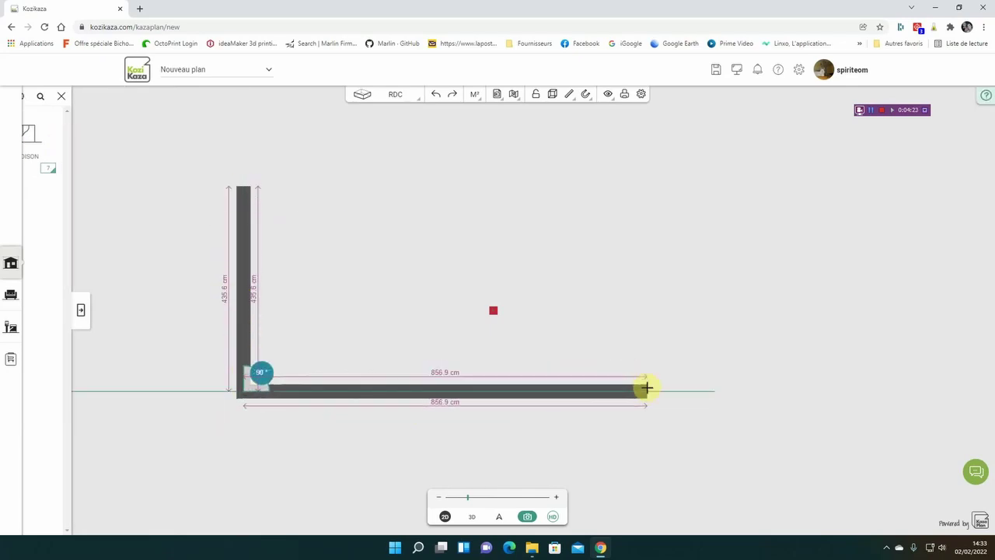
left_click(646, 387)
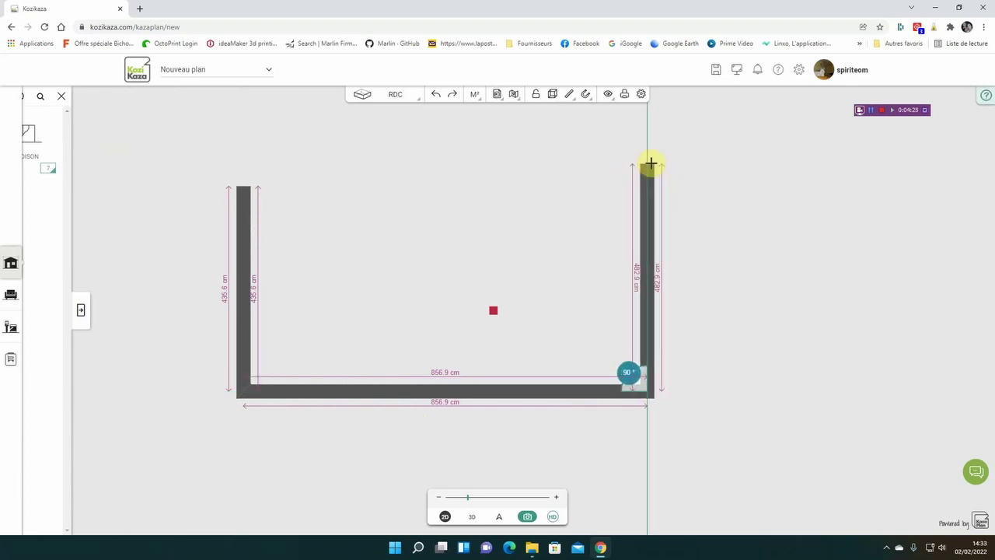
left_click(650, 163)
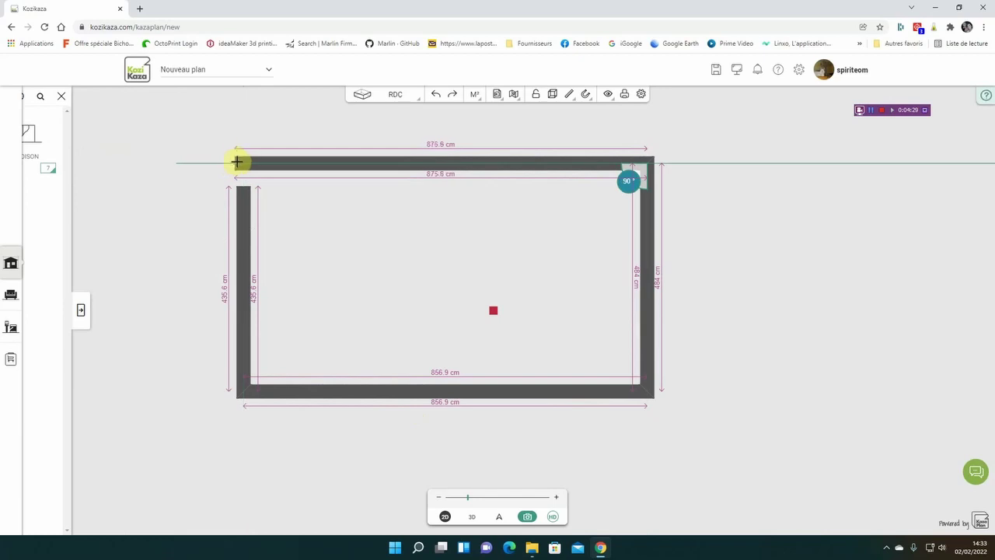
left_click(173, 161)
left_click(249, 196)
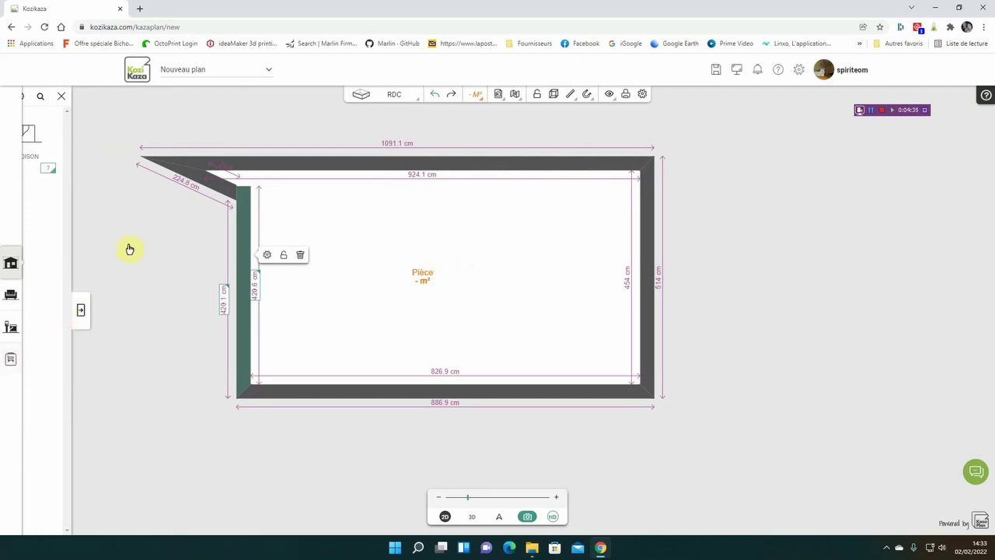
left_click(174, 257)
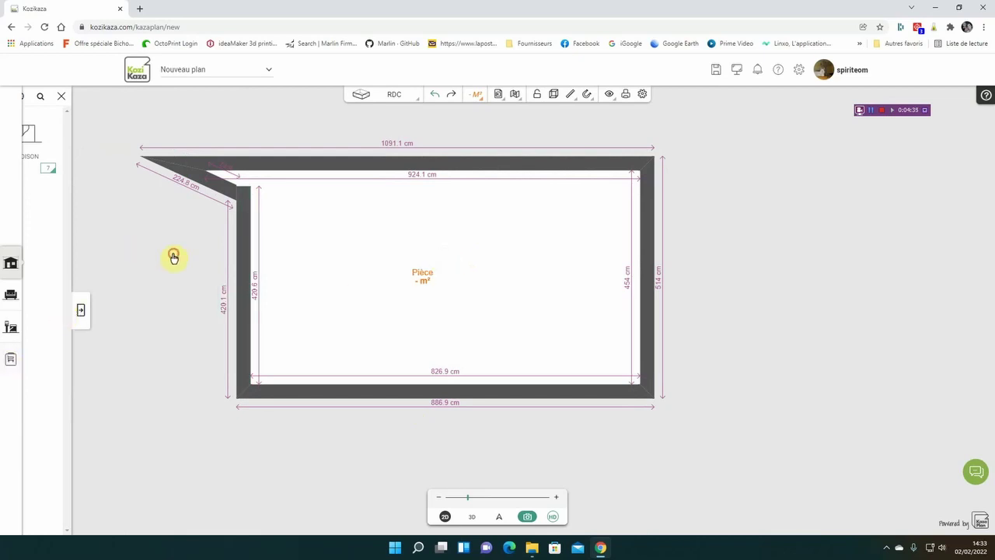
Delete the slanted closing wall and join the top wall's end to the left wall to close the rectangular room.
left_click(215, 187)
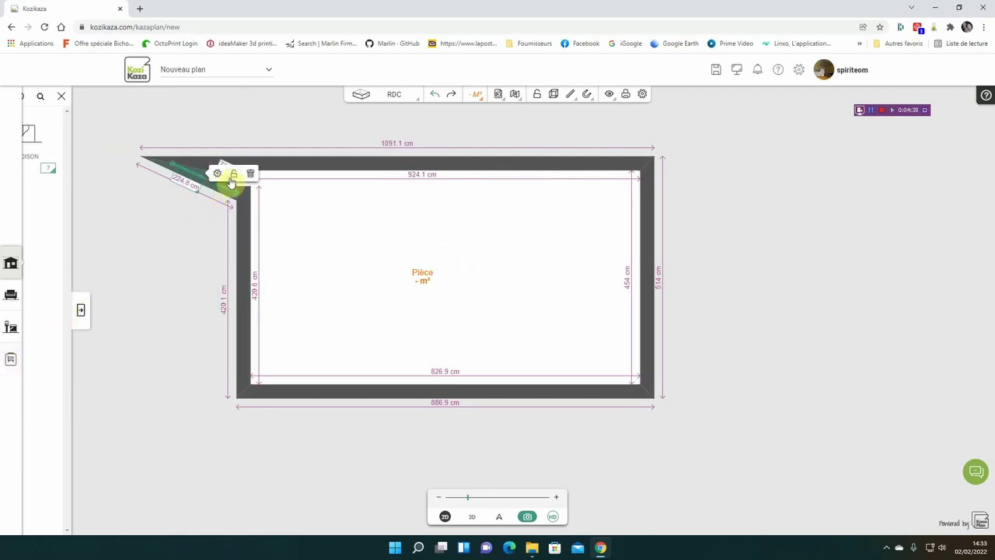
left_click(251, 175)
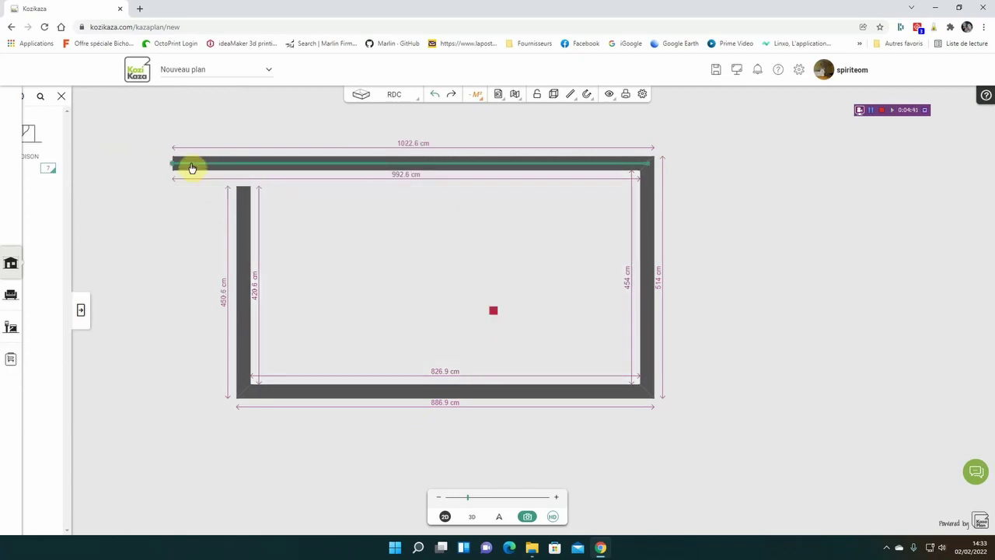
left_click_drag(174, 169, 245, 160)
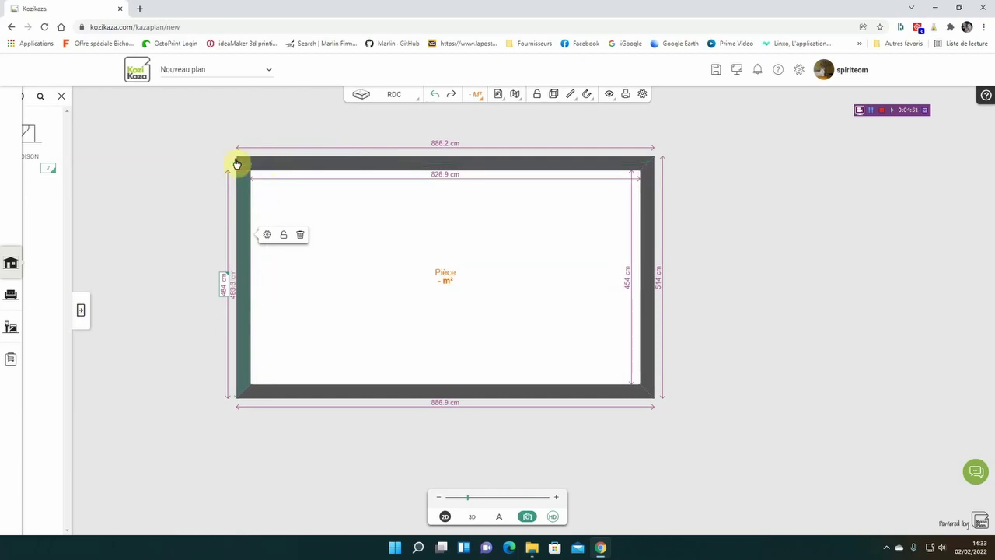
left_click(238, 163)
left_click_drag(241, 164, 247, 160)
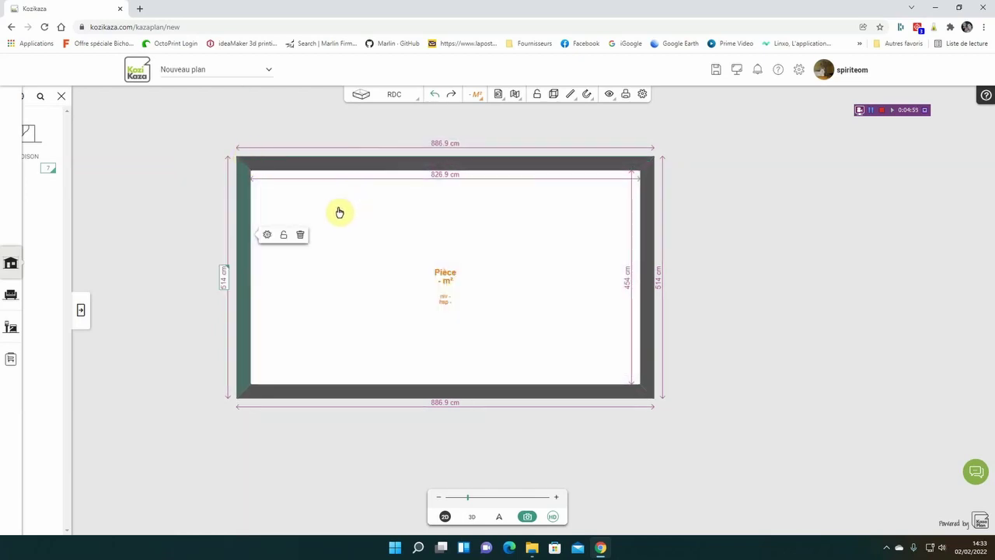
Enlarge the room by moving its right, left and bottom walls outward.
left_click(648, 258)
left_click_drag(648, 257, 835, 268)
left_click_drag(245, 280, 187, 277)
left_click_drag(444, 396, 454, 480)
scroll(566, 326, "down", 4)
left_click_drag(701, 364, 787, 355)
left_click(376, 354)
left_click_drag(377, 354, 141, 347)
scroll(489, 344, "down", 4)
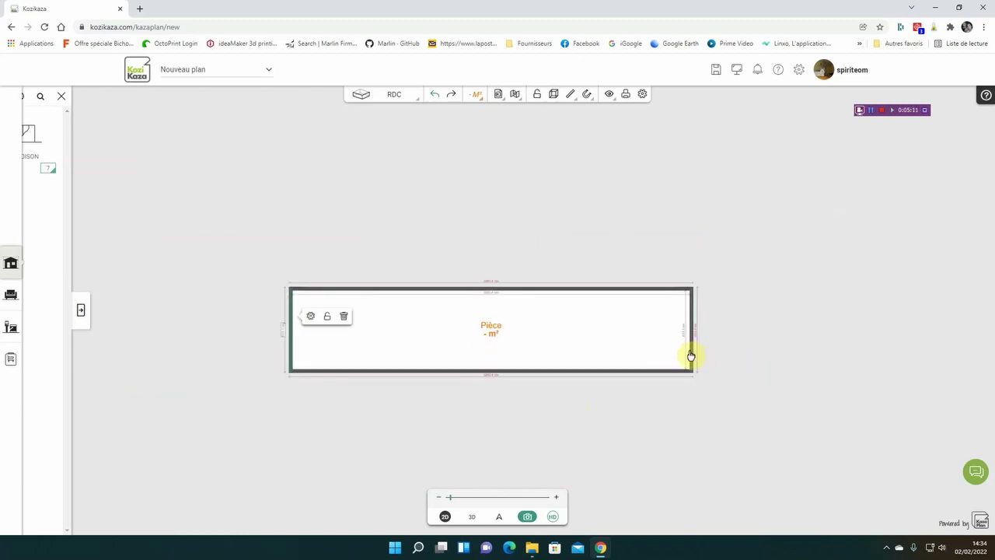
Resize the room to about 3313 by 1121 cm, moving the right and bottom walls outward and the left wall inward.
left_click_drag(692, 354, 733, 356)
left_click_drag(559, 374, 569, 429)
left_click_drag(289, 382, 326, 384)
scroll(582, 395, "up", 2)
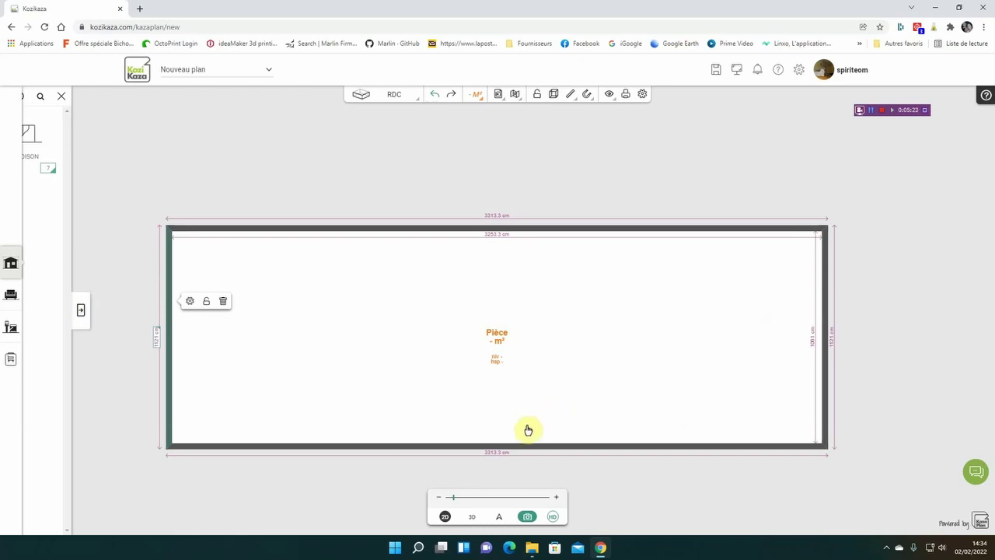
Shorten the room to an outer length of about 2961 cm by moving its right wall inward.
scroll(702, 442, "down", 1)
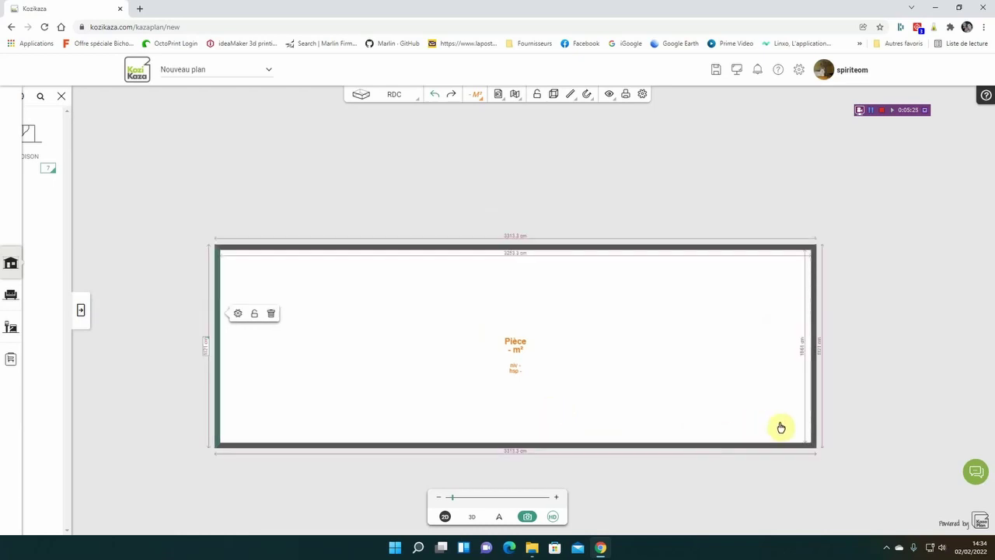
scroll(778, 424, "down", 1)
left_click_drag(811, 408, 747, 415)
scroll(632, 435, "down", 1)
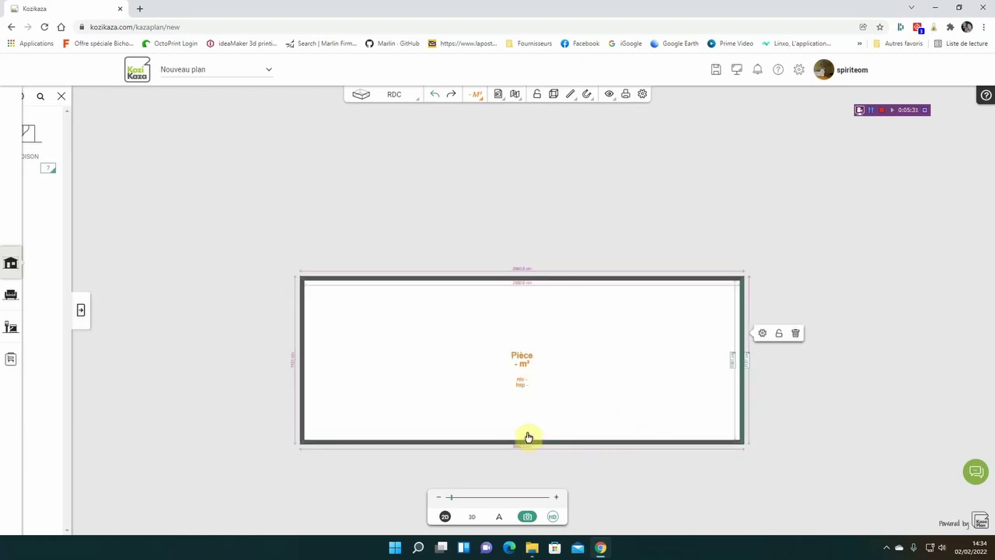
left_click_drag(527, 444, 535, 396)
scroll(609, 433, "down", 1)
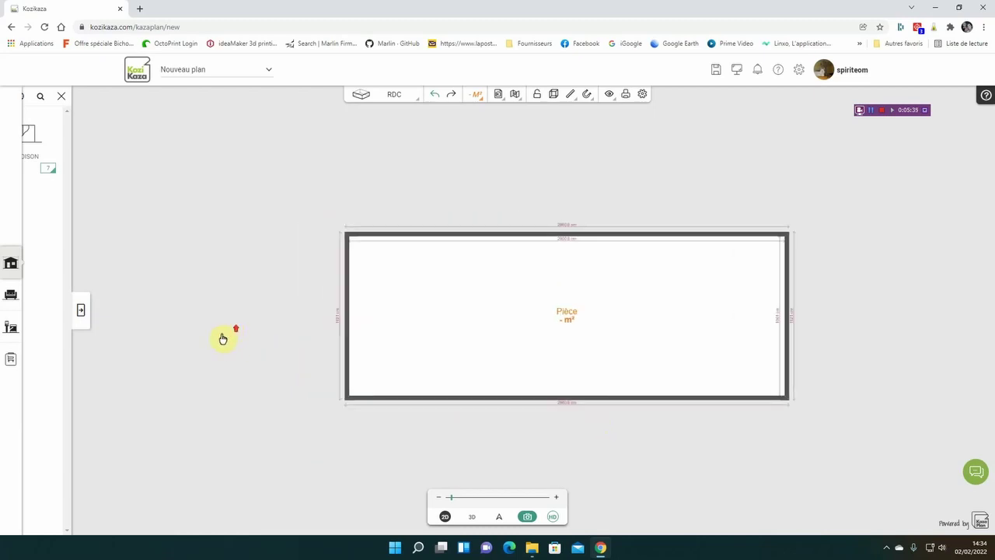
Draw a vertical partition across the room from the top wall to the bottom wall, about 870 cm from the left wall.
left_click(80, 309)
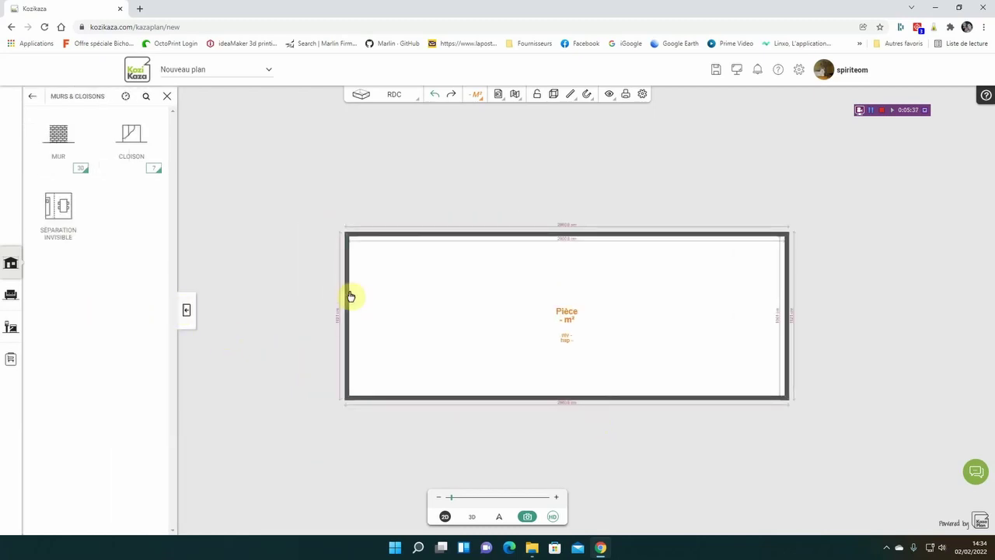
left_click(128, 140)
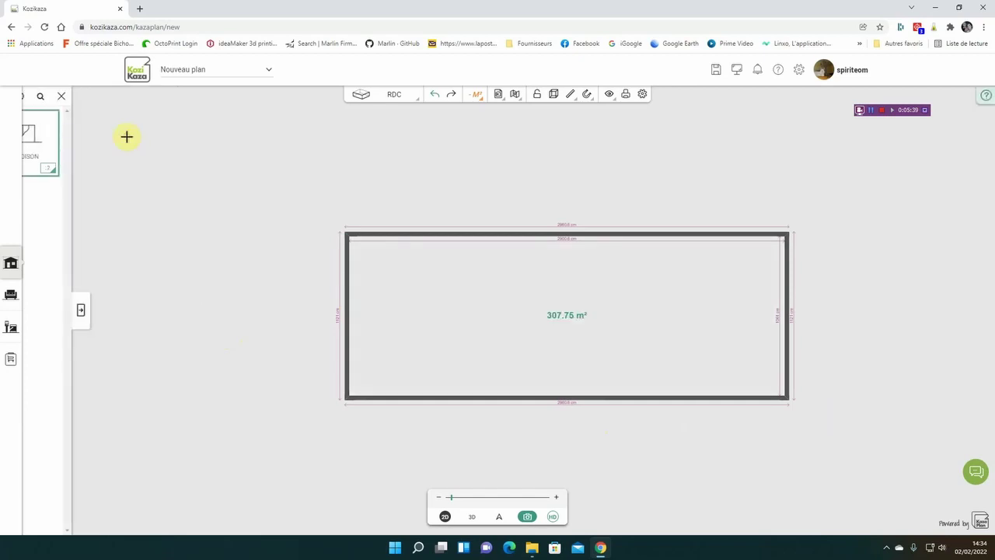
left_click(480, 234)
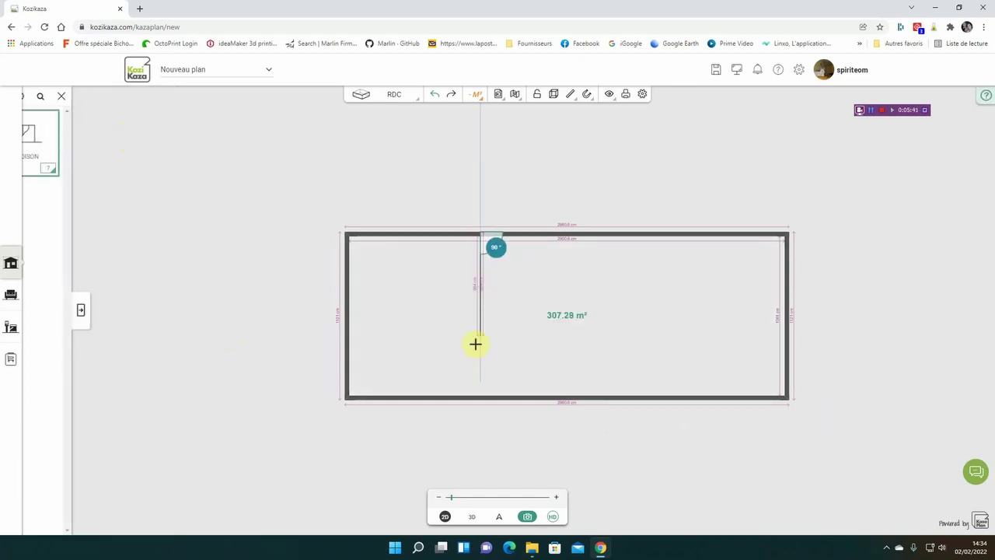
left_click(474, 394)
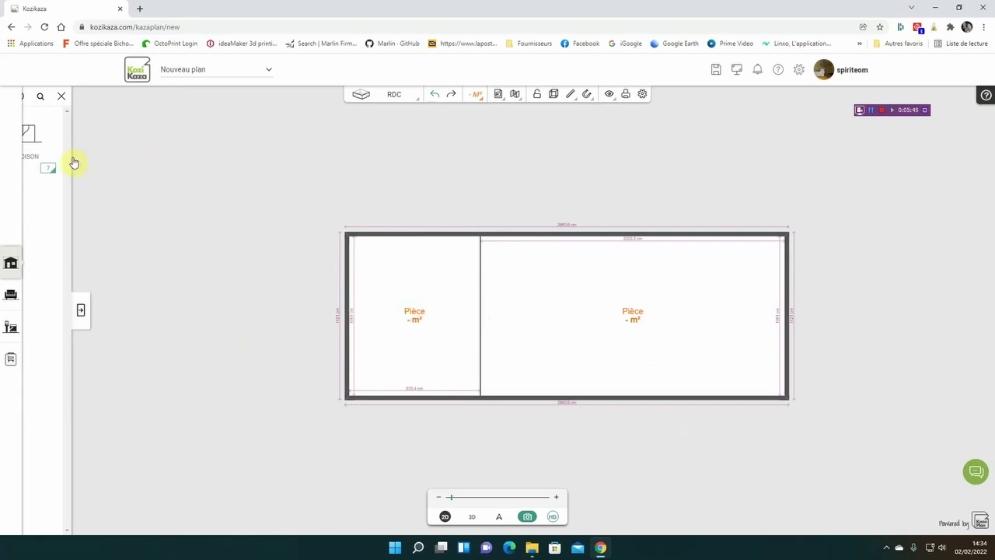
Draw a horizontal partition from the middle of the vertical partition to the left wall, splitting the left-hand space into two rooms.
left_click(79, 307)
left_click(133, 132)
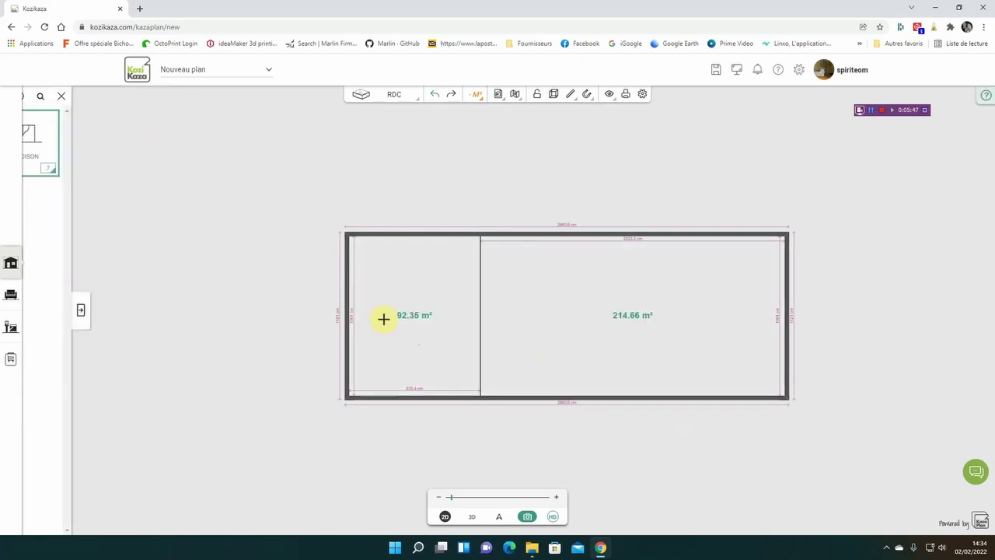
left_click(478, 319)
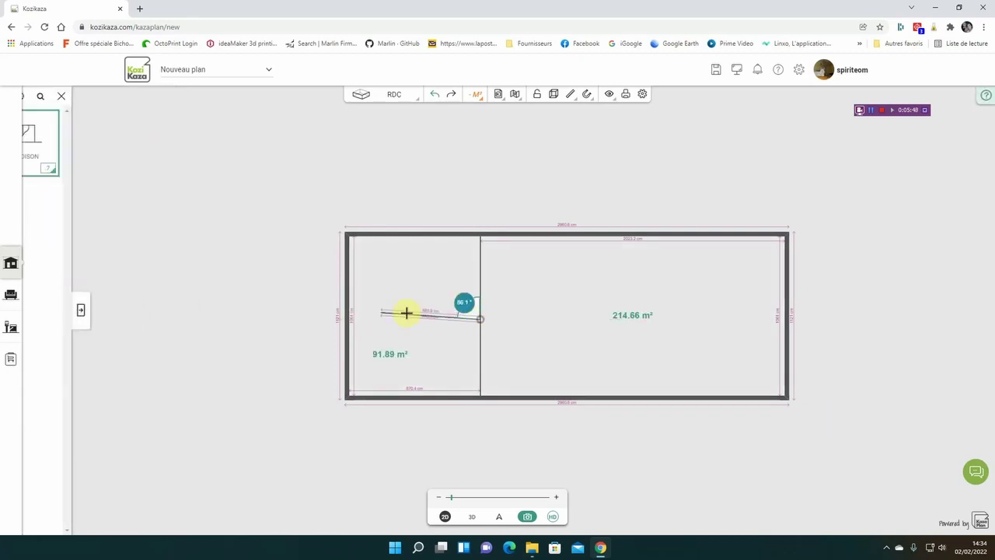
left_click(347, 320)
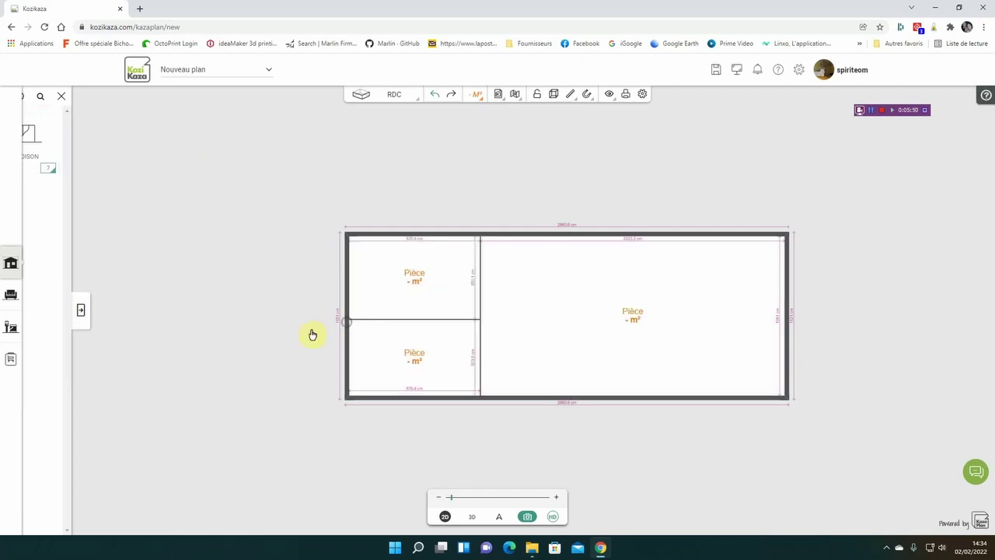
Add an invisible separation from the partition junction about 742 cm to the right and up to the top wall, marking off a room.
left_click(81, 311)
left_click(57, 208)
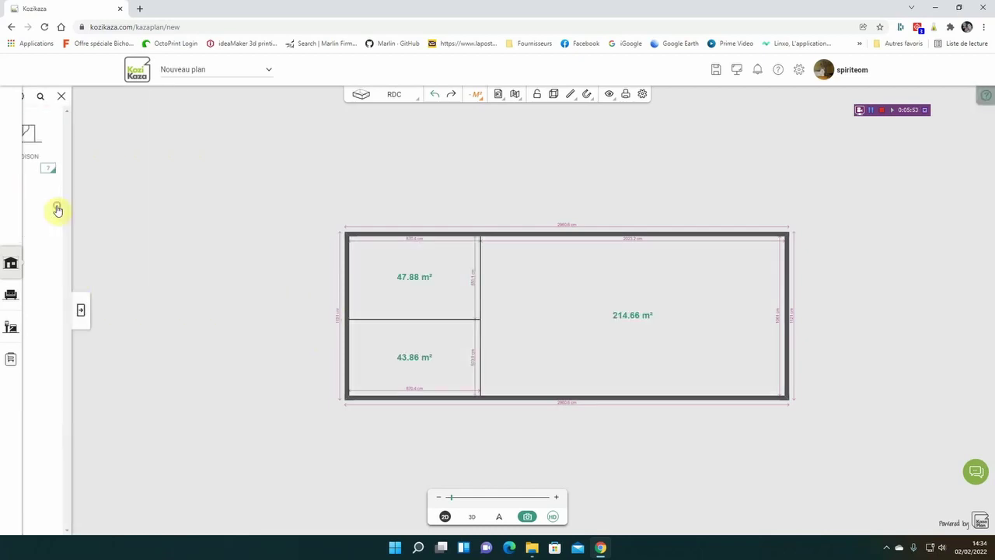
left_click(481, 319)
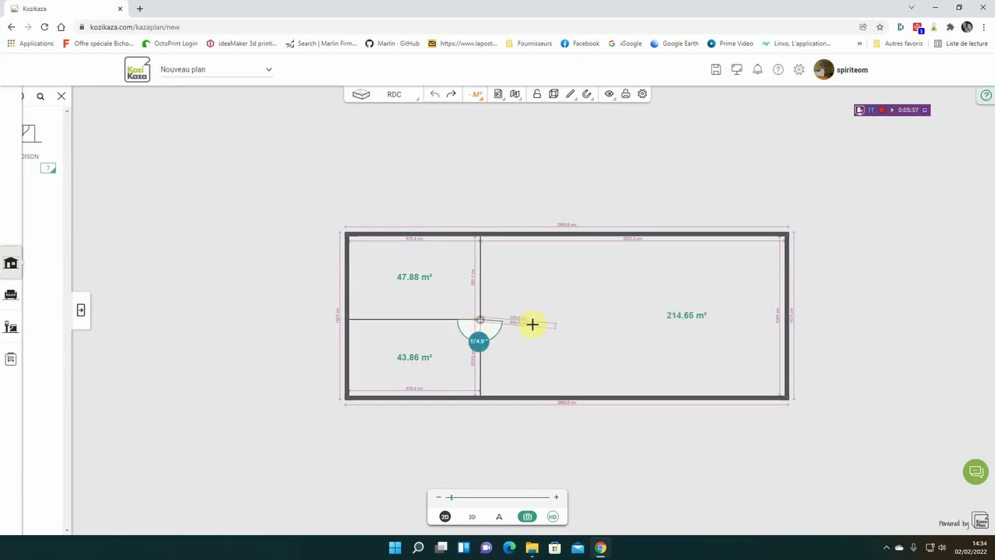
left_click(593, 318)
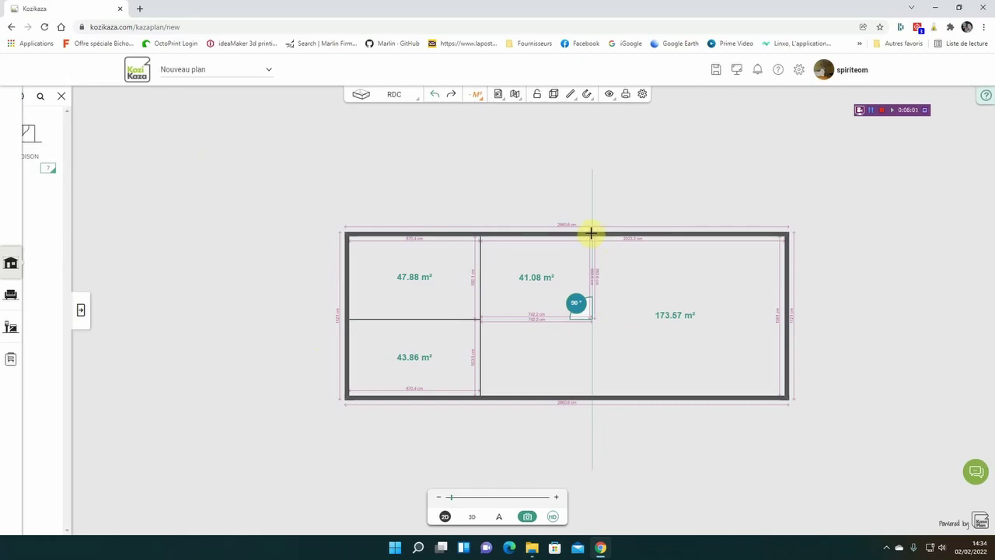
left_click(592, 233)
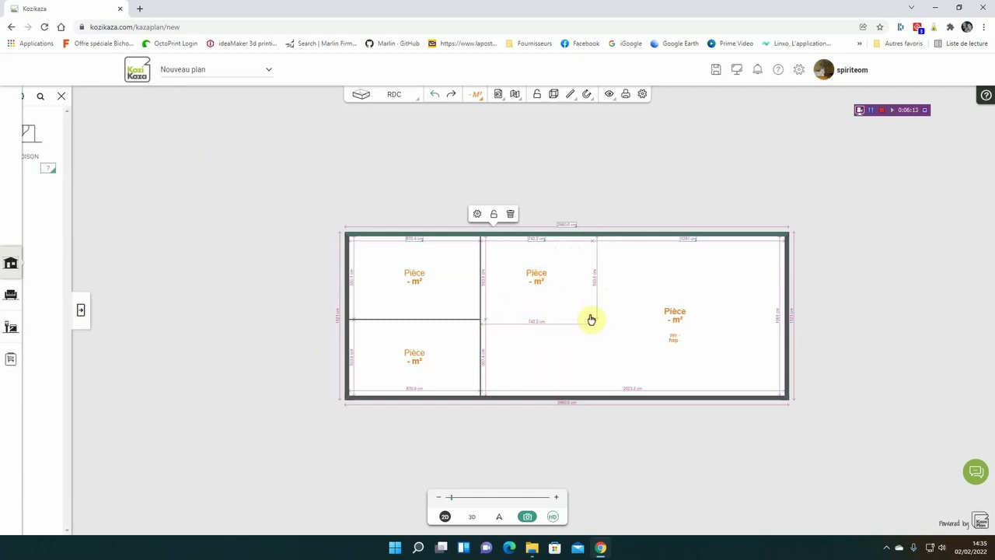
Place a single entrance door in the bottom outer wall near its right corner, opening outward, and select it.
left_click(85, 315)
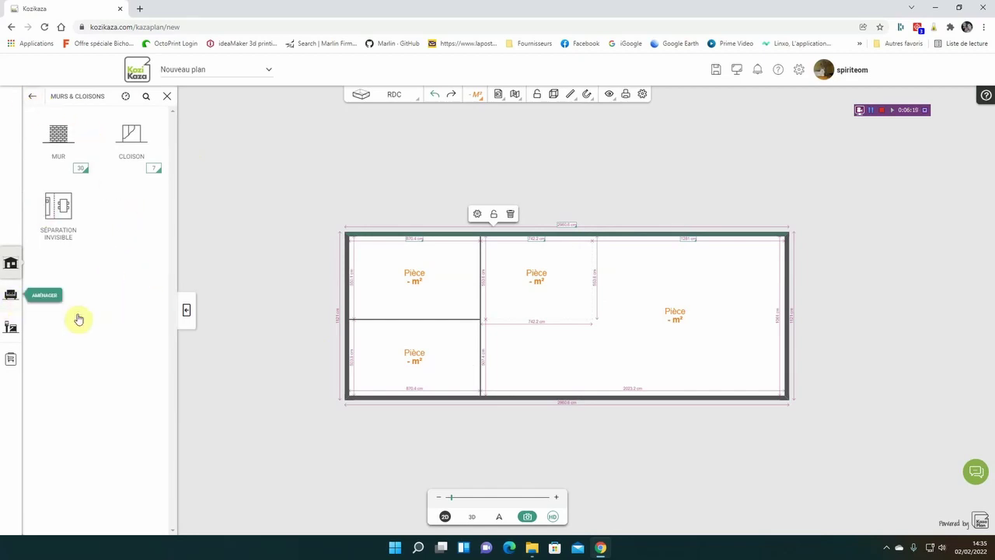
left_click(11, 263)
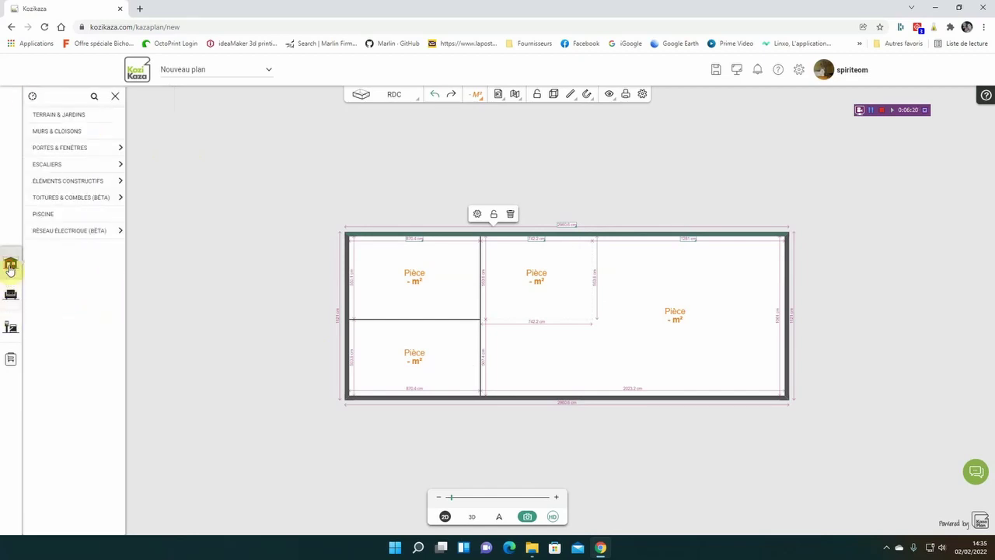
left_click(77, 149)
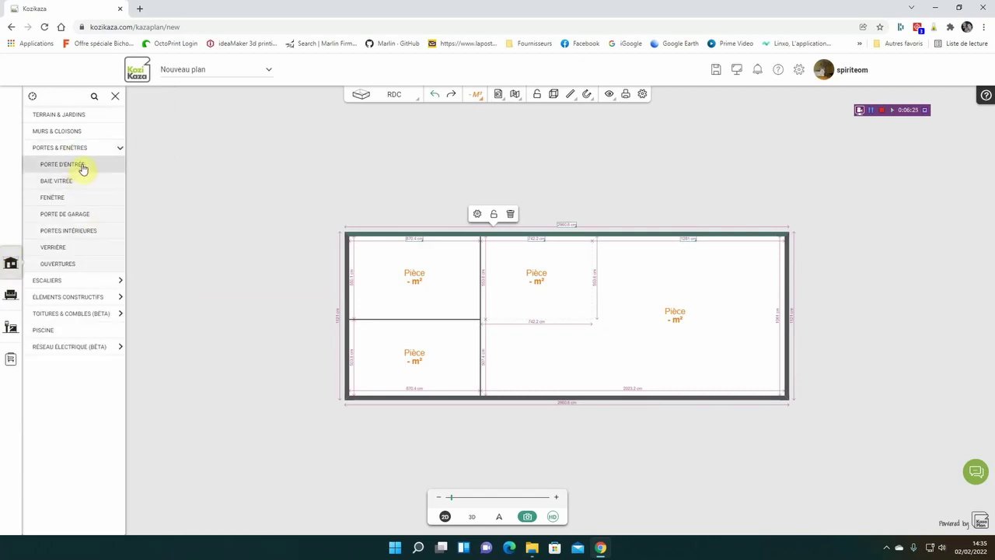
left_click(82, 166)
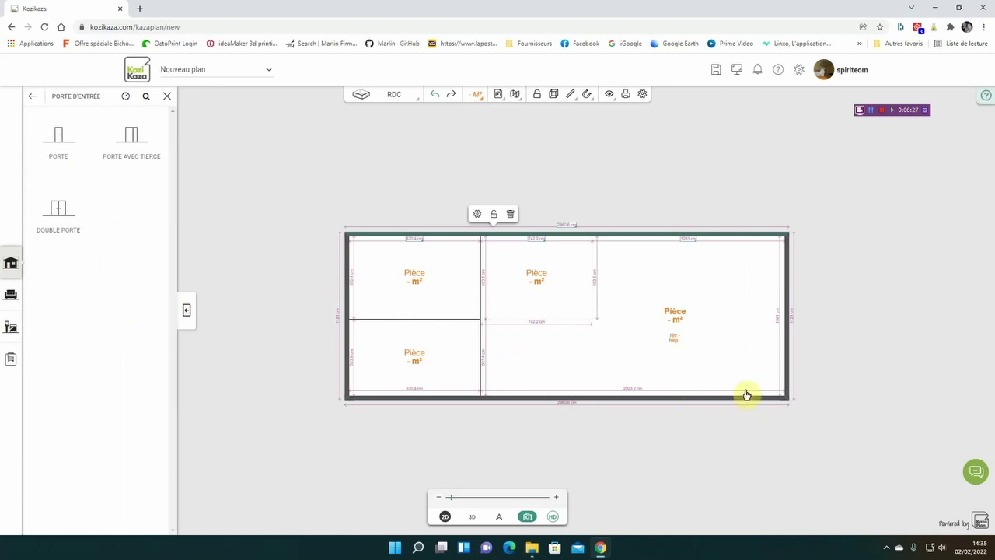
left_click(57, 139)
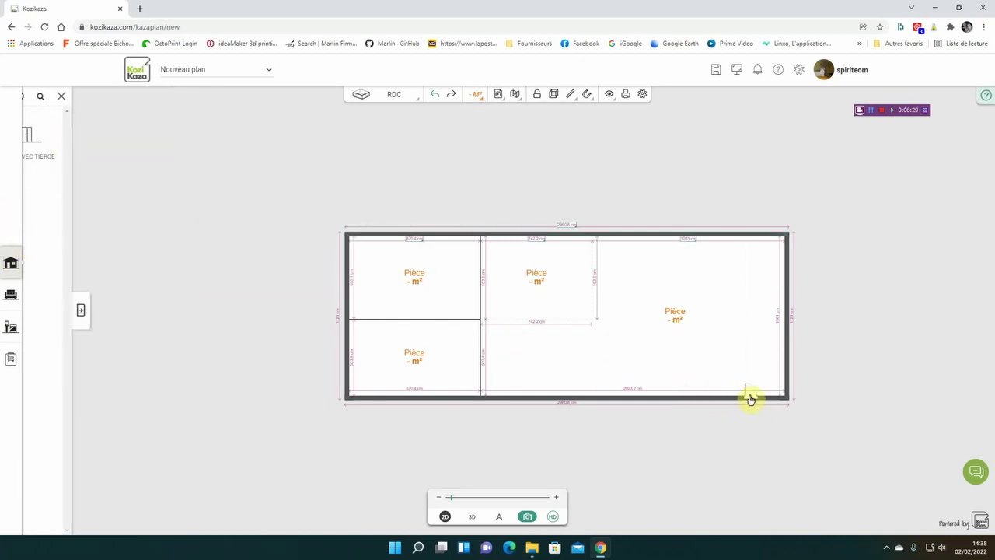
left_click(739, 404)
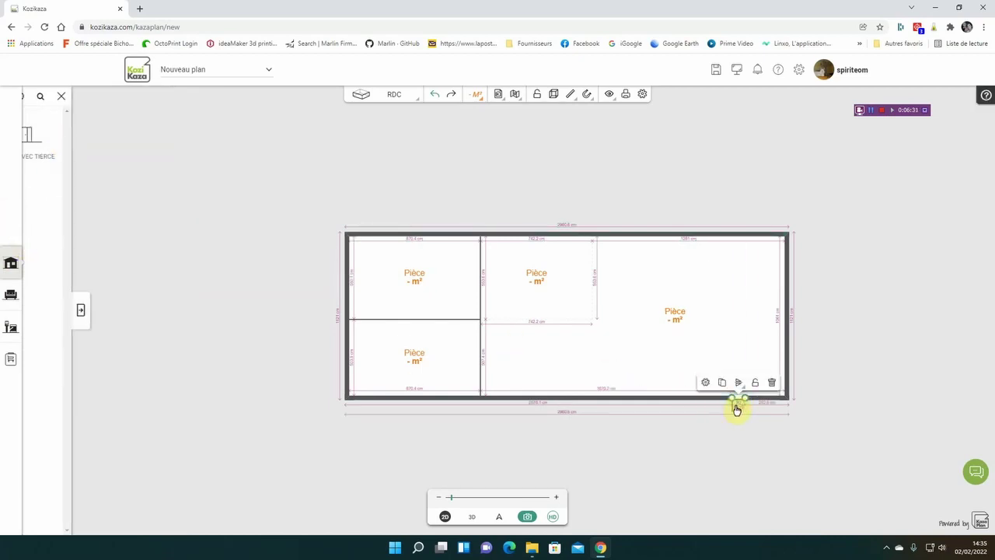
left_click(696, 437)
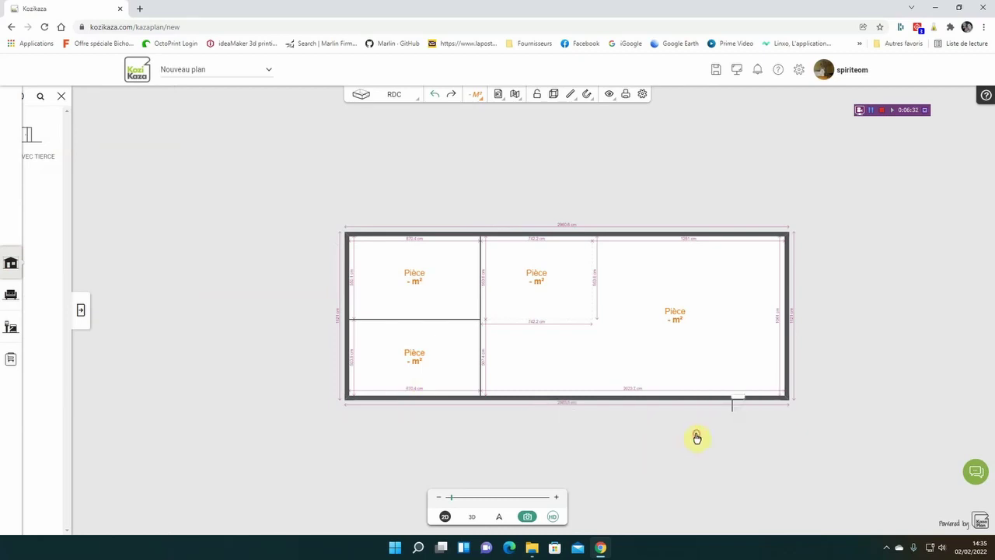
left_click(739, 401)
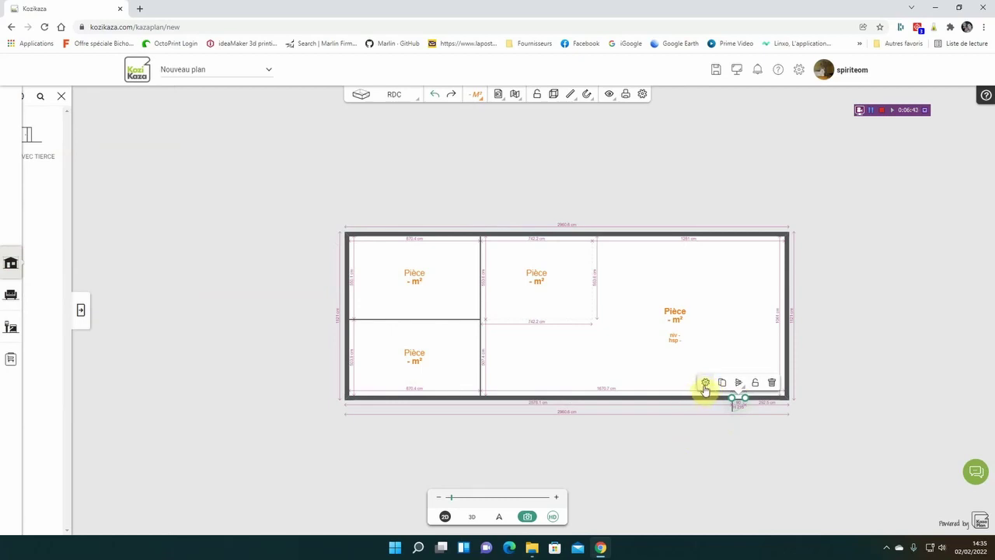
Set the selected entrance door's passage width to 120 cm and check its position-in-wall and frame thickness settings.
left_click(705, 384)
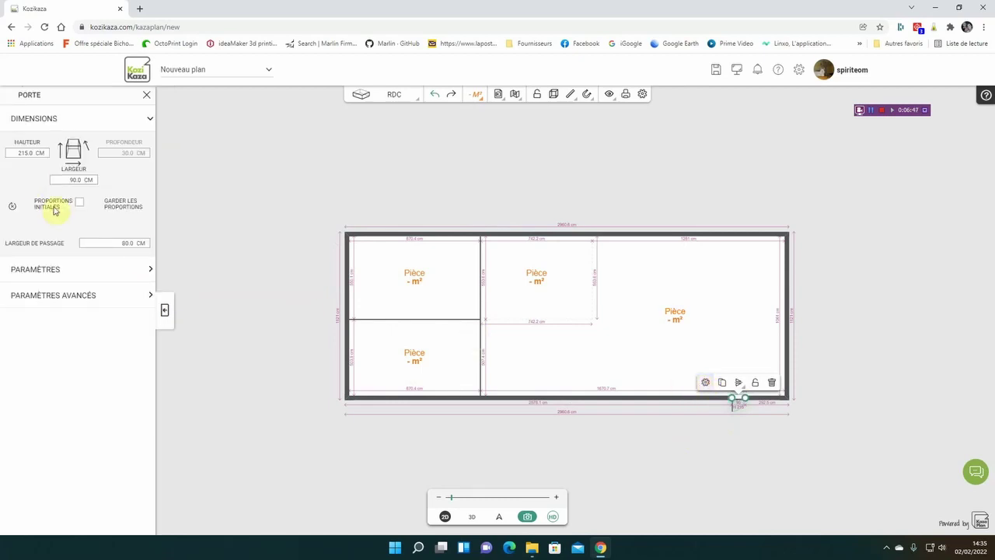
left_click(129, 241)
type("120")
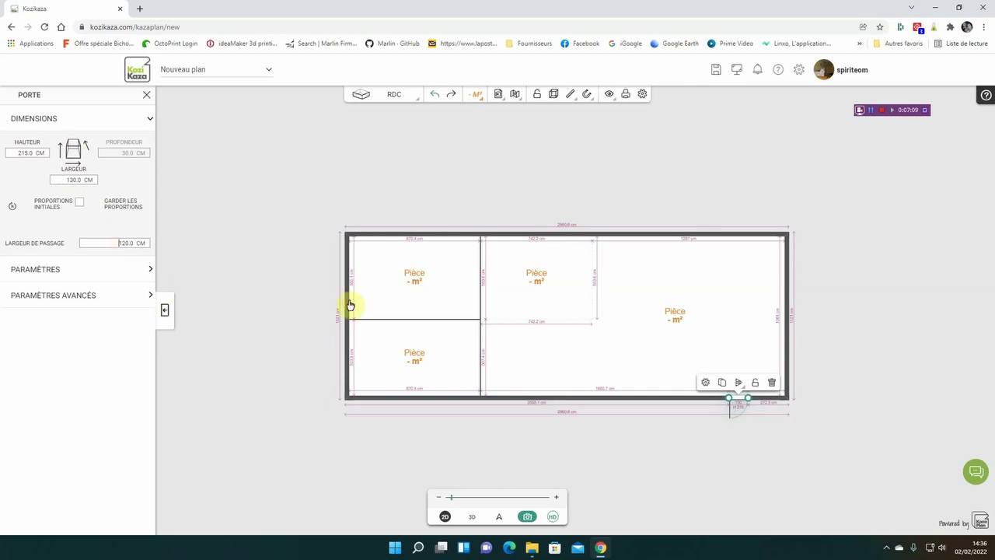
left_click(128, 269)
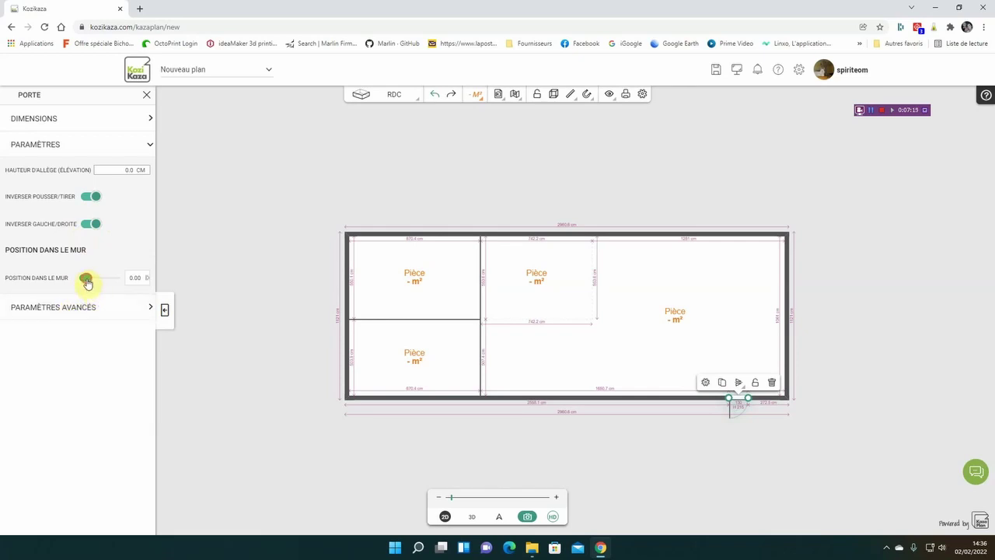
left_click_drag(92, 281, 96, 283)
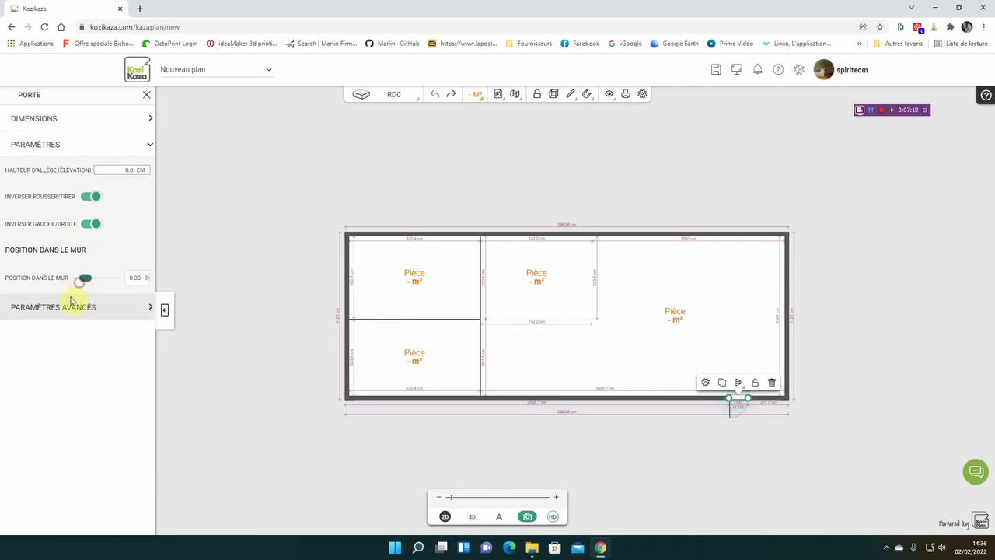
left_click(76, 308)
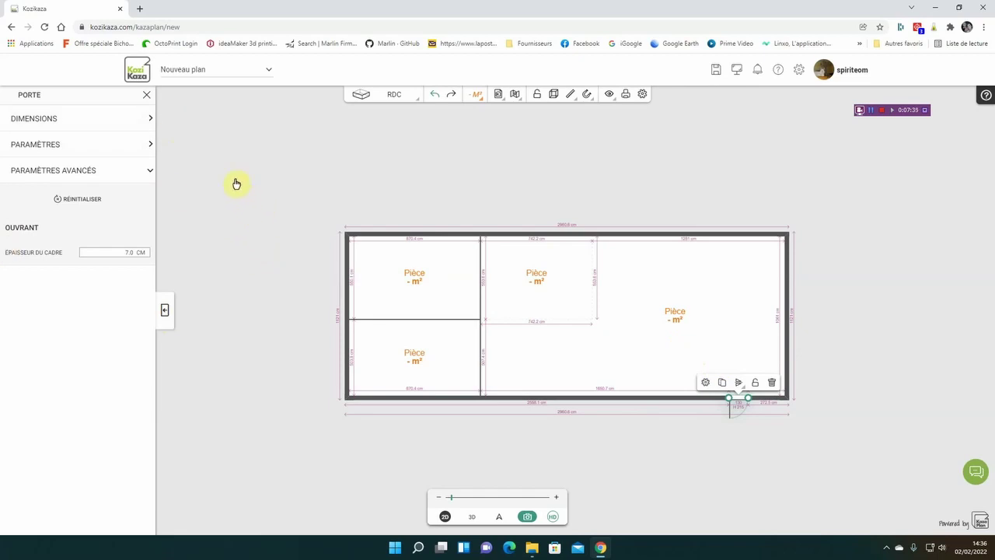
left_click(147, 96)
Place a double casement window in the right outer wall, about 161 cm below the room's upper corner.
left_click(28, 263)
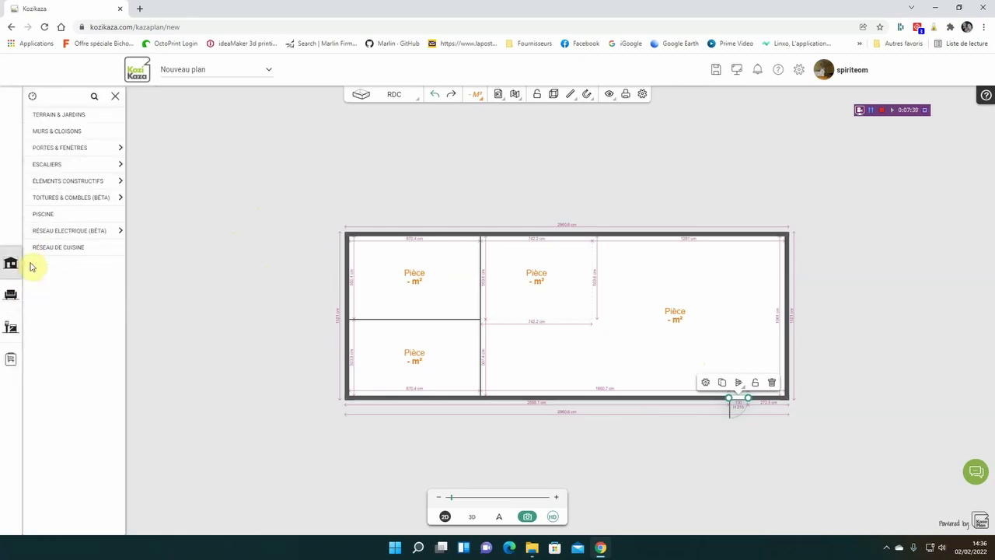
left_click(102, 149)
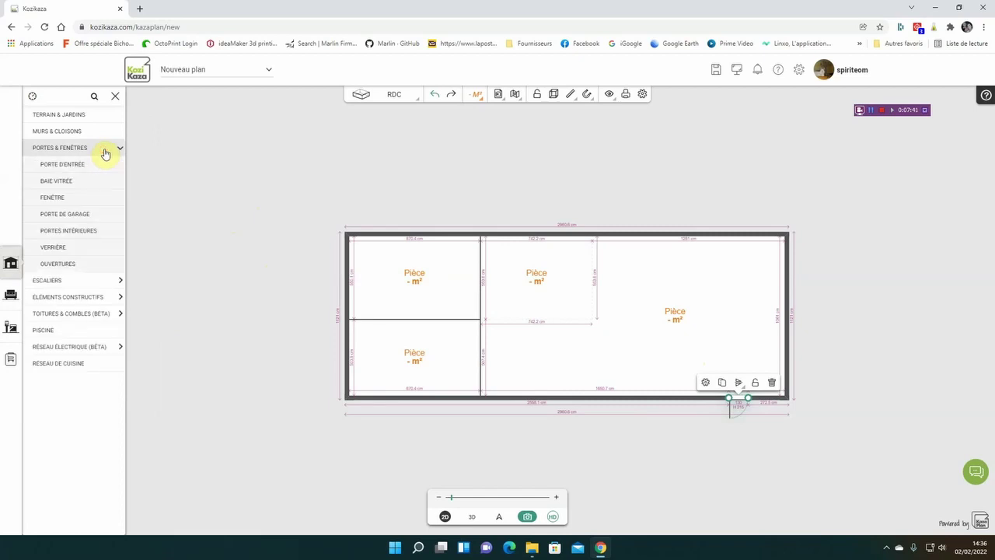
left_click(90, 204)
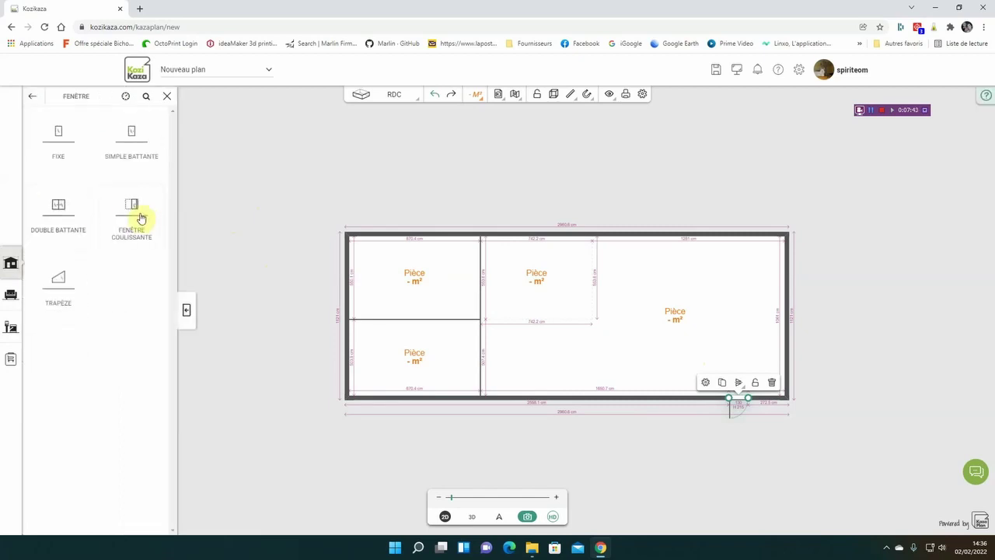
left_click(65, 206)
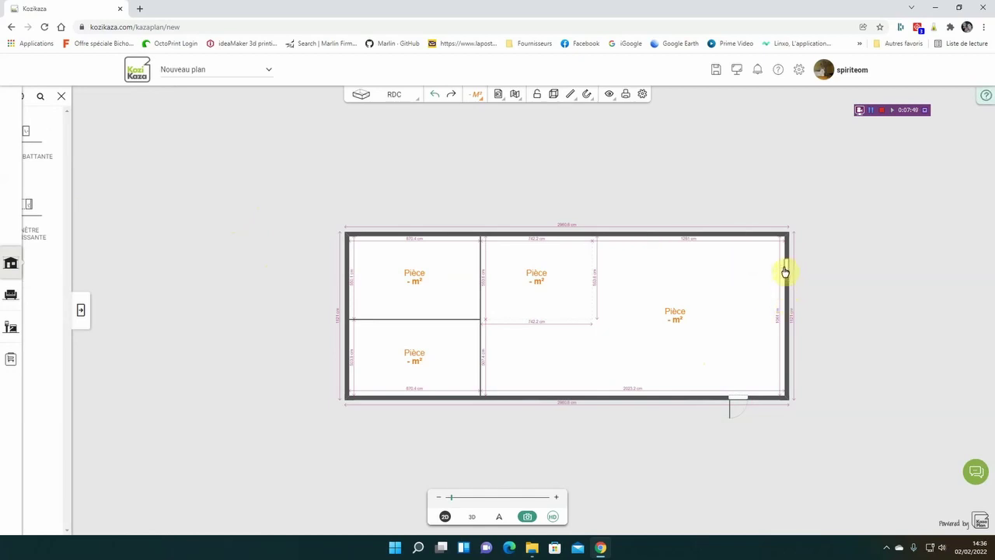
scroll(789, 274, "up", 5)
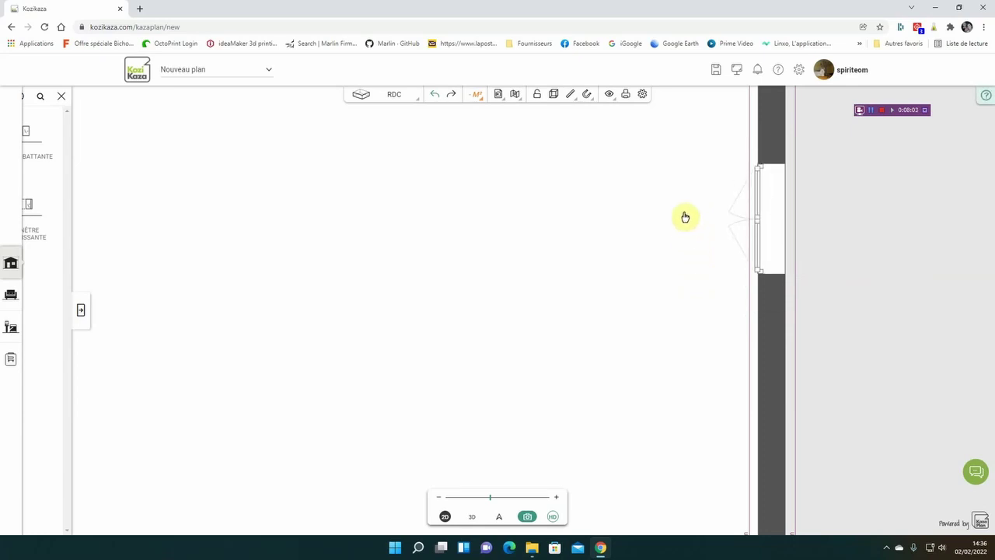
left_click(692, 232)
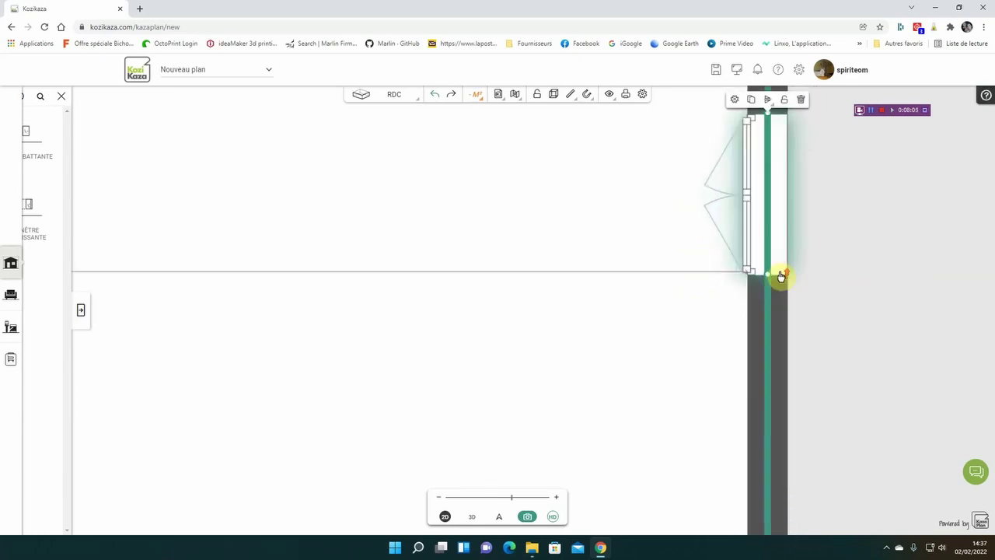
left_click_drag(778, 226, 786, 262)
Set the window's position in the wall to 0.57 and flip it to open inward.
left_click(740, 202)
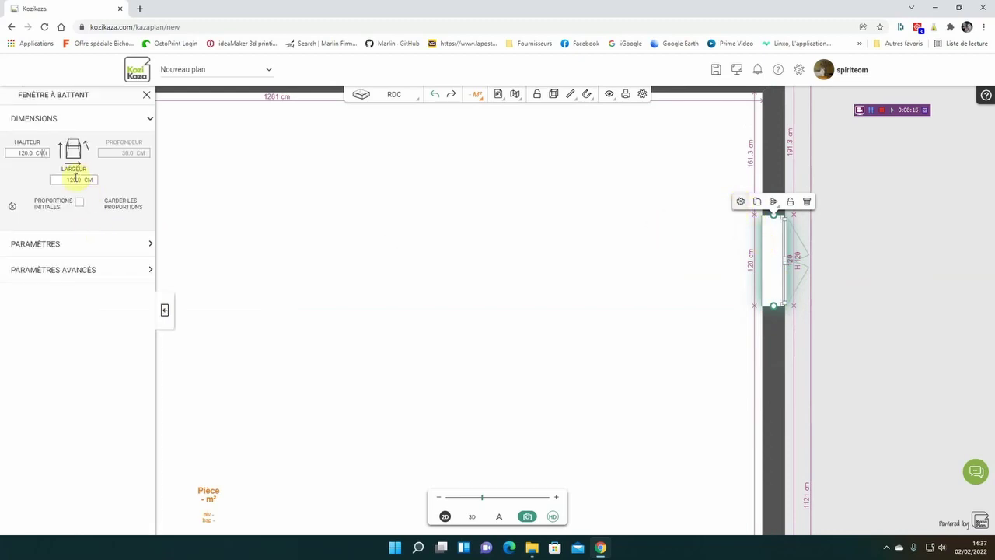
left_click(109, 244)
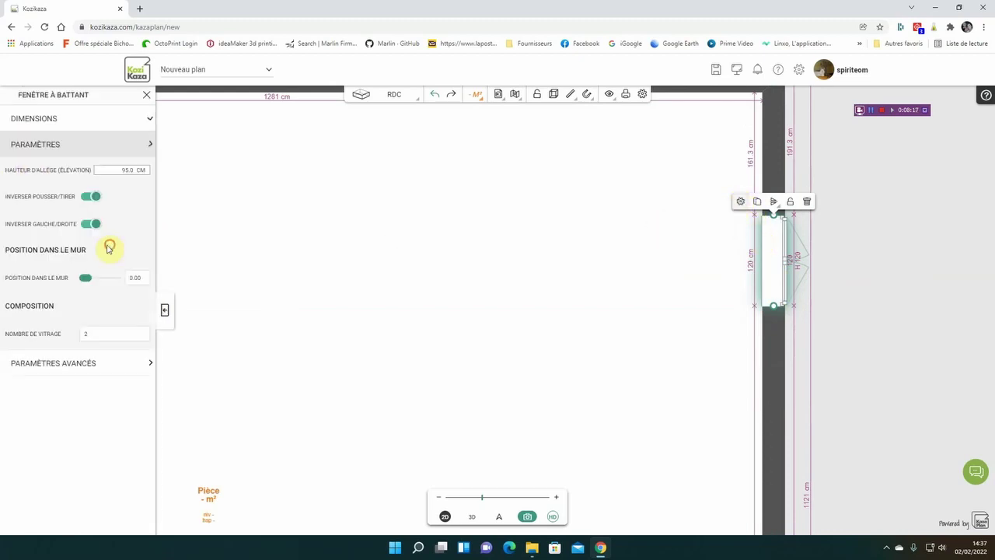
left_click_drag(86, 281, 88, 280)
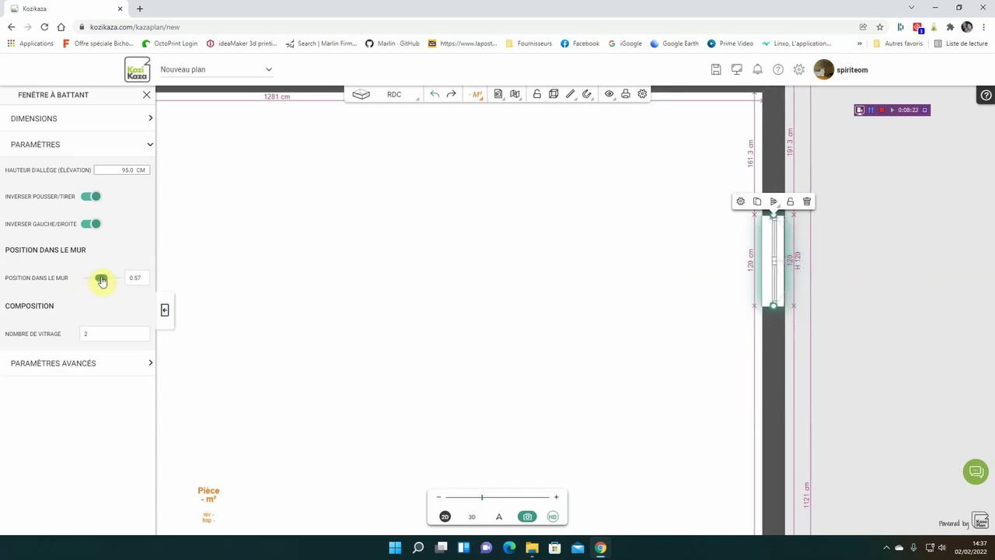
left_click_drag(105, 281, 103, 281)
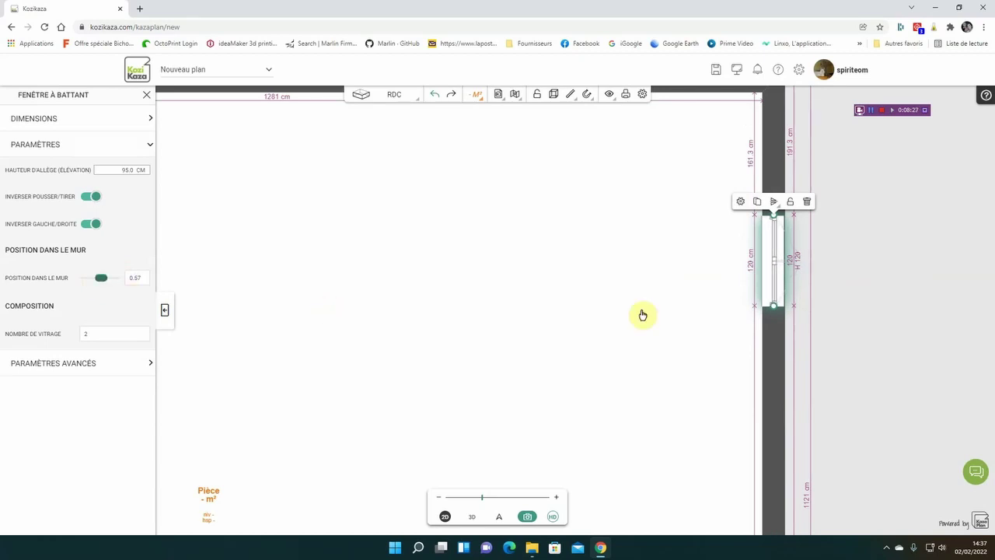
left_click_drag(776, 268, 767, 264)
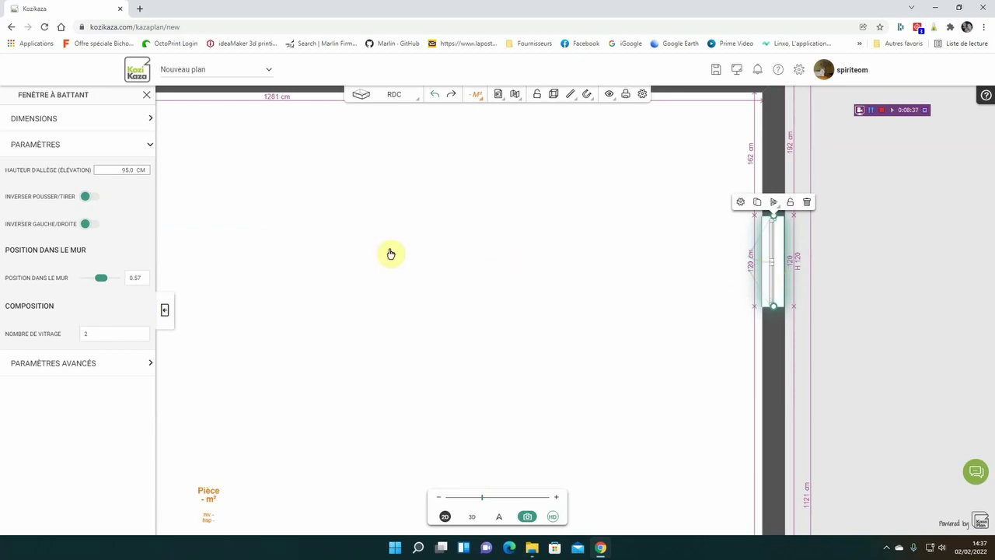
Assign the room type Salon/Salle à manger to the large L-shaped room.
left_click(498, 300)
scroll(497, 306, "down", 4)
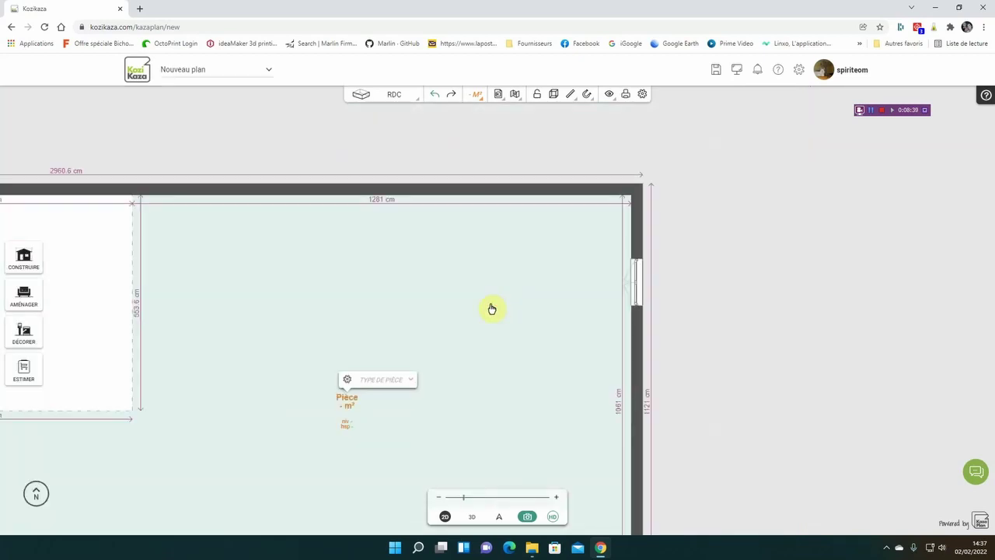
left_click_drag(456, 416, 656, 346)
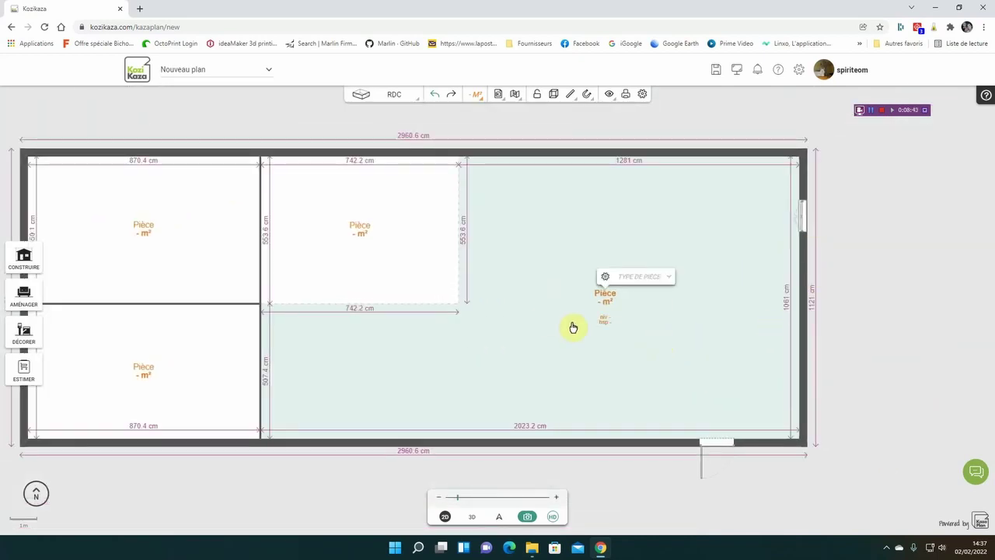
left_click(648, 280)
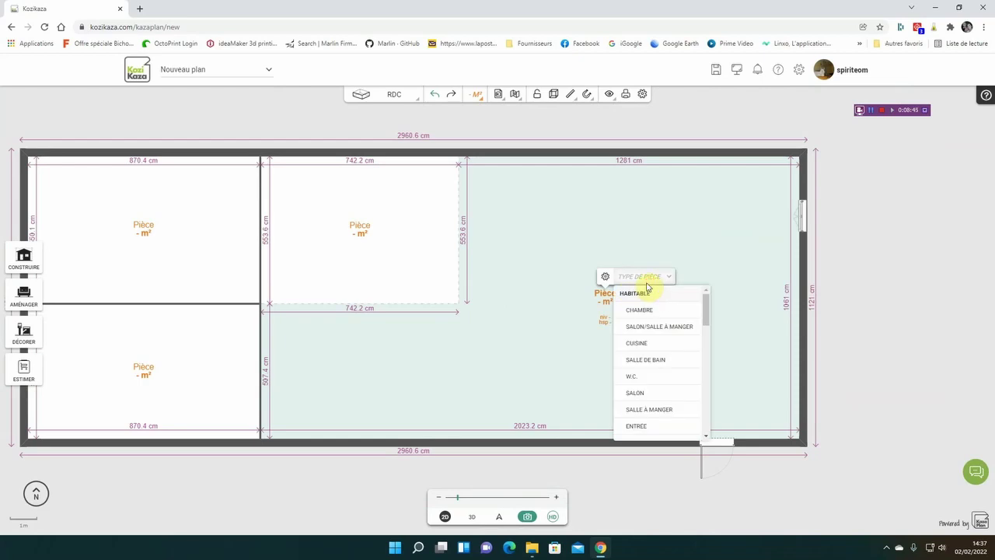
left_click(659, 326)
Assign the room type Cuisine to the room bounded by the invisible separation.
left_click(369, 233)
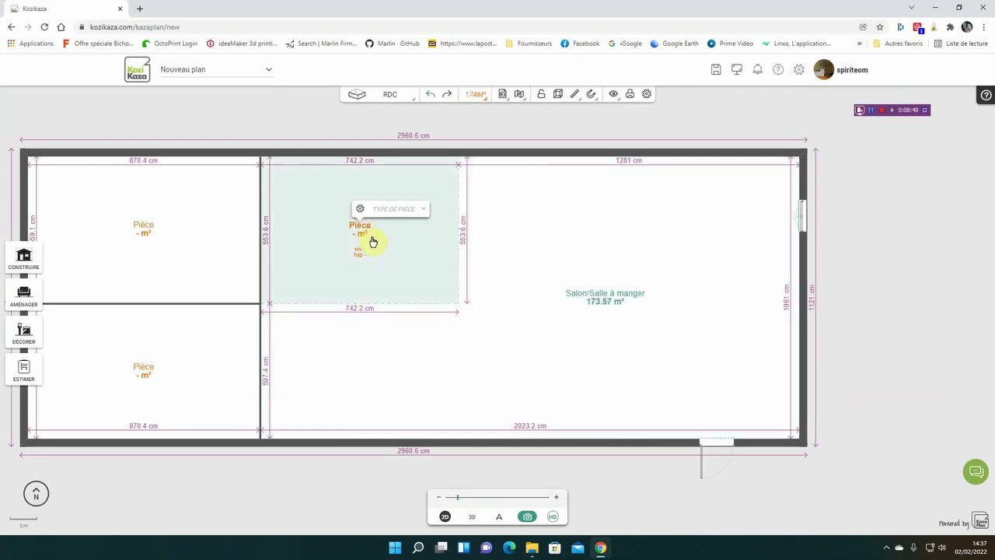
left_click(418, 208)
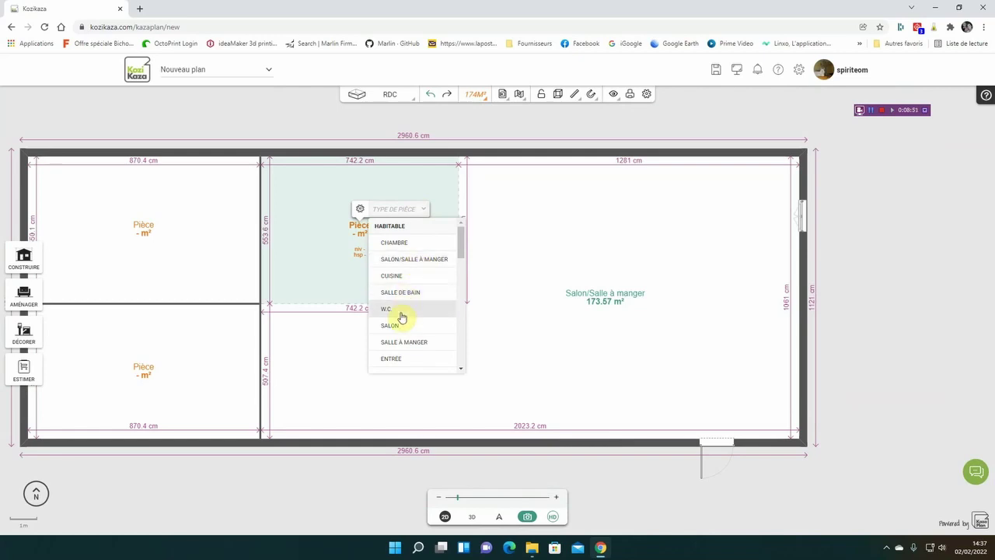
scroll(412, 336, "down", 1)
scroll(412, 334, "up", 2)
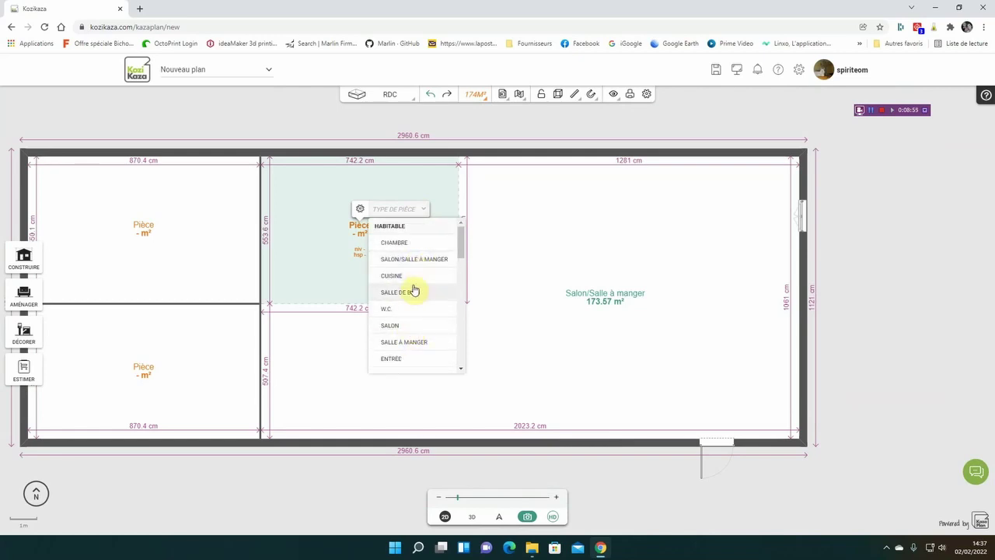
left_click(395, 276)
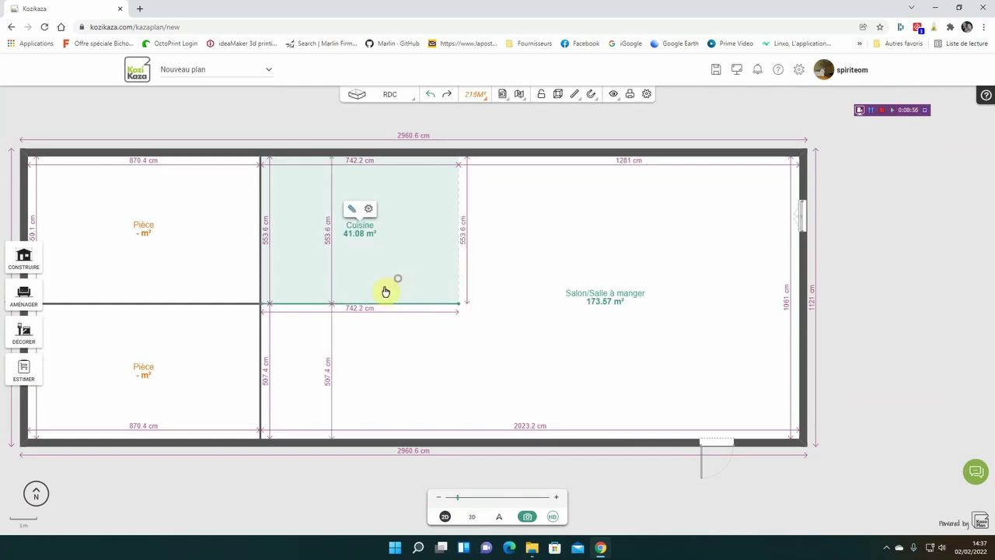
Assign the room type W.C. to the upper-left room and Salle de bain to the lower-left room.
left_click(145, 234)
left_click(180, 210)
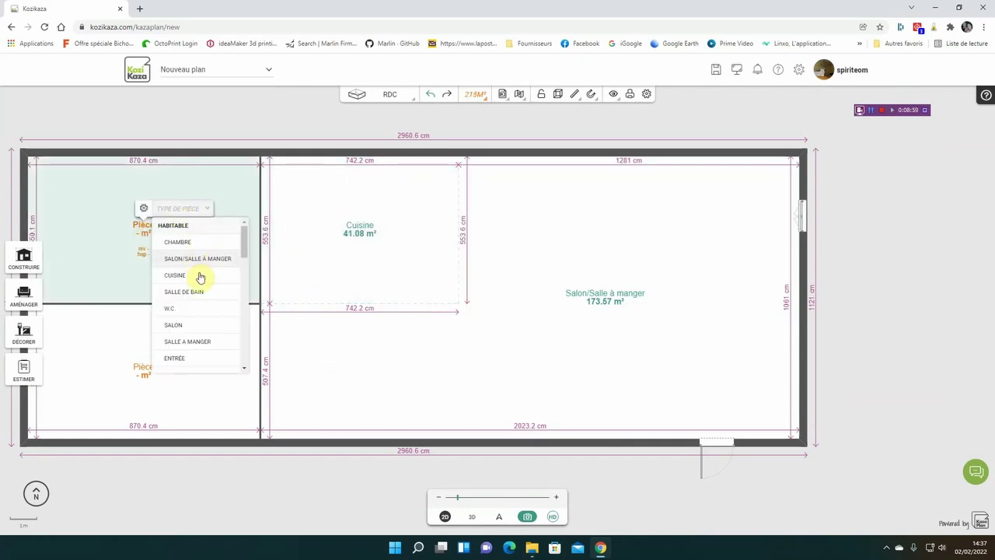
left_click(198, 309)
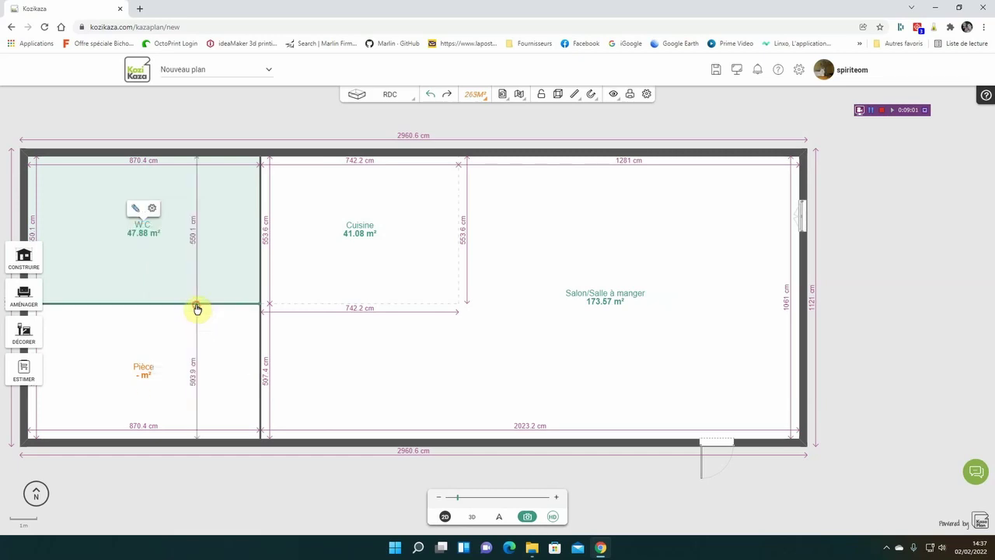
left_click(142, 371)
left_click(188, 357)
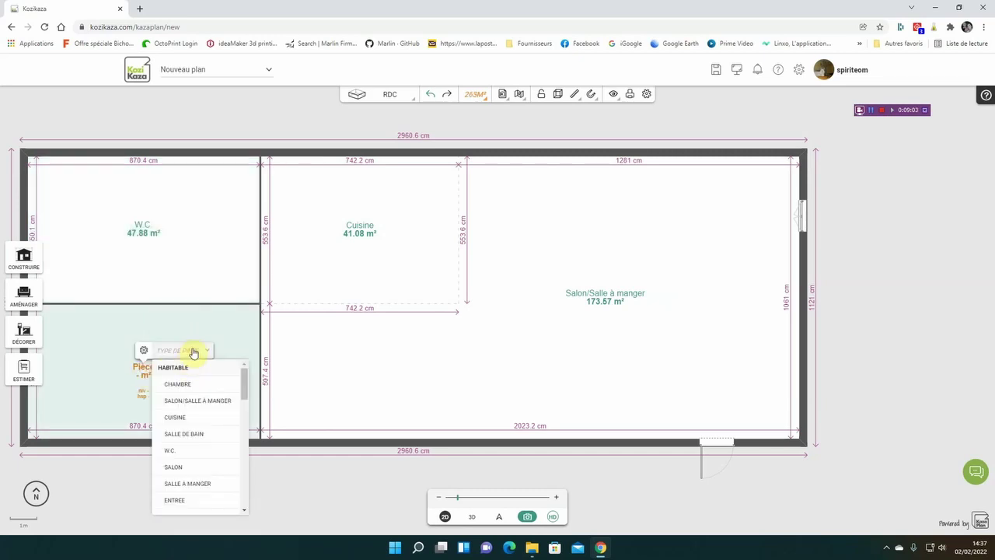
left_click(191, 437)
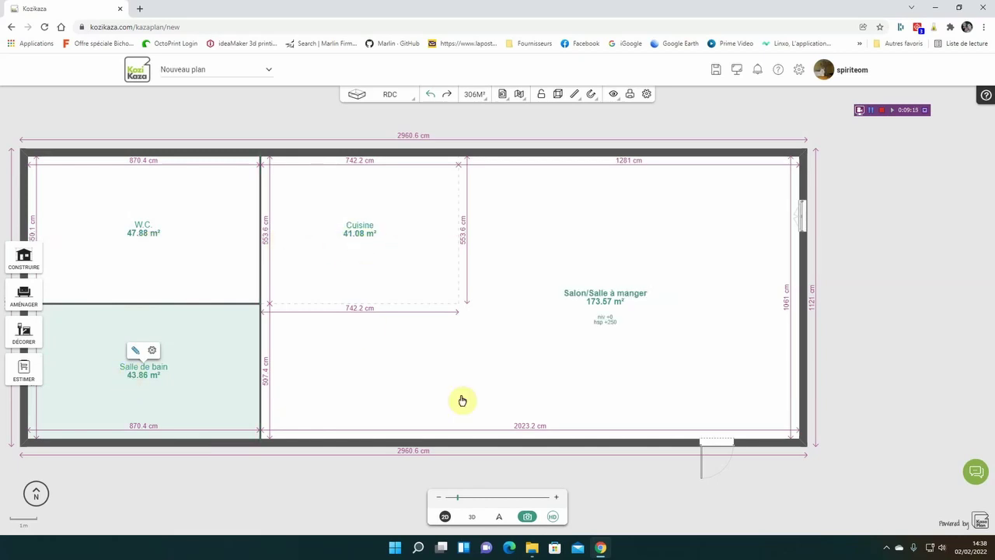
Set the floor elevation of the Cuisine to 2 cm.
left_click(370, 251)
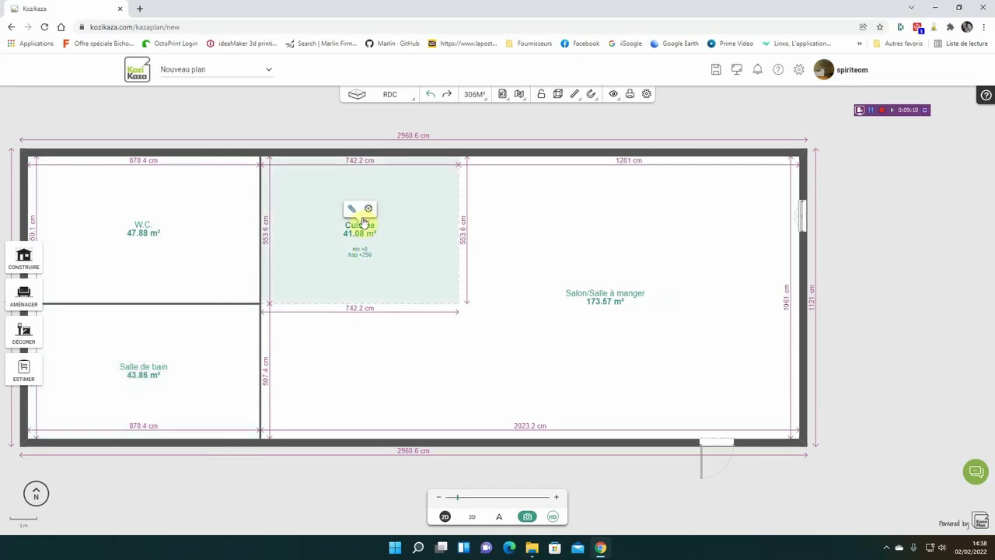
left_click(368, 209)
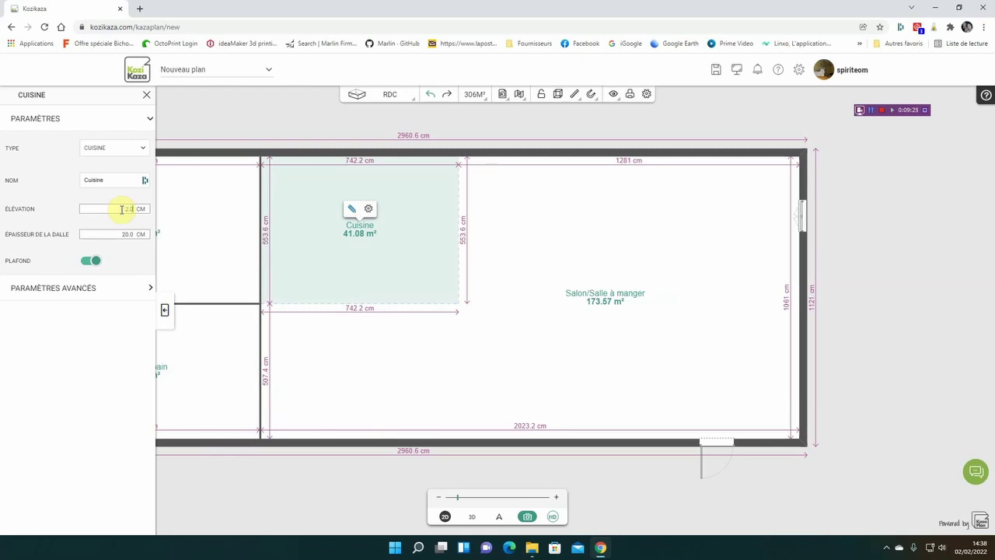
left_click(362, 354)
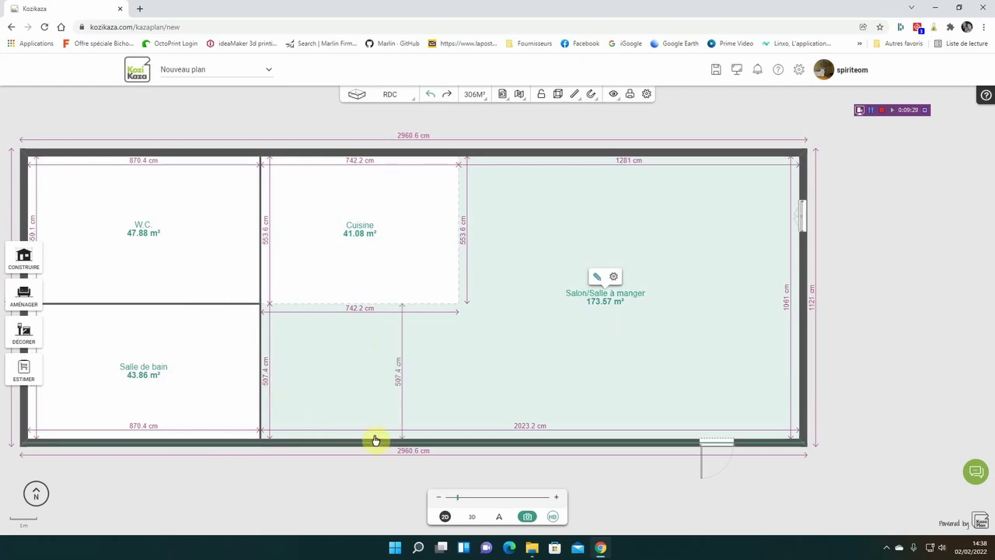
Show the plan in 3D and inspect the living area and the raised kitchen floor.
left_click(475, 518)
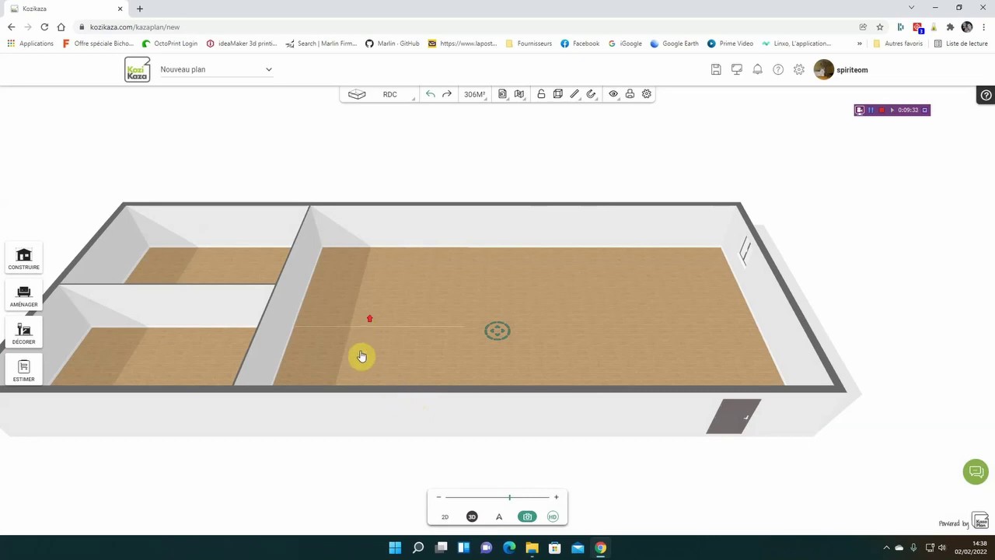
scroll(330, 332, "up", 3)
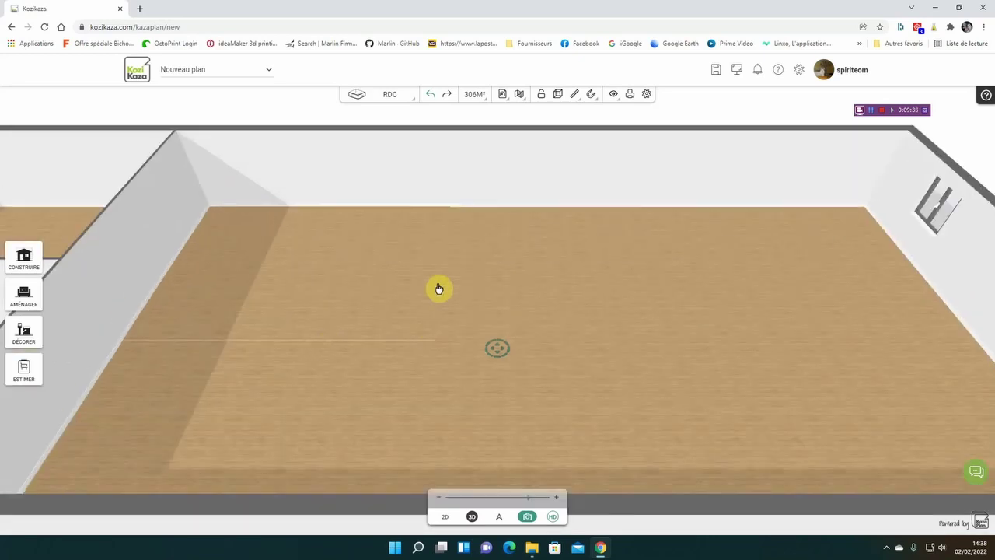
scroll(455, 350, "down", 1)
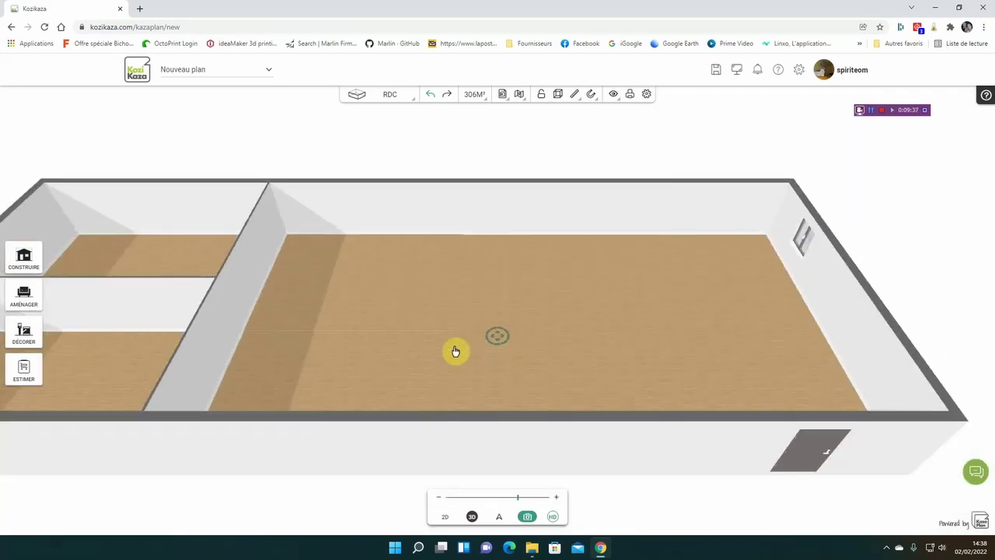
Enter the first-person visit mode and look around the living room from the window wall to the kitchen area.
left_click(500, 516)
left_click_drag(226, 416, 607, 401)
key("Up")
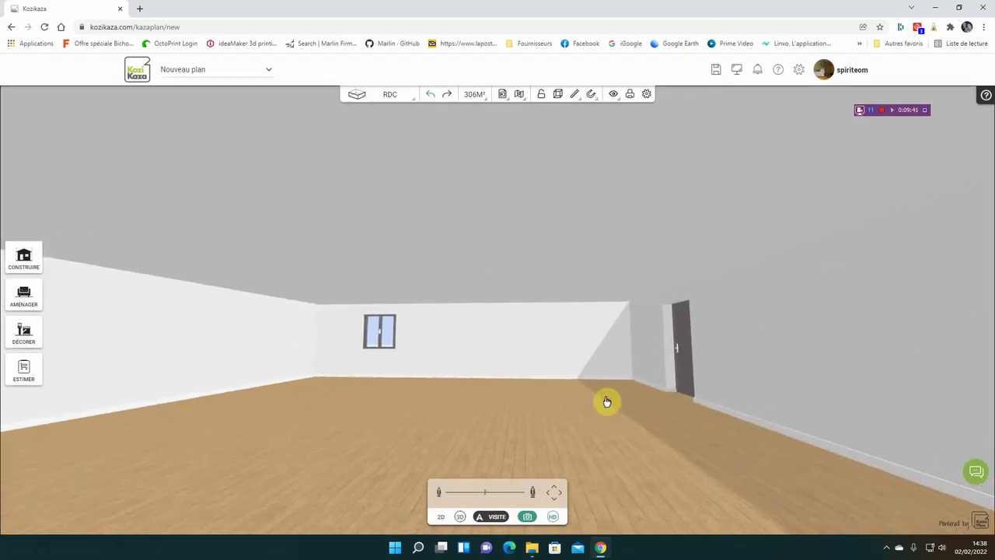
key("Left")
key("Left")
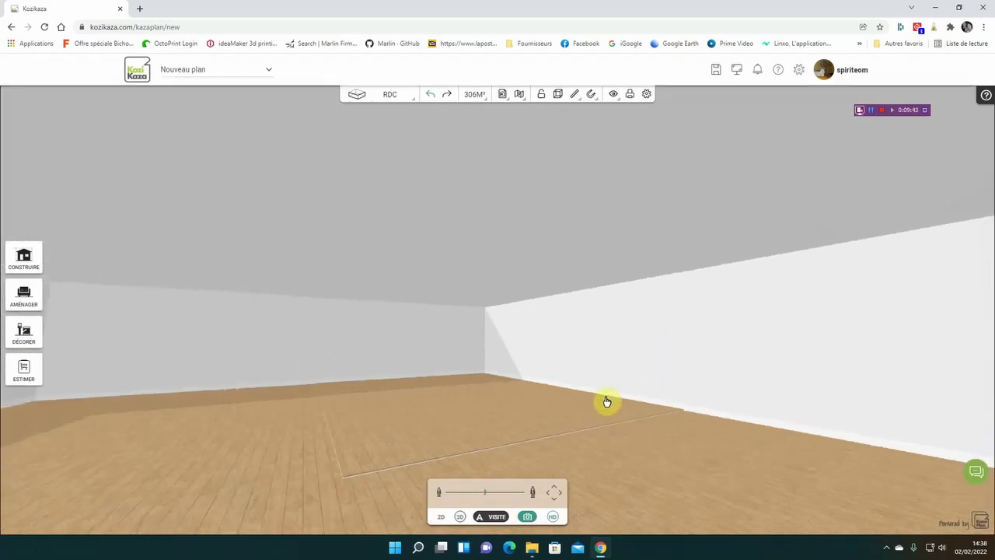
Walk through the living room in visit mode, examining the walls, the interior door and the raised kitchen floor.
key("Up")
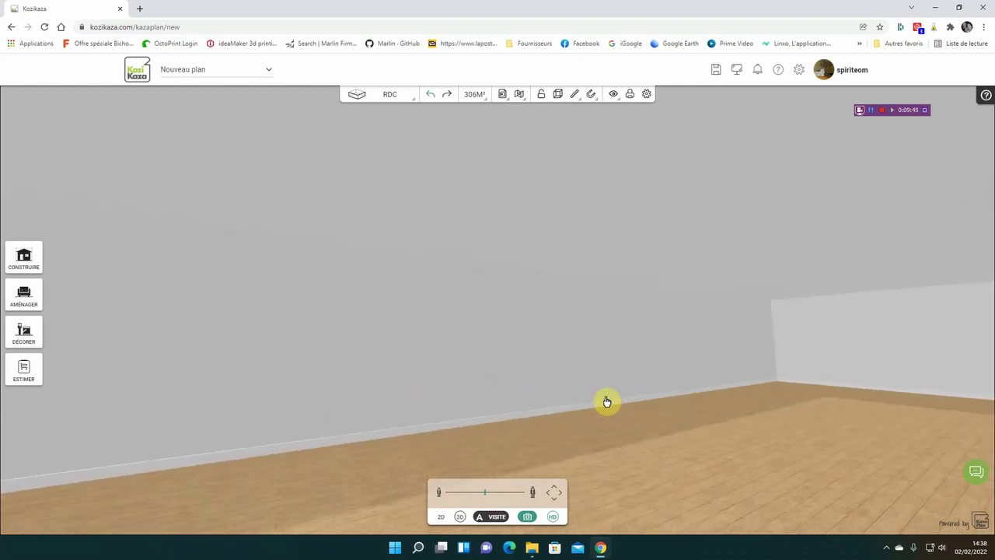
key("Left")
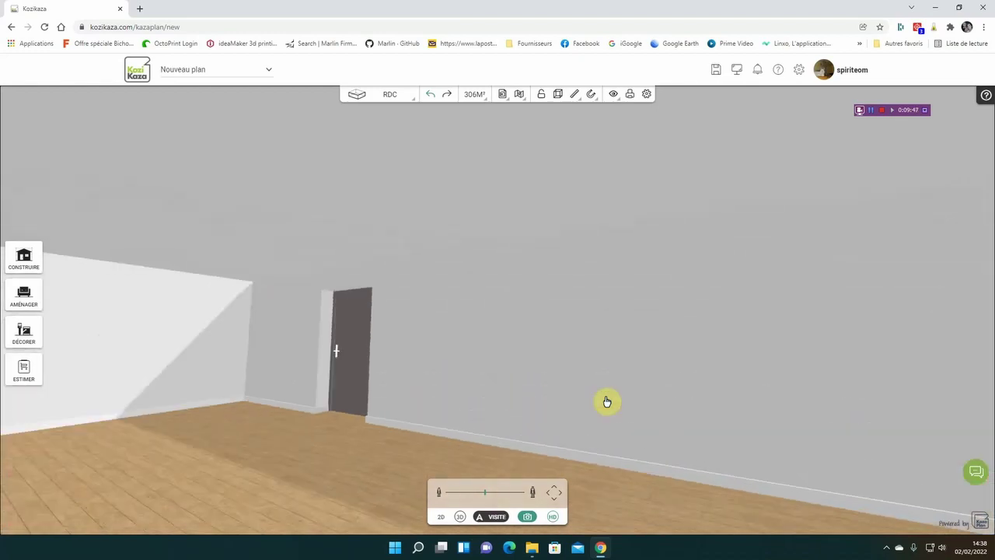
key("Right")
key("Right")
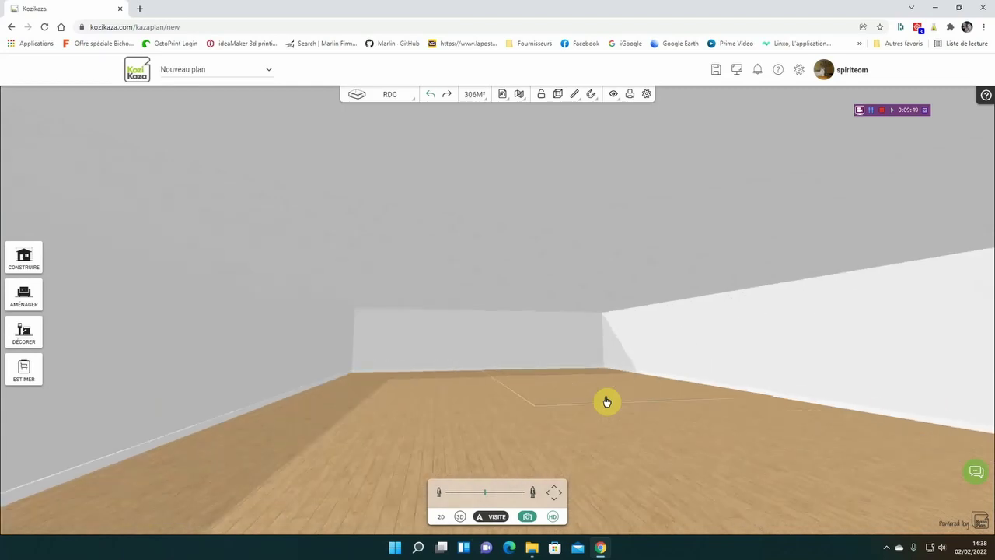
key("Up")
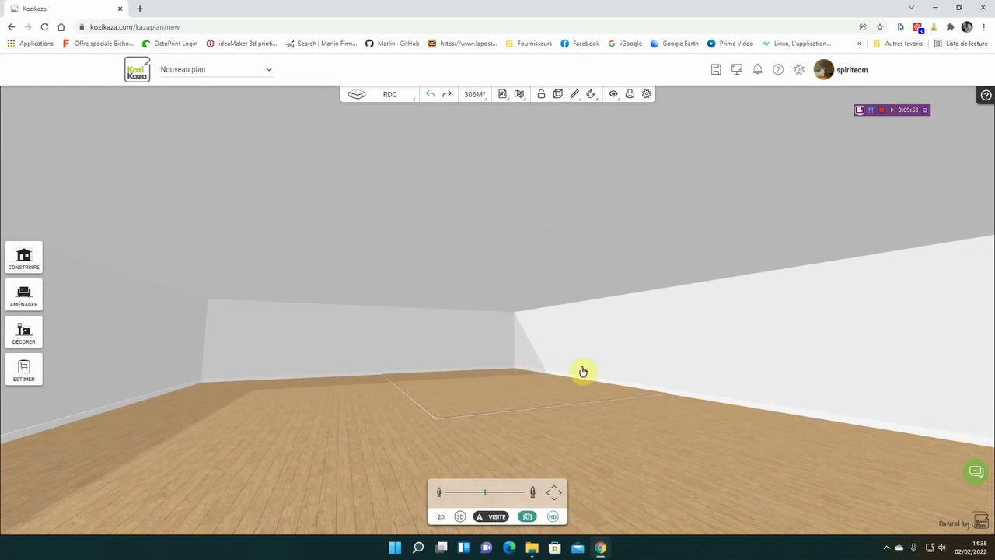
Raise the visitor's eye height in visit mode and look over the living room and kitchen floor.
mouse_move(485, 492)
left_mouse_down()
mouse_move(498, 494)
mouse_move(477, 498)
mouse_move(503, 499)
left_mouse_up()
left_click_drag(500, 437, 419, 437)
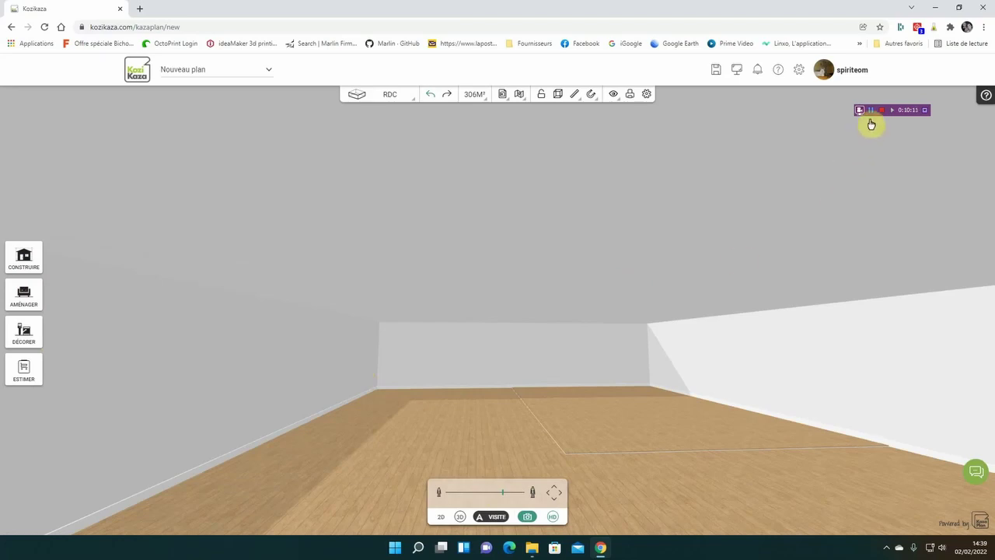
left_click(422, 402)
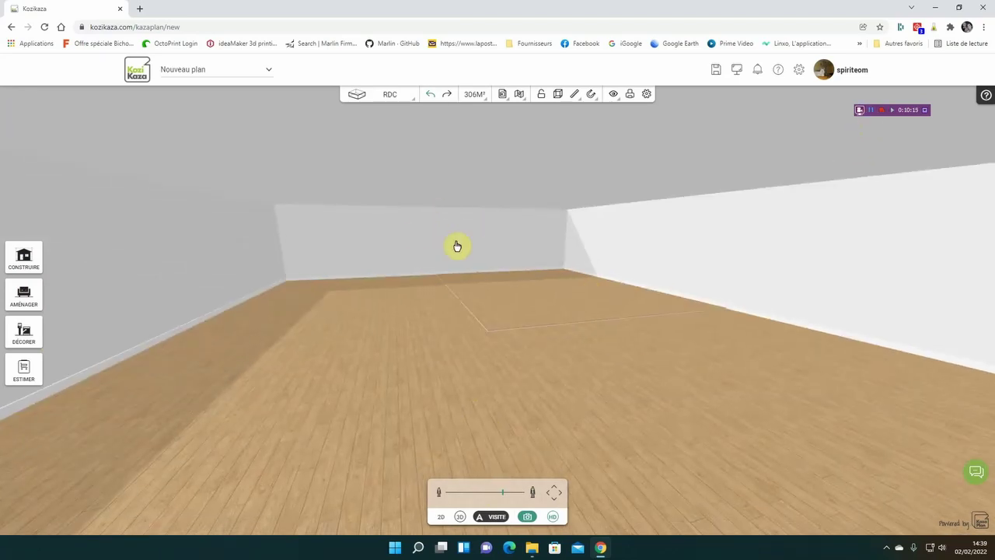
left_click(872, 115)
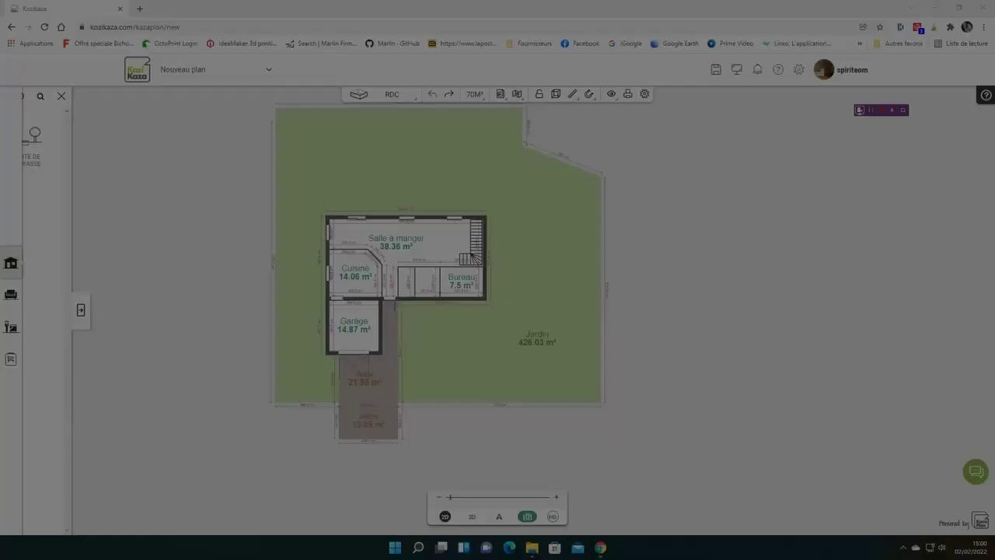
Examine the 2D ground-floor plan of the furnished-out example house, including its rooms, window wall and corner staircase.
scroll(509, 306, "up", 5)
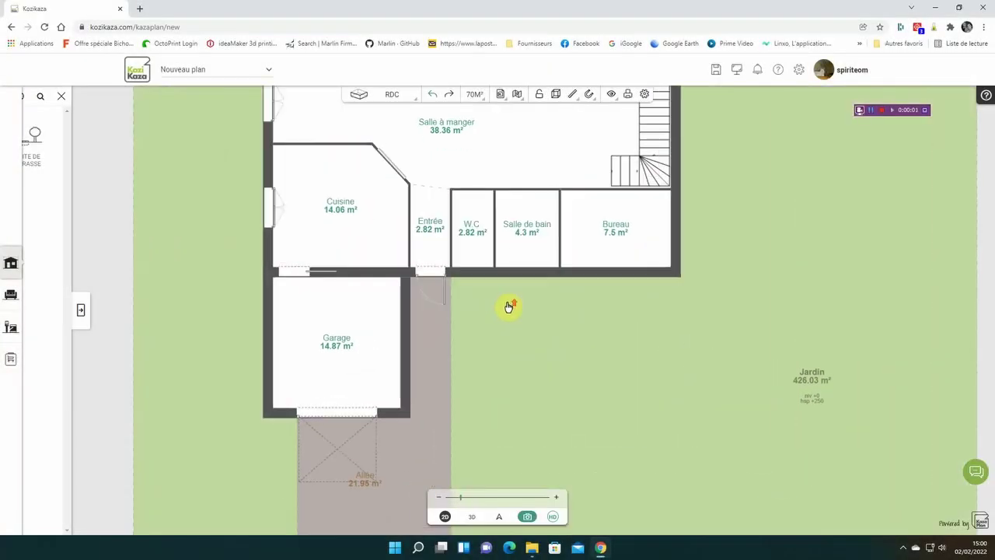
scroll(450, 362, "up", 3)
left_click_drag(598, 294, 600, 347)
mouse_move(605, 393)
left_mouse_down()
mouse_move(827, 262)
mouse_move(648, 283)
mouse_move(626, 485)
left_mouse_up()
left_click_drag(529, 192, 539, 287)
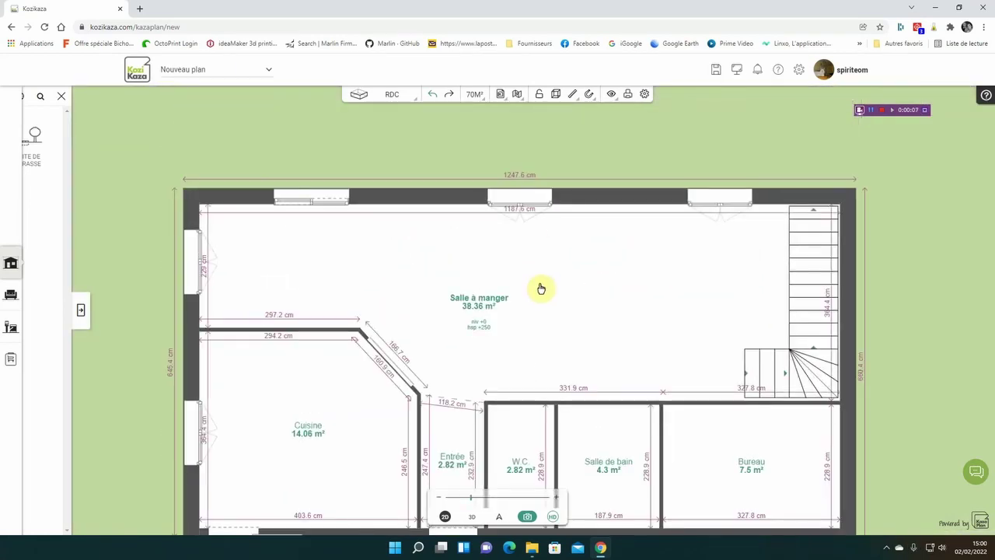
left_click(747, 368)
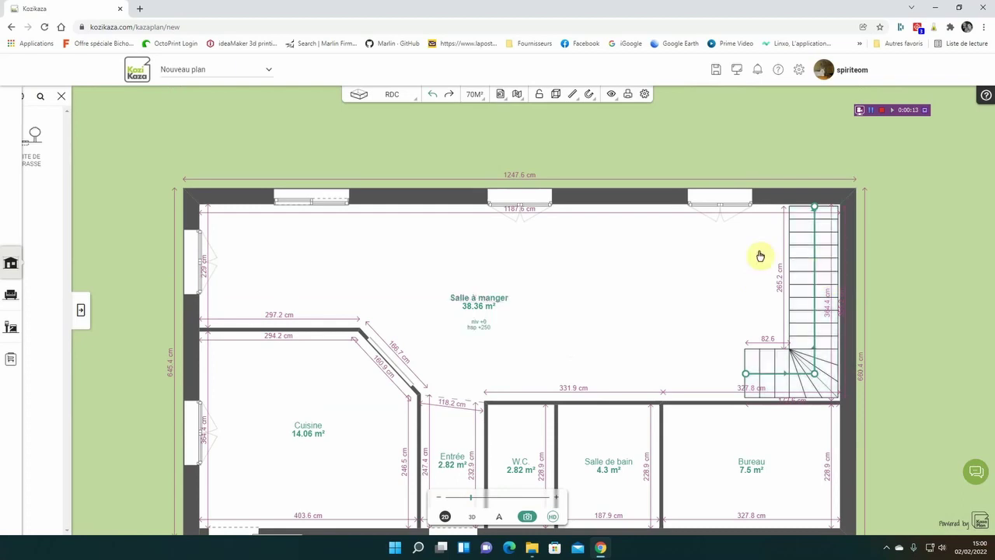
left_click_drag(815, 302, 815, 301)
left_click_drag(577, 318, 606, 236)
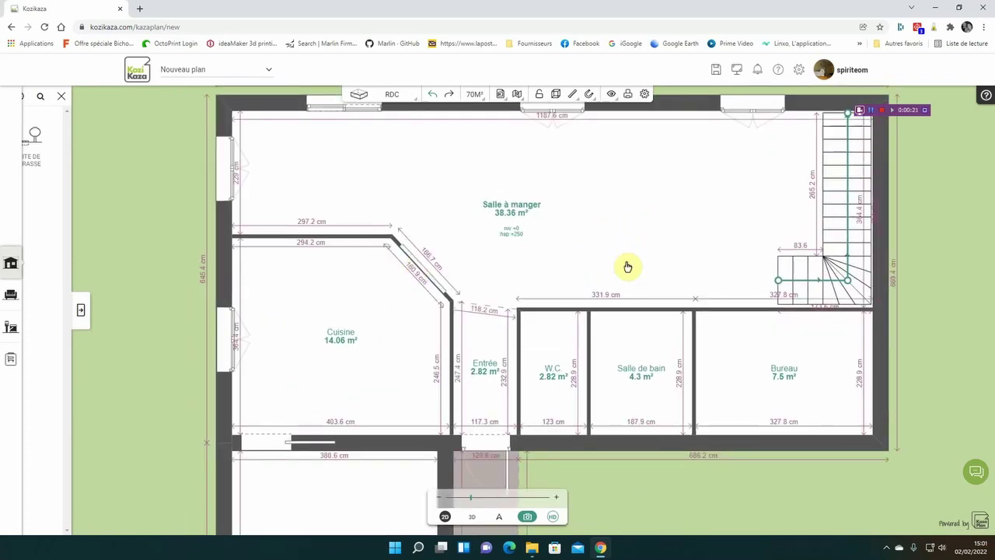
left_click(567, 308)
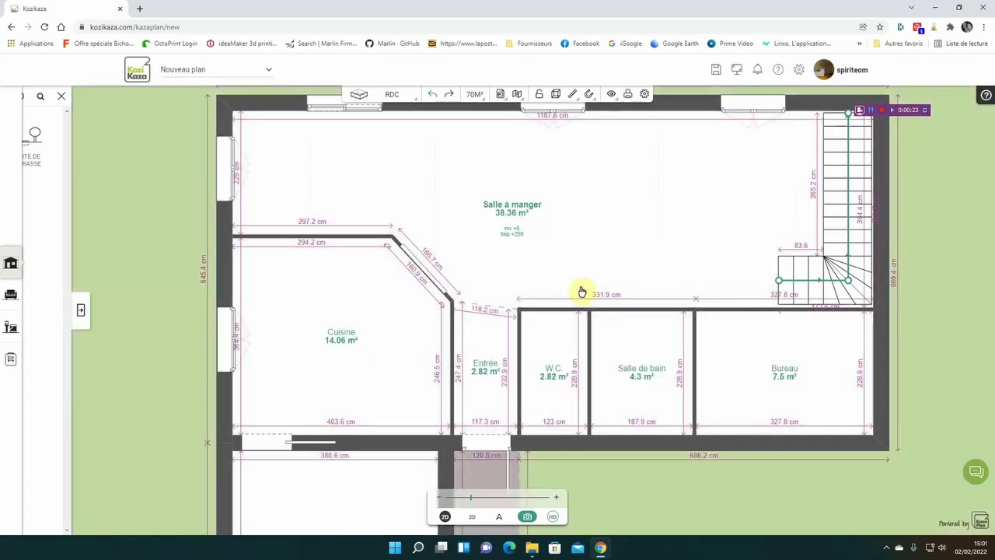
Examine the garage, the two Allée areas and the surrounding Jardin on the 2D plan.
left_click_drag(609, 271, 639, 130)
scroll(651, 444, "down", 4)
scroll(651, 444, "down", 2)
left_click_drag(648, 442, 665, 319)
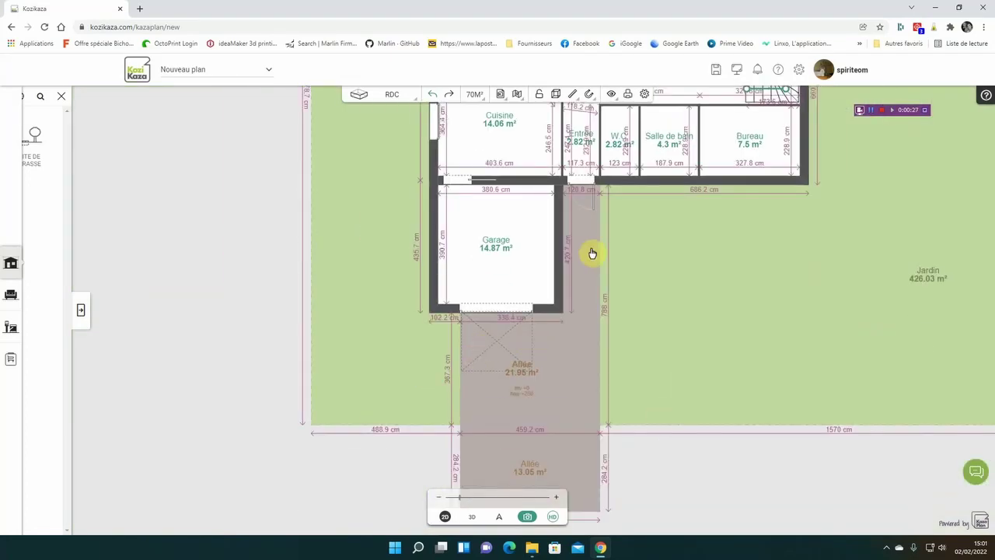
left_click_drag(779, 366, 763, 326)
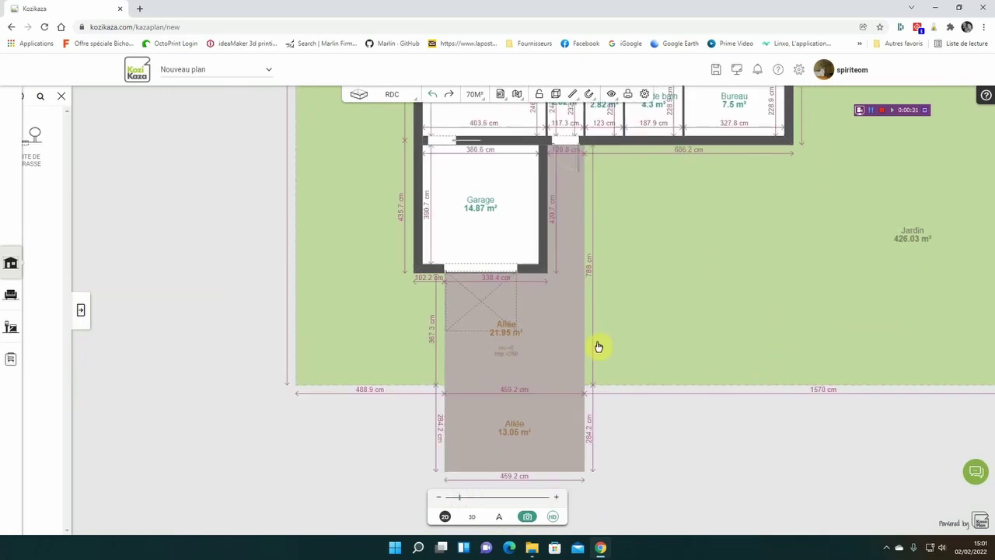
left_click_drag(740, 354, 750, 413)
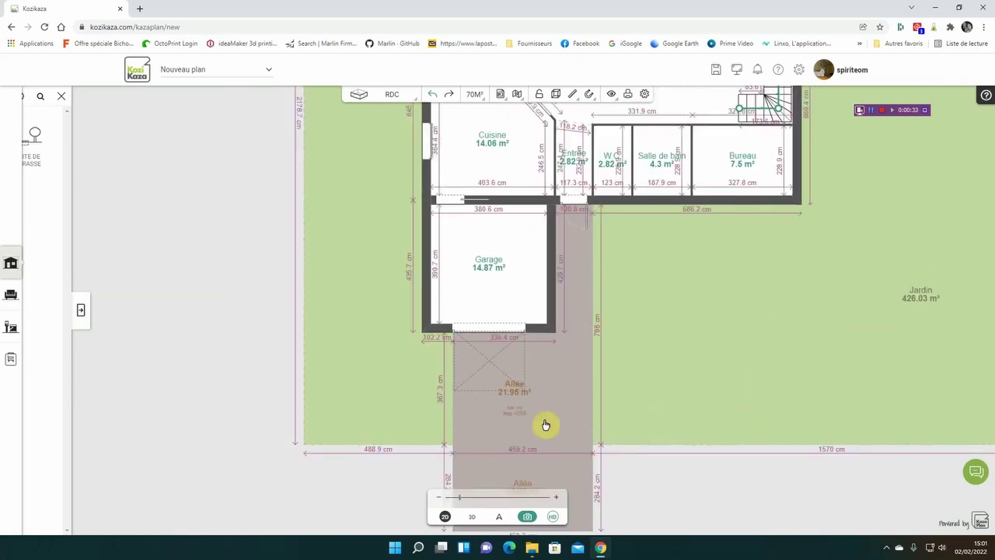
Enter the first-person visit mode inside the garage, face the garage door and open it.
left_click(498, 517)
left_click_drag(720, 438, 643, 492)
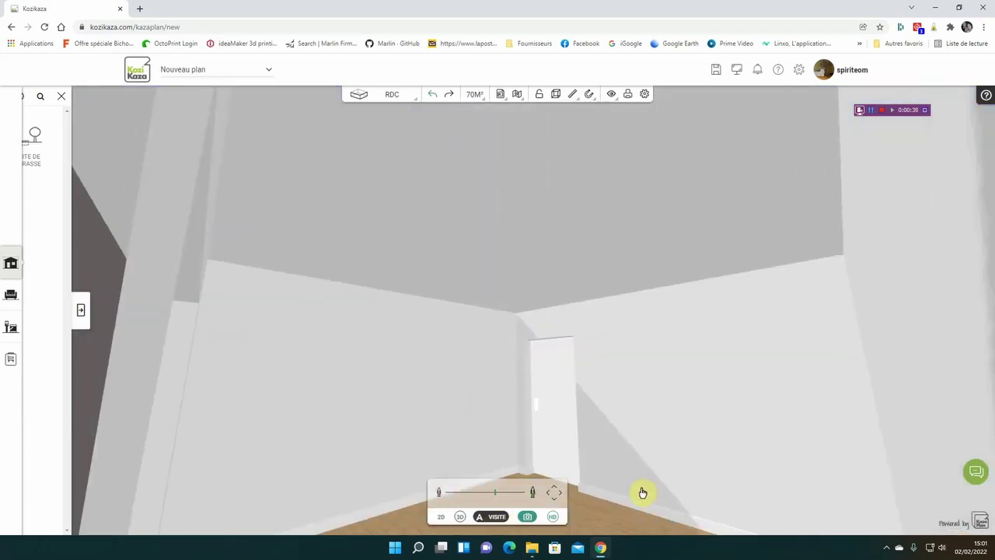
key("Left")
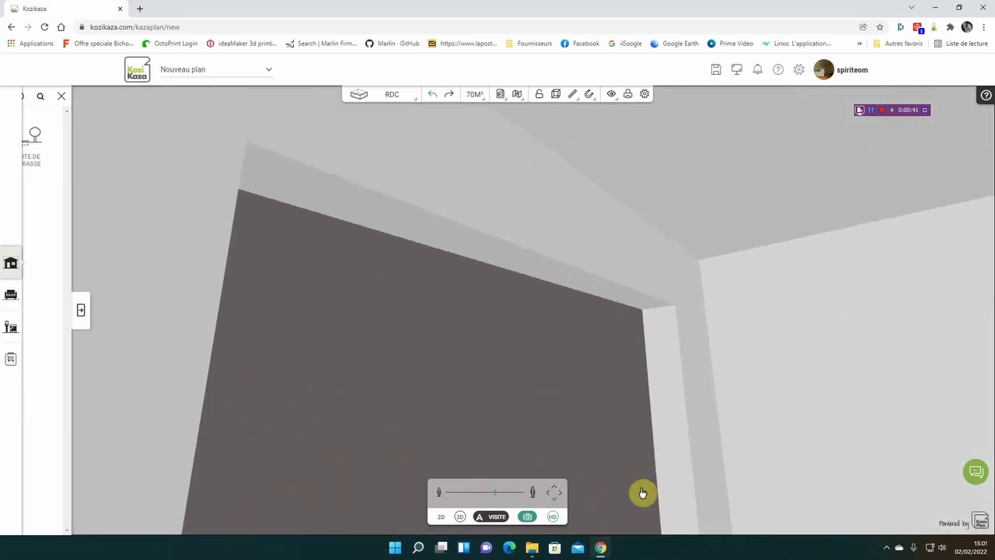
key("Right")
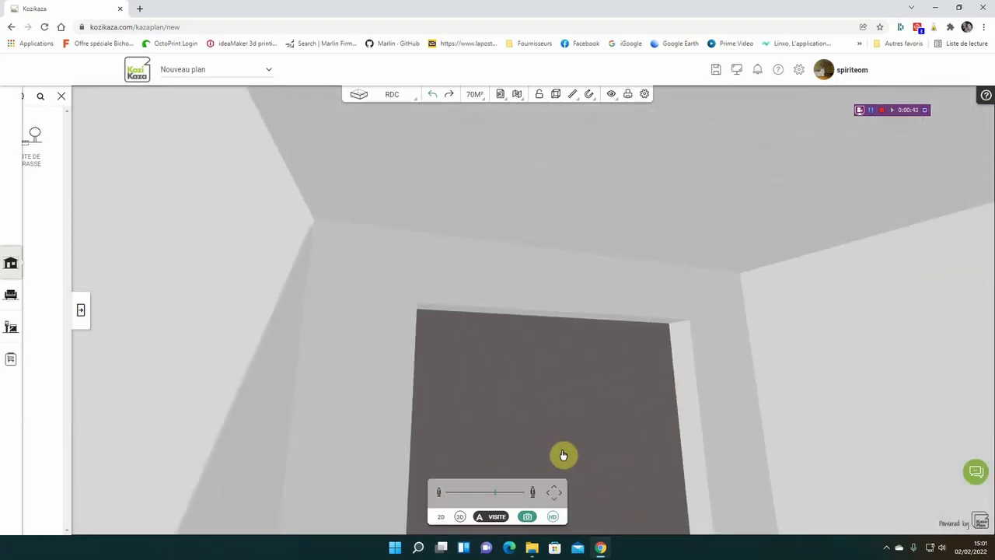
left_click_drag(564, 455, 517, 449)
left_click(526, 391)
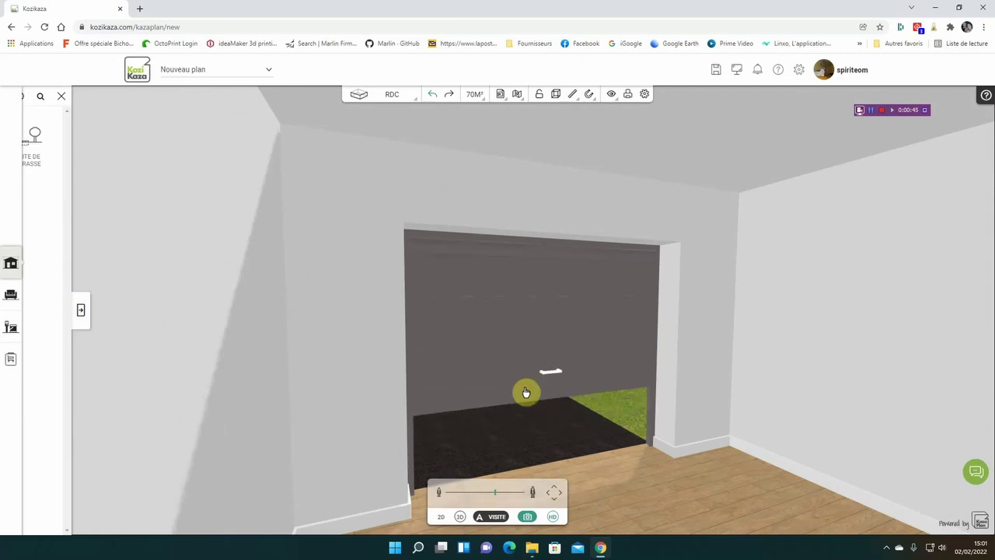
Walk out of the garage along the driveway to the front door, open it and enter the house.
key("Up")
key("Up")
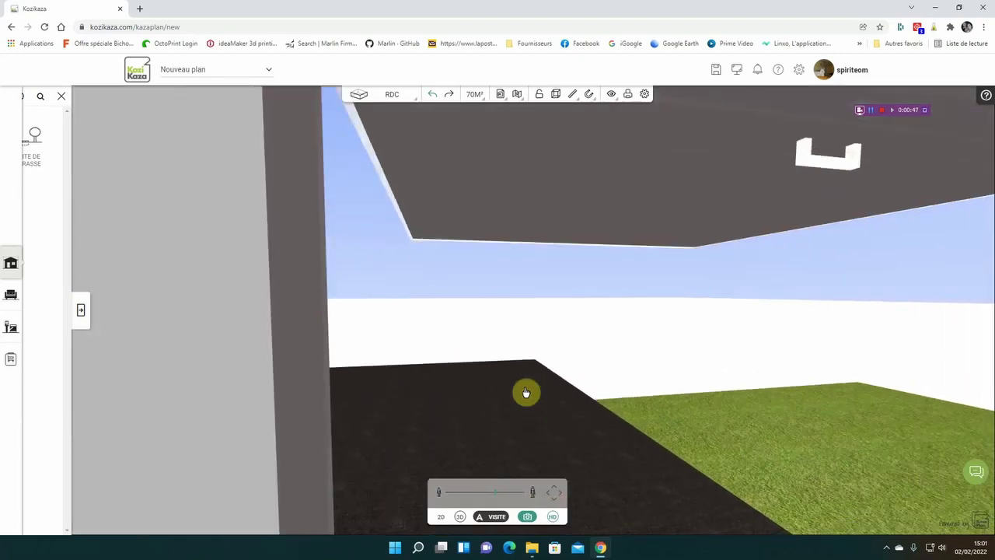
key("Left")
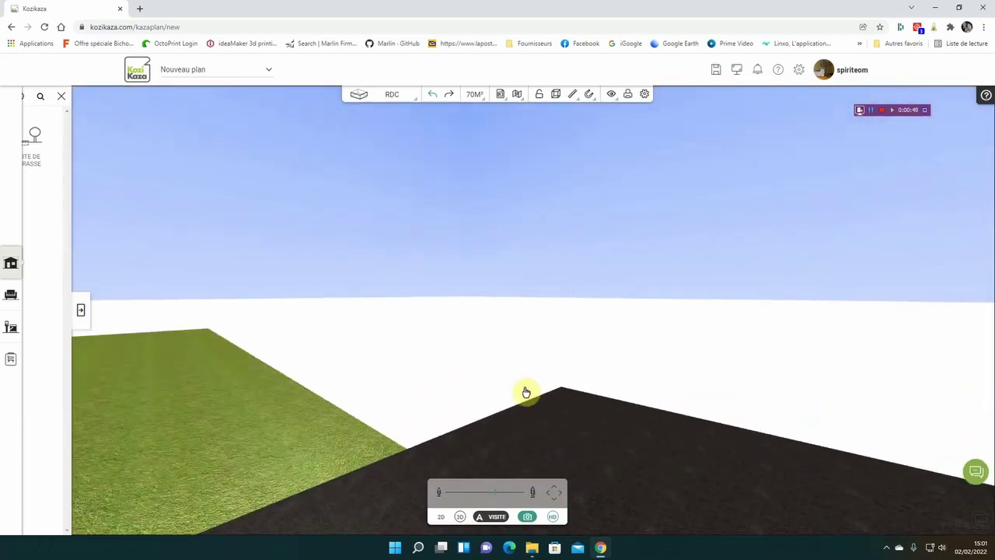
key("Left")
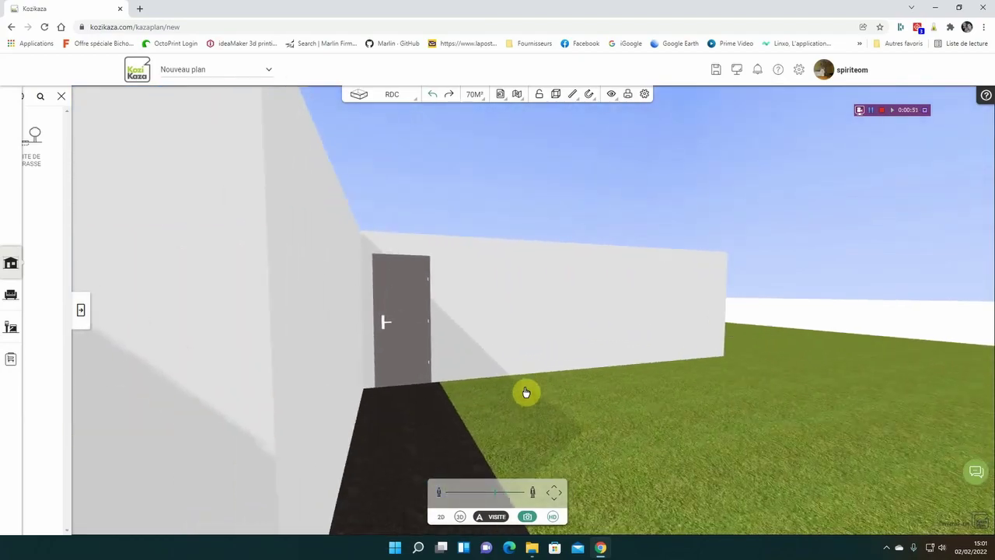
key("Up")
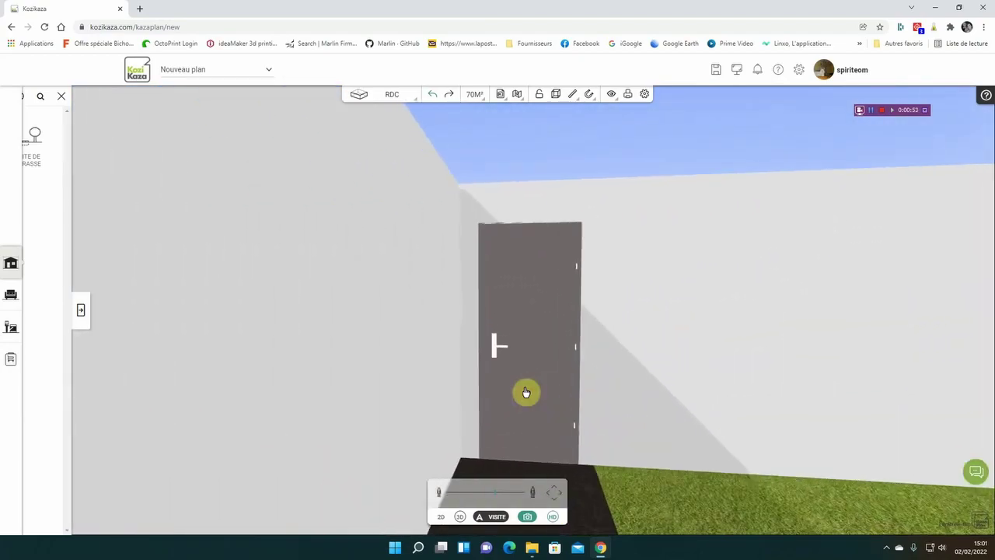
key("Up")
left_click(527, 391)
key("Up")
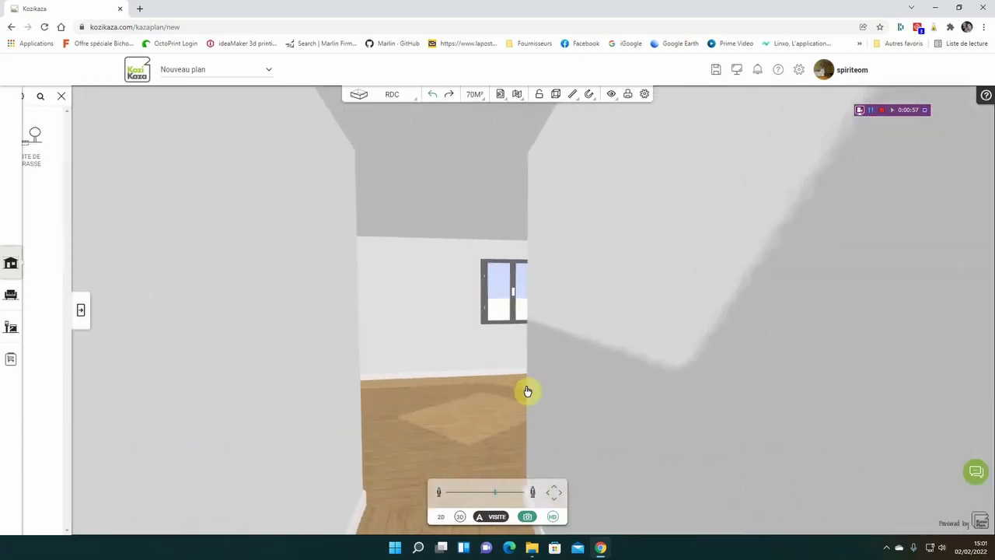
Look around the Salle à manger in visit mode, examining the sliding bay, the windows and the wooden staircase.
key("Up")
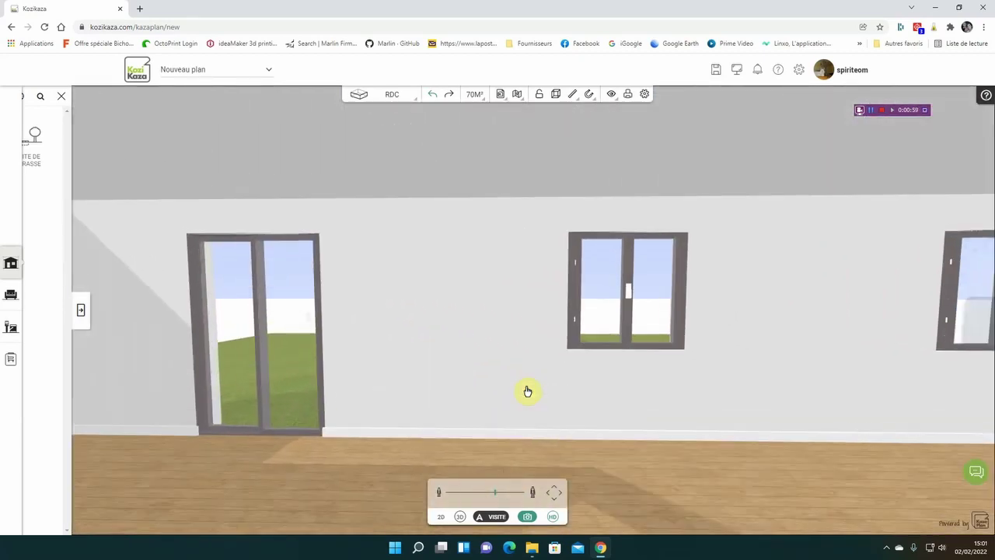
key("Left")
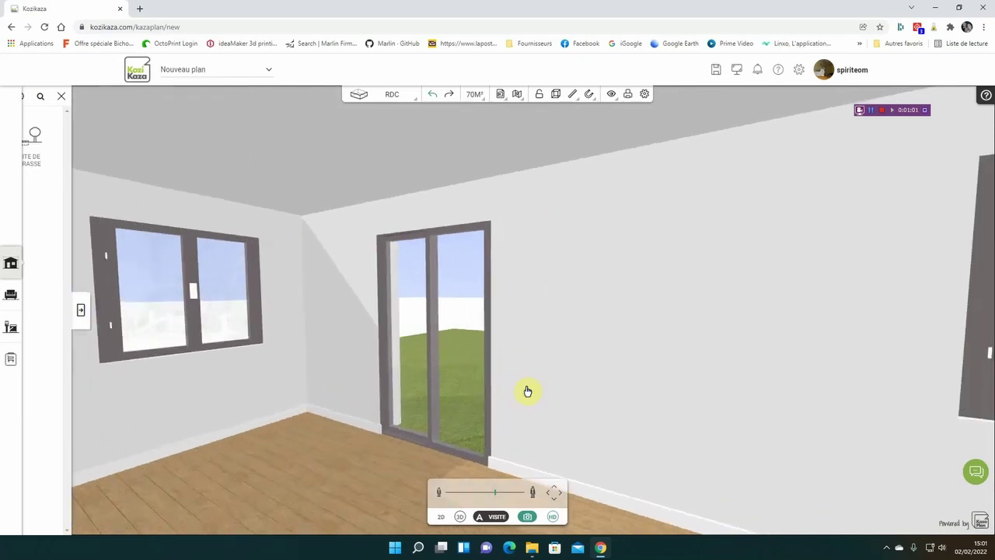
key("Right")
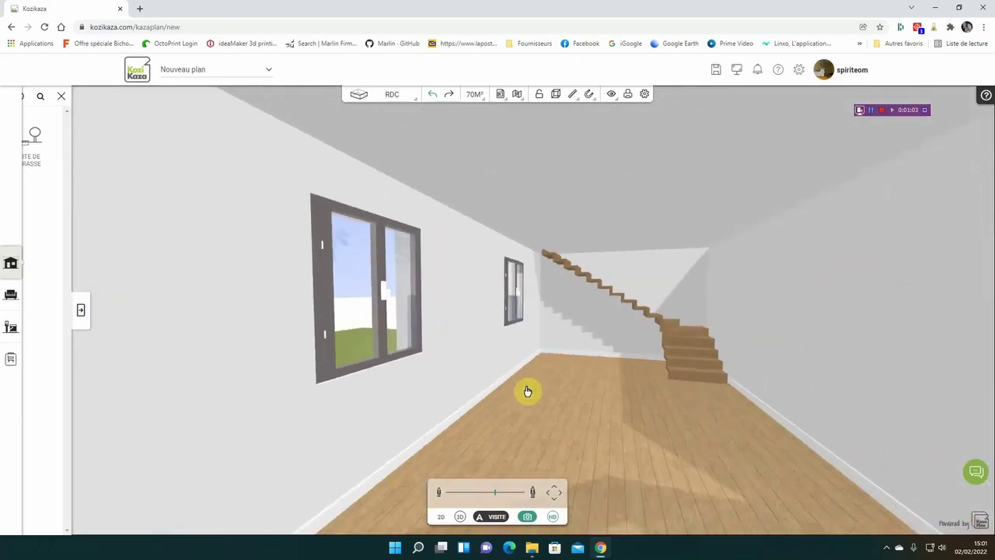
key("Right")
key("Left")
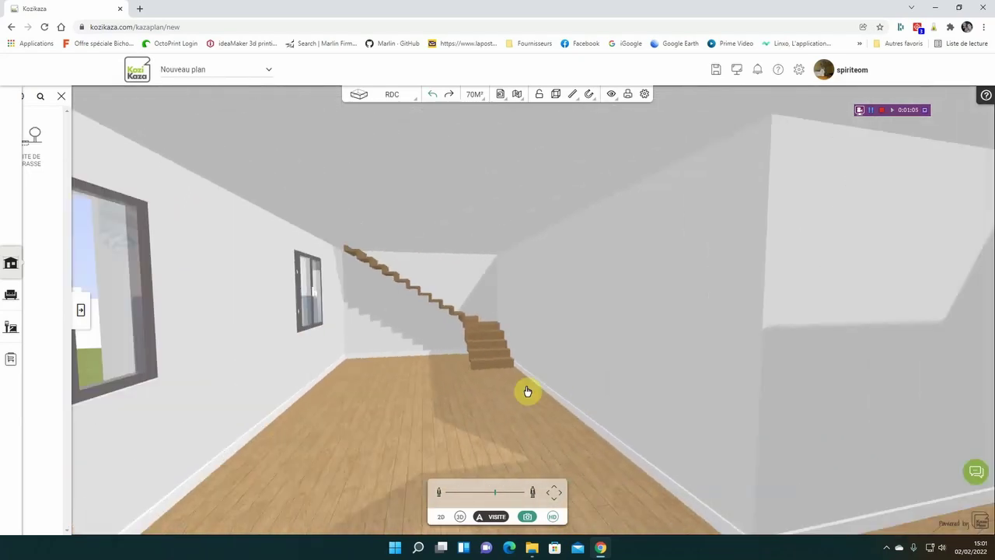
key("Up")
key("Left")
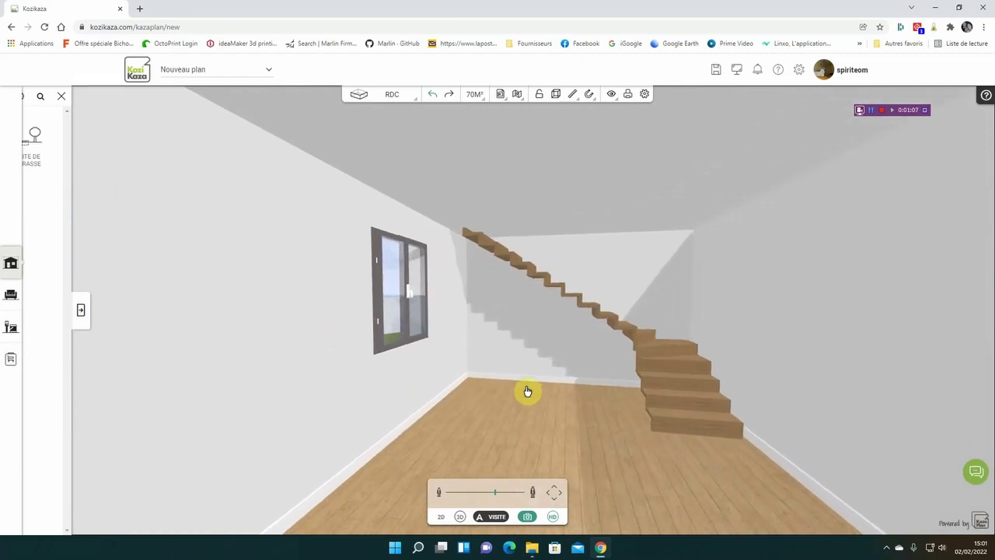
key("Right")
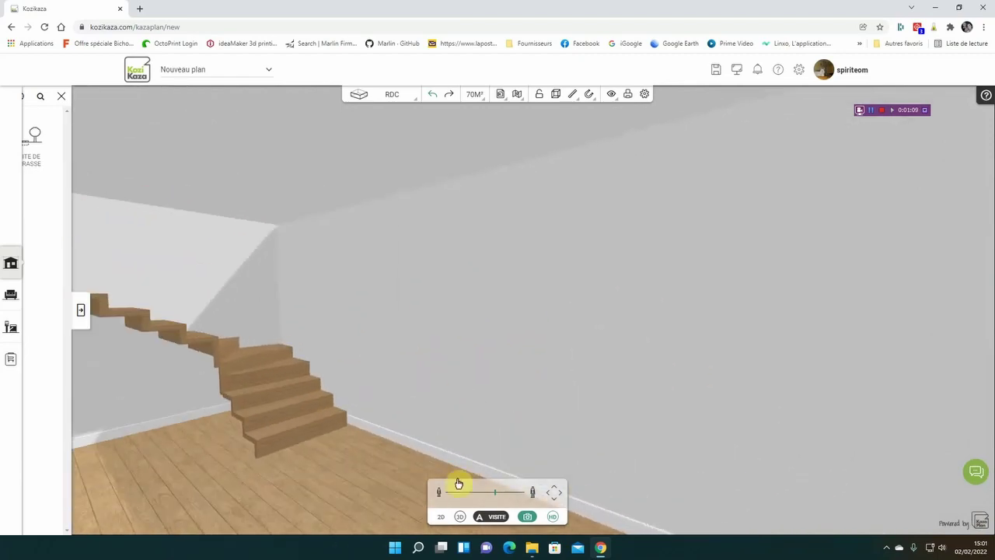
Return to the 2D plan and place a Porte d'entrée door in the partition between the Entrée and the W.C.
left_click(442, 517)
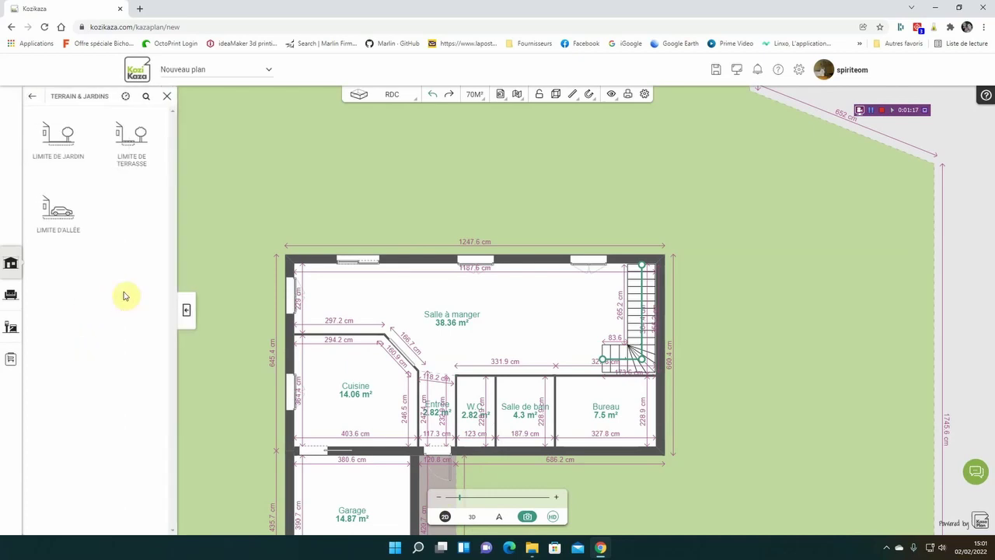
left_click(32, 96)
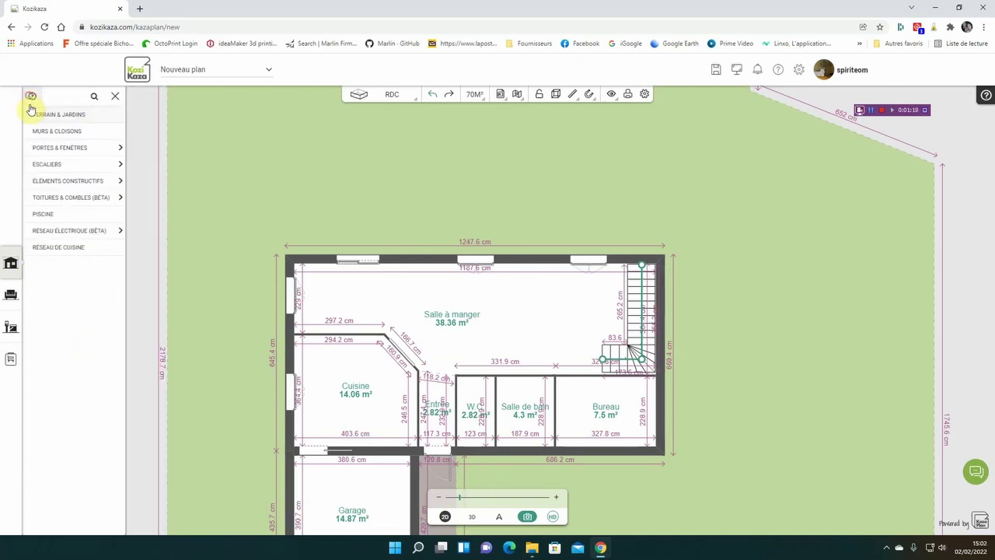
left_click(70, 147)
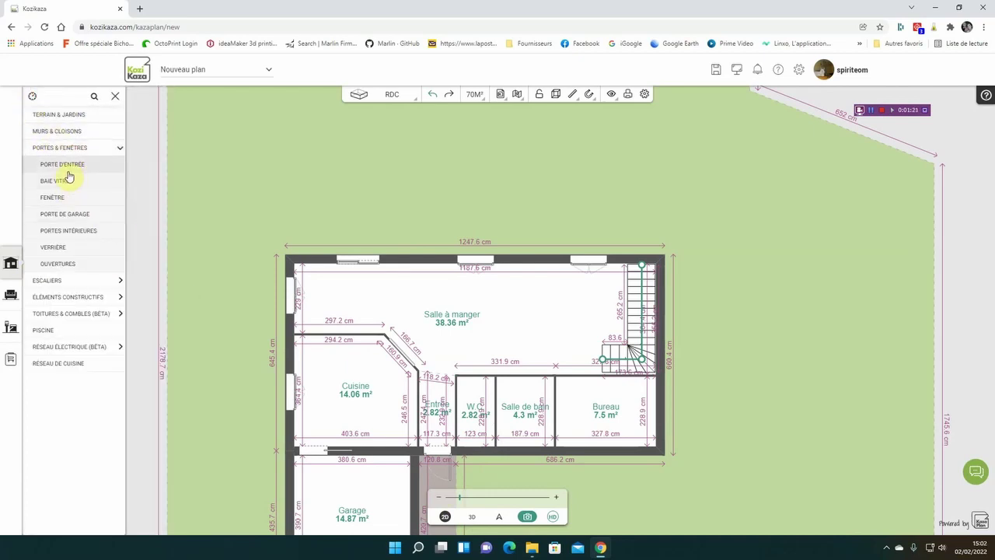
left_click(71, 164)
left_click(65, 165)
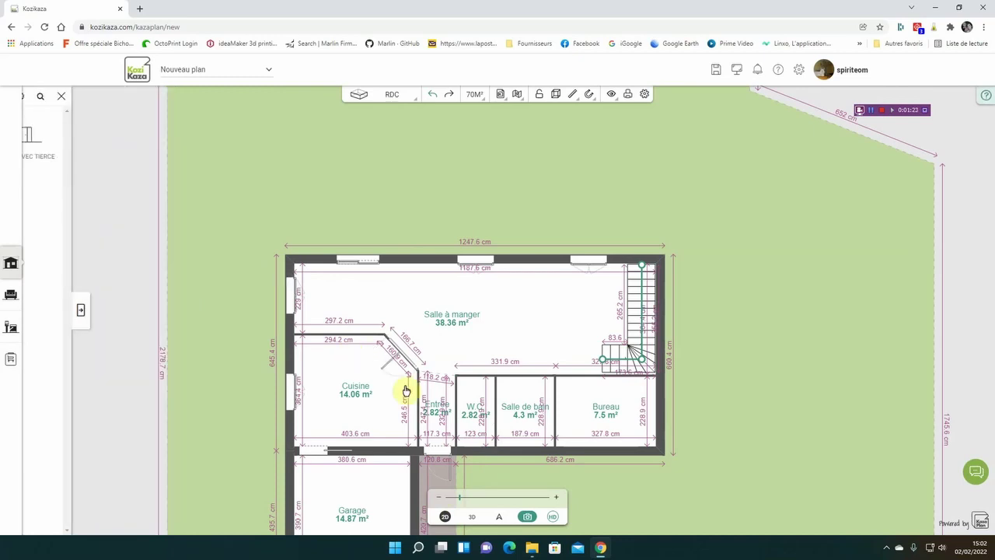
left_click(455, 433)
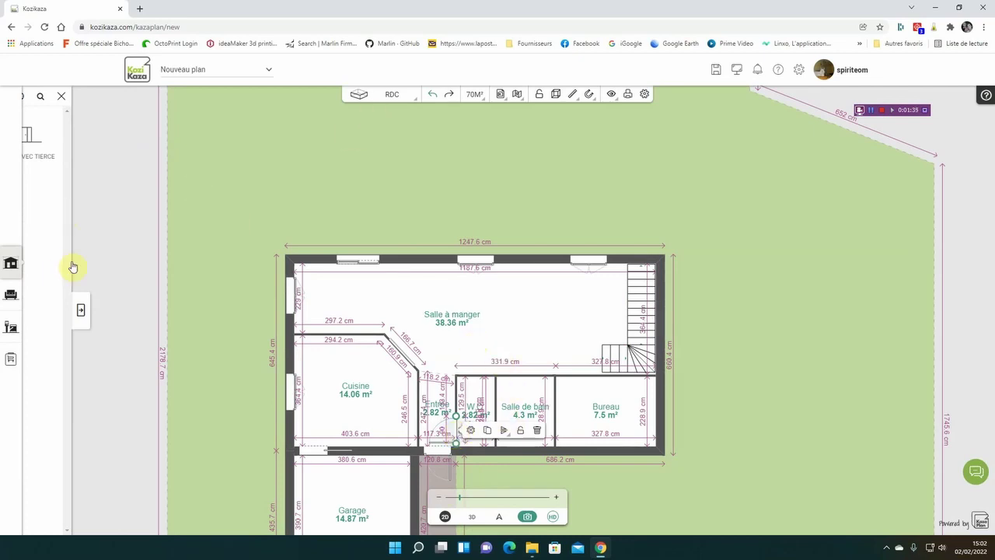
Place entrance doors in the partitions separating the W.C., the Salle de bain and the Bureau from the Salle à manger.
left_click(54, 132)
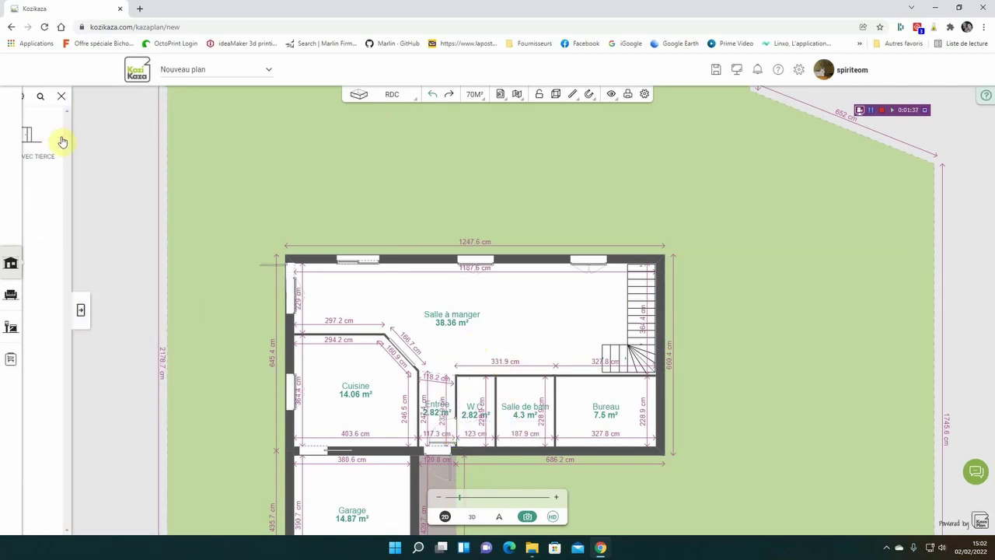
left_click(478, 376)
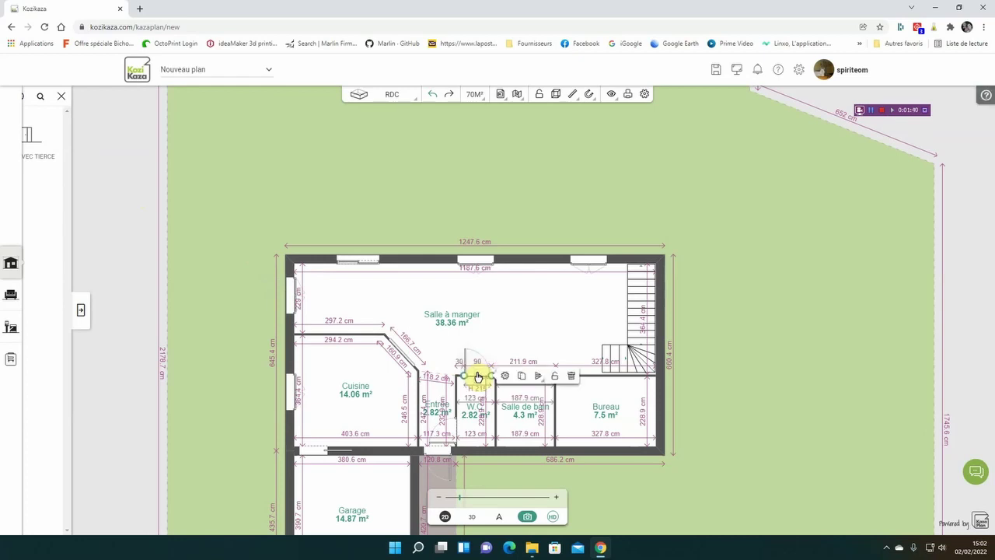
left_click(524, 377)
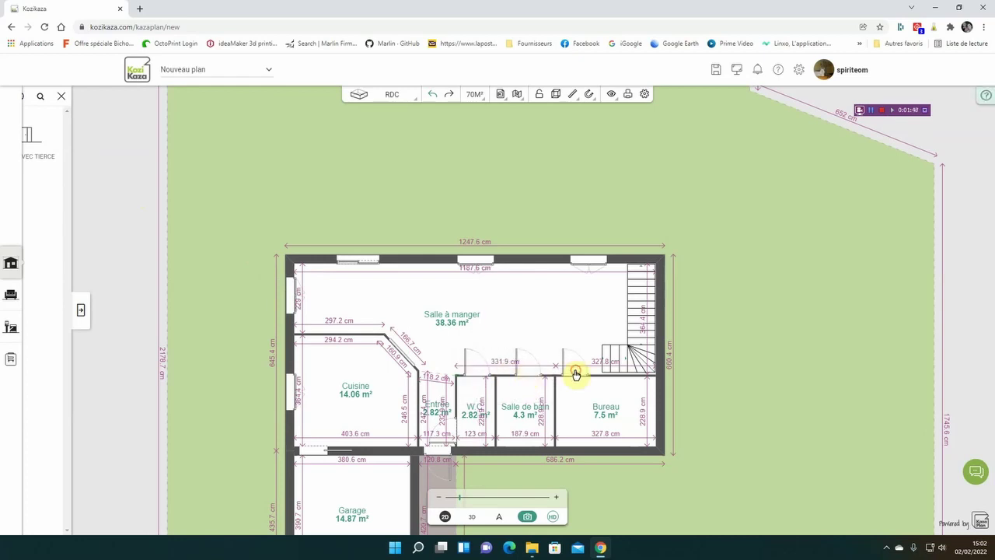
left_click(575, 375)
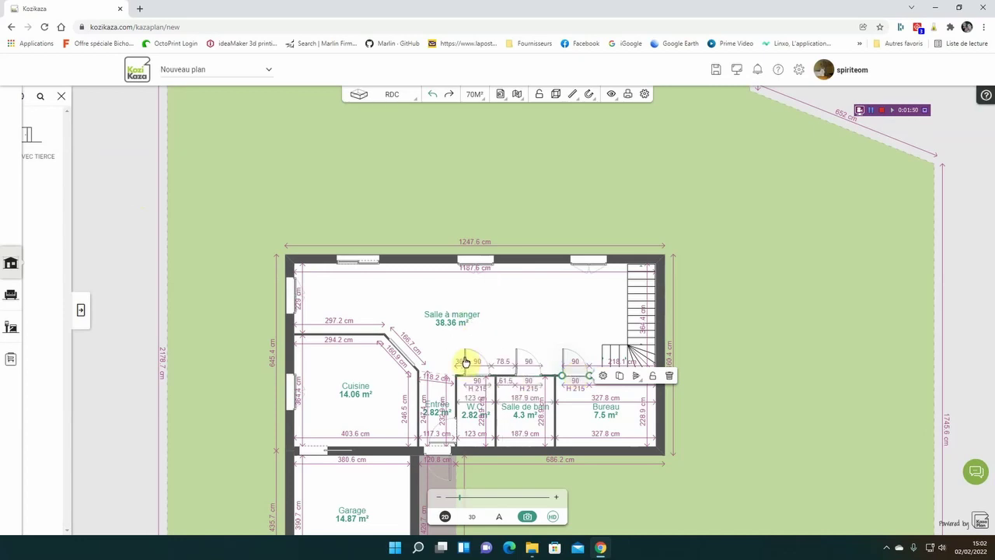
Delete the door between the W.C. and the Salle à manger.
left_click(467, 359)
left_click(467, 362)
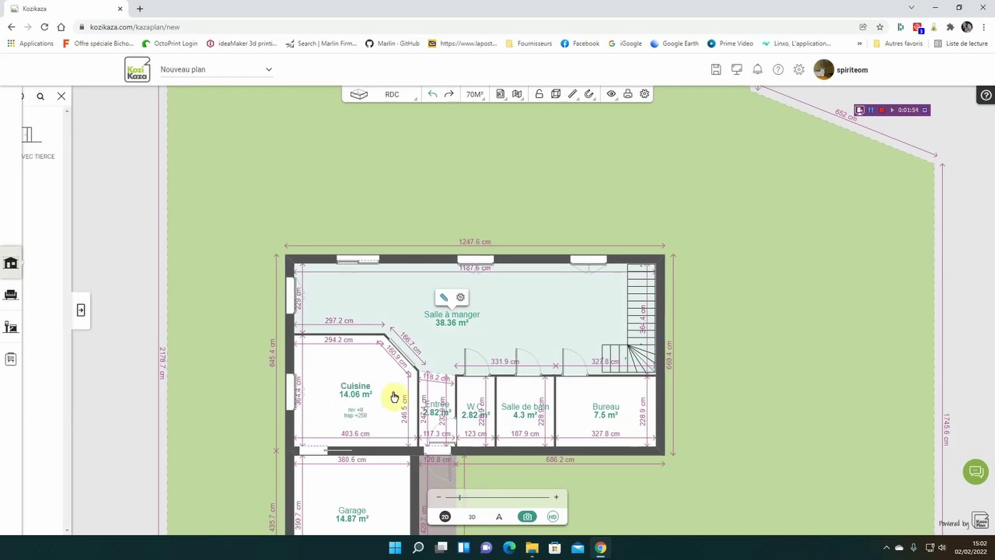
left_click(464, 374)
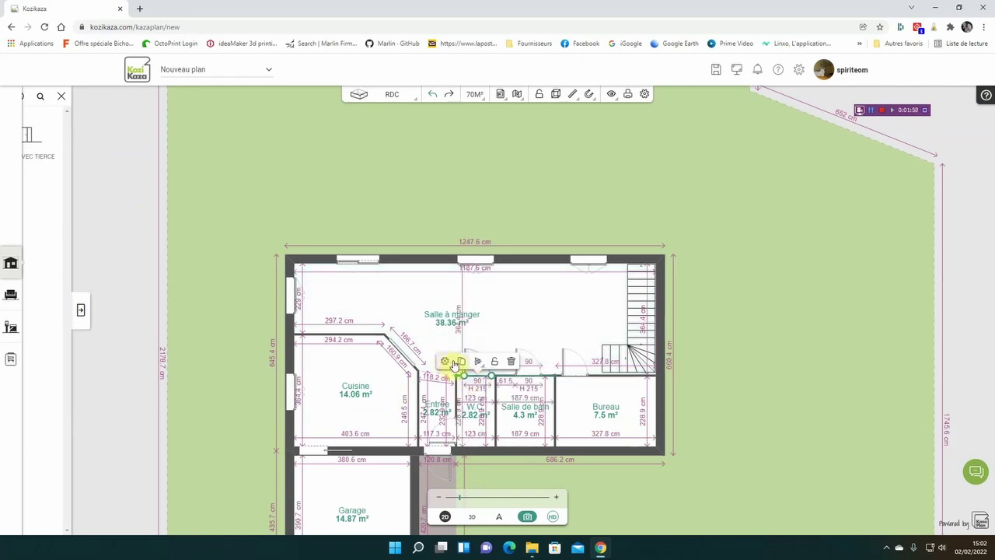
left_click(513, 363)
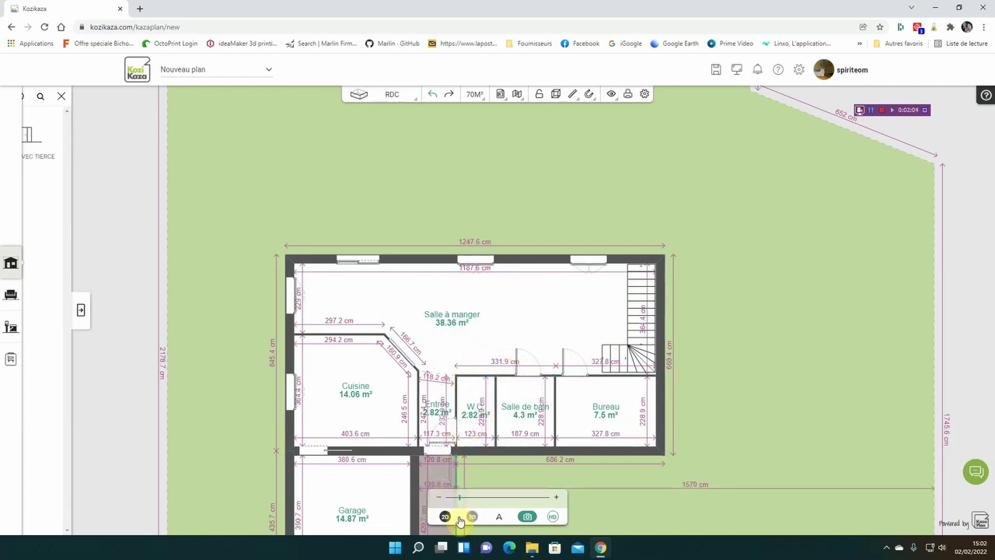
Look around in visit mode, examining the front door, the W.C. door and the passe-plat into the Cuisine.
left_click(496, 517)
left_click_drag(631, 387, 316, 377)
key("Up")
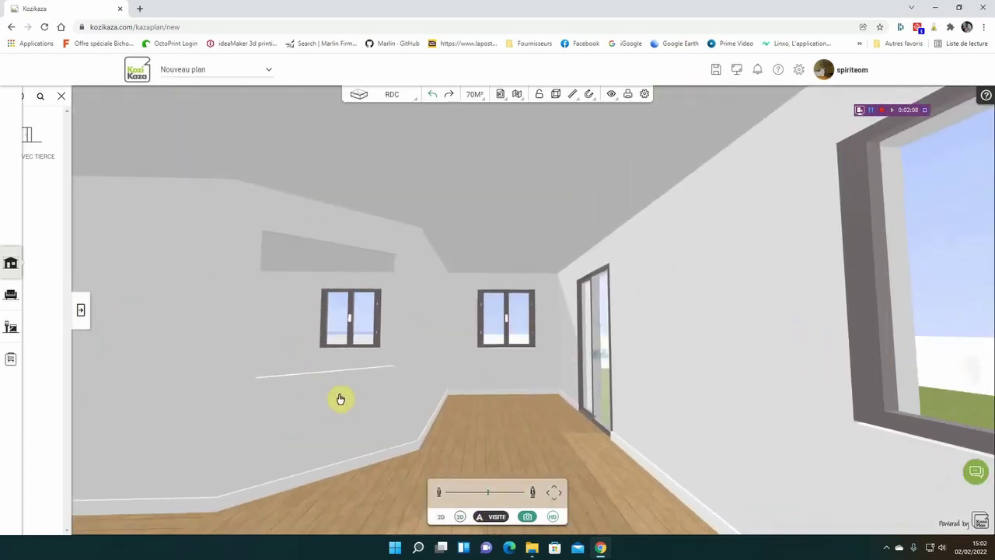
key("Left")
key("Right")
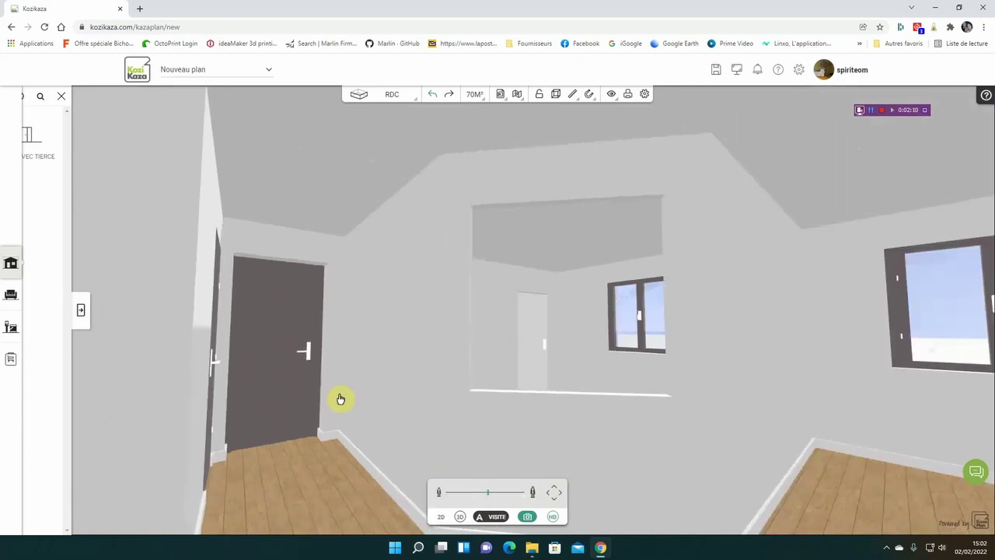
key("Left")
key("Left")
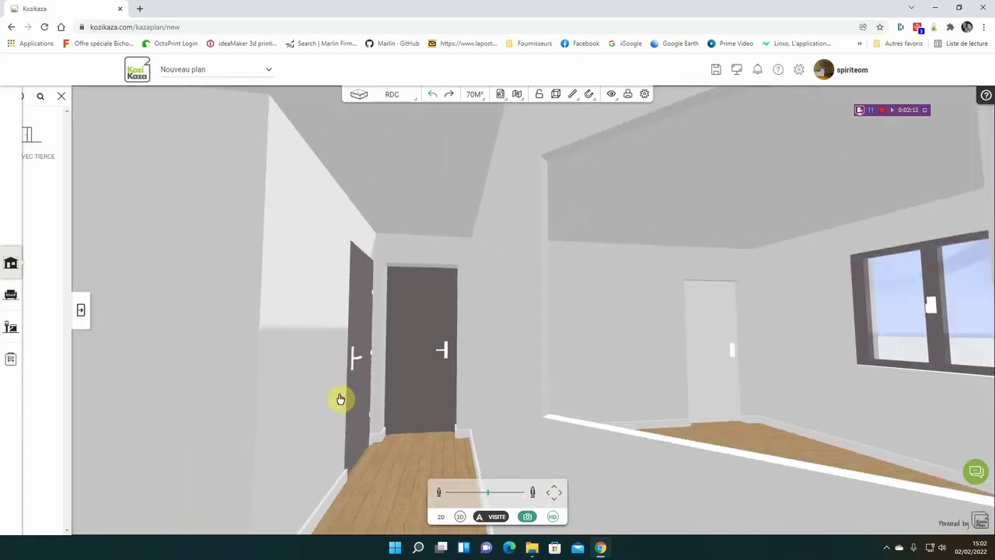
key("Up")
key("Up")
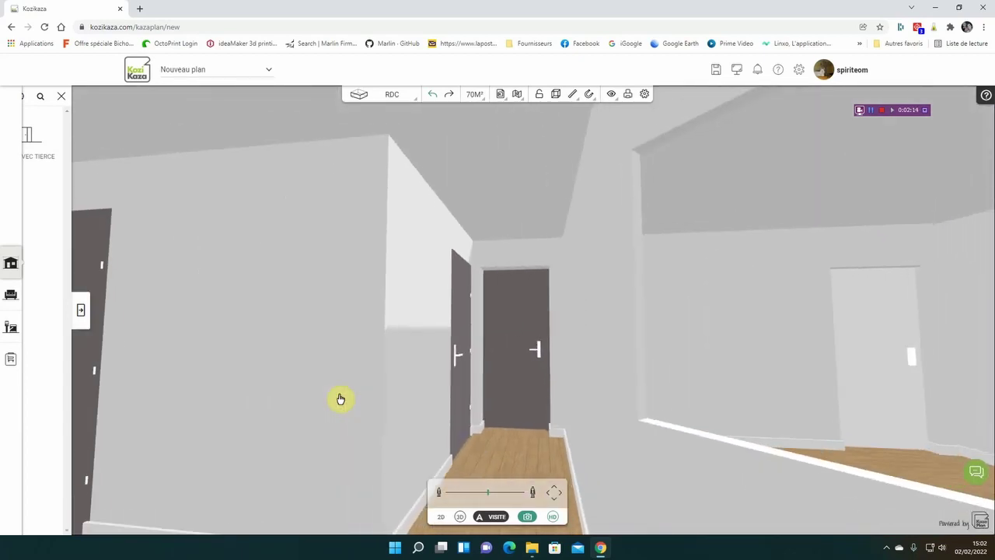
key("Right")
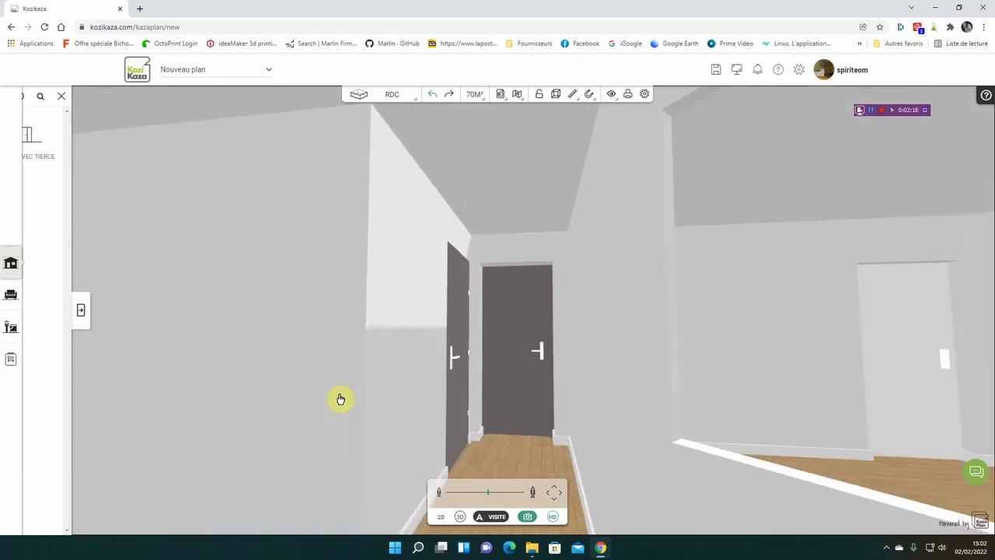
key("Left")
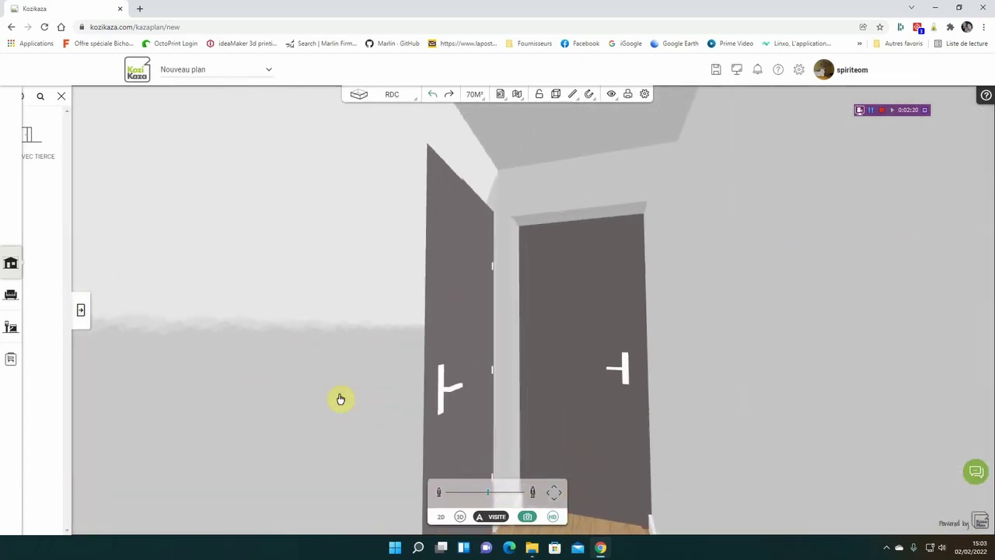
key("Right")
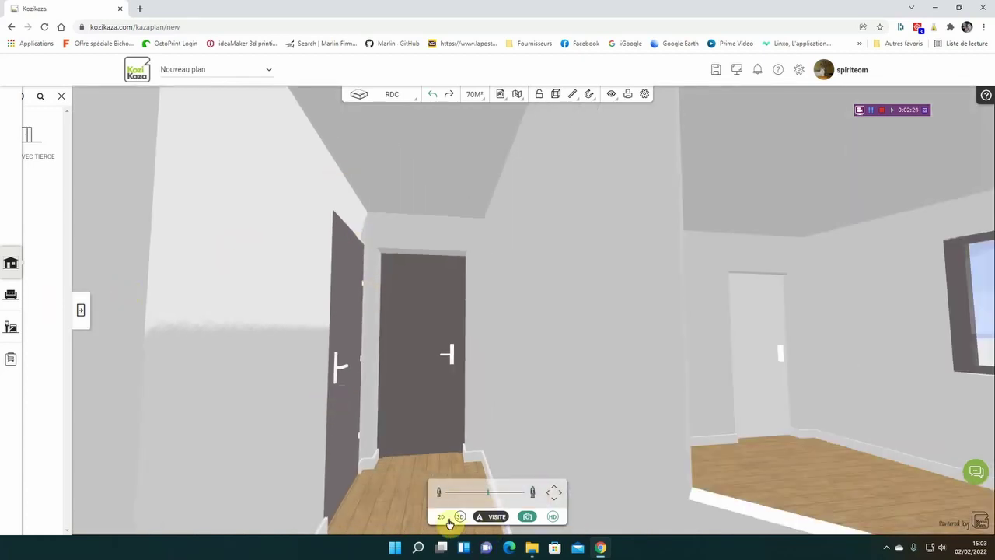
Return to the 2D plan, place an Ouverture between the Cuisine and the Salle à manger, and duplicate it into the Cuisine–Entrée partition.
left_click(442, 517)
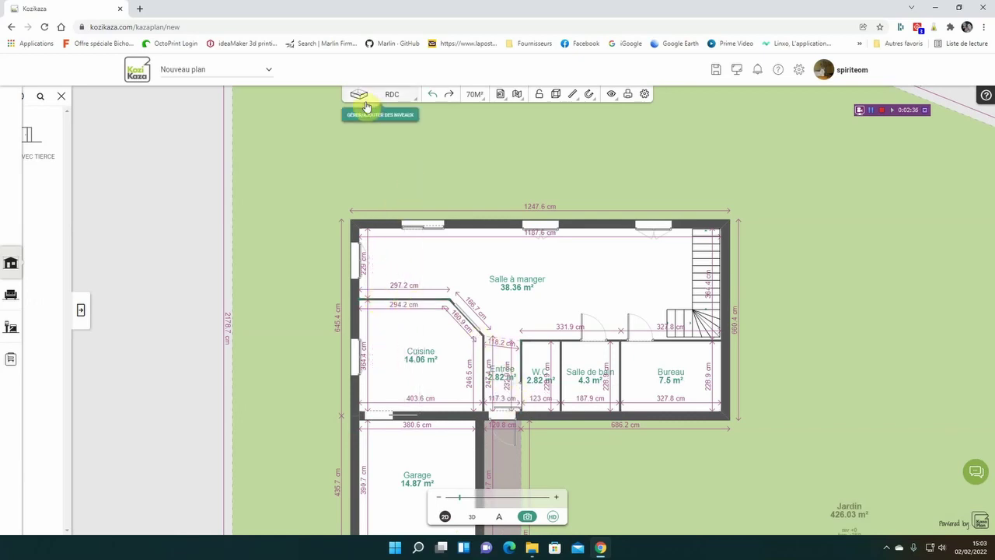
left_click(81, 309)
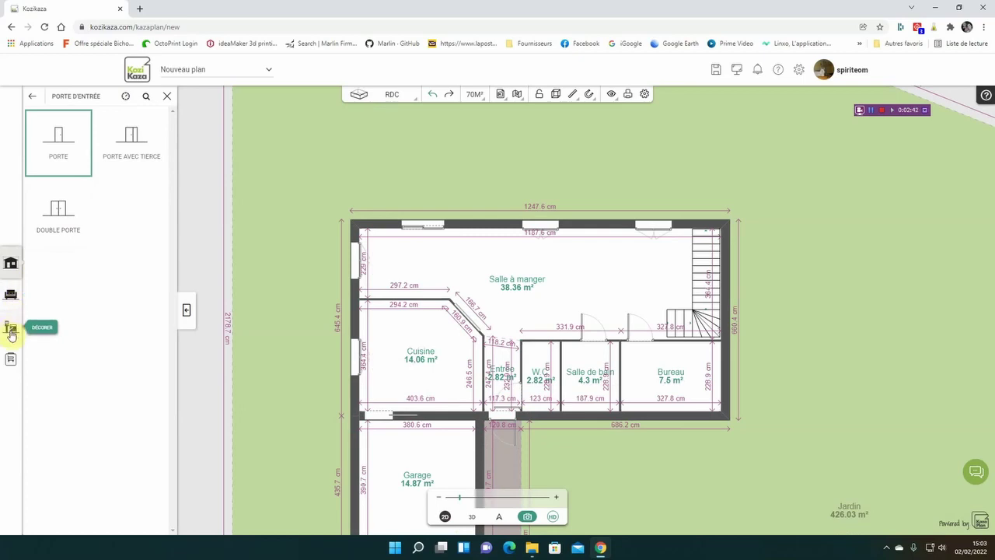
left_click(32, 96)
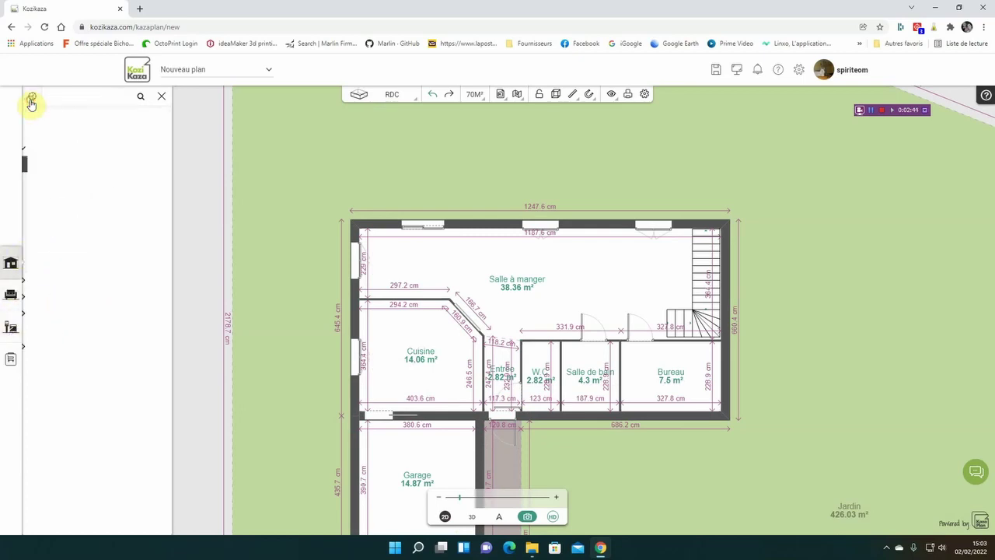
left_click(71, 264)
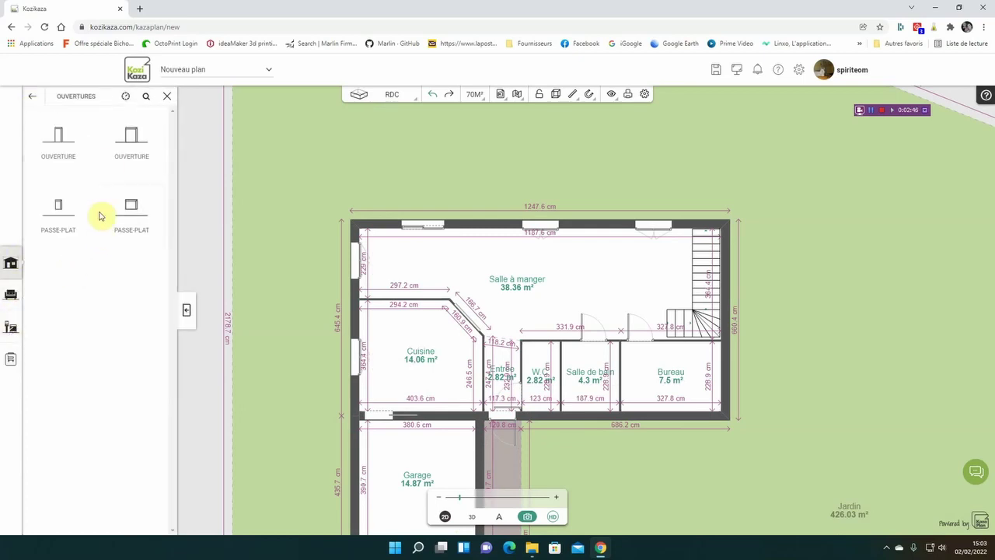
left_click(62, 148)
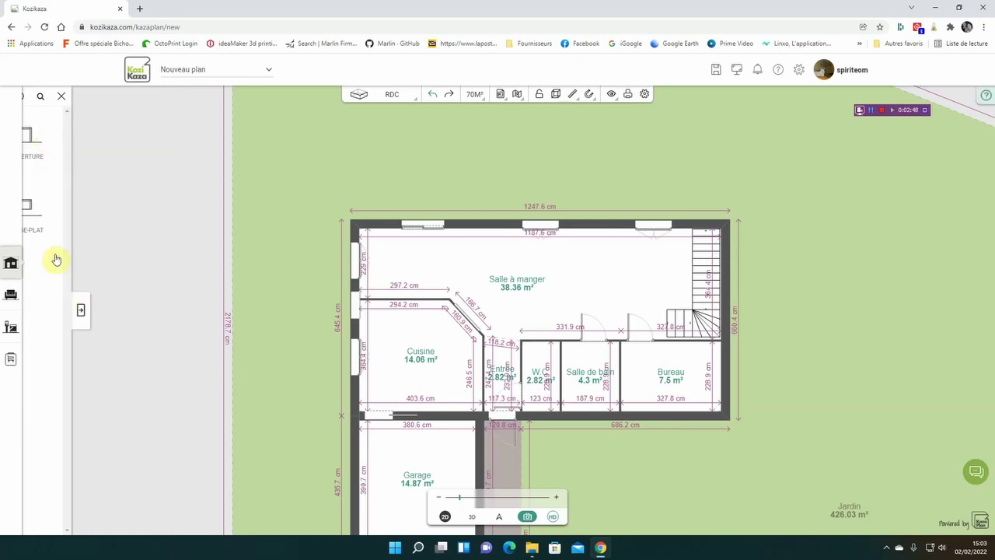
left_click(371, 299)
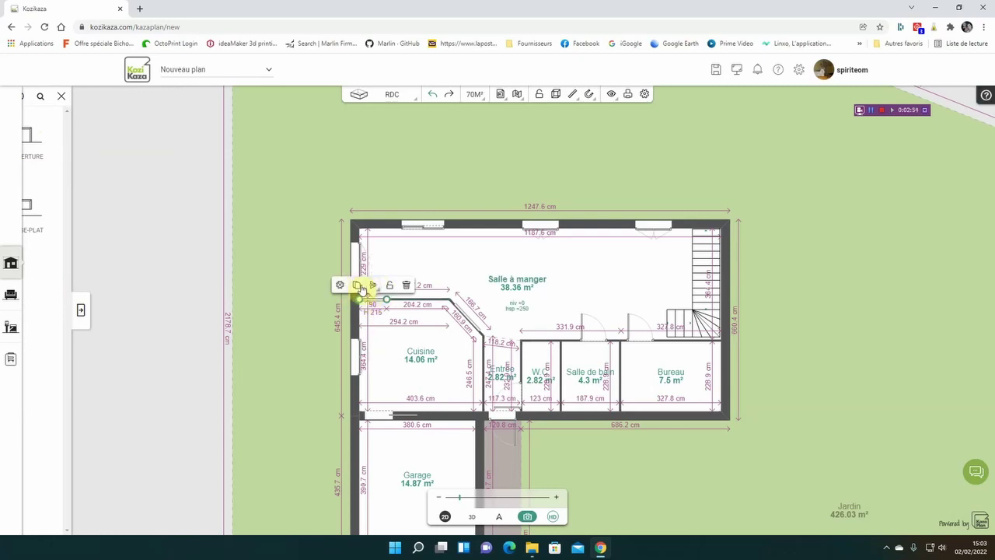
left_click(356, 287)
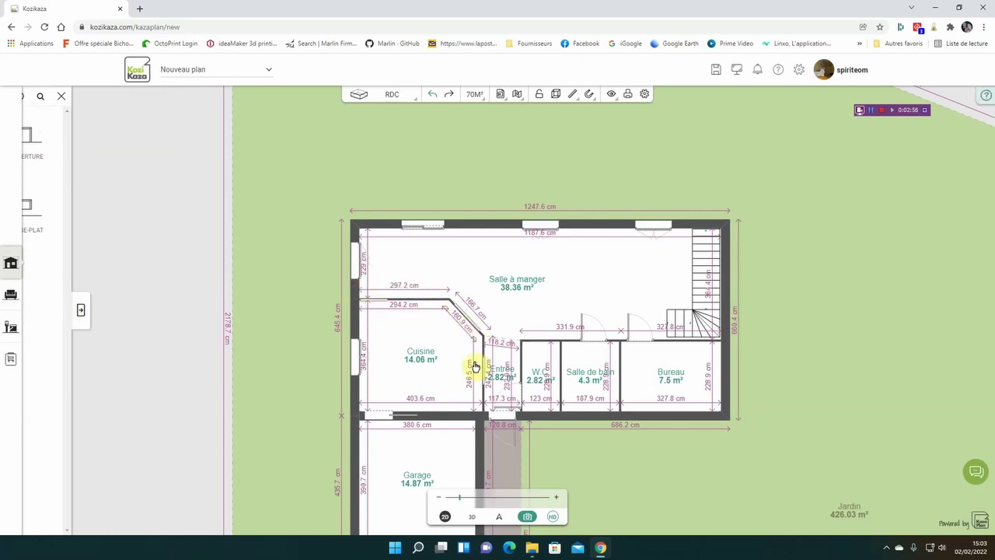
left_click(484, 400)
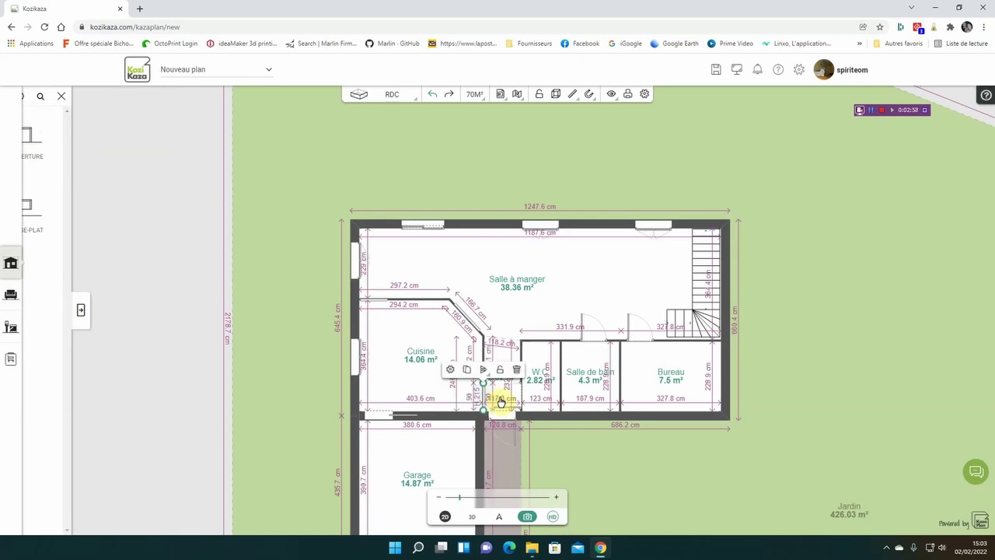
Enter visit mode and walk through the new opening into the Cuisine, examining the garage door, the window and the passe-plat.
left_click(496, 516)
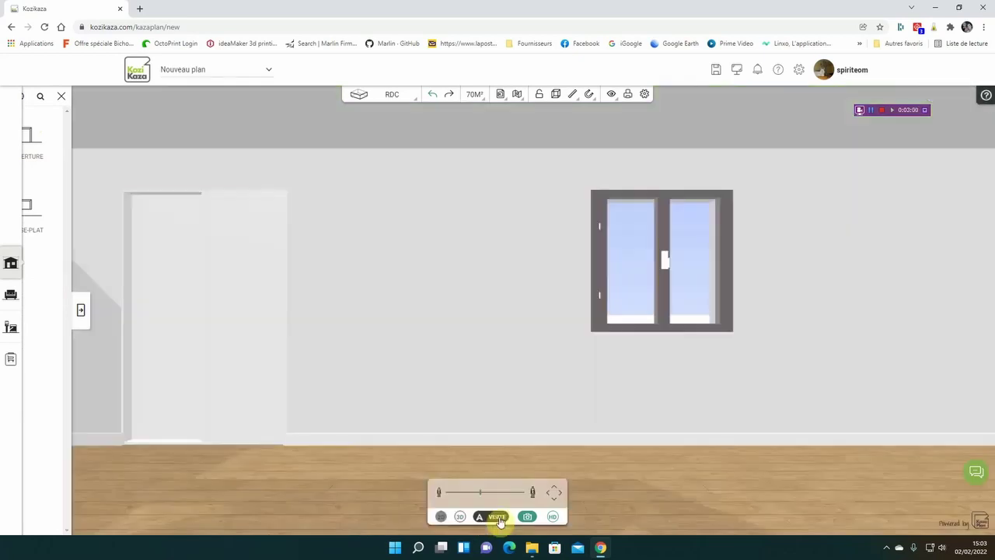
left_click_drag(444, 428, 317, 384)
key("Up")
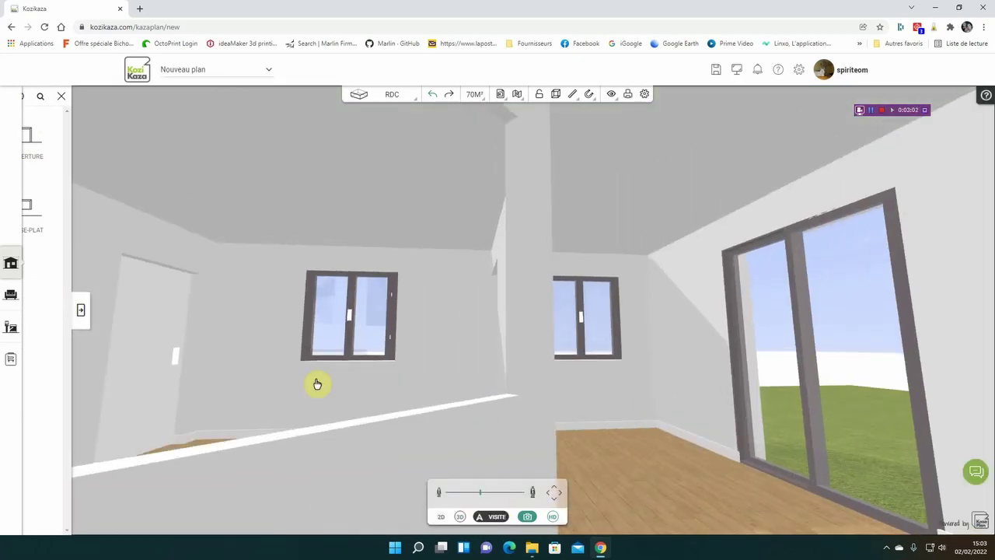
key("Right")
key("Up")
key("Left")
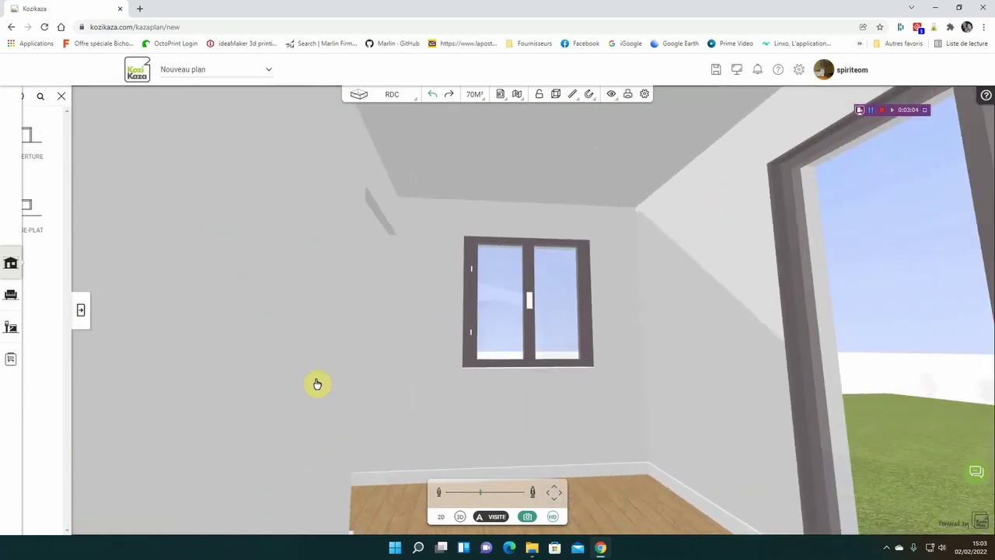
key("Up")
key("Left")
key("Left")
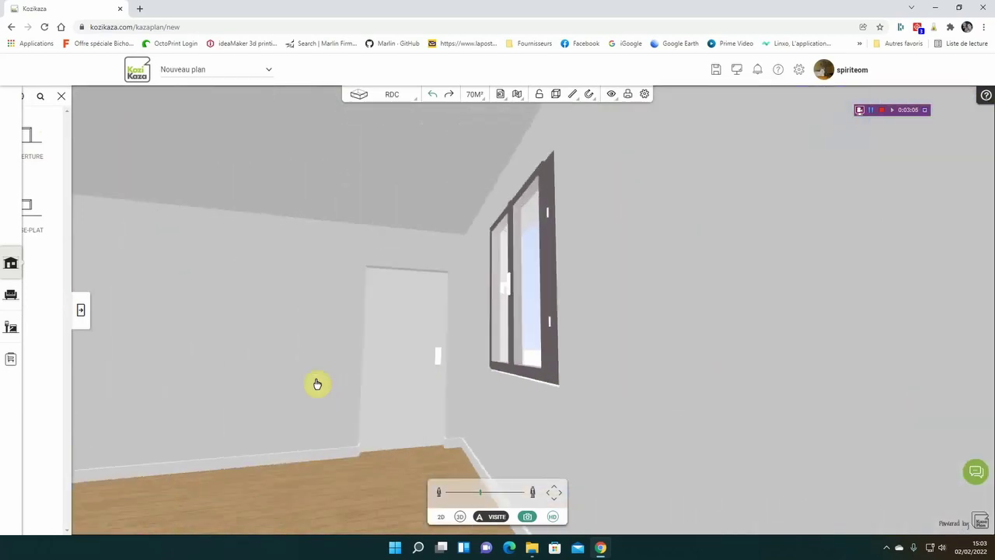
key("Left")
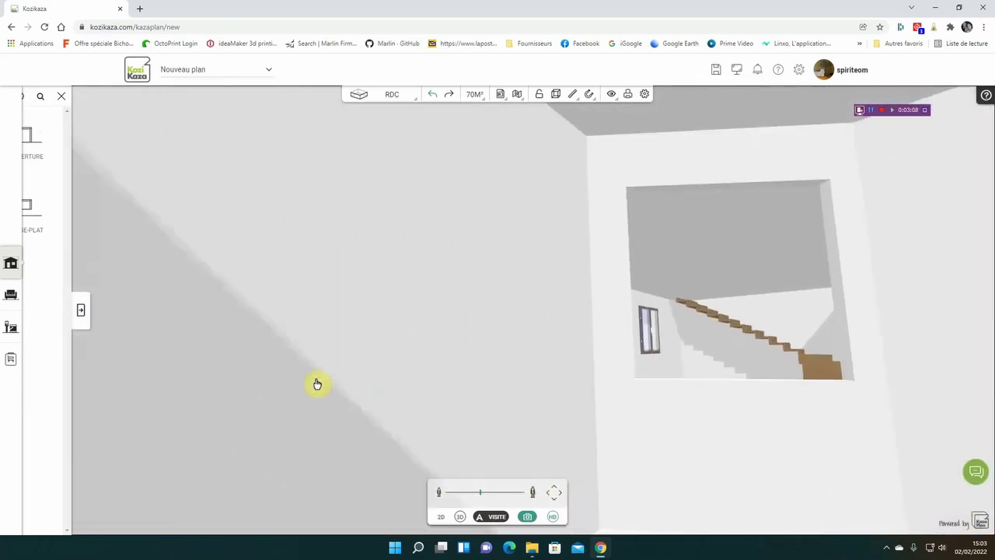
Walk back into the Salle à manger and examine the sliding bay, the staircase and the Salle de bain and Bureau doors.
key("Up")
key("Right")
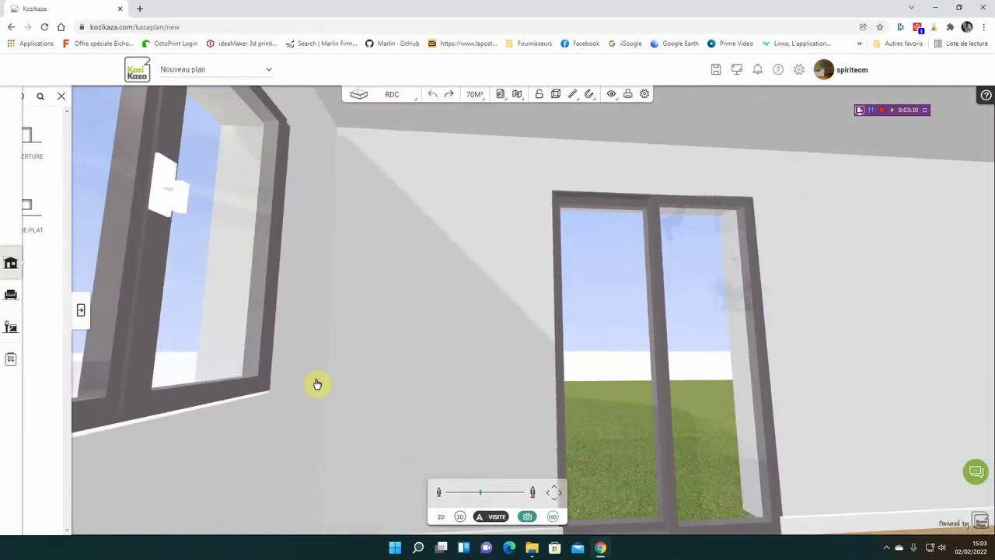
key("Right")
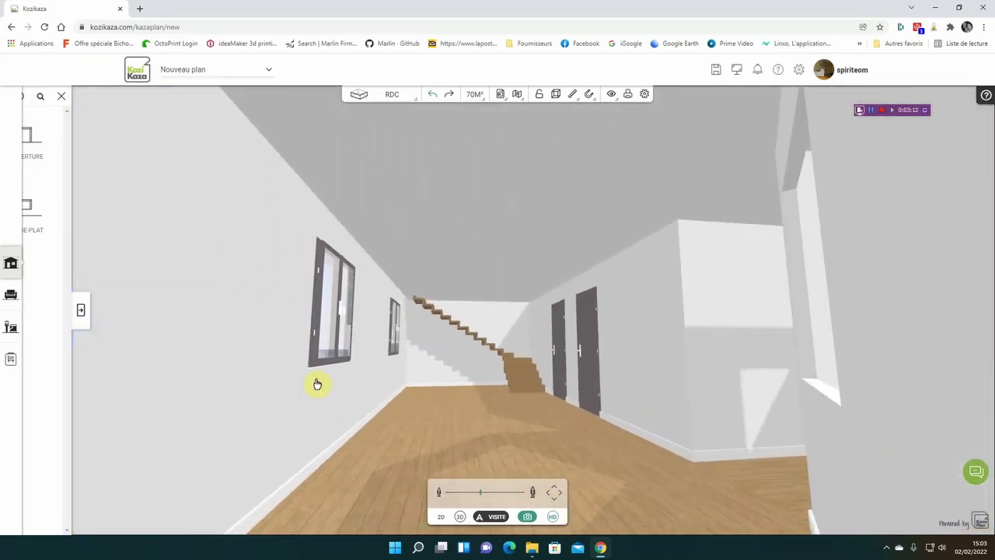
key("Right")
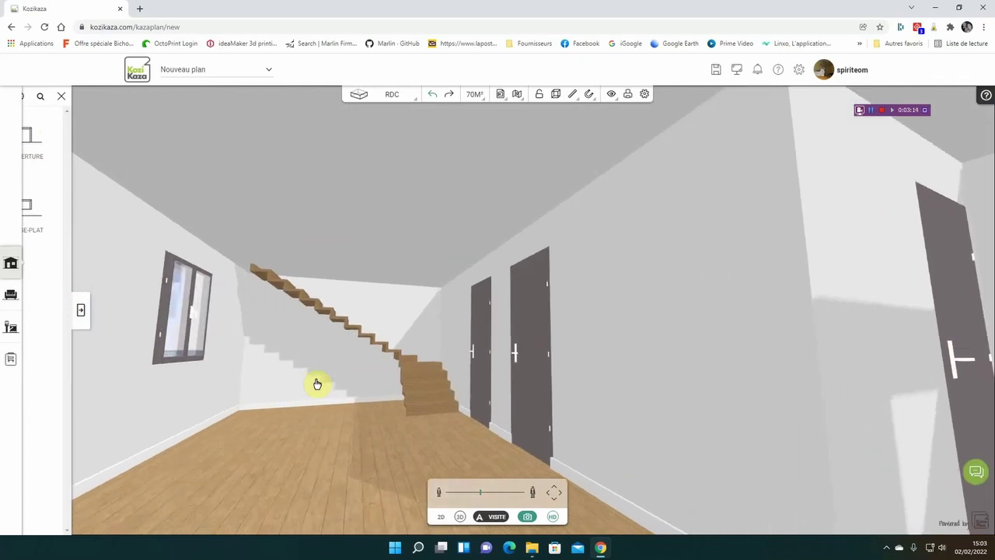
Walk into the Entrée, open the front door and the W.C. door, and look inside the W.C.
key("Up")
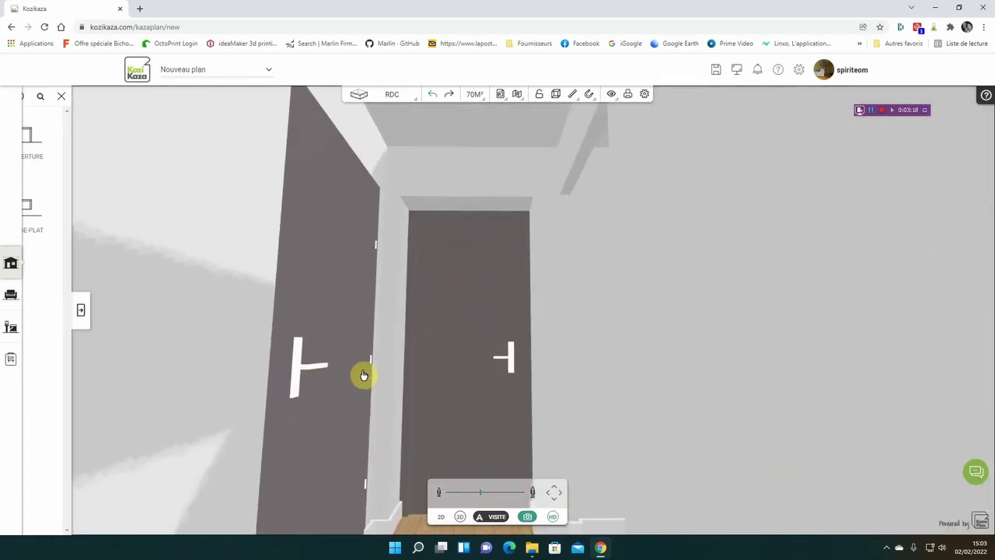
key("Up")
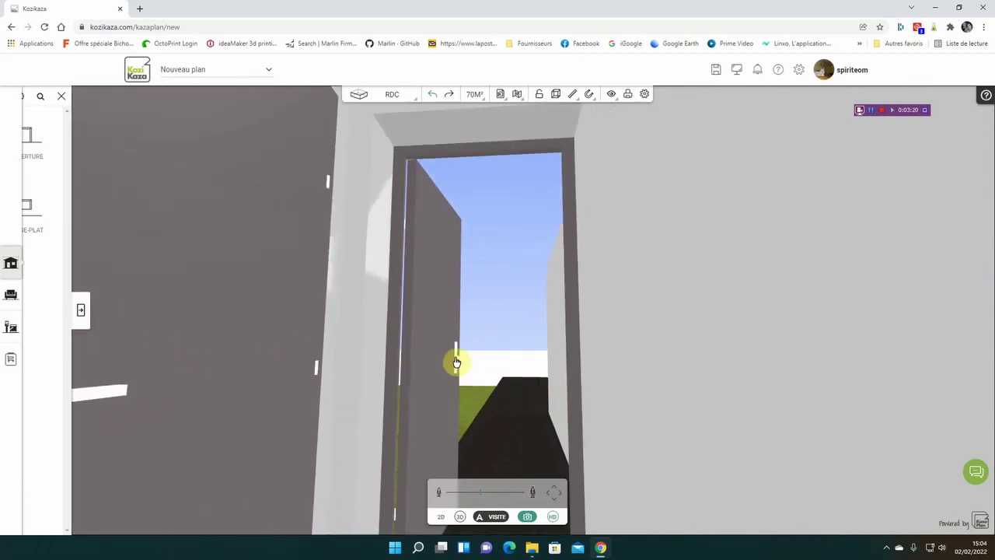
key("Left")
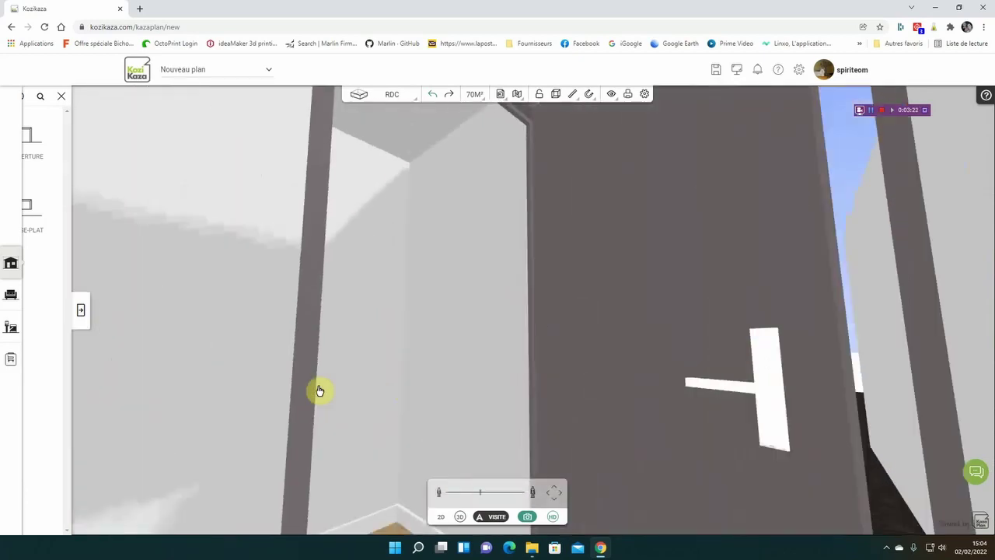
key("Up")
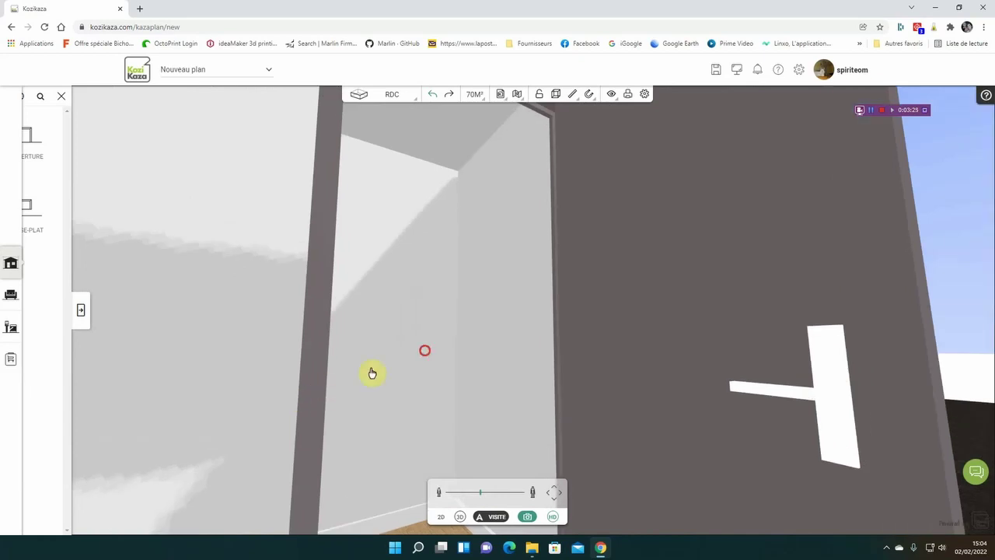
left_click_drag(372, 374, 418, 402)
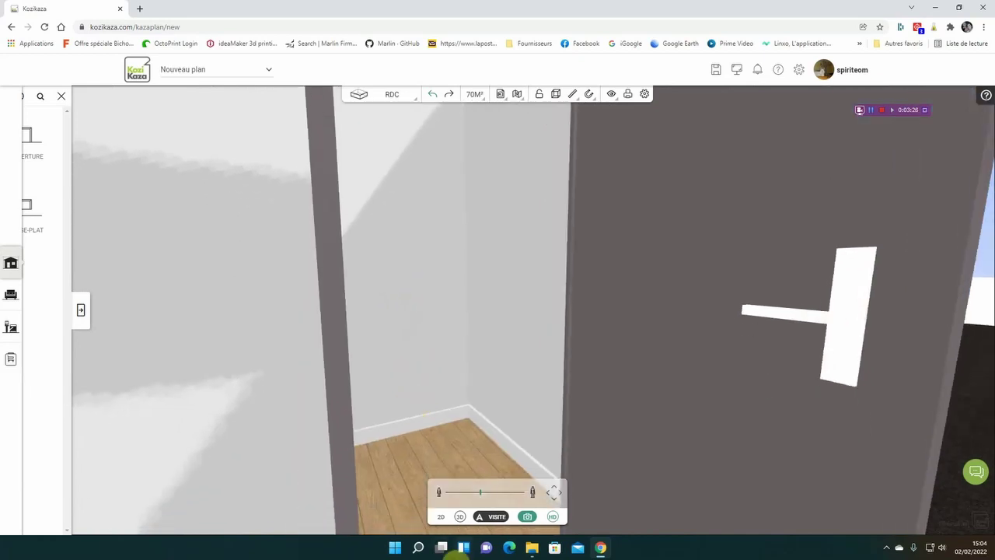
Return to the 2D plan and place a "WC suspendu" from the Salle de bain catalogue against the W.C. room's wall facing the Salle à manger.
left_click(461, 518)
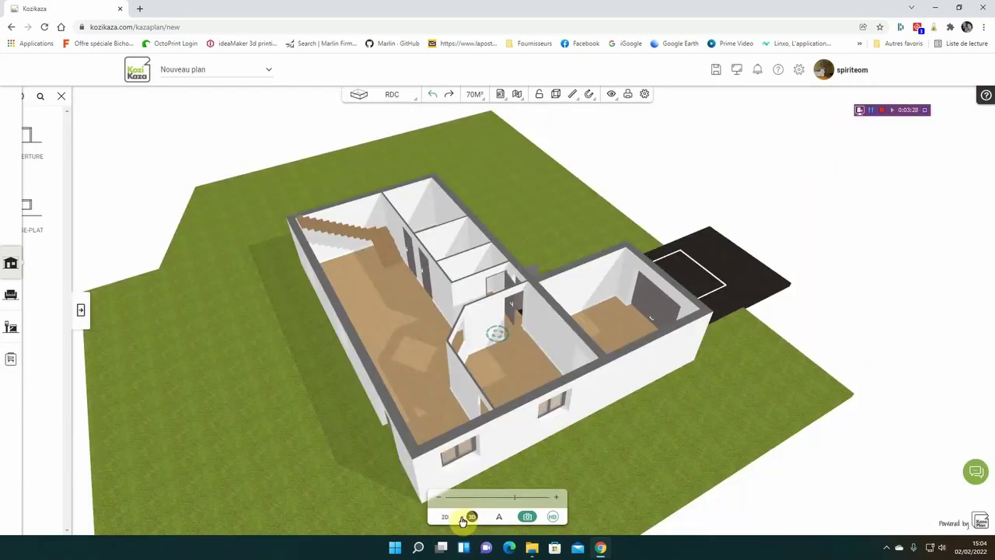
left_click(448, 517)
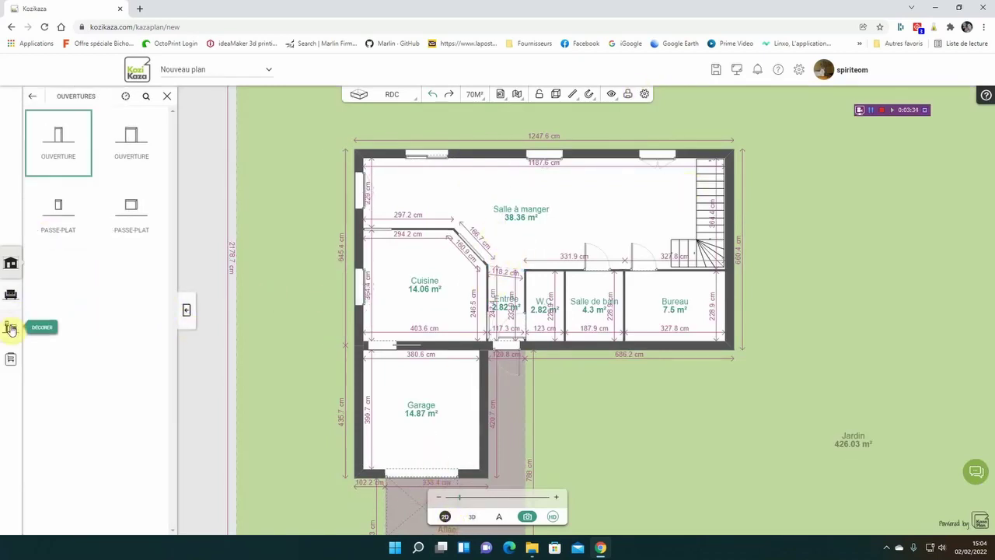
left_click(12, 298)
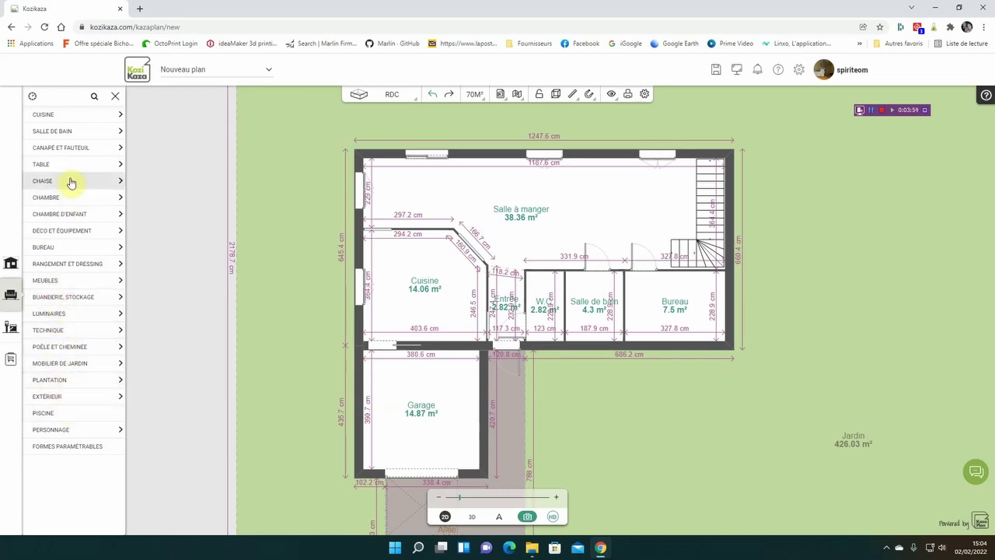
left_click(66, 133)
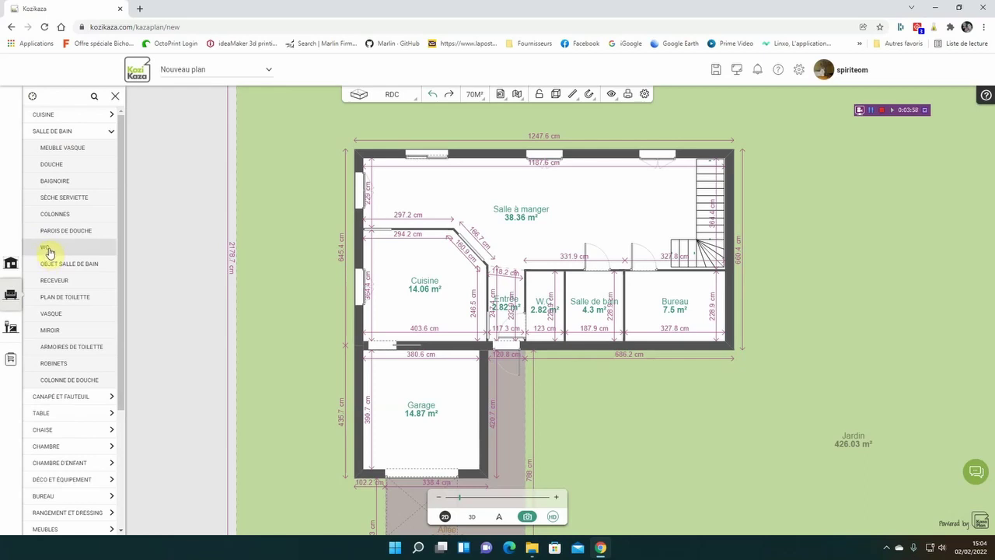
left_click(48, 249)
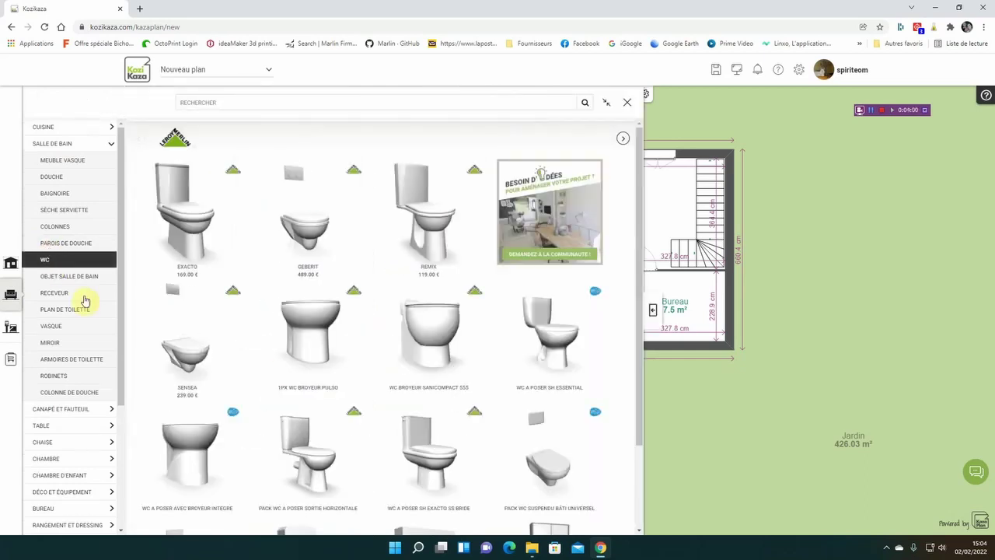
scroll(374, 366, "down", 1)
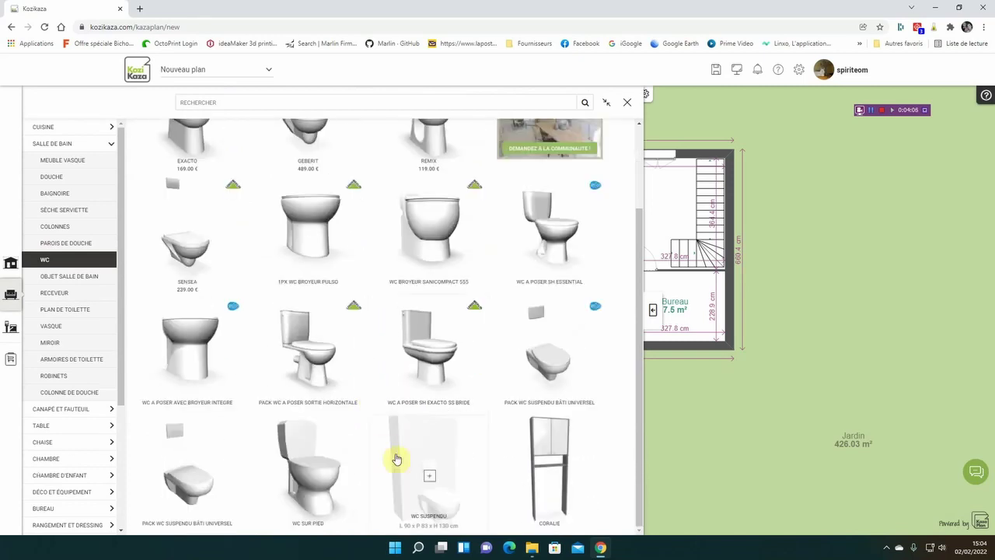
left_click(431, 484)
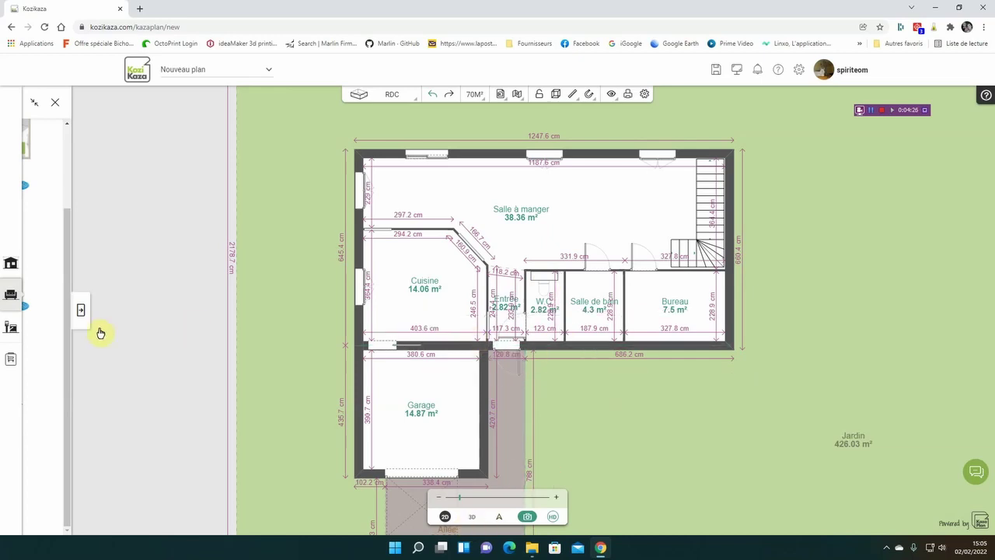
Place a Sensea washbasin (L 54.4 x P 34.7 x H 13.7 cm) from the Vasque catalogue in the W.C. room.
left_click(12, 296)
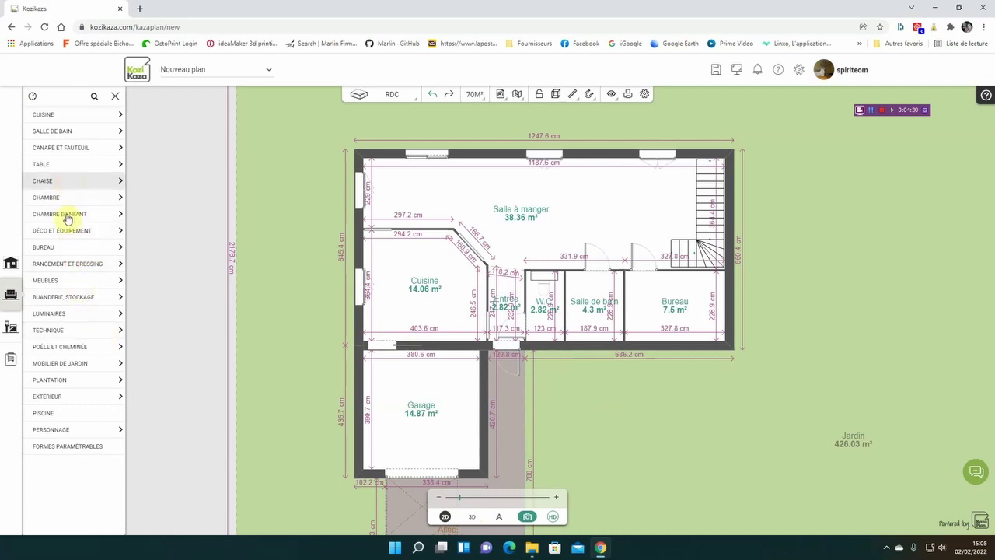
left_click(72, 132)
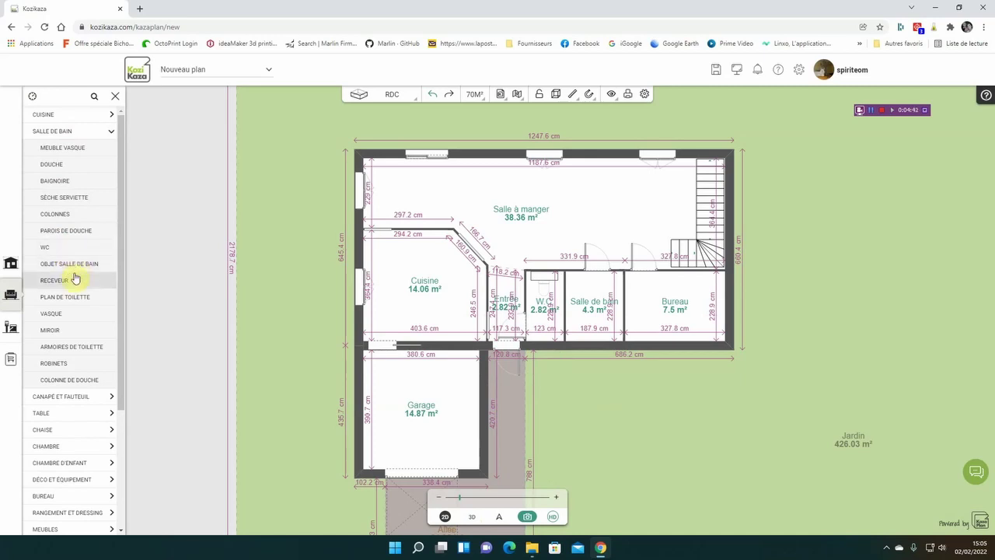
left_click(72, 315)
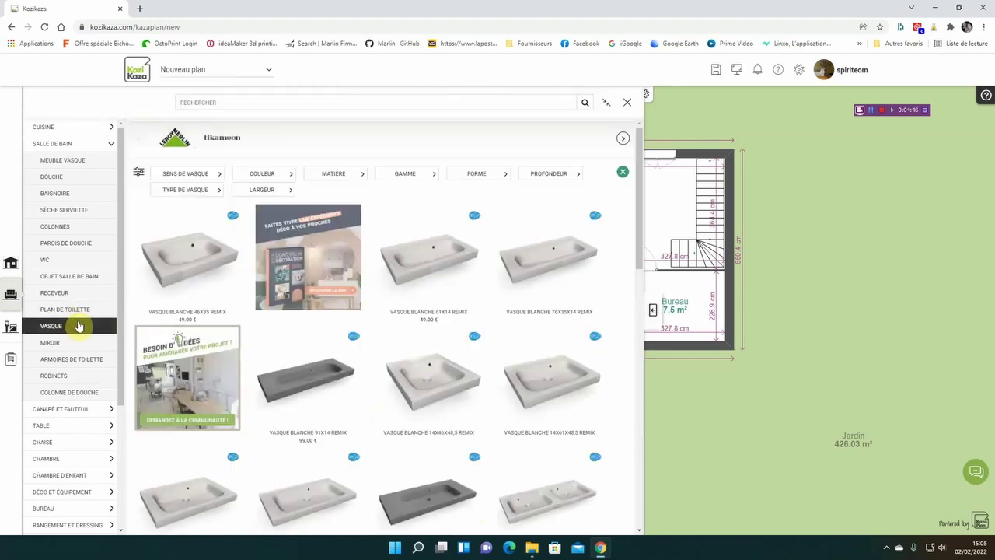
scroll(431, 404, "down", 3)
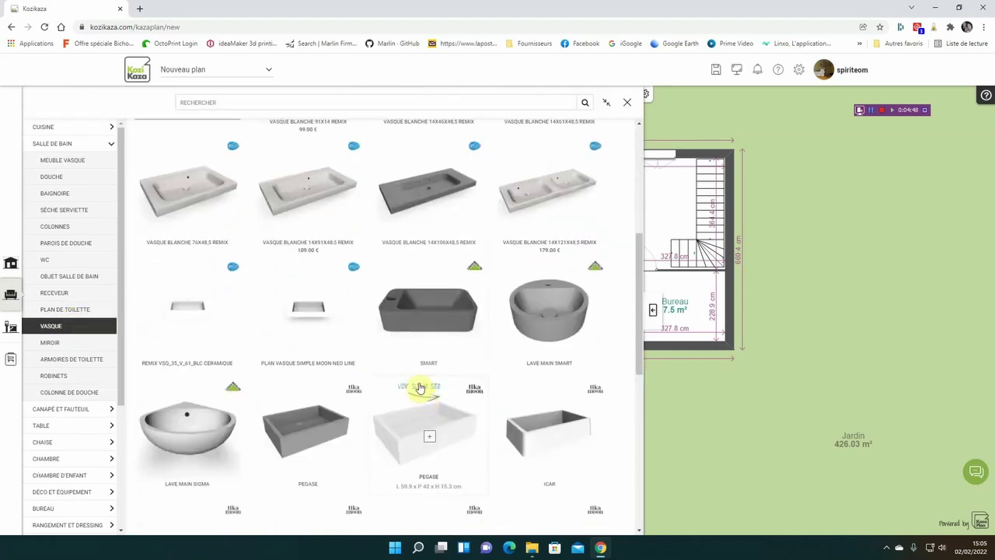
scroll(419, 387, "down", 2)
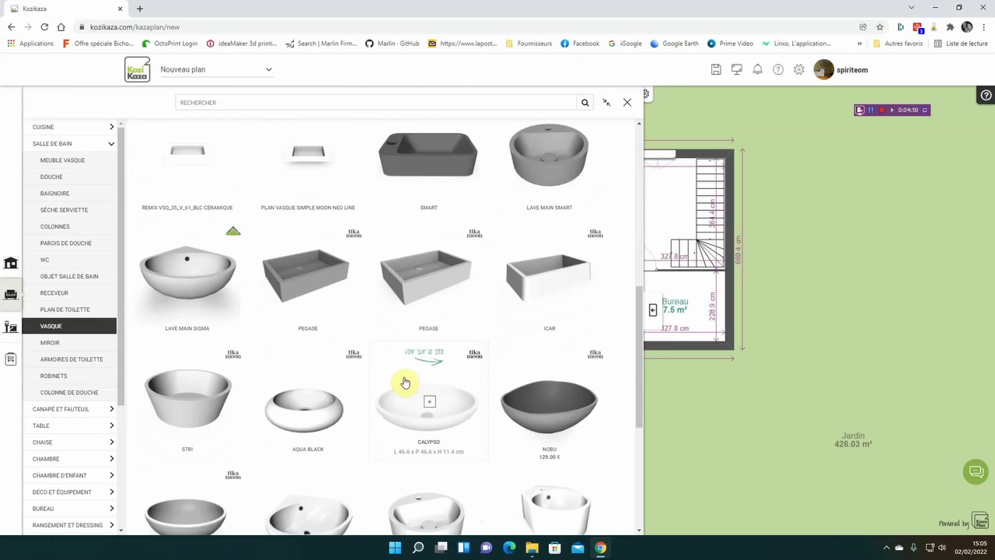
scroll(403, 382, "down", 2)
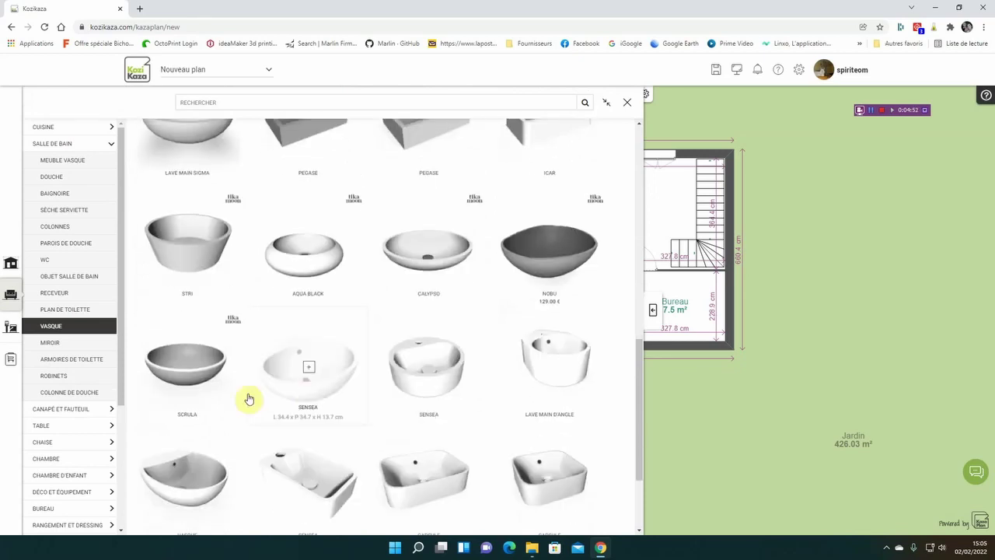
left_click(307, 384)
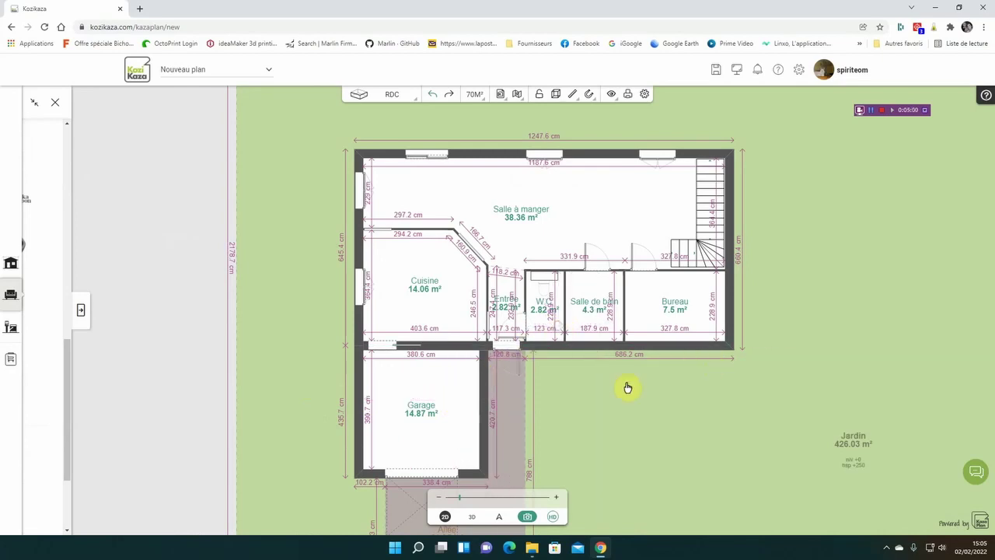
Place the grey "Cuisine équipée 240cm" pack in the Cuisine, against the wall shared with the Garage.
left_click(81, 312)
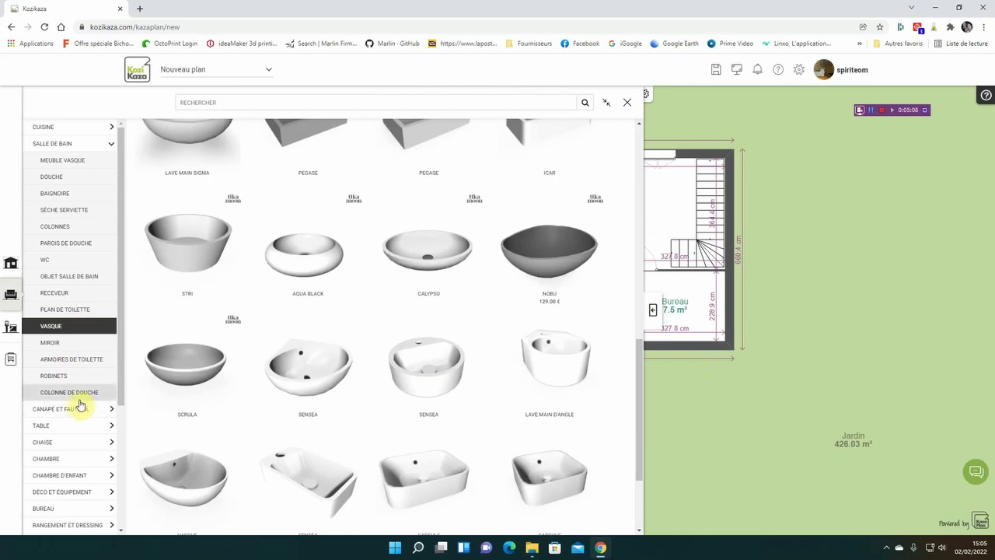
left_click(67, 127)
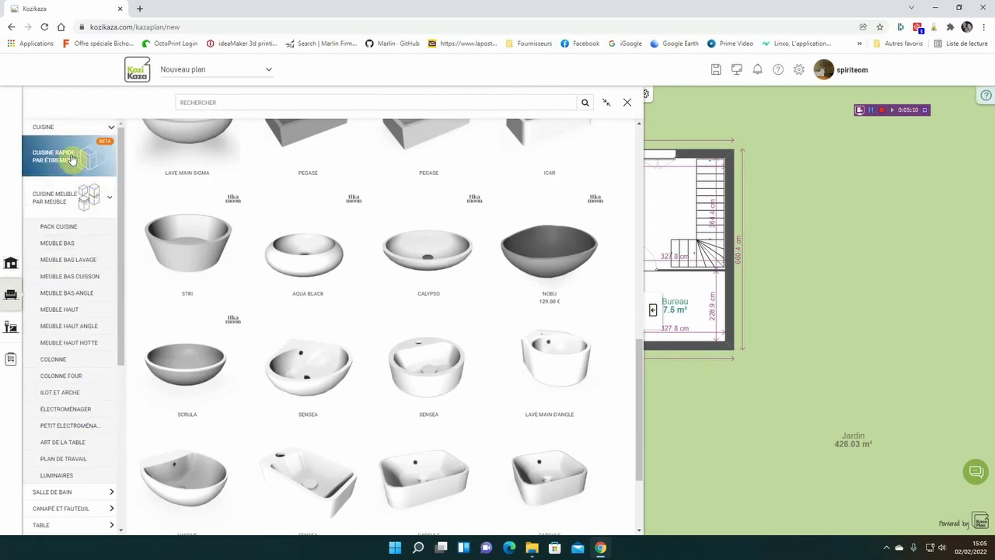
left_click(66, 228)
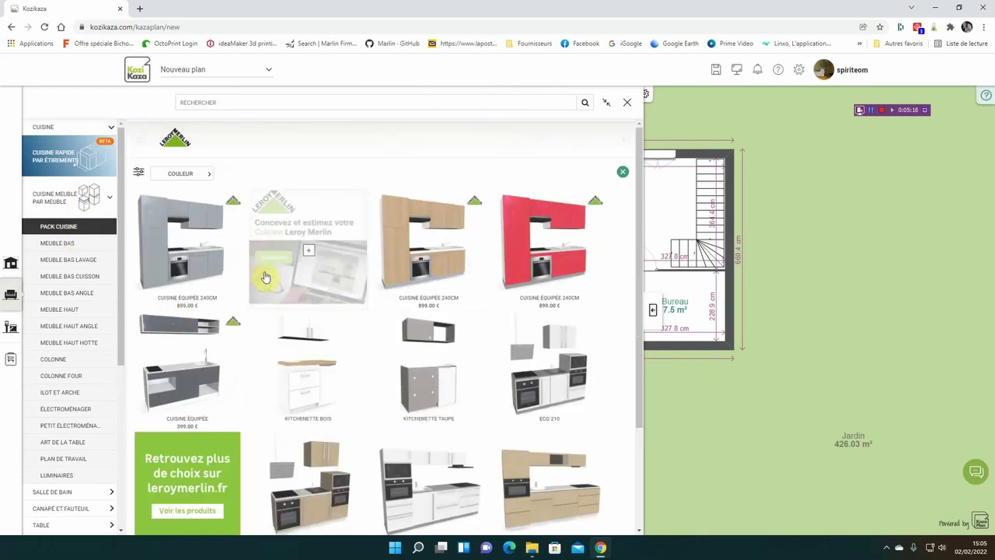
scroll(467, 340, "down", 1)
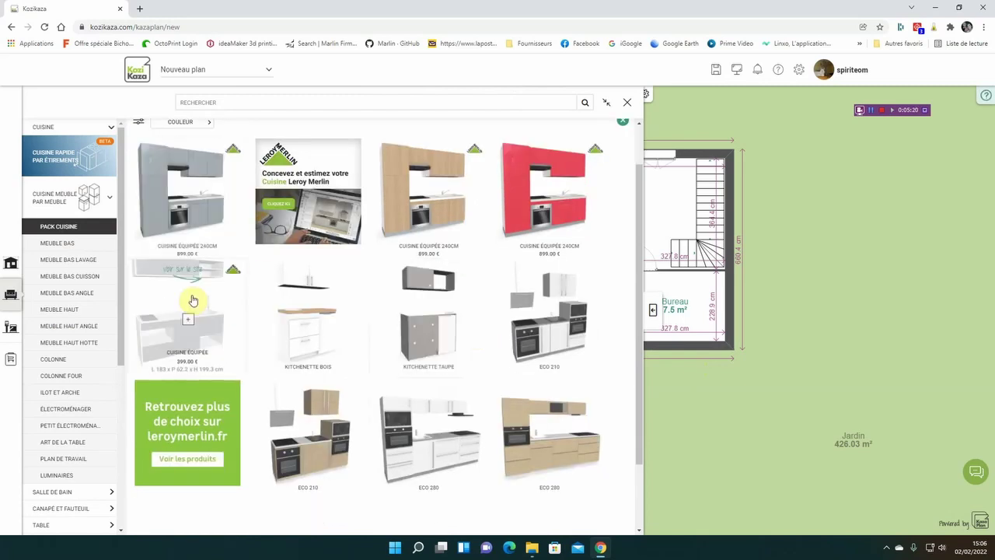
left_click_drag(187, 217, 440, 340)
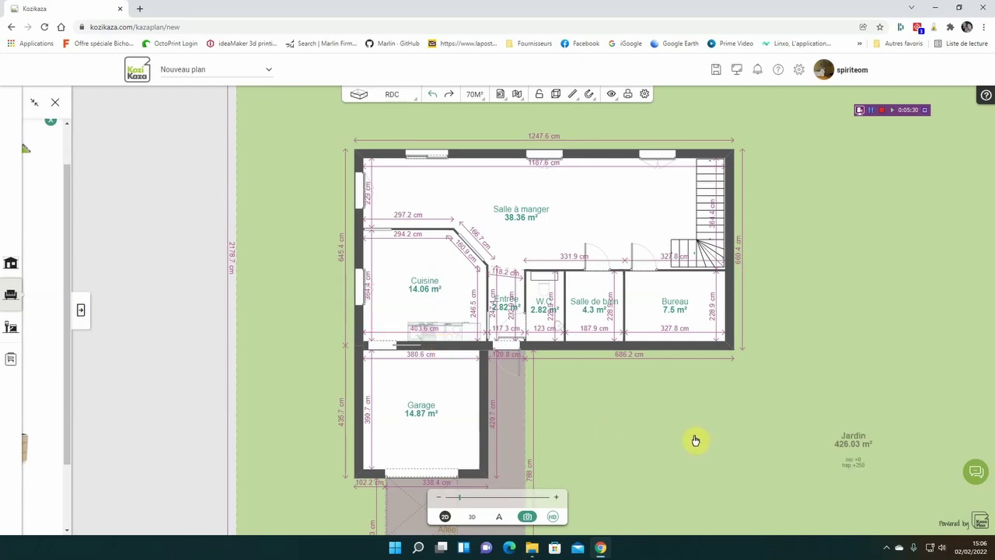
Enter visit mode and walk from the Salle à manger through the opening into the Cuisine to view the equipped kitchen.
left_click(496, 518)
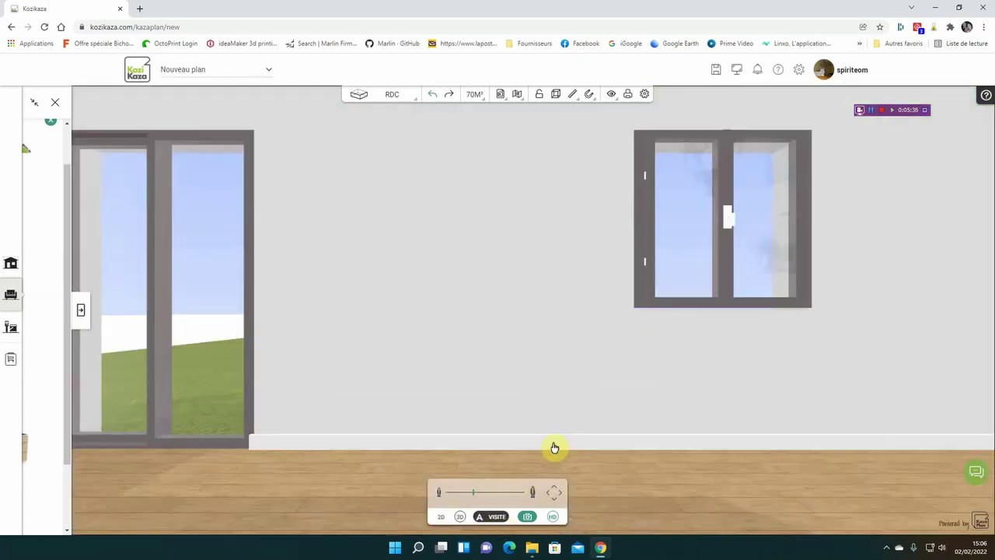
key("Left")
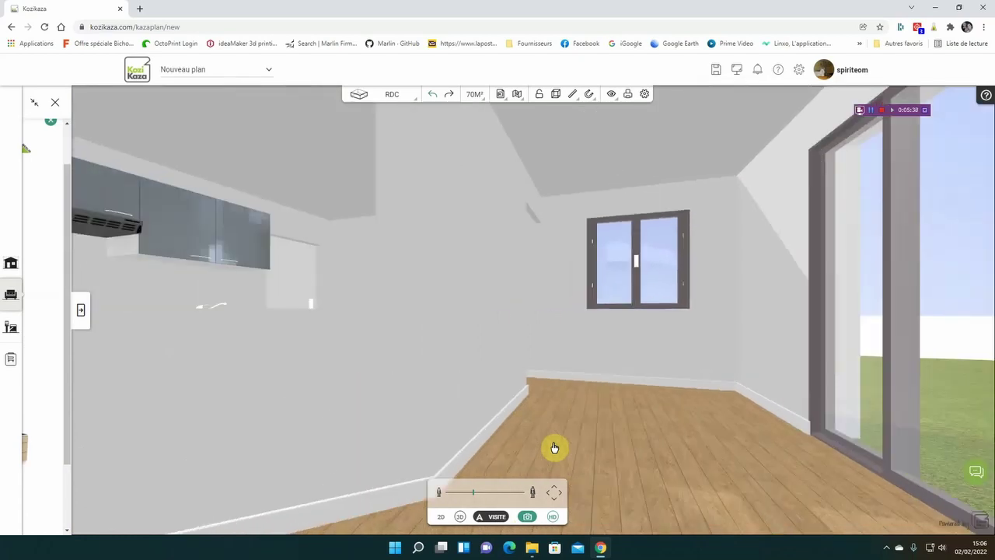
key("Right")
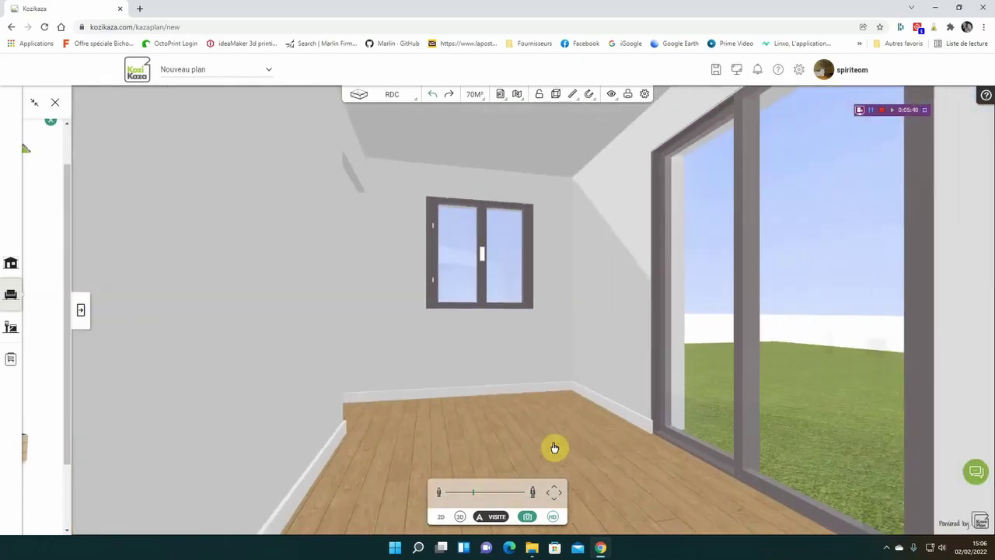
key("Up")
key("Left")
key("Left")
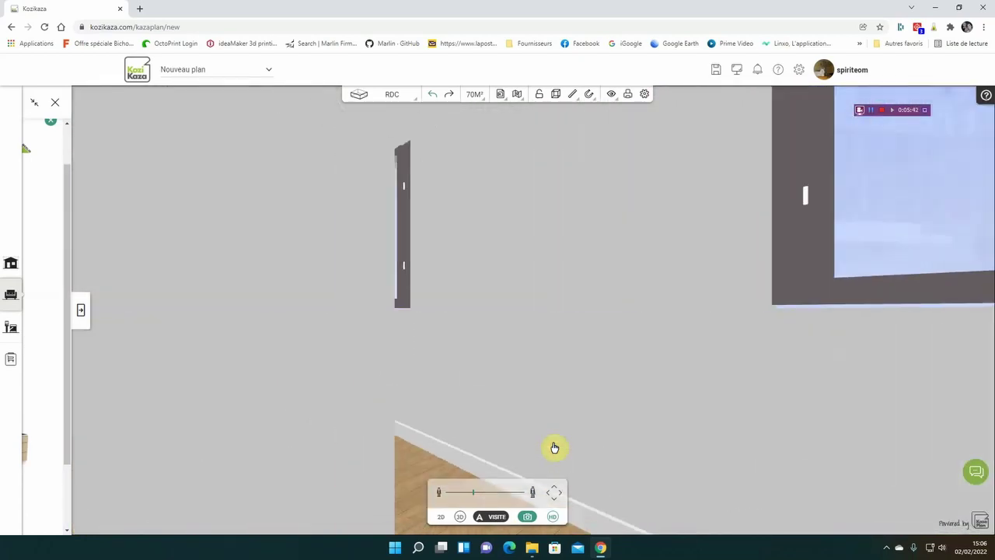
key("Down")
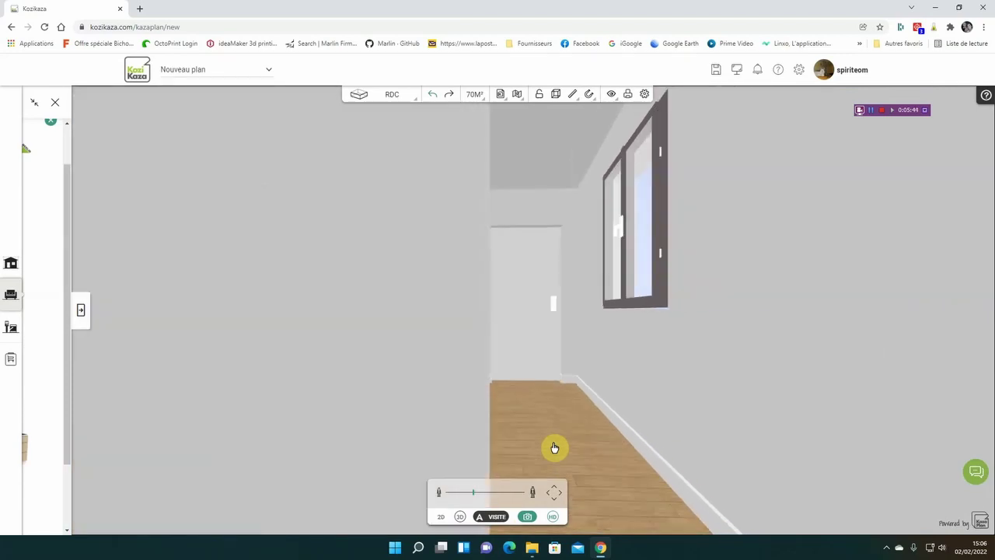
key("Right")
key("Up")
key("Left")
key("Left")
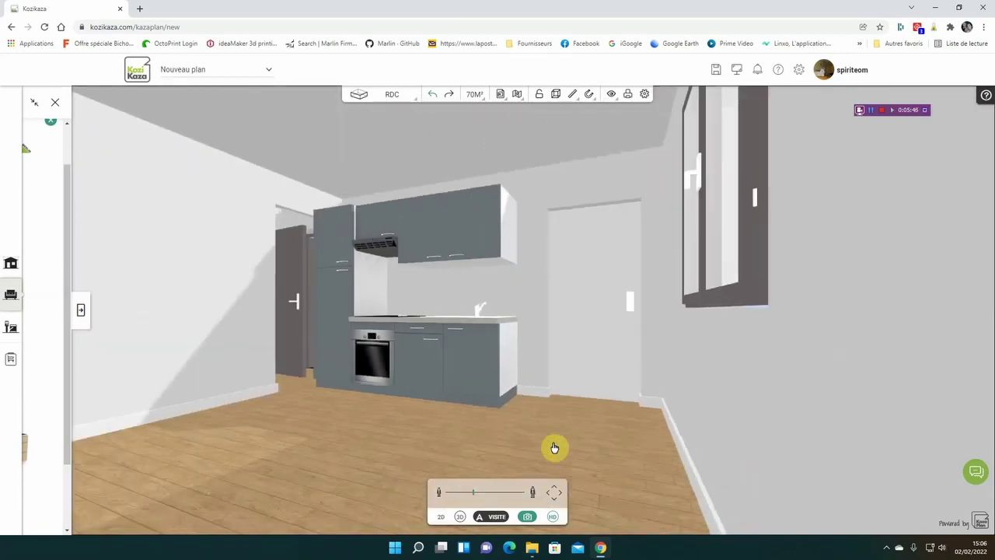
Walk up to the kitchen units and examine the oven, hob and sink, along with the passe-plat, the Entrée opening and the window.
key("Up")
key("Left")
key("Up")
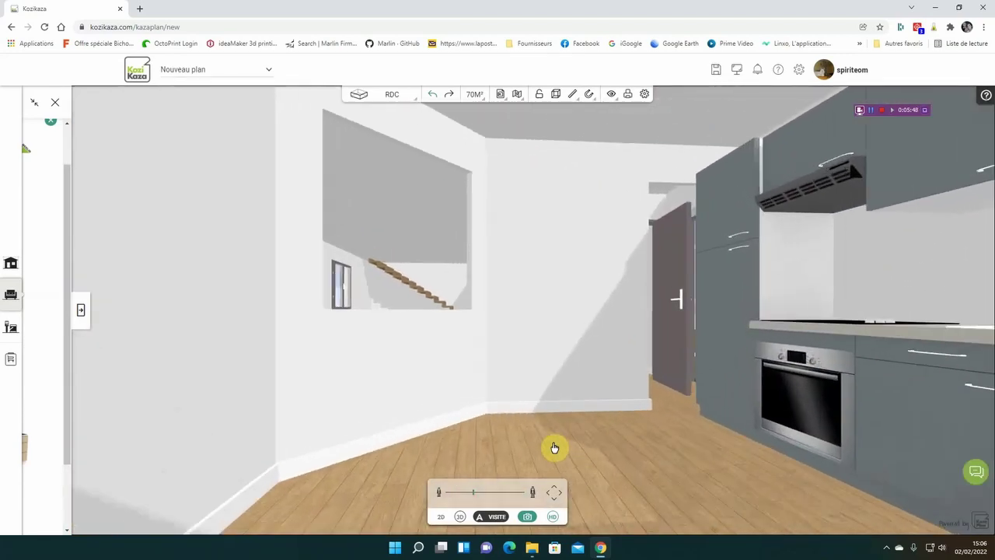
key("Right")
key("Right")
key("Left")
key("Right")
key("Right")
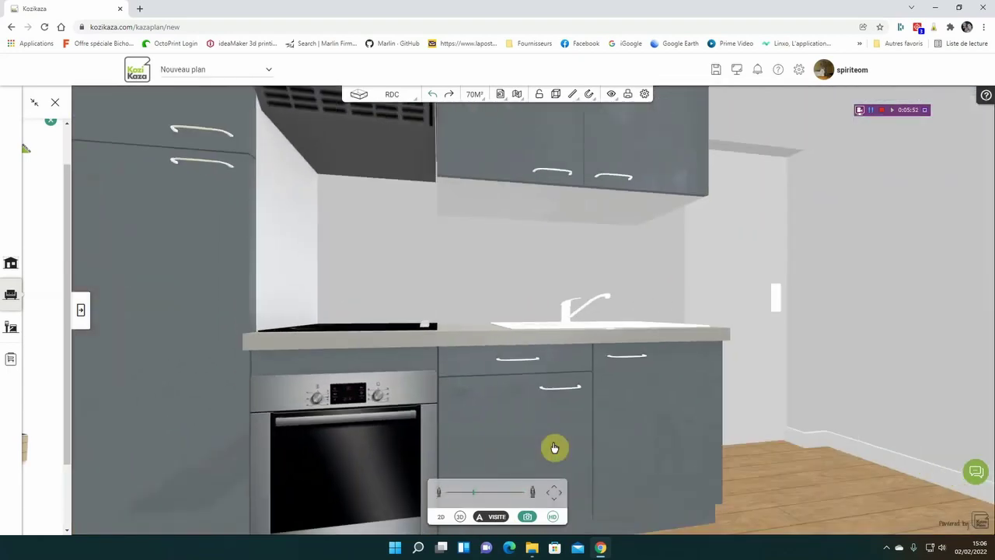
key("Left")
key("Left")
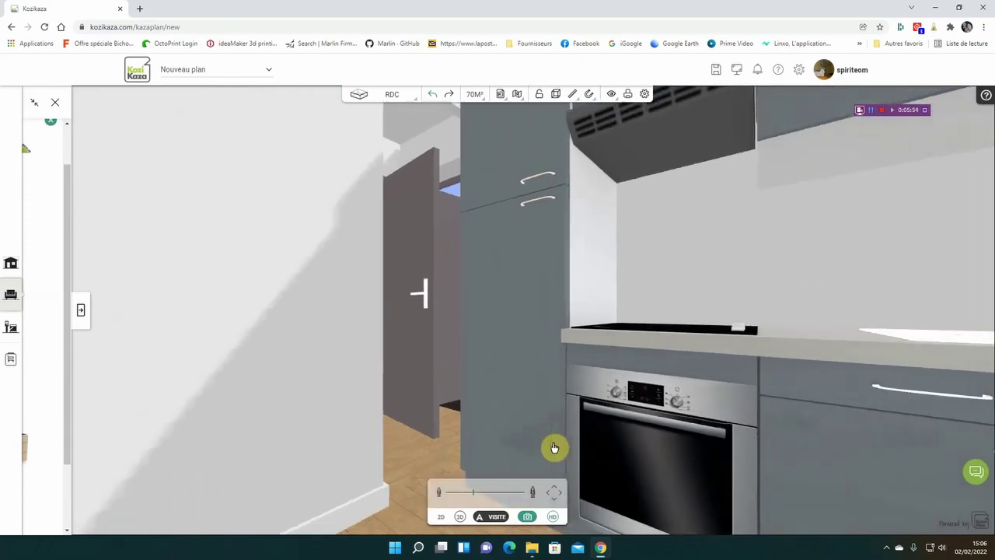
key("Right")
key("Right")
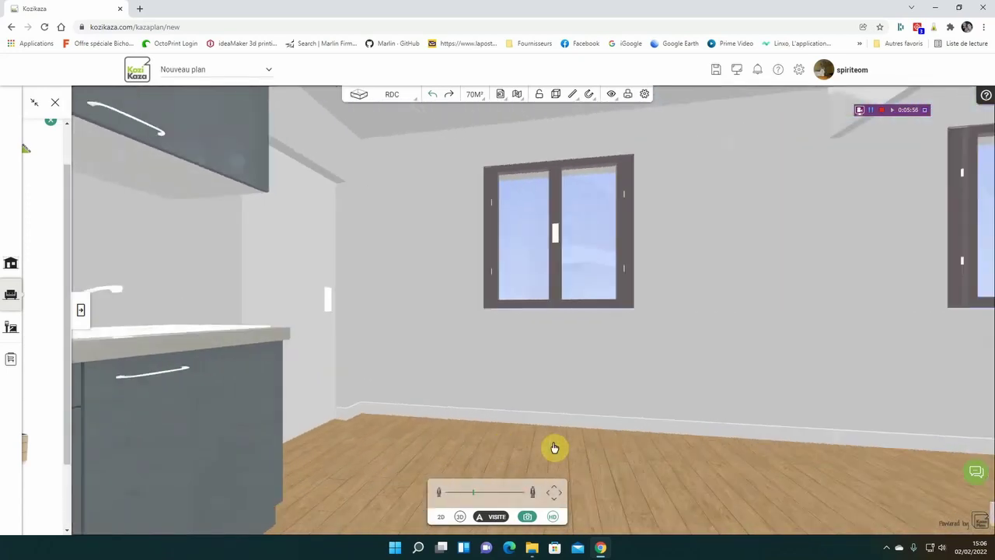
Raise the visitor's eye height, open the Cuisine window and examine the hob, sink and wall cabinets from the higher viewpoint.
left_click_drag(474, 493, 486, 493)
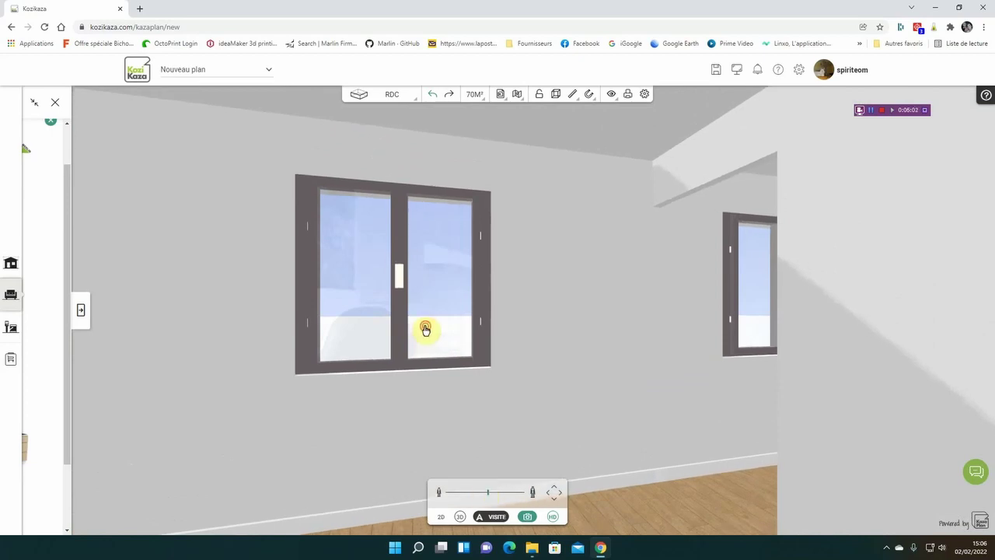
key("Left")
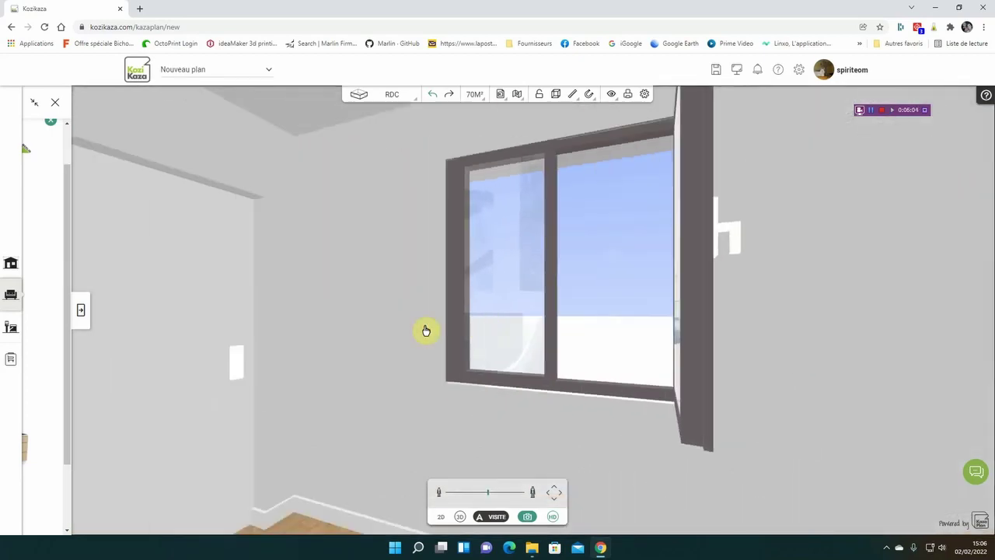
key("Left")
key("Right")
key("Left")
key("Up")
key("Right")
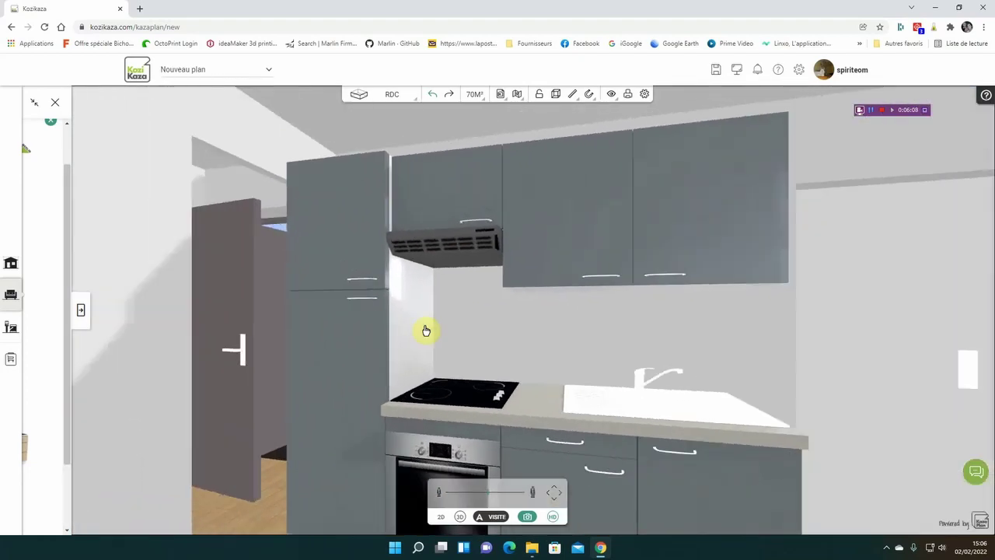
Walk through the Cuisine's sliding door into the Garage and look at the garage door.
key("Right")
key("Left")
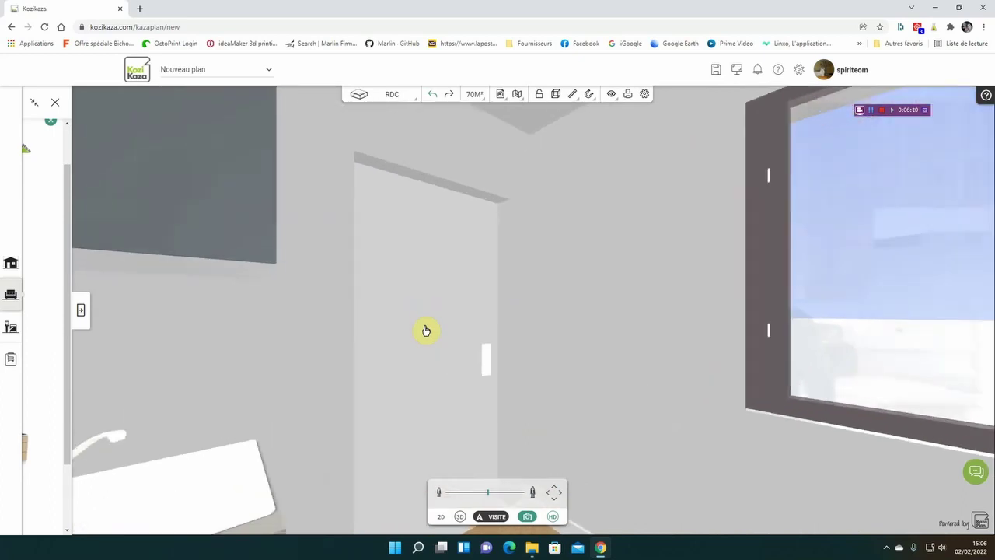
key("Up")
key("Left")
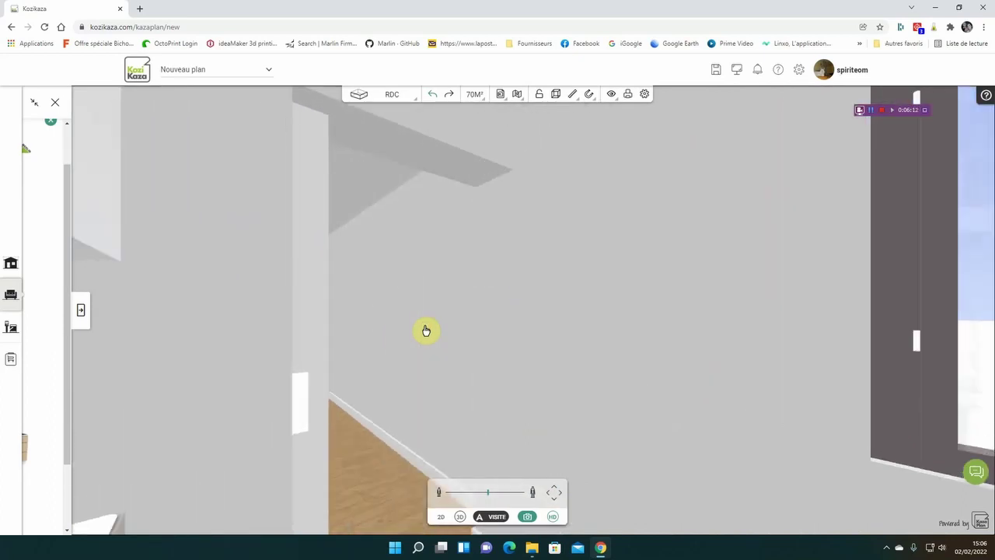
key("Left")
key("Up")
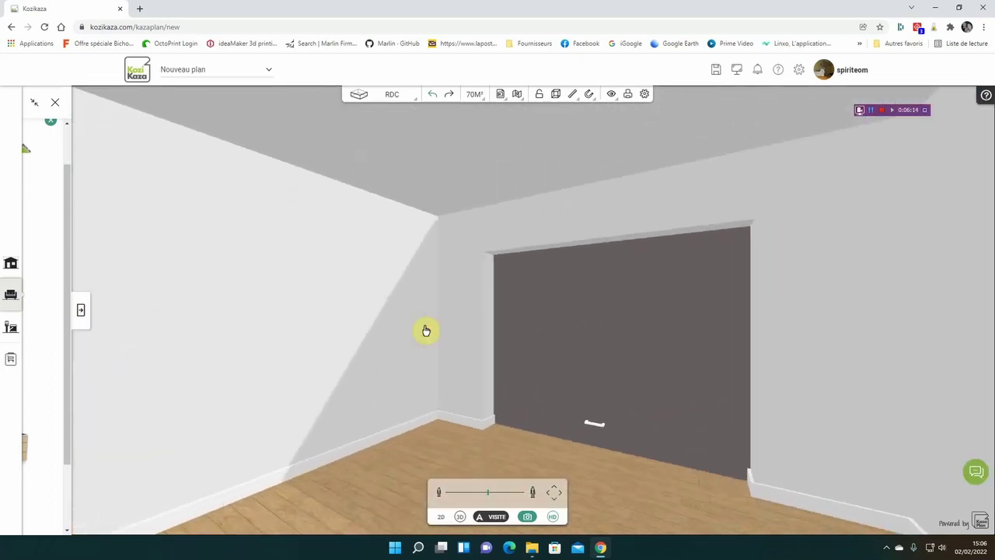
Walk up to the garage door so that it opens and look out at the driveway.
key("Right")
key("Right")
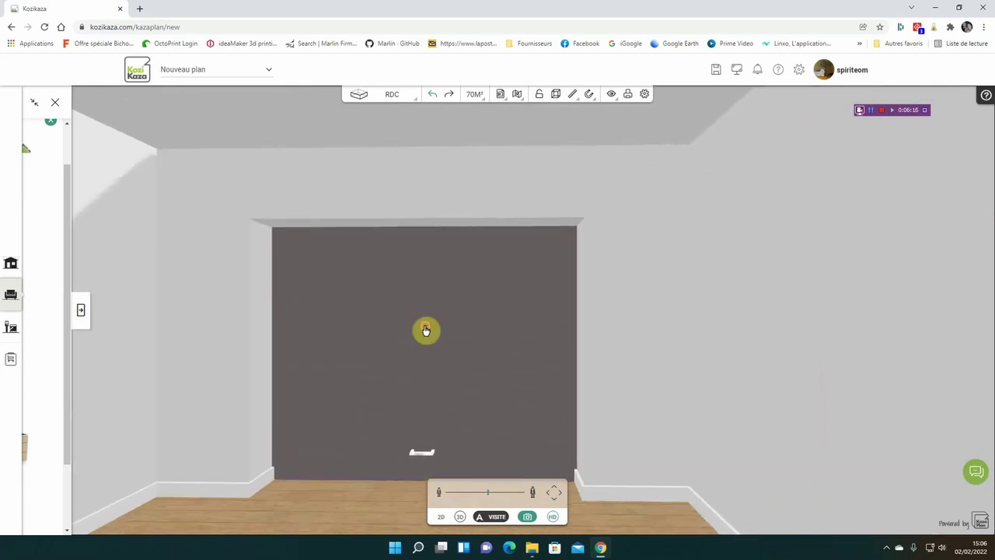
key("Up")
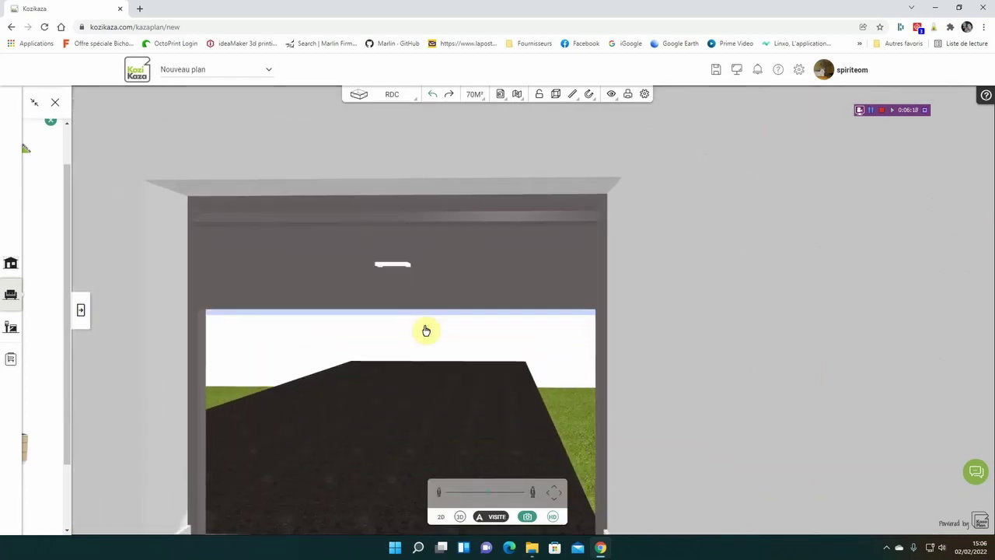
Walk from the Garage back through the Cuisine's sliding door into the Salle à manger and look at the bay window and stairs.
key("Left")
key("Left")
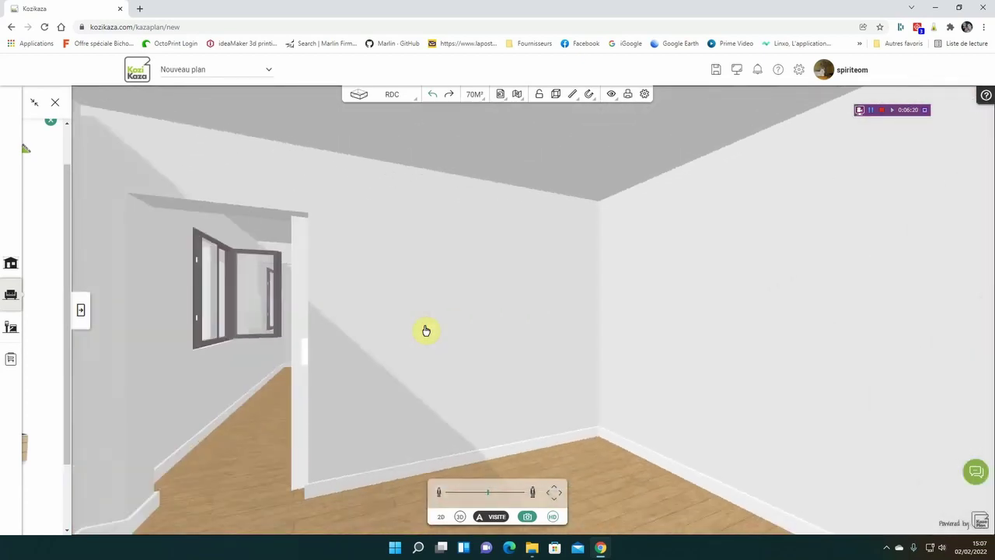
key("Right")
key("Up")
key("Up")
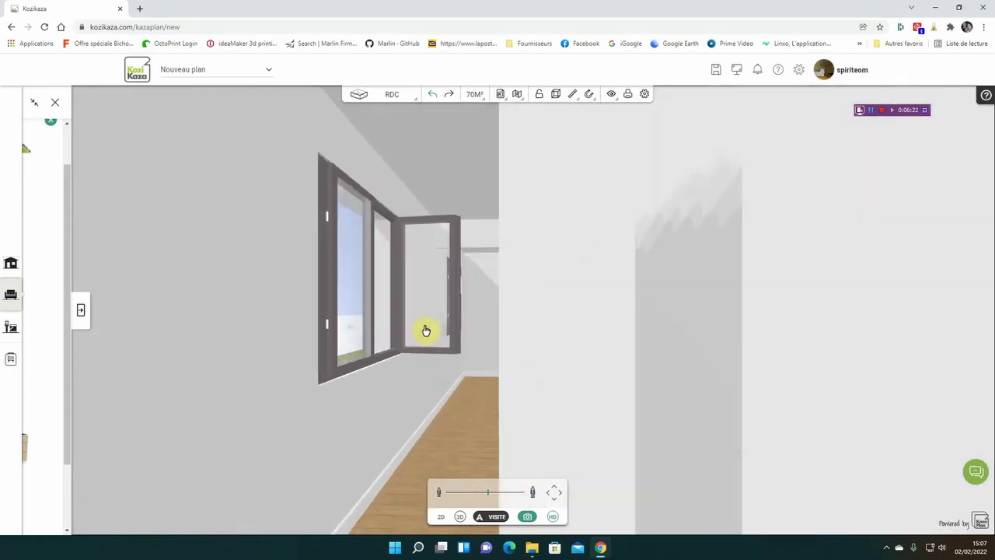
key("Left")
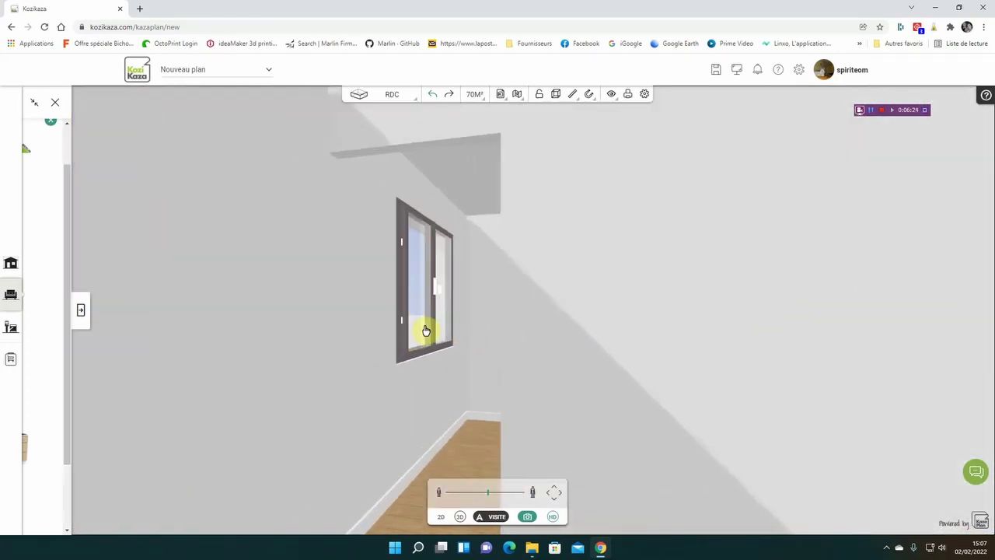
key("Up")
key("Right")
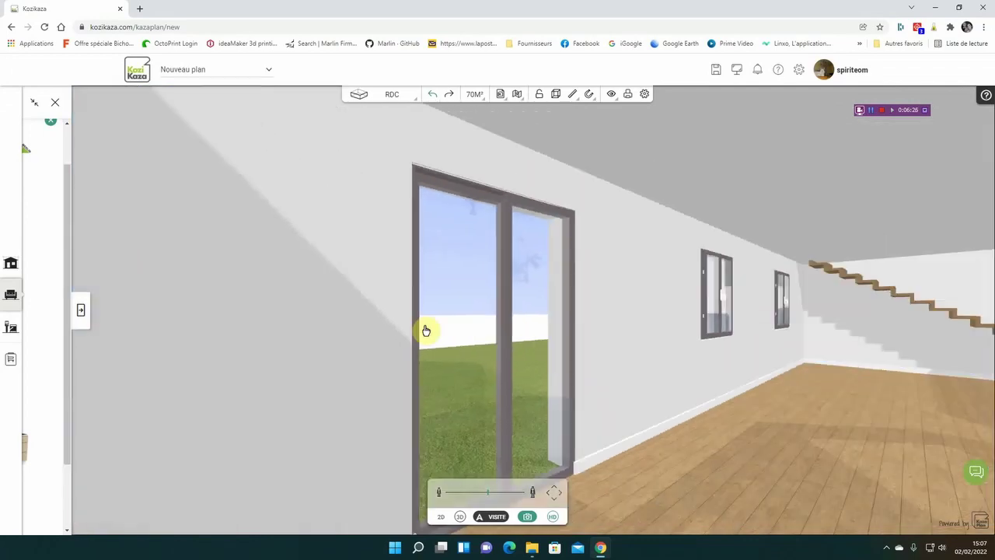
key("Right")
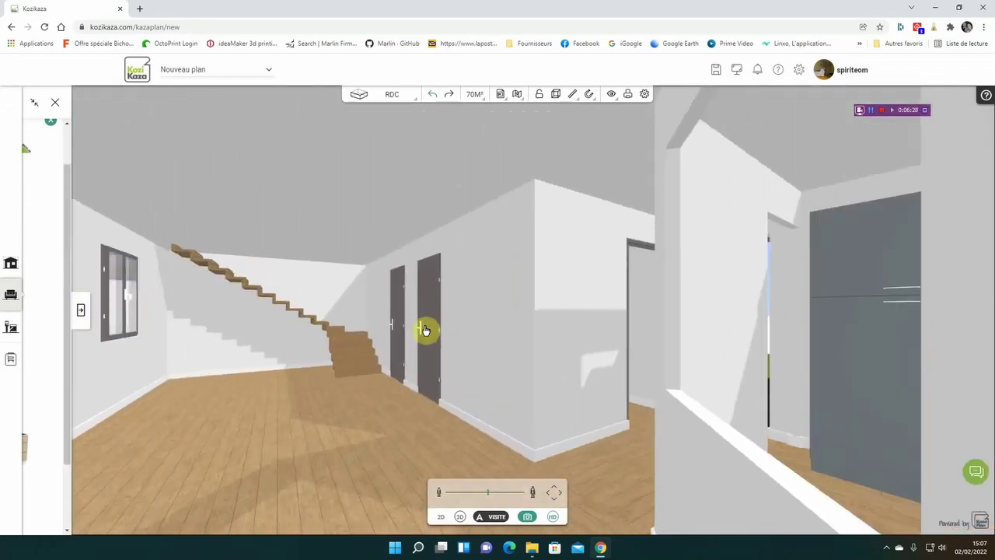
Walk through the Entrée into the W.C. and look down at the toilet.
key("Up")
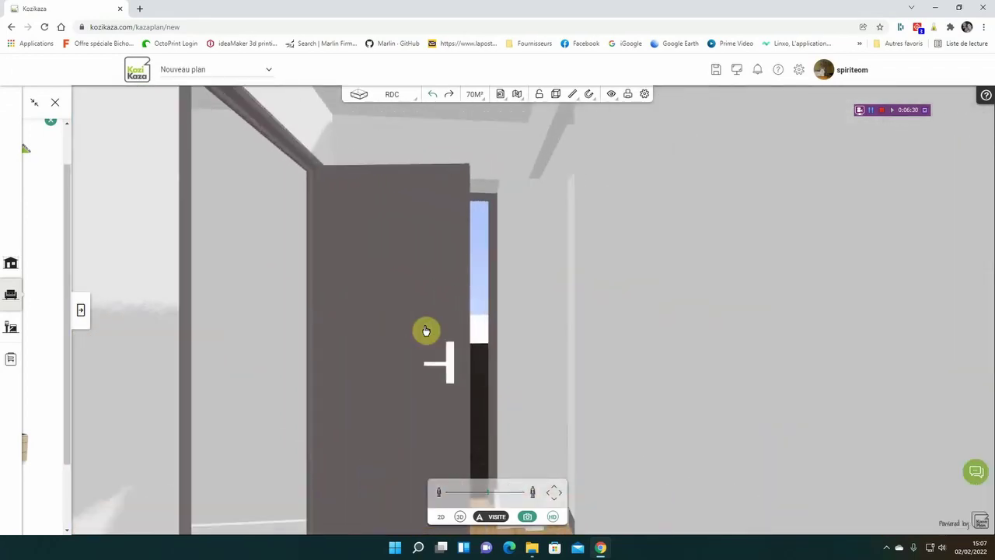
key("Left")
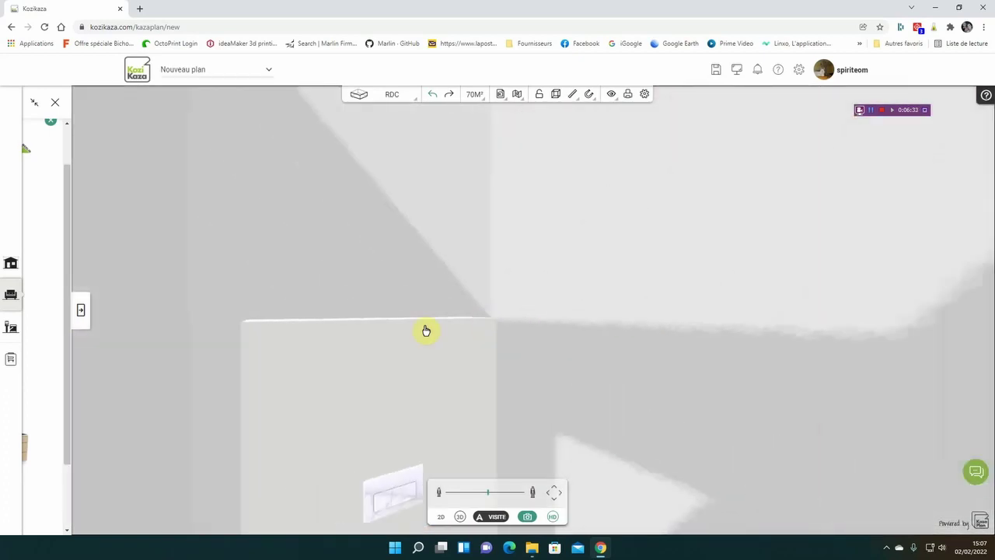
left_click_drag(425, 329, 419, 428)
key("Left")
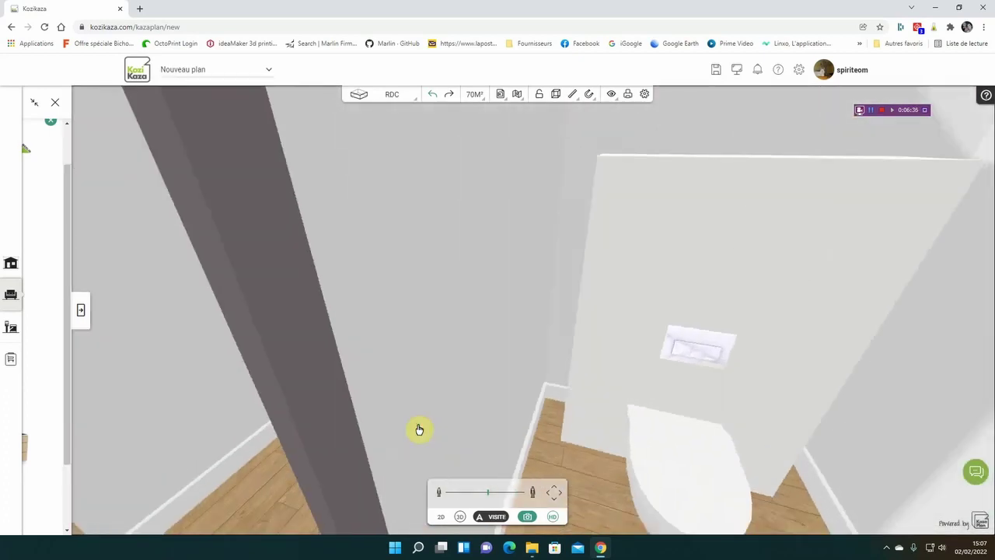
Return to the Salle à manger, face the Entrée and close the W.C. door.
key("Up")
key("Right")
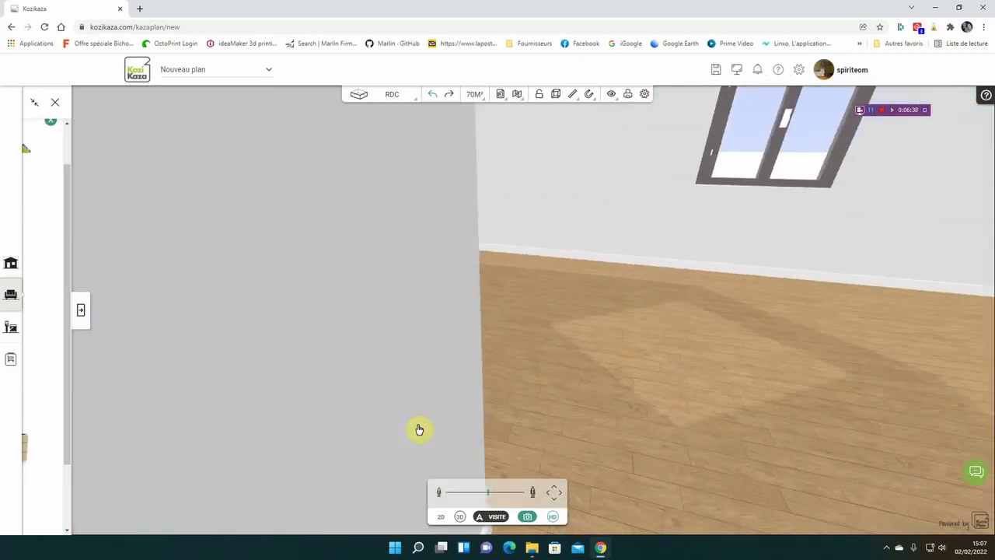
key("Right")
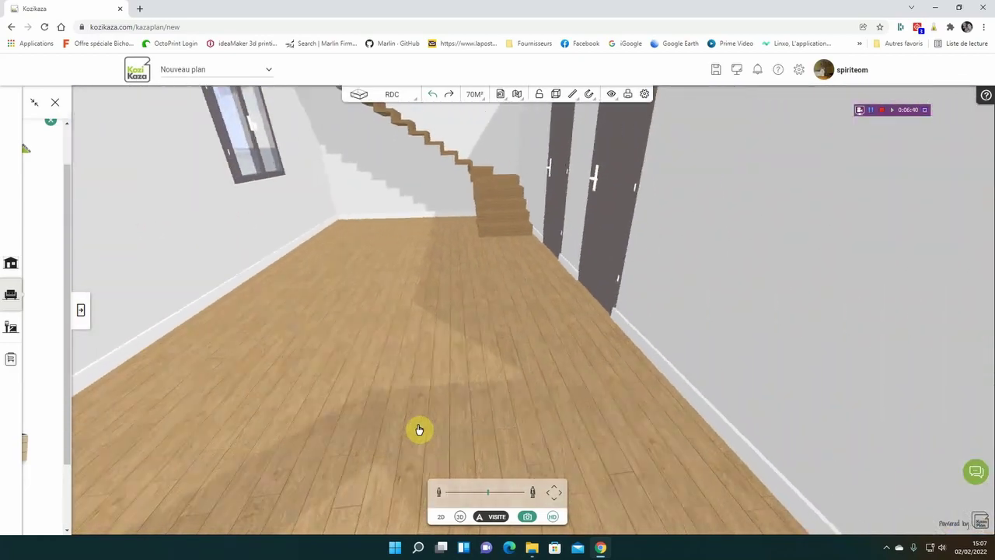
key("Right")
key("Left")
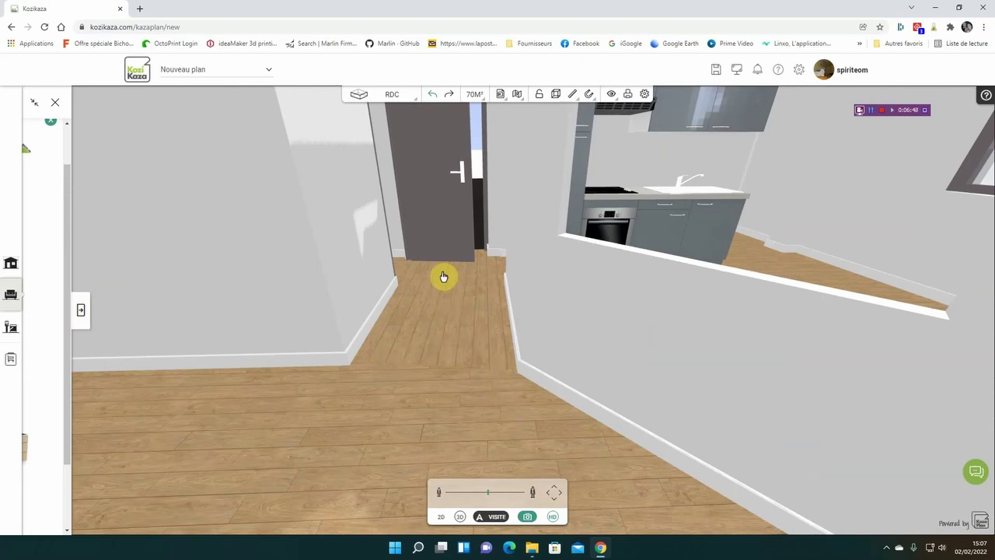
left_click(434, 216)
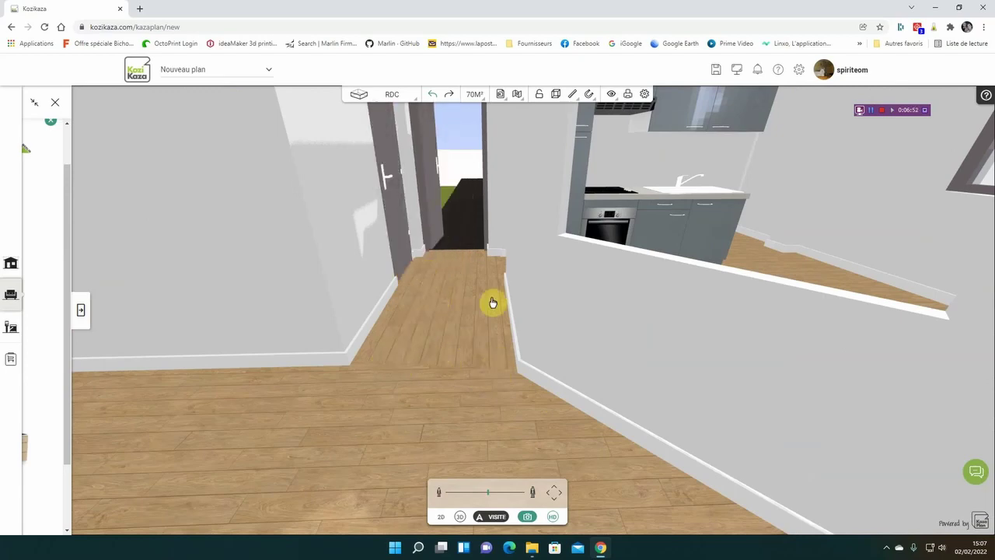
Apply the white Plastique Design Mesh texture from the Composite materials to the Entrée floor.
left_click(11, 326)
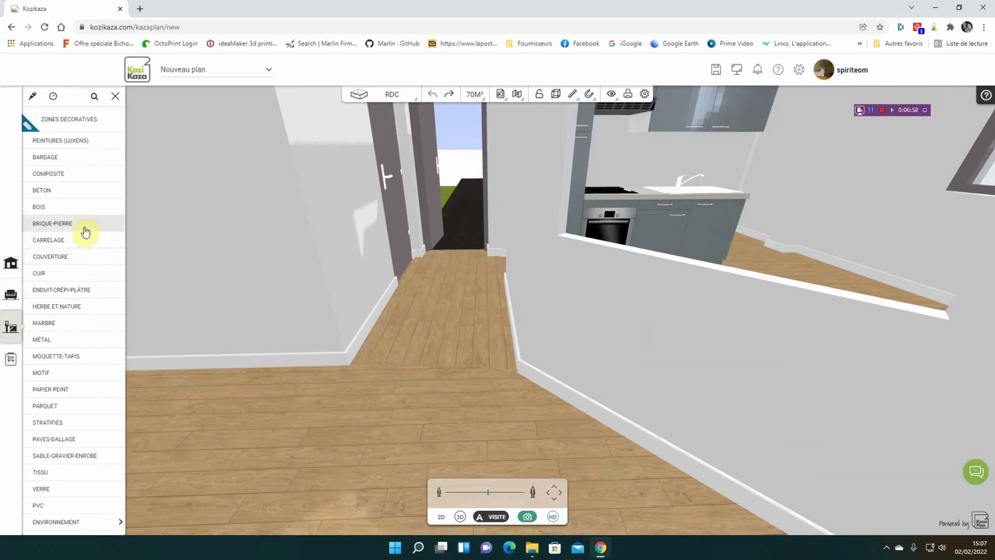
left_click(68, 177)
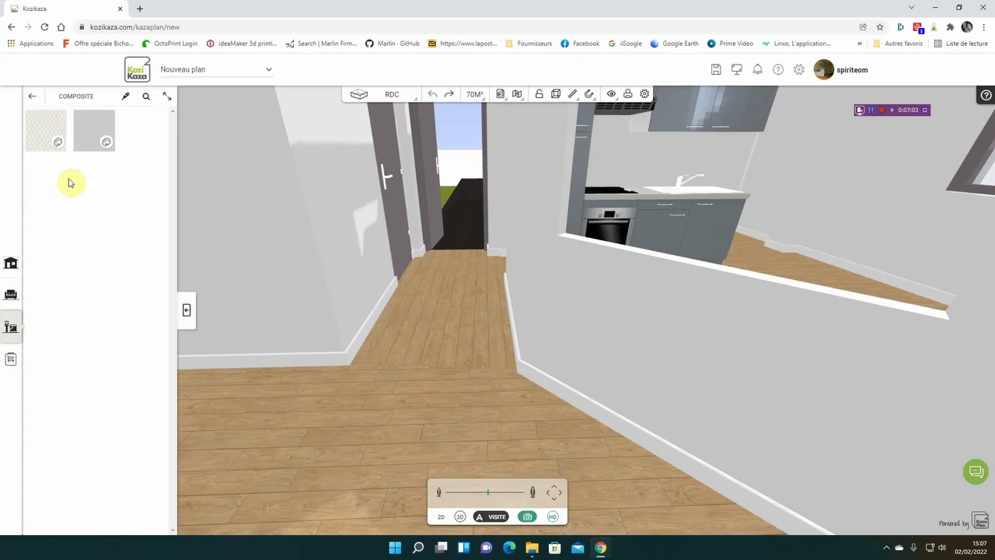
left_click(45, 140)
left_click(427, 323)
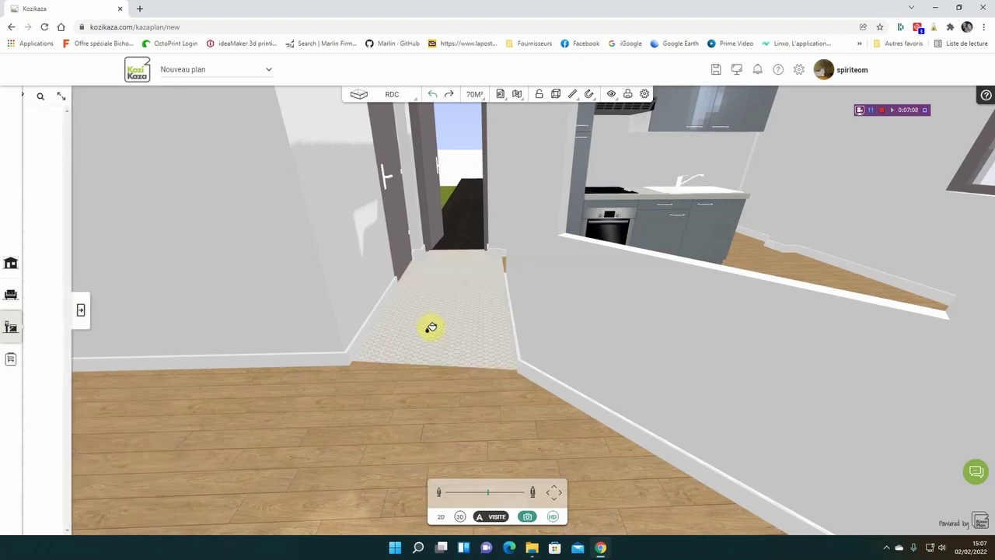
Customise the Plastique Design Mesh texture with a red colour and reapply it to the Entrée floor.
left_click(79, 315)
left_click(58, 143)
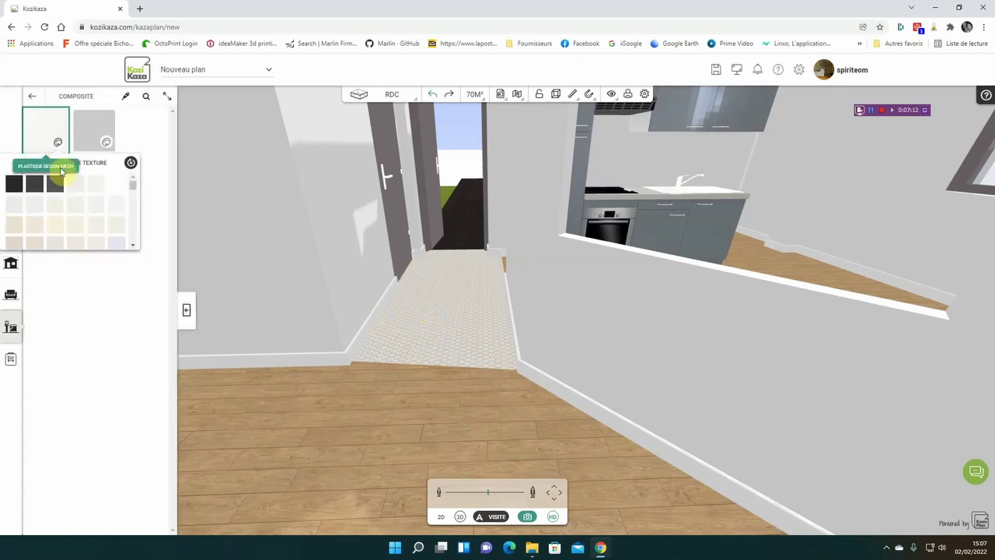
scroll(118, 234, "down", 3)
scroll(65, 236, "down", 6)
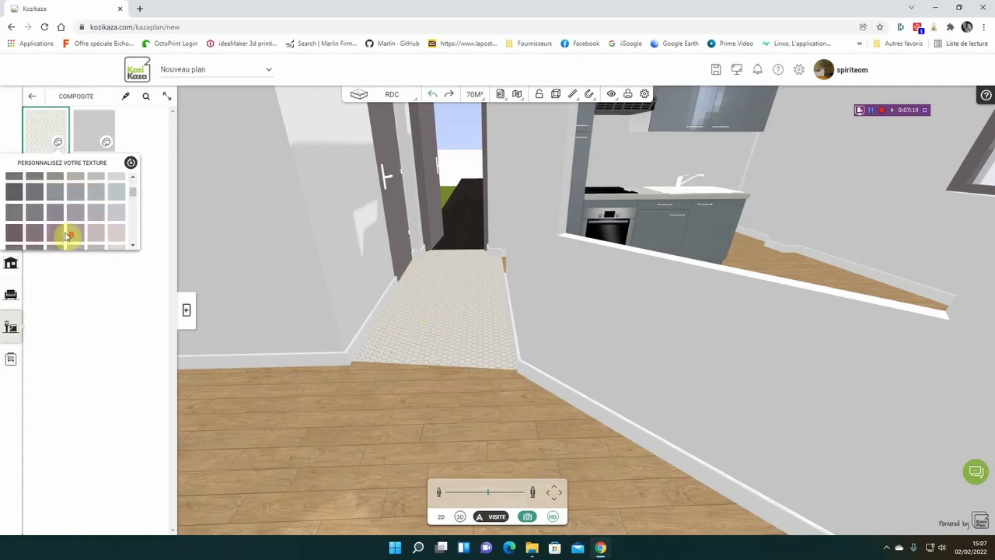
scroll(67, 236, "down", 2)
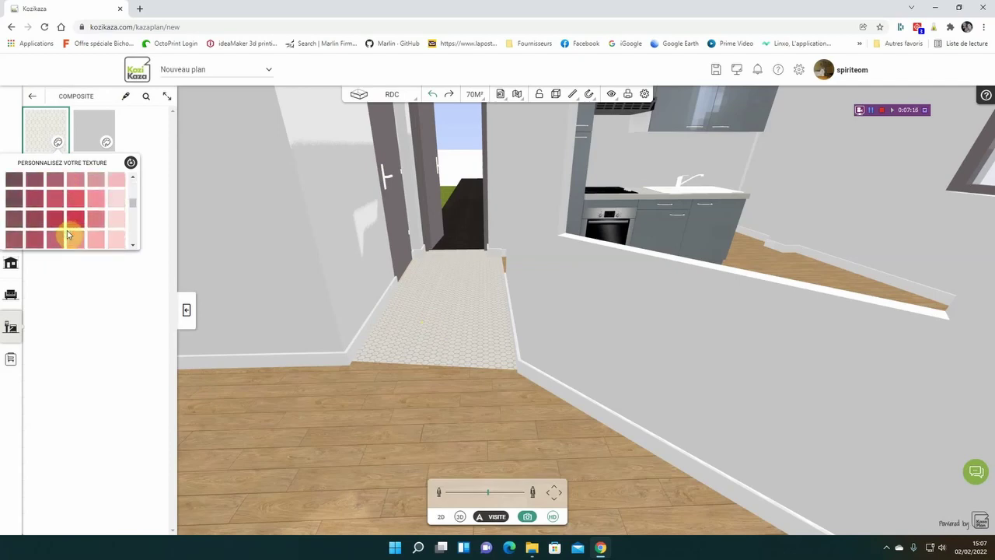
left_click(448, 325)
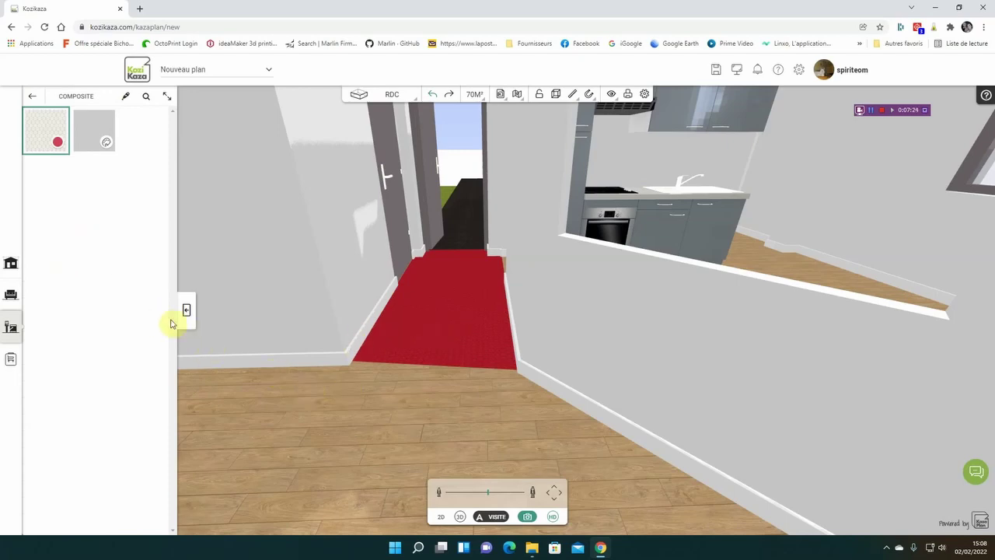
Cover the Salle à manger floor with the black hexagon tile from the Carrelage materials.
left_click(10, 268)
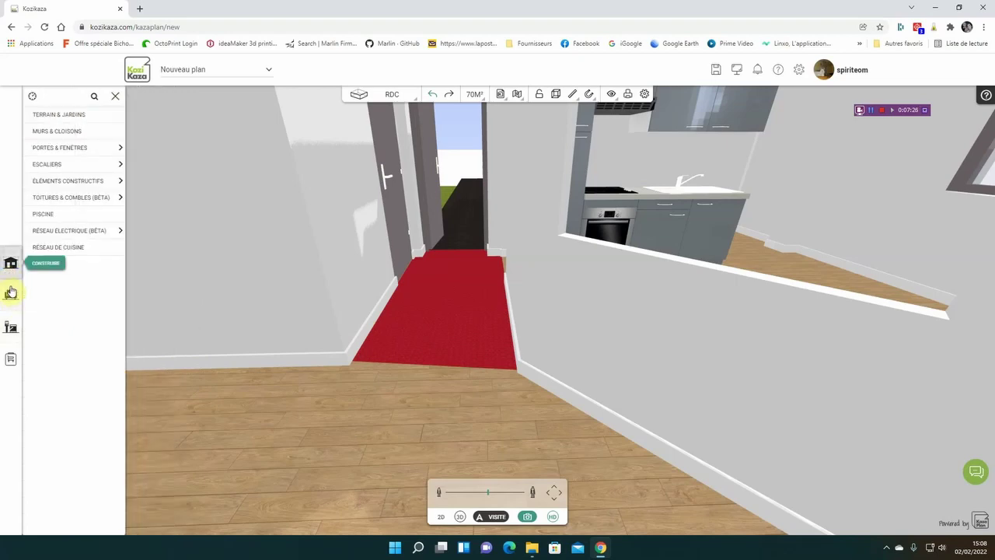
left_click(17, 338)
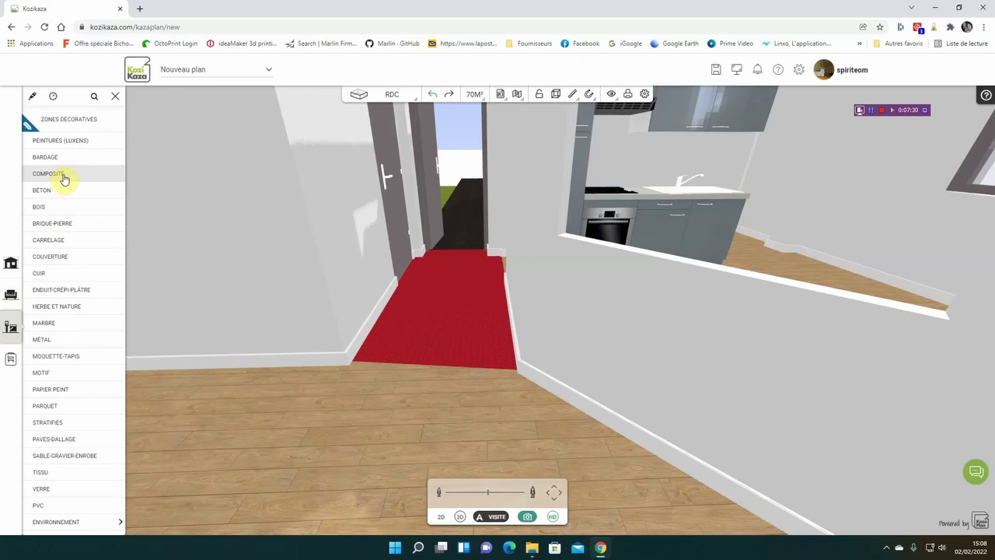
left_click(60, 243)
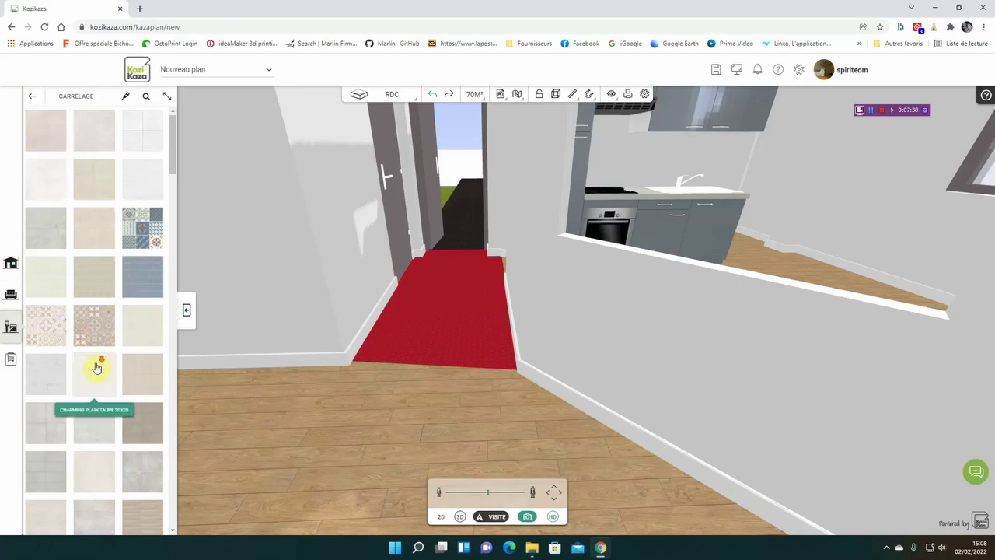
scroll(96, 366, "down", 3)
scroll(96, 366, "down", 2)
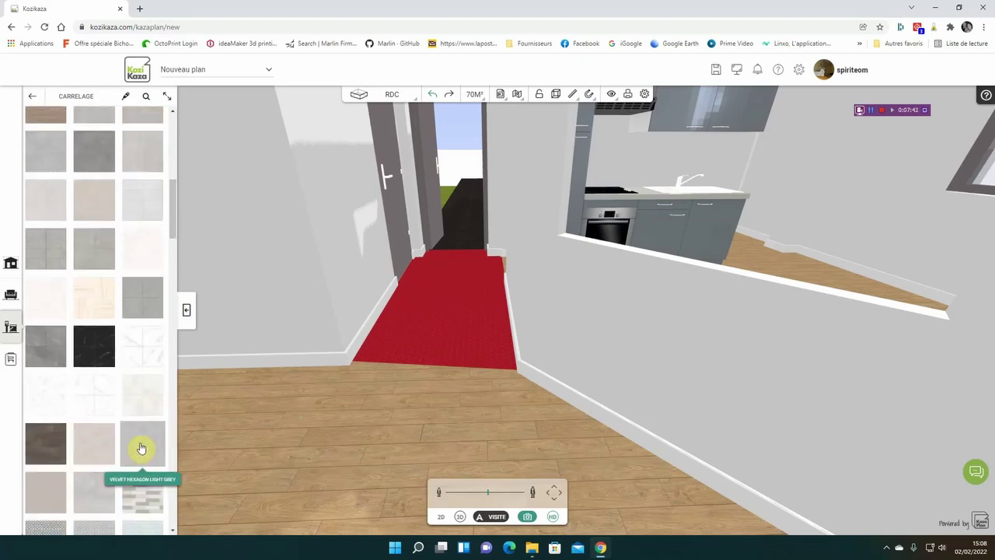
left_click(139, 445)
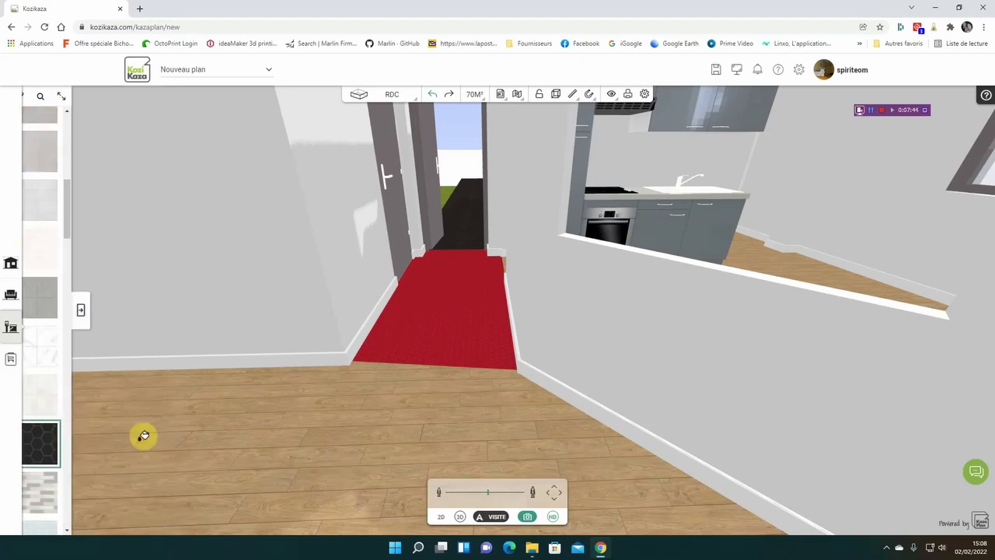
left_click(324, 453)
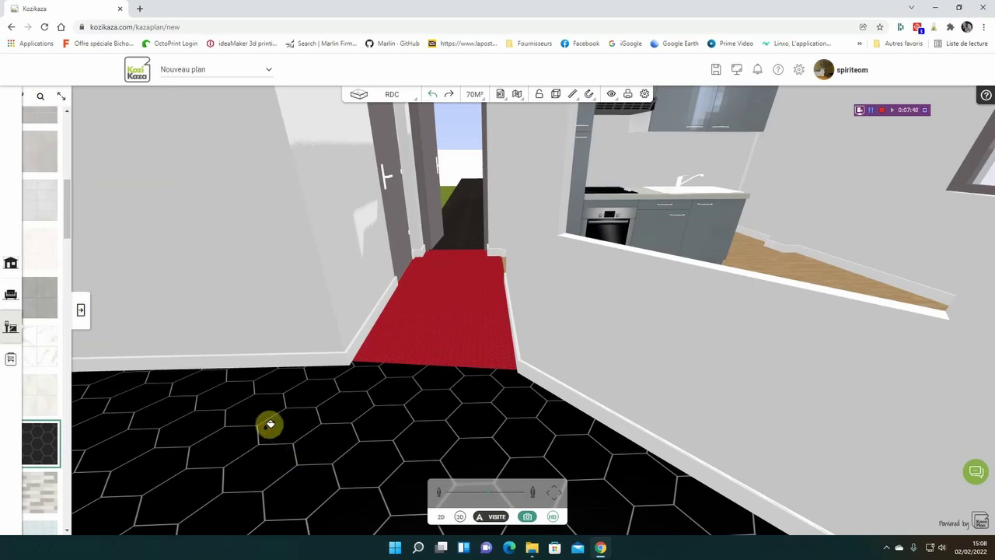
key("Escape")
Go into the Cuisine and cover its floor with the white marble-effect square tile from the Carrelage materials.
mouse_move(276, 424)
left_mouse_down()
mouse_move(88, 347)
mouse_move(7, 380)
mouse_move(291, 386)
mouse_move(449, 411)
mouse_move(631, 419)
mouse_move(626, 368)
left_mouse_up()
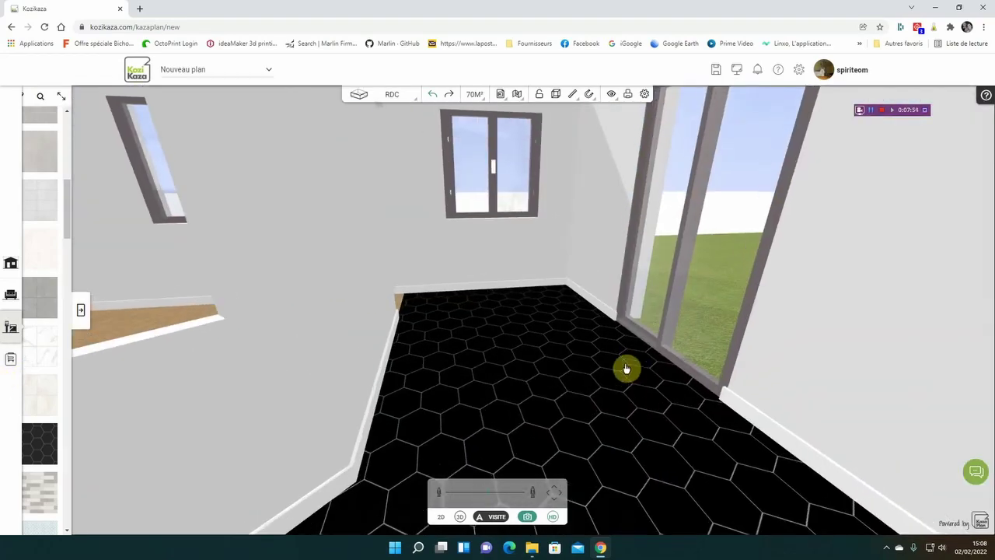
key("Up")
key("Left")
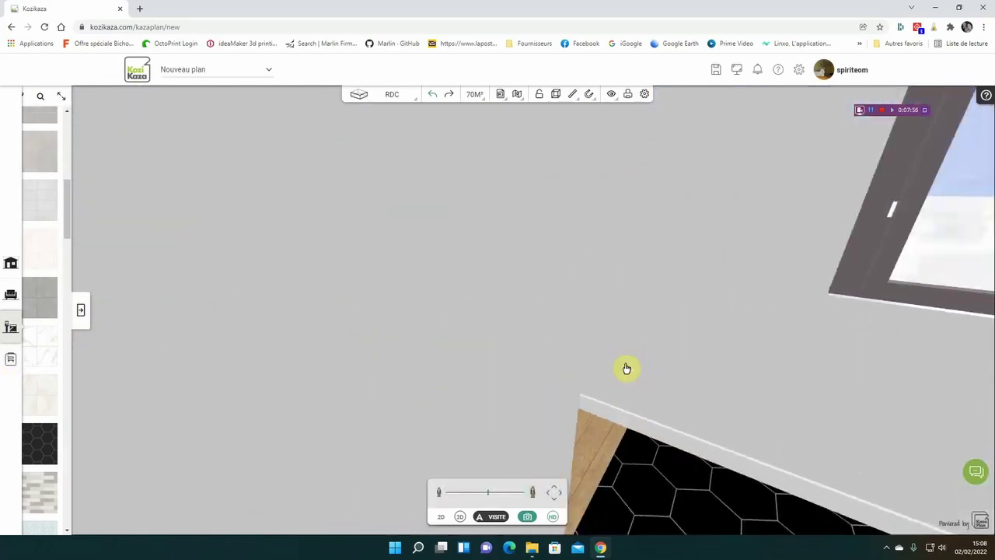
key("Up")
key("Left")
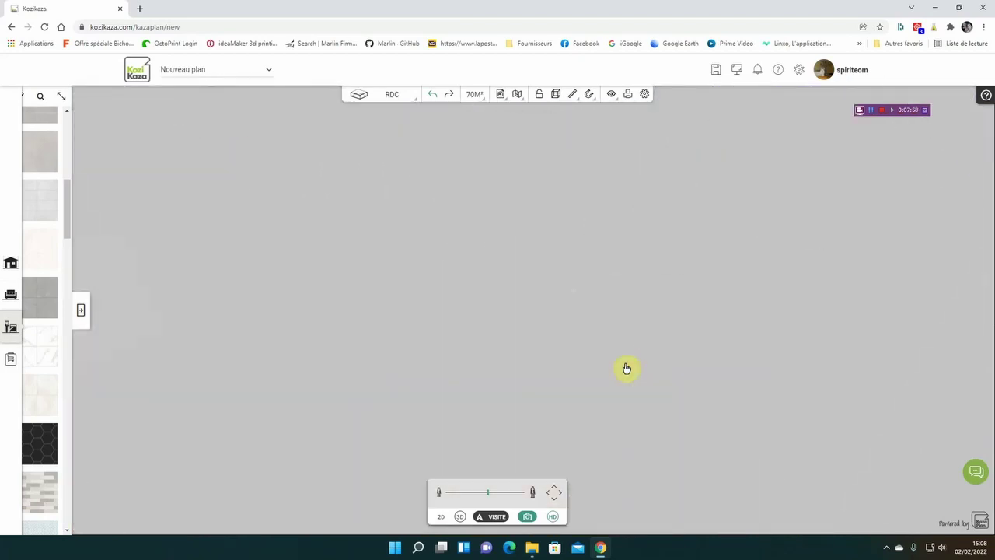
key("Up")
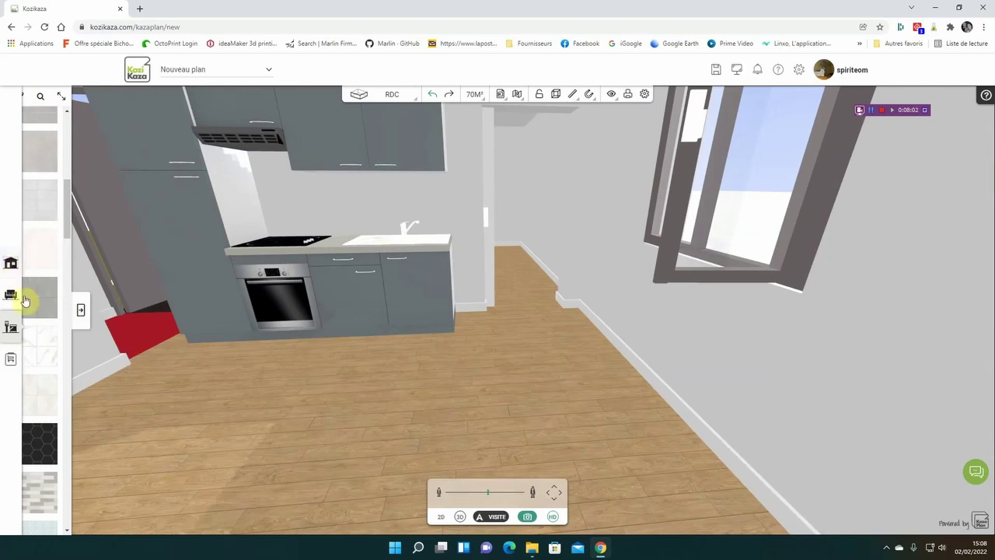
left_click(85, 310)
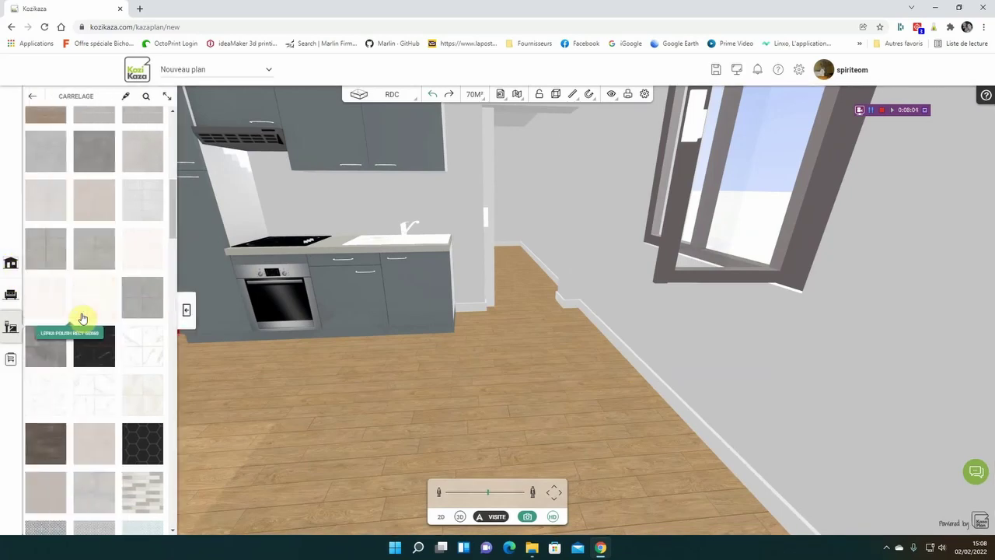
scroll(82, 338, "down", 2)
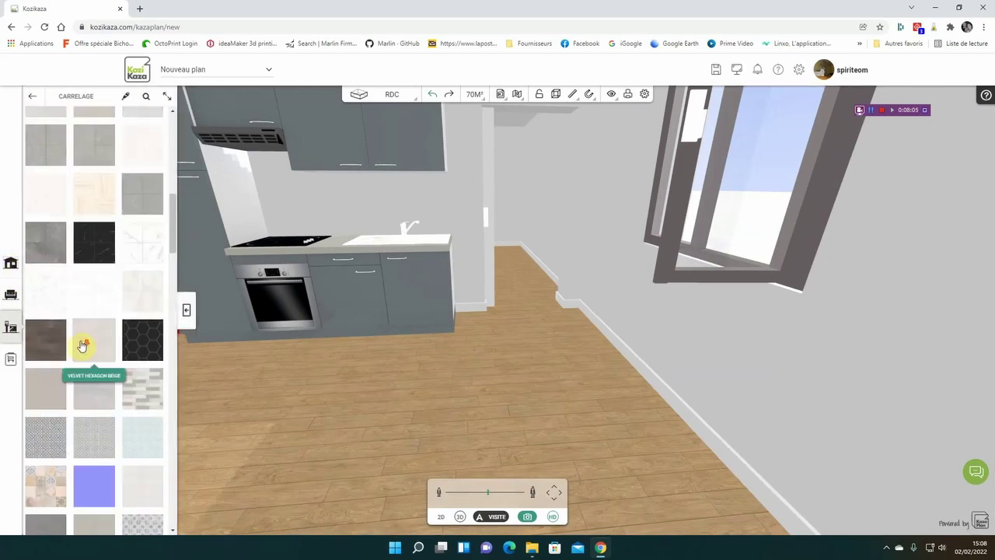
left_click(134, 252)
left_click(324, 419)
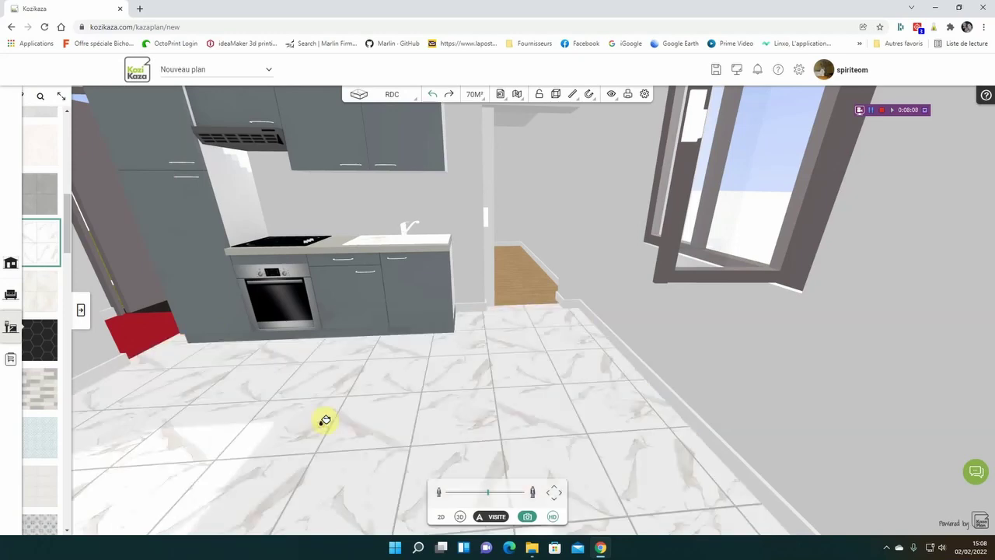
Cover the Cuisine wall behind the kitchen units with the grey square tile from the Carrelage materials.
left_click(80, 311)
left_click(103, 194)
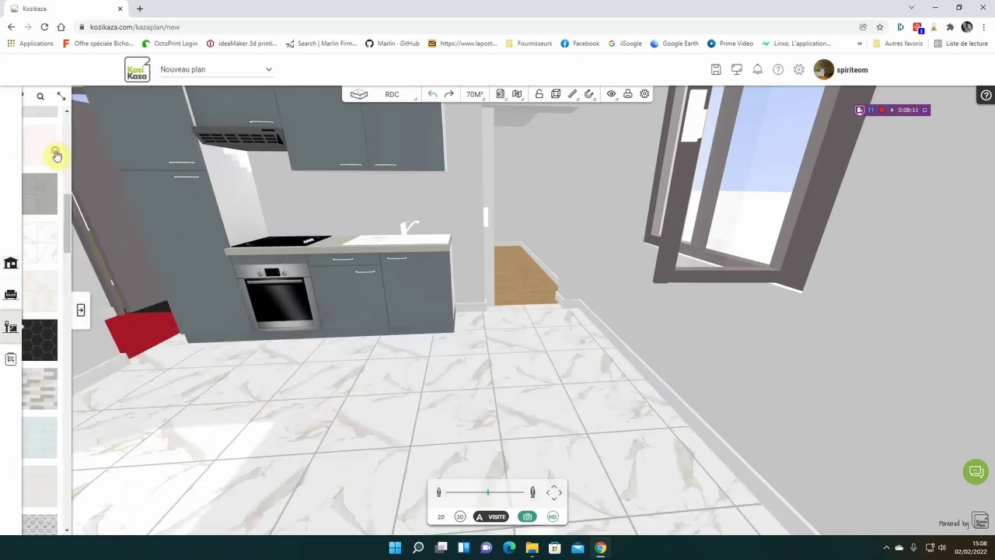
left_click(328, 201)
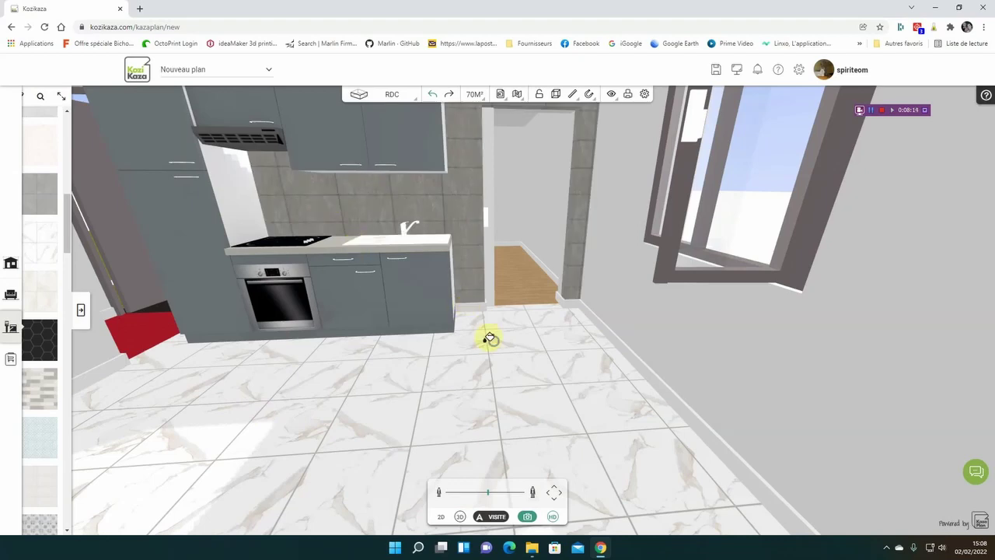
key("Up")
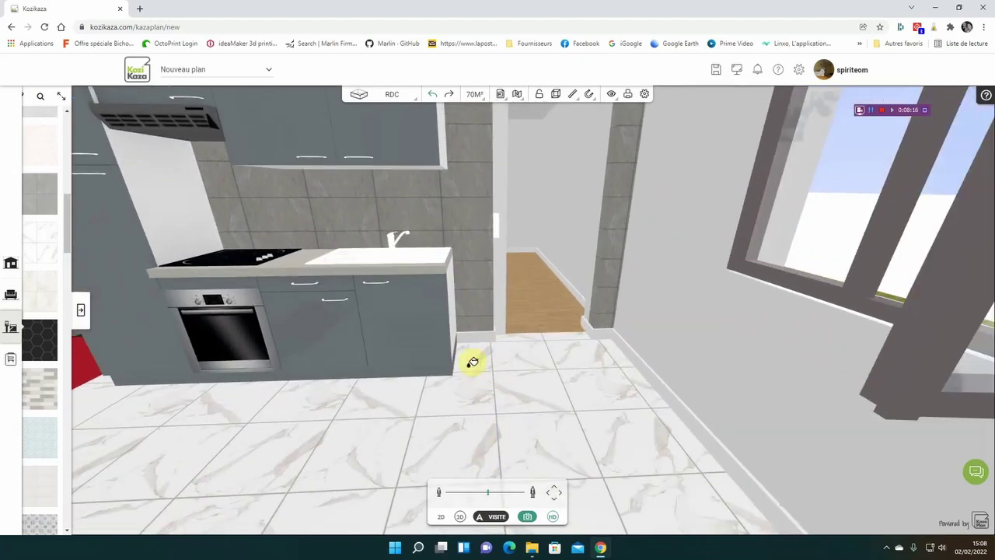
key("Left")
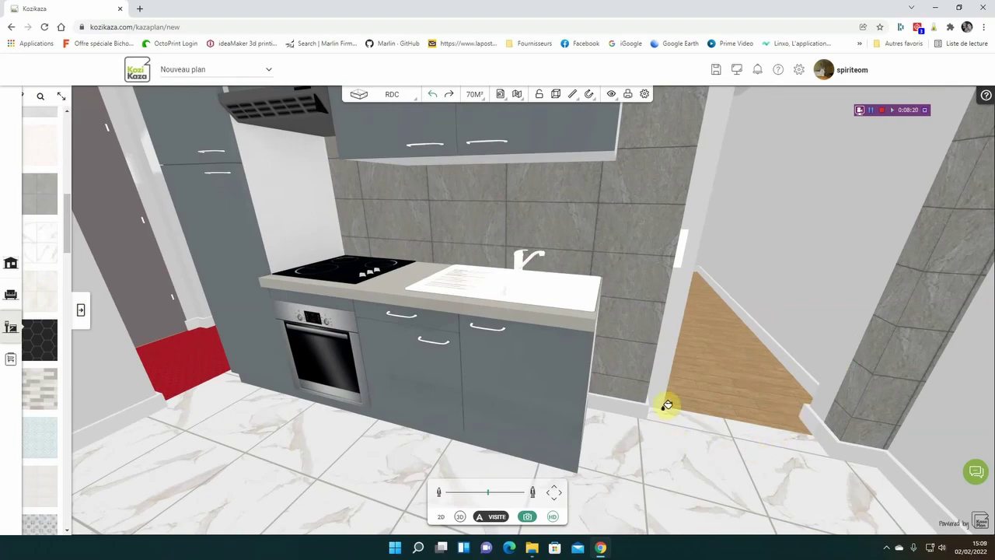
Go through the Cuisine doorway into the garage and cover its floor with the light grey textured concrete from the Béton materials.
key("Right")
key("Up")
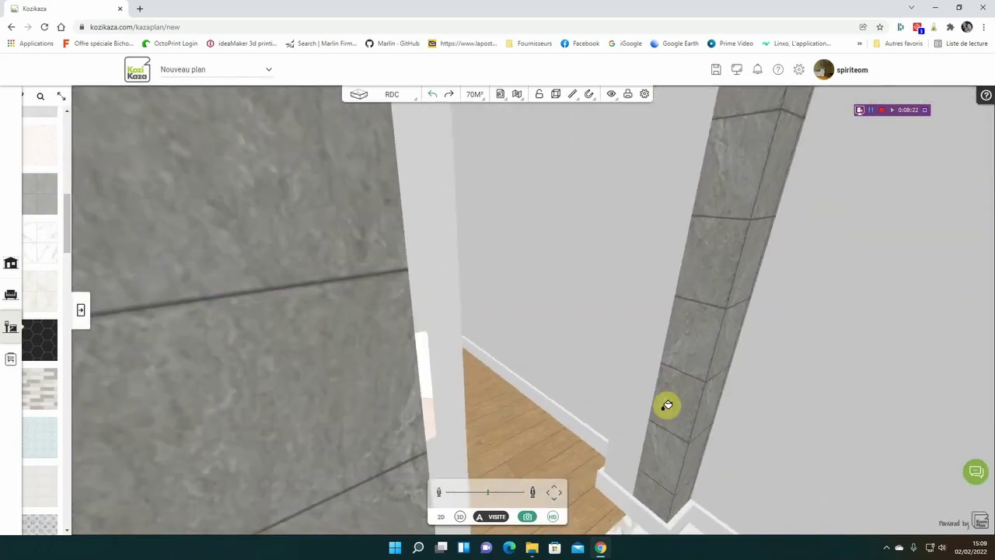
key("Up")
key("Left")
key("Down")
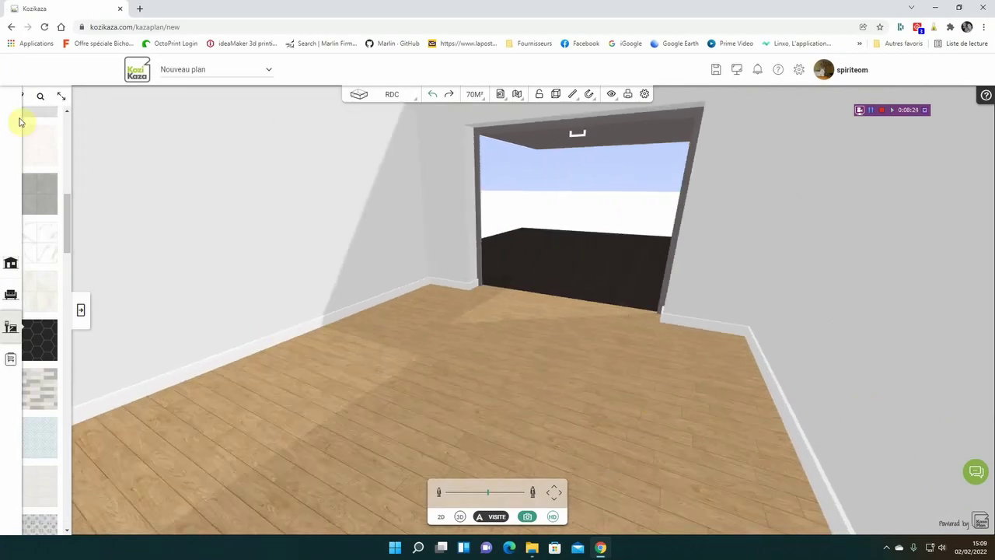
left_click(83, 312)
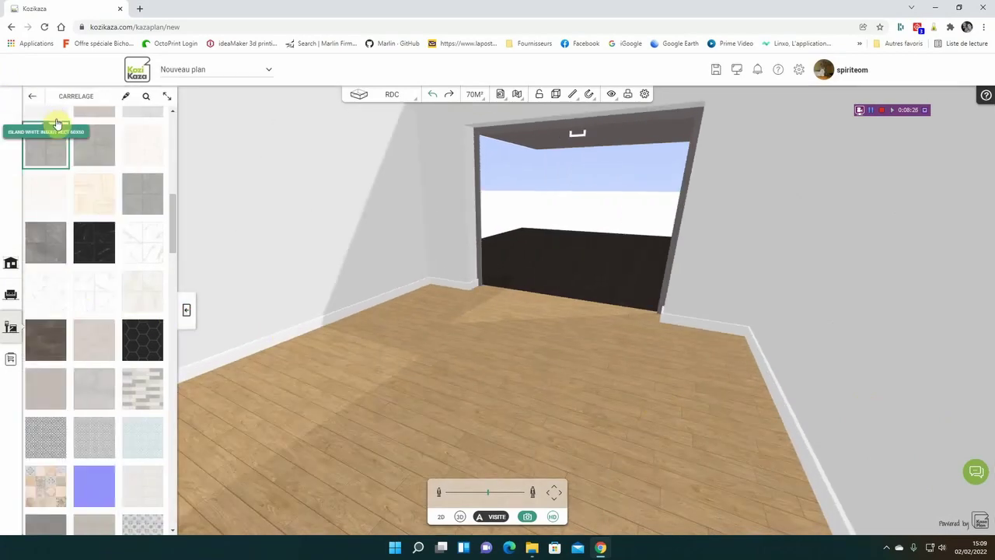
left_click(37, 100)
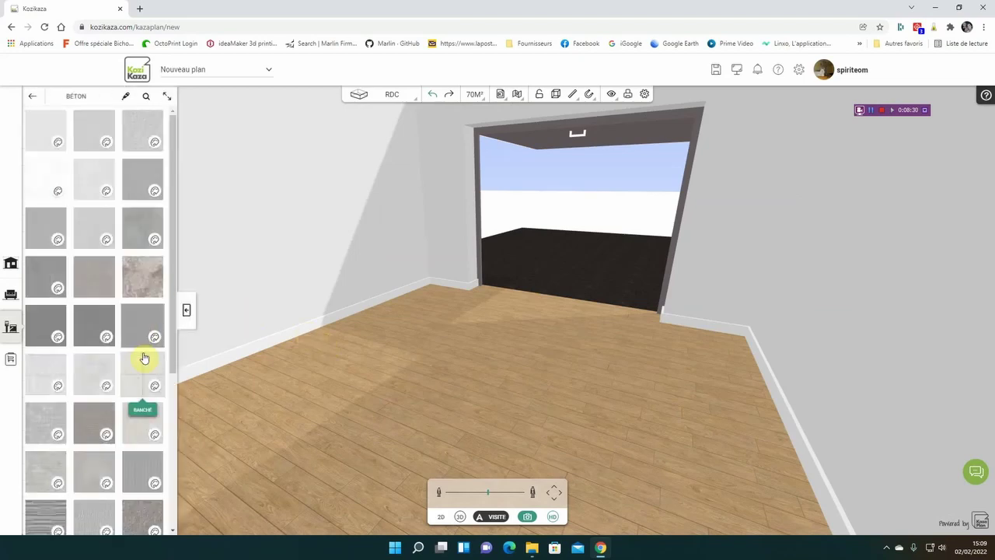
scroll(131, 376, "down", 3)
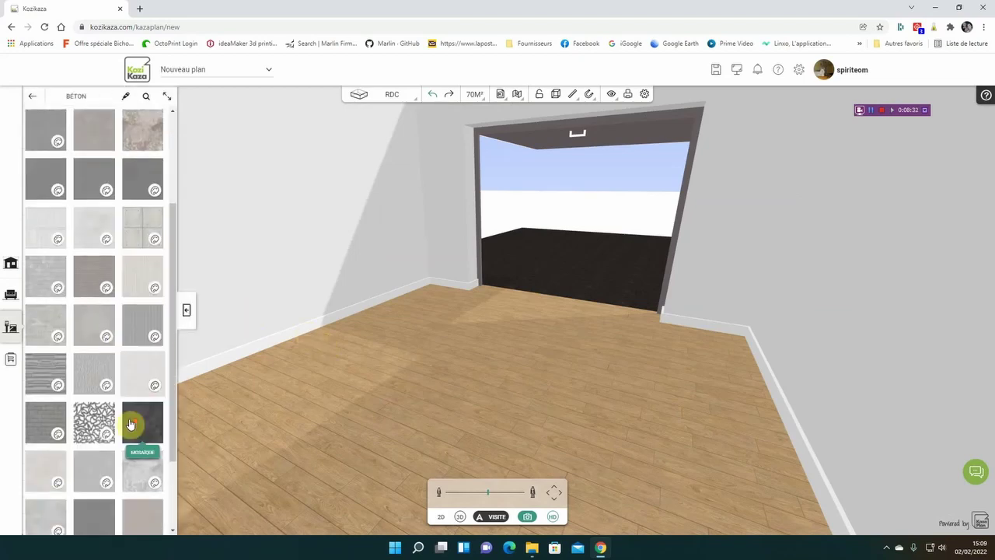
scroll(119, 409, "up", 3)
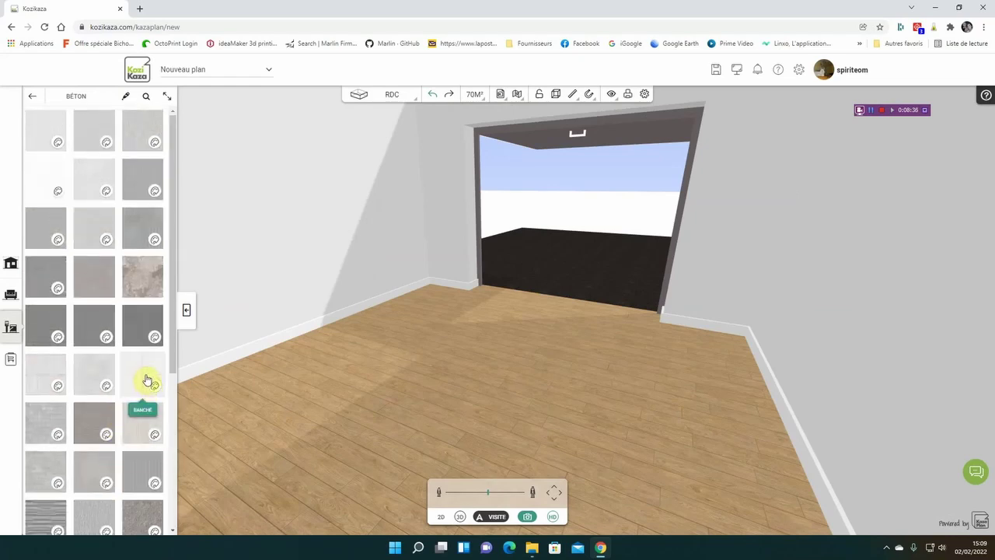
left_click(101, 139)
left_click(406, 393)
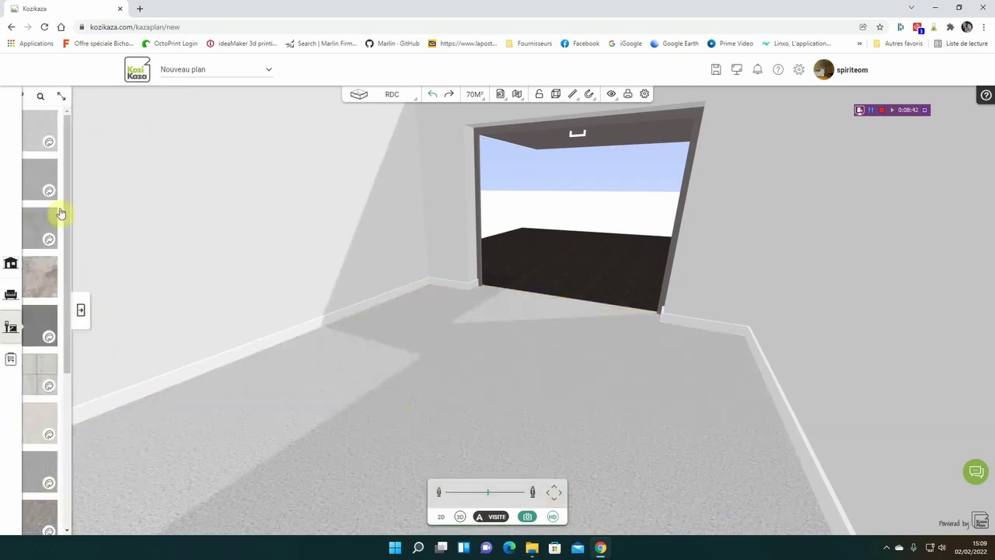
Cover all the garage walls with the grey block-pattern concrete texture from the Béton materials.
left_click(80, 312)
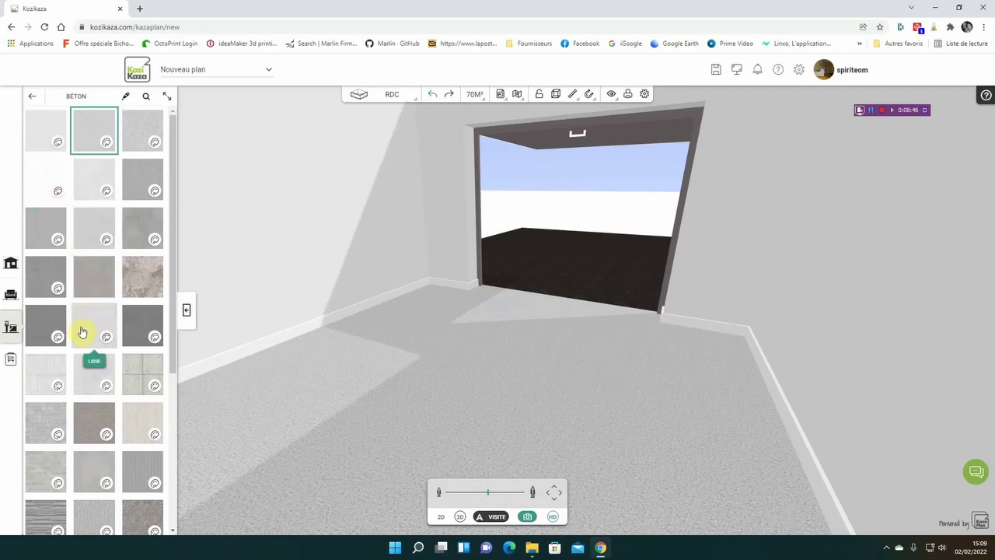
left_click(51, 424)
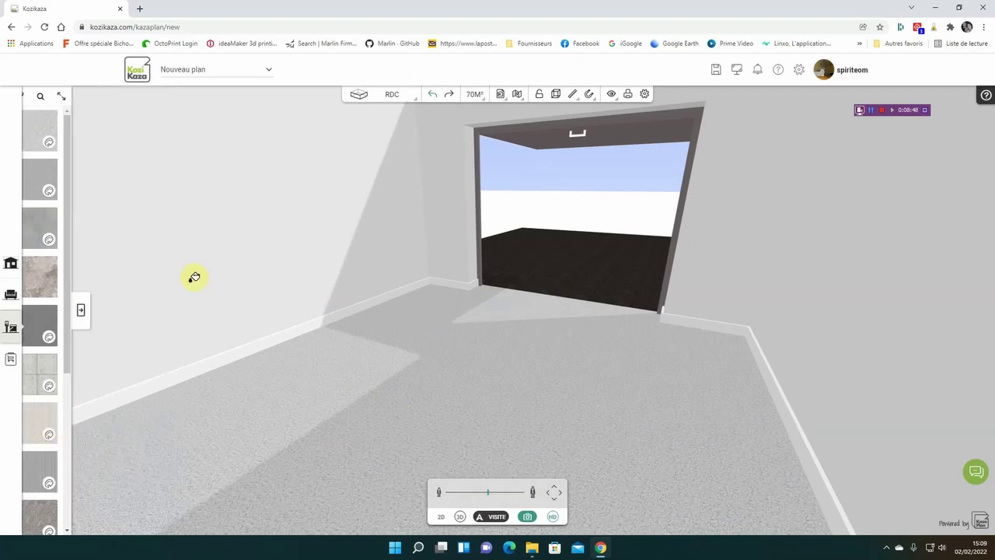
left_click(181, 245)
left_click(457, 195)
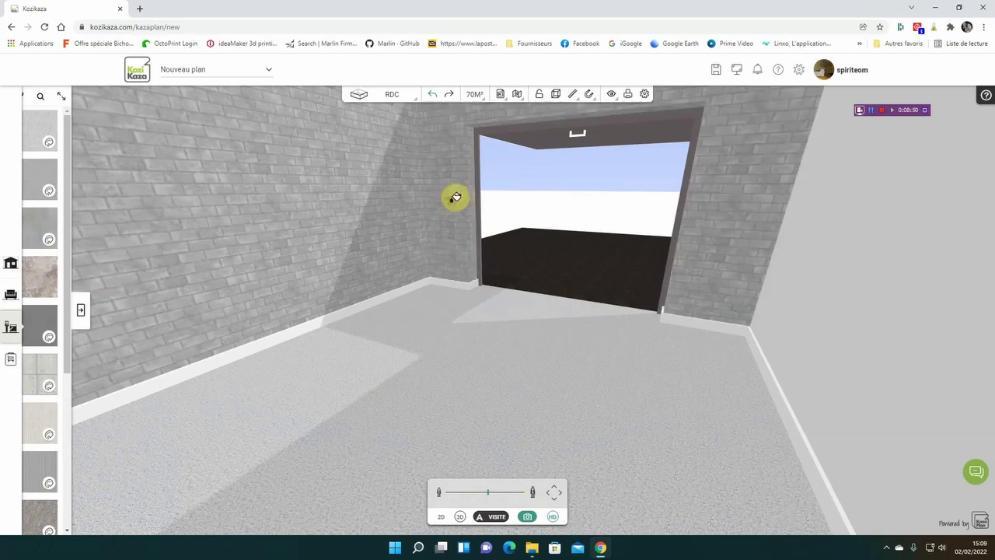
left_click(879, 263)
key("Right")
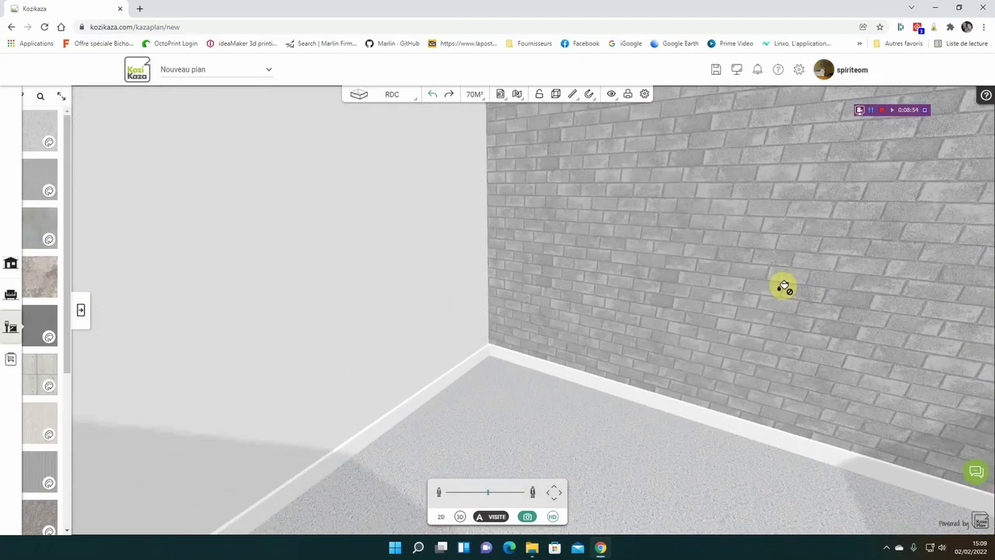
left_click(409, 216)
key("Left")
key("Right")
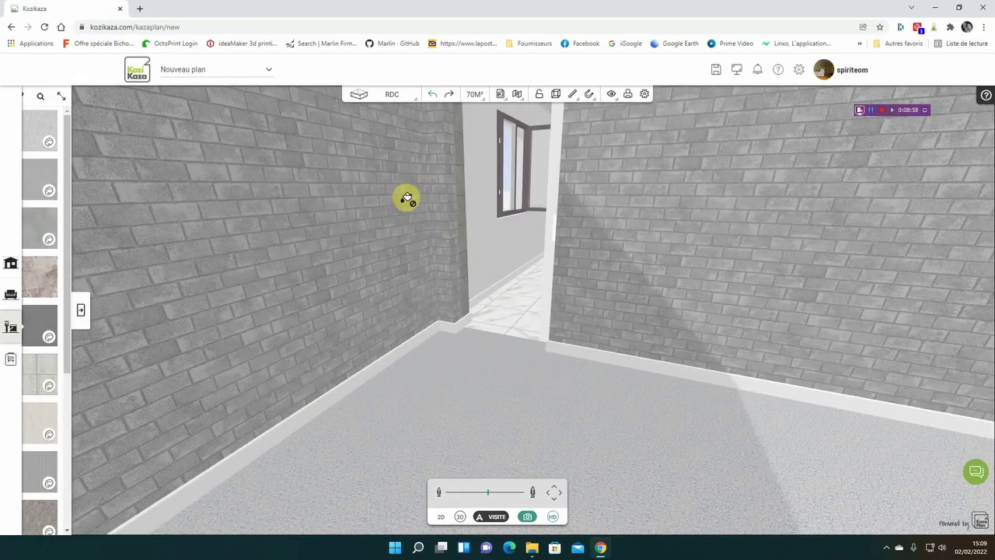
Return to the Cuisine and apply the teal wallpaper from the Papier peint materials to the end wall and the wall with the opening.
left_click_drag(431, 280, 461, 216)
key("Up")
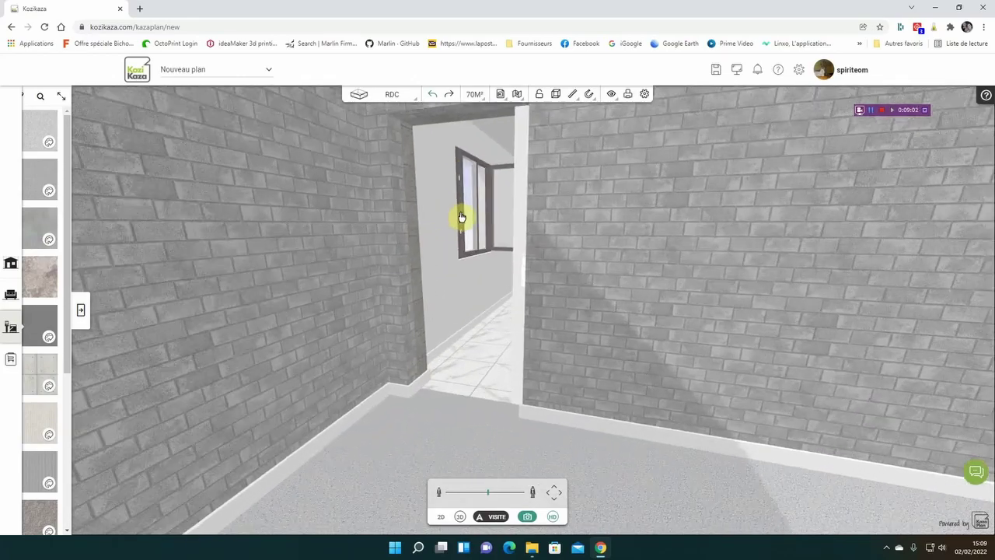
key("Up")
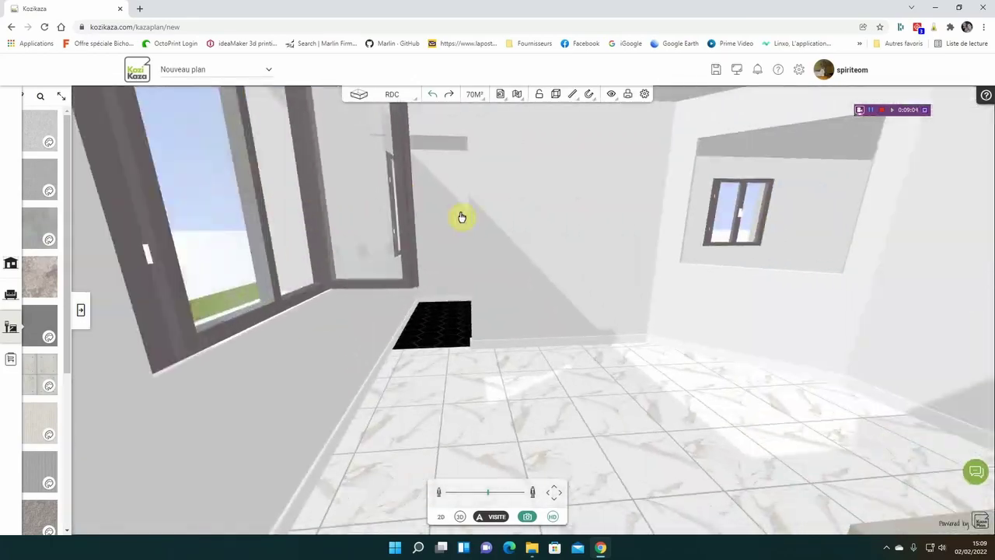
key("Up")
key("Right")
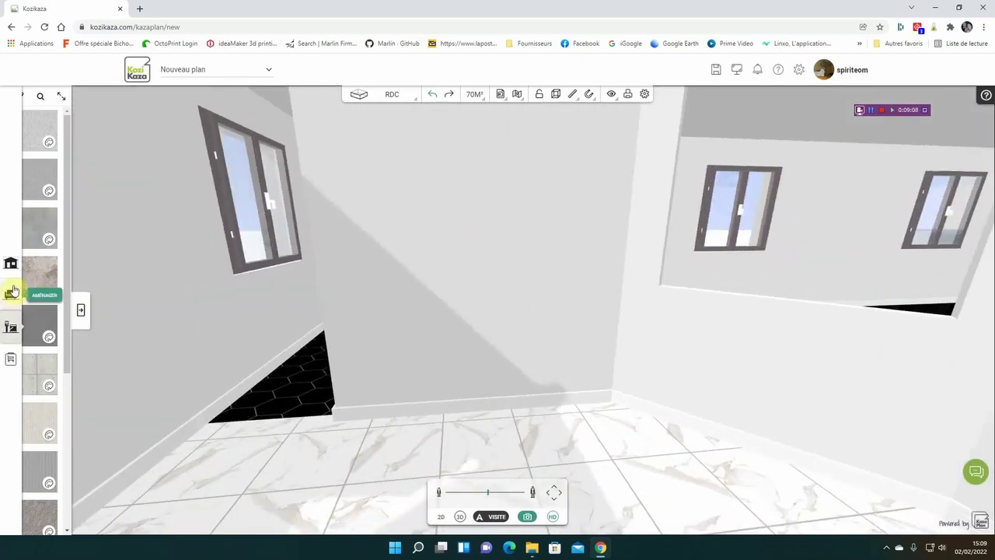
left_click(80, 310)
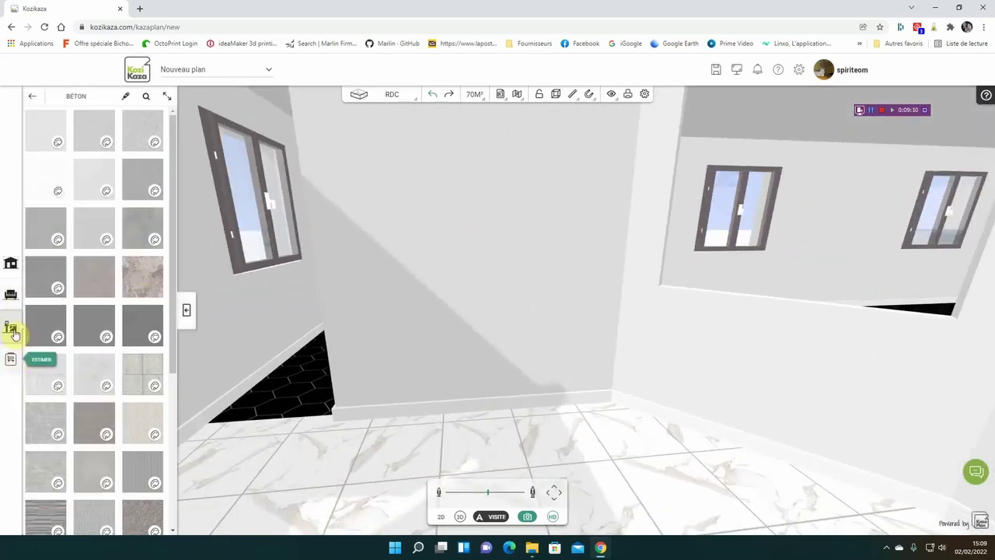
left_click(32, 97)
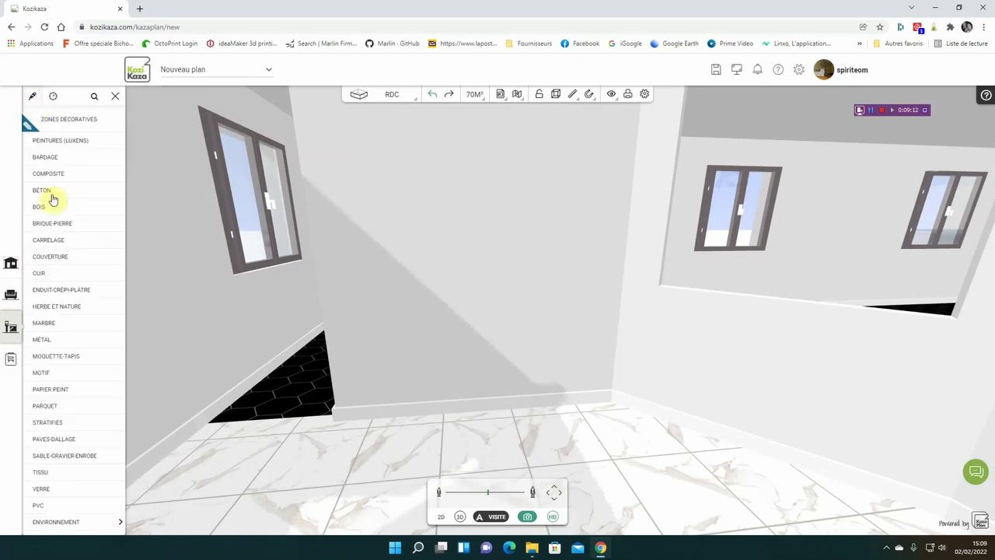
left_click(53, 389)
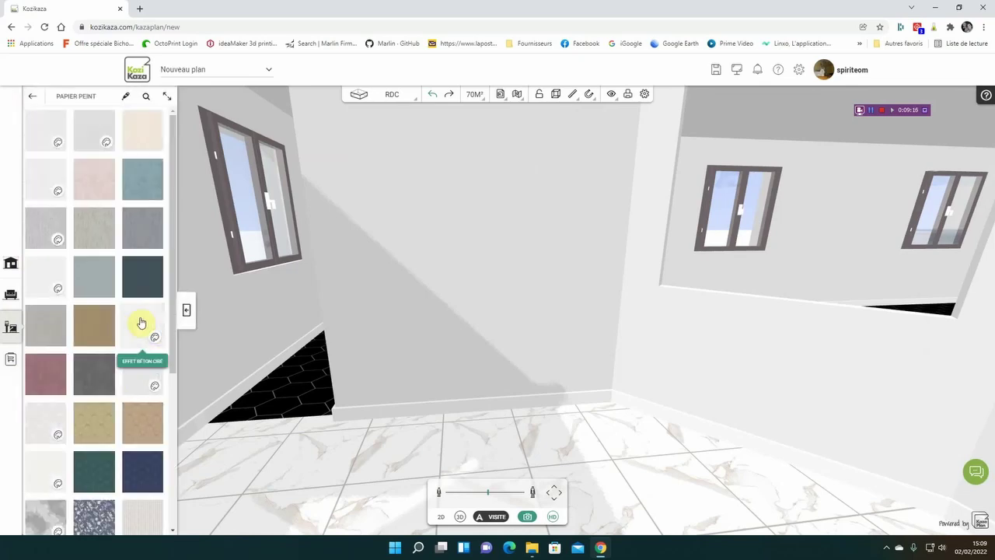
left_click(142, 194)
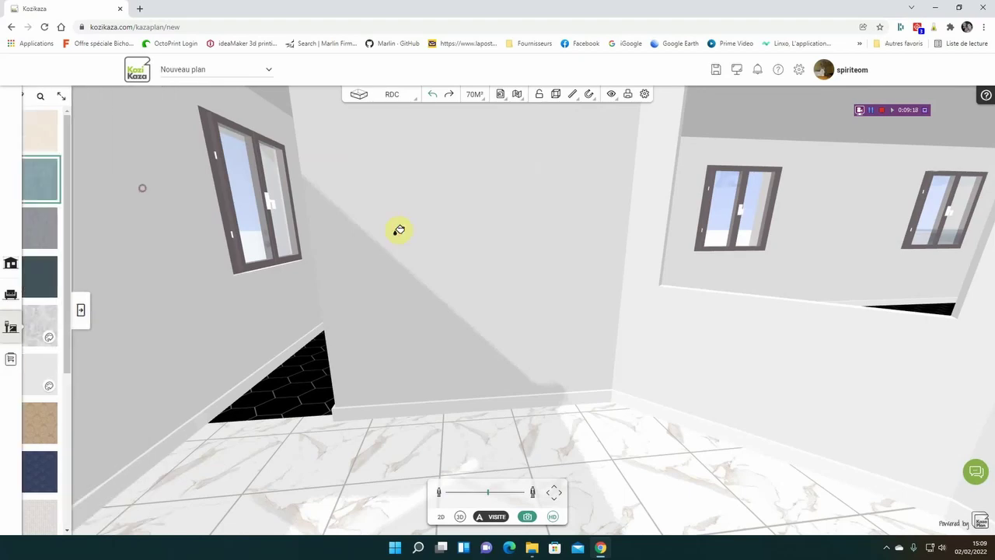
left_click(426, 236)
left_click(713, 341)
Apply the teal wallpaper to the remaining Cuisine walls, beside the Entrée doorway and around the window.
key("Right")
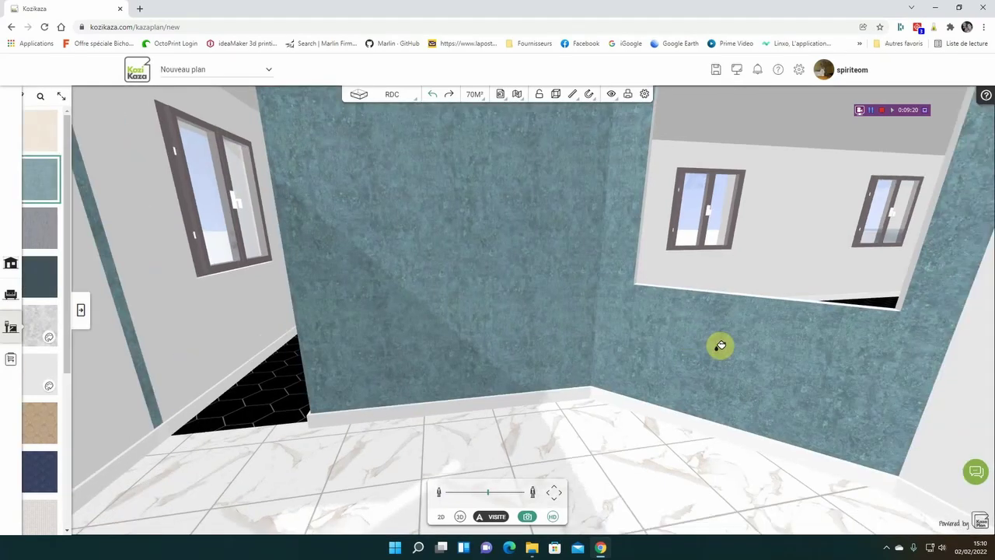
key("Right")
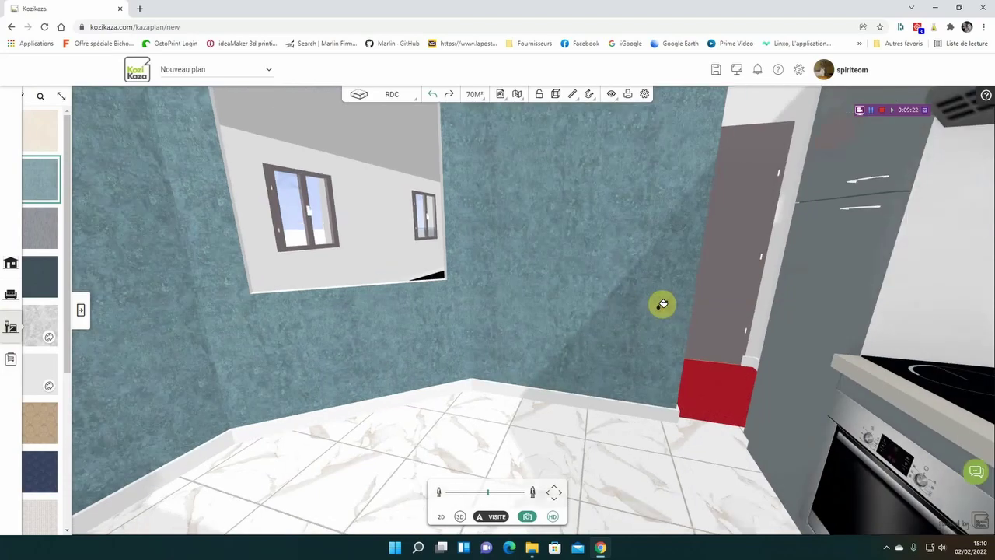
key("Right")
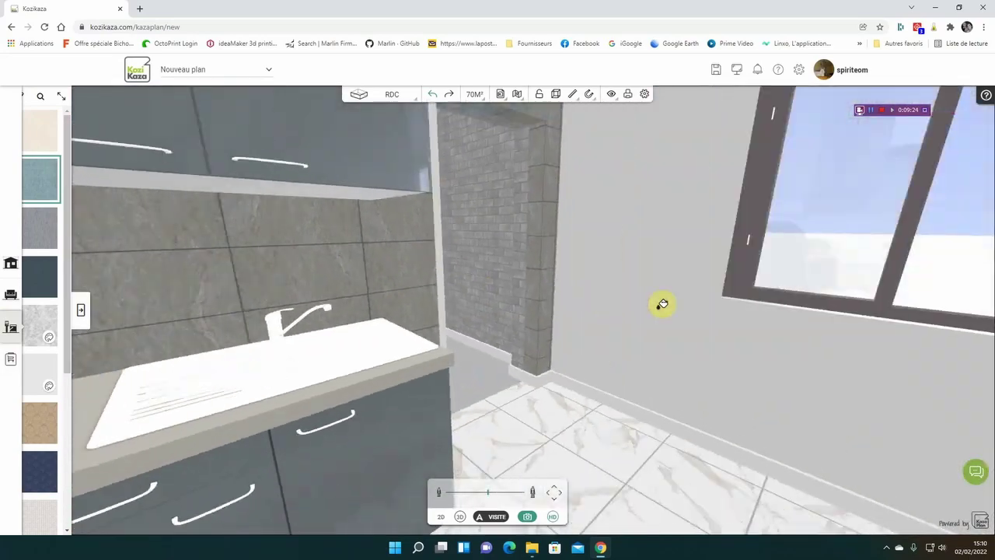
left_click(655, 305)
key("Right")
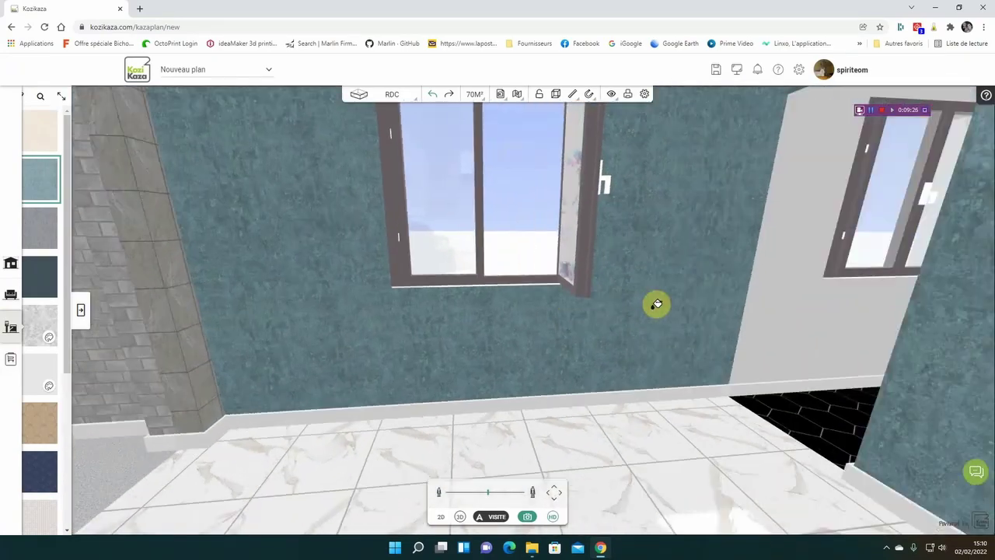
Walk through the Salle à manger to the staircase, open the nearest interior door and examine the room's undecorated walls.
key("Right")
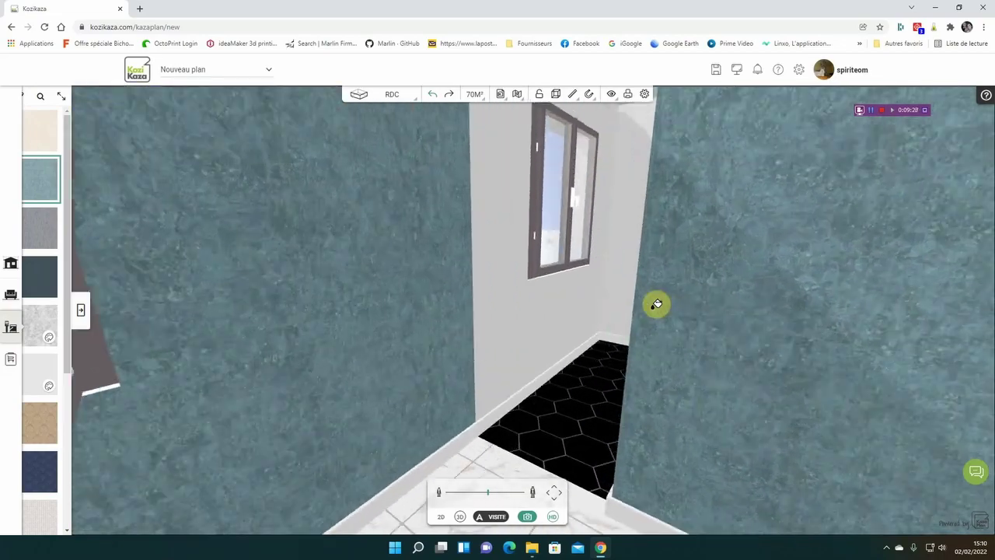
key("Right")
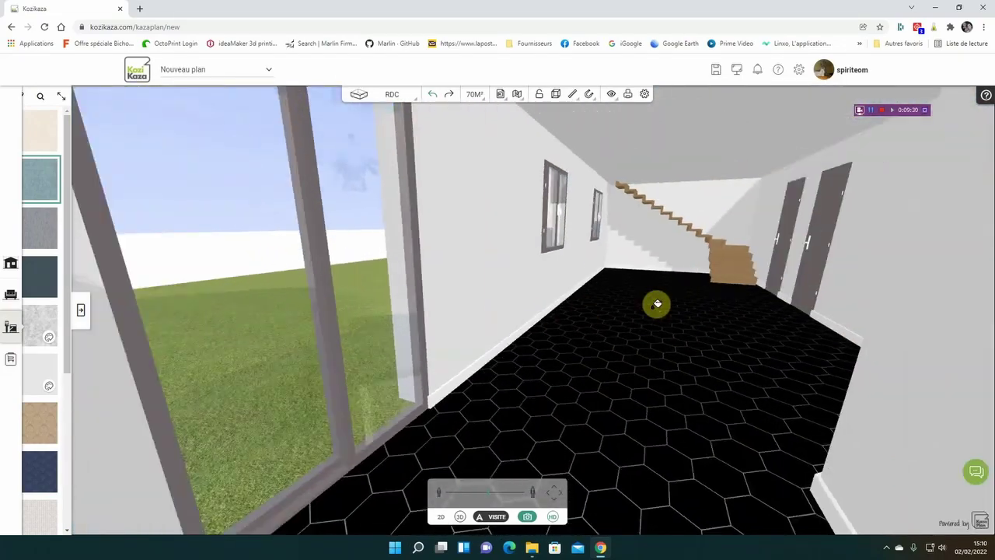
key("Up")
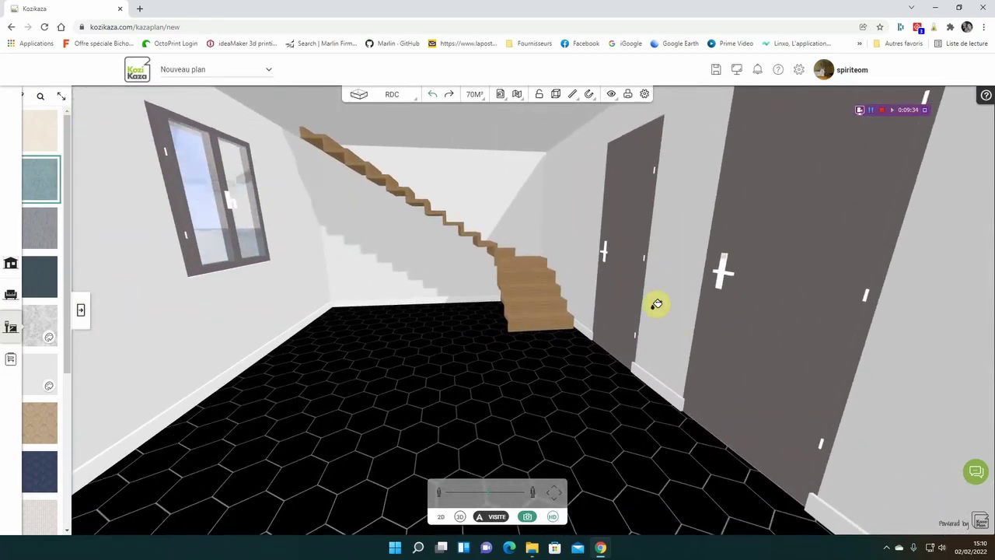
key("Up")
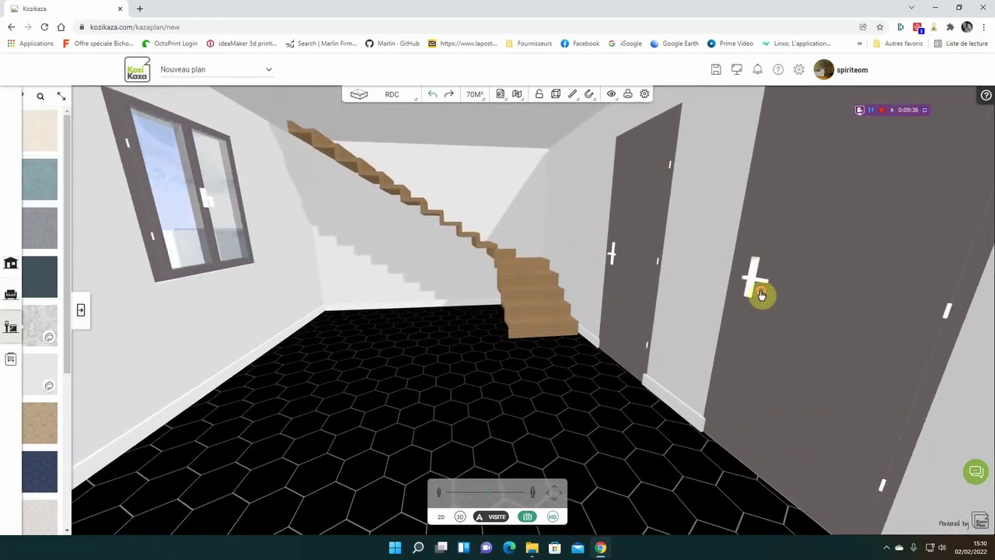
key("Up")
key("Right")
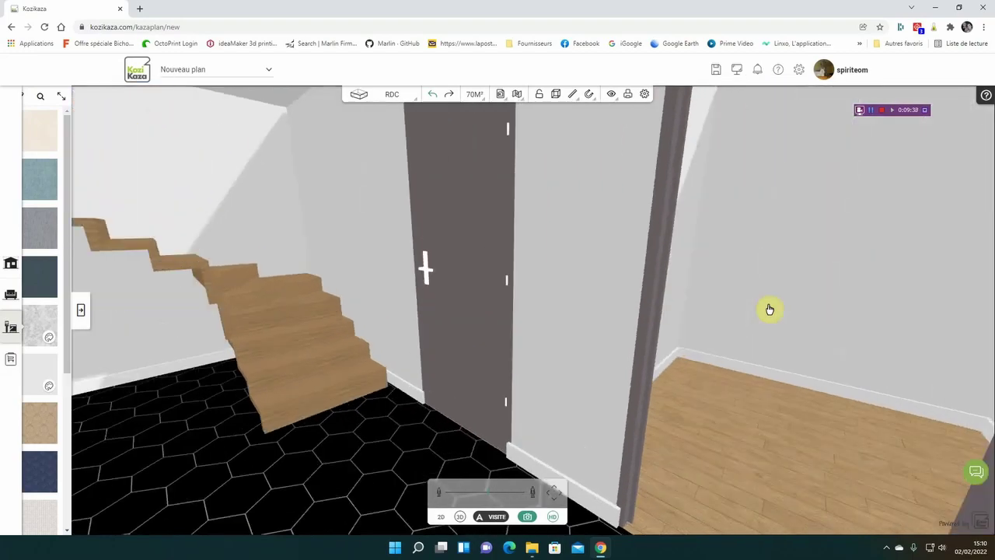
key("Right")
key("Left")
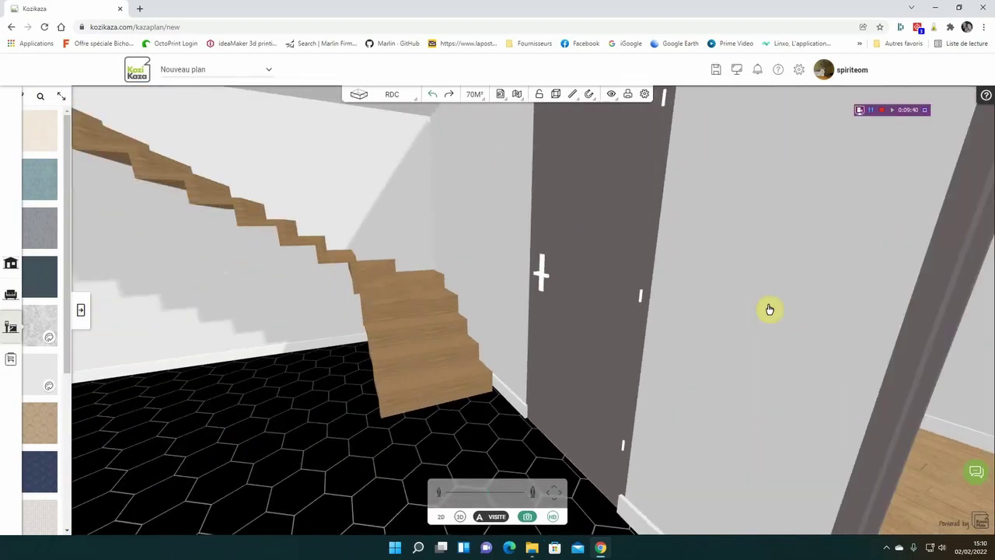
key("Left")
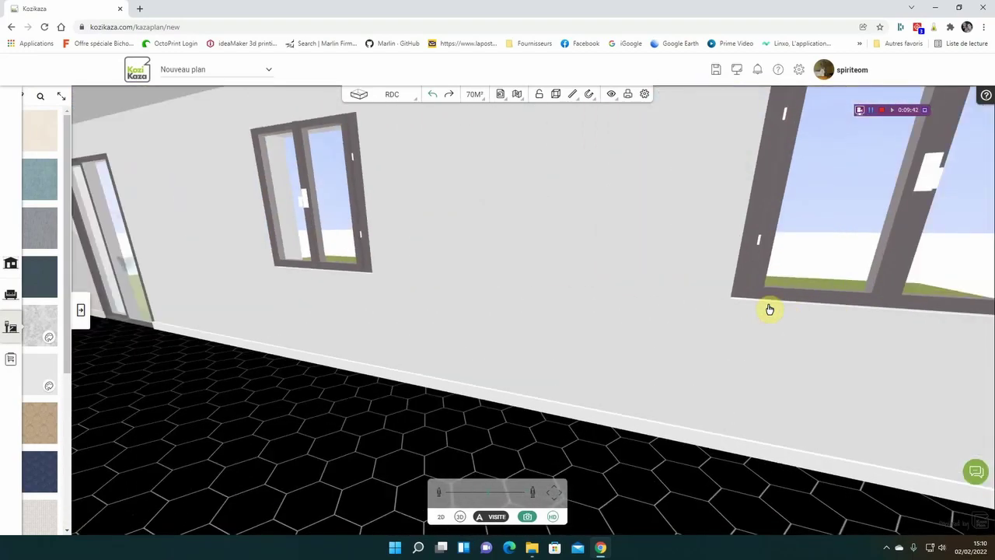
key("Left")
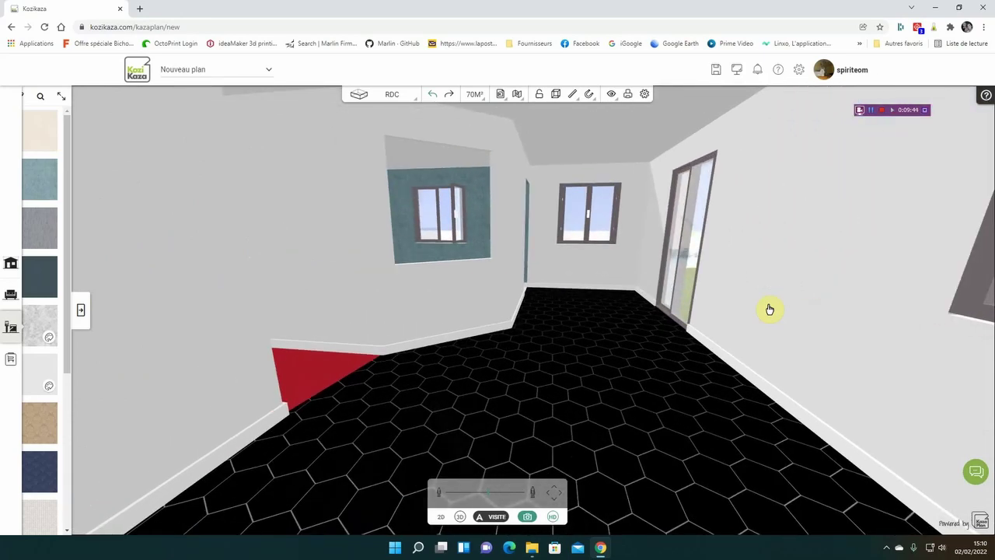
Add a full storey above the RDC, duplicating only its walls, with a 250 cm ceiling height and a 20 cm slab.
left_click(442, 517)
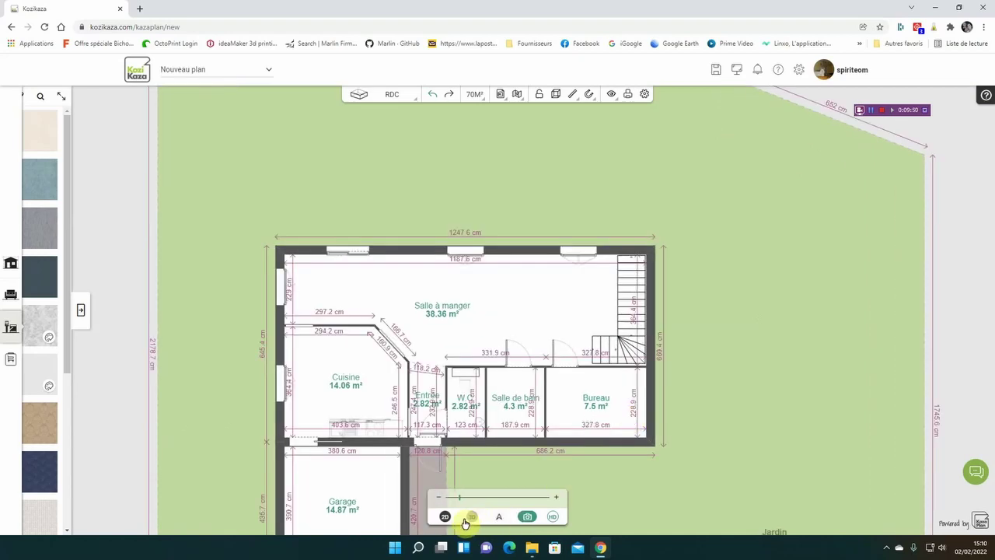
left_click(469, 518)
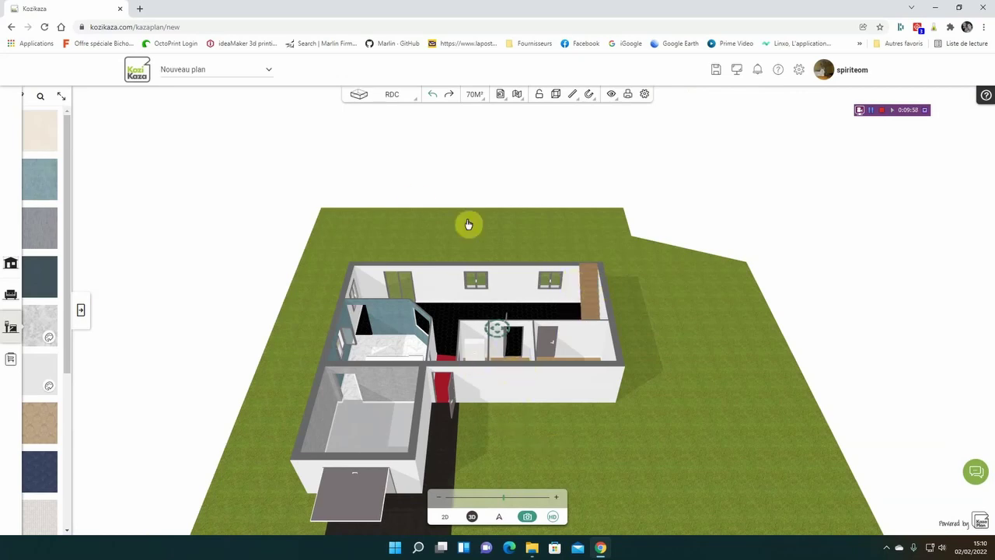
left_click(412, 94)
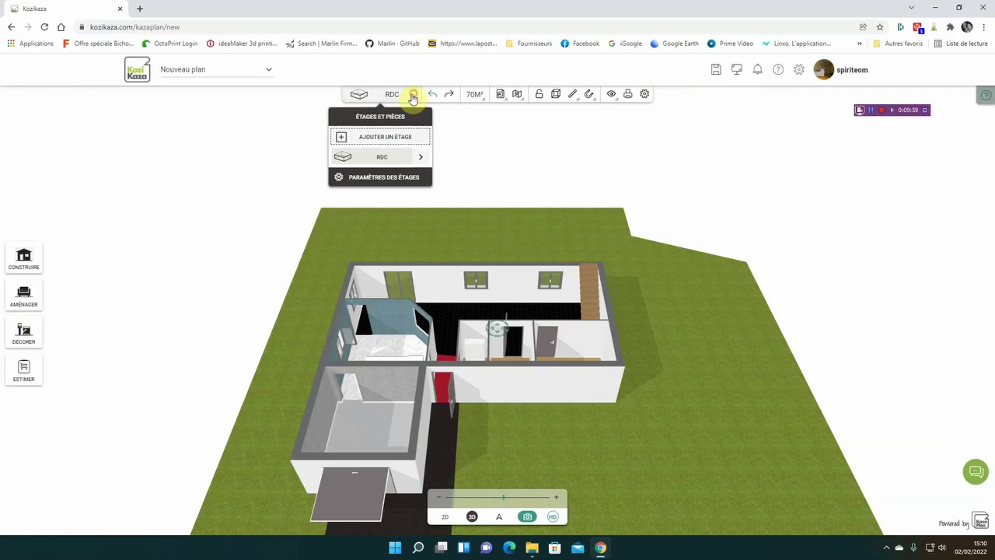
left_click(391, 138)
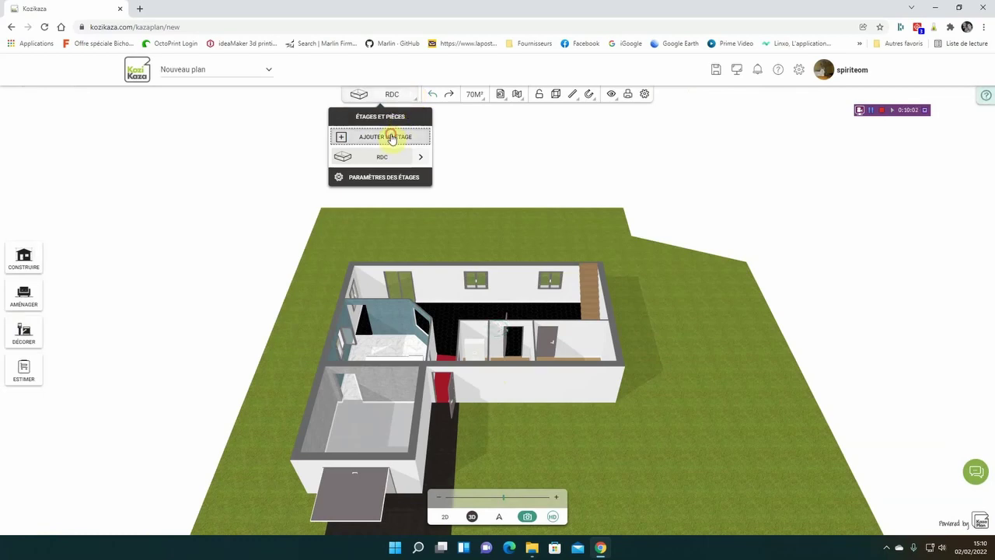
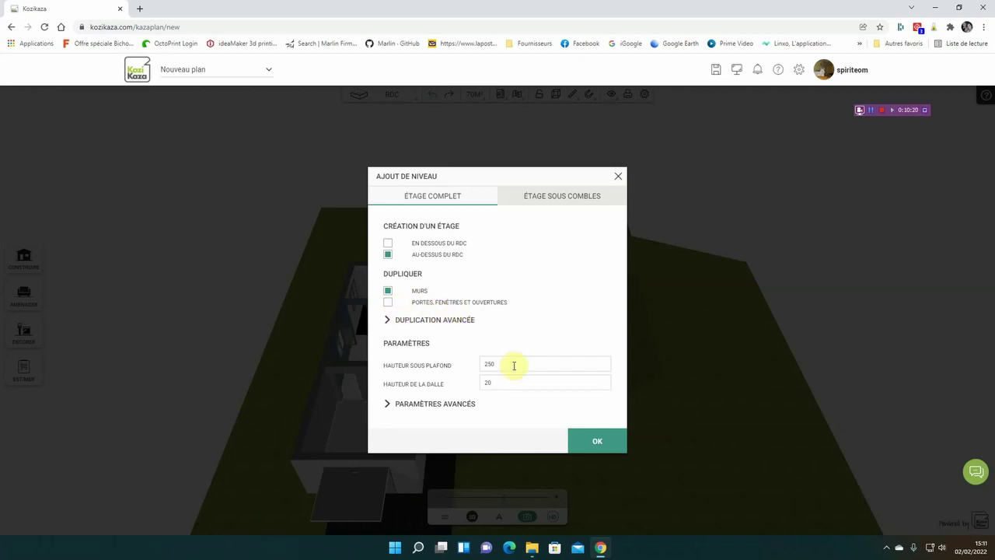
left_click(388, 408)
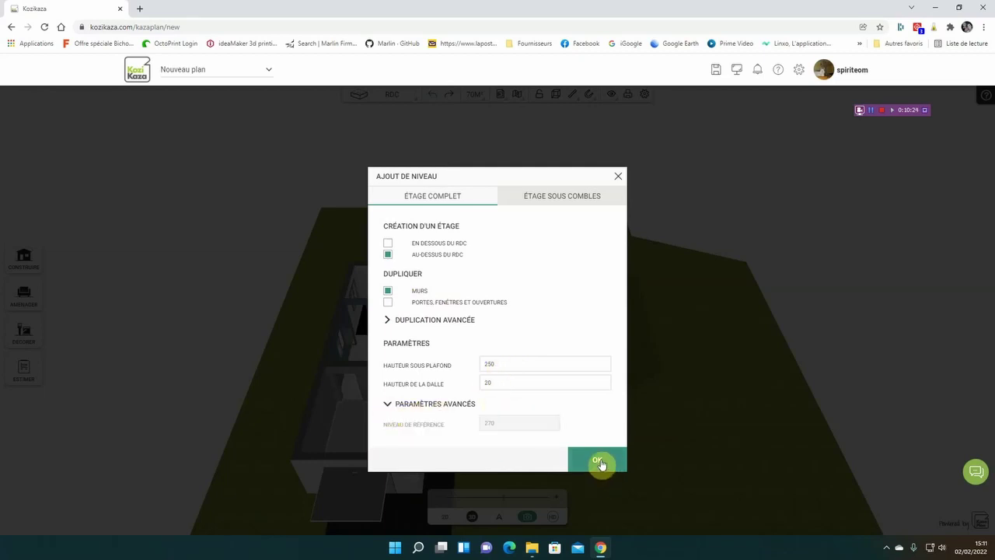
left_click(601, 462)
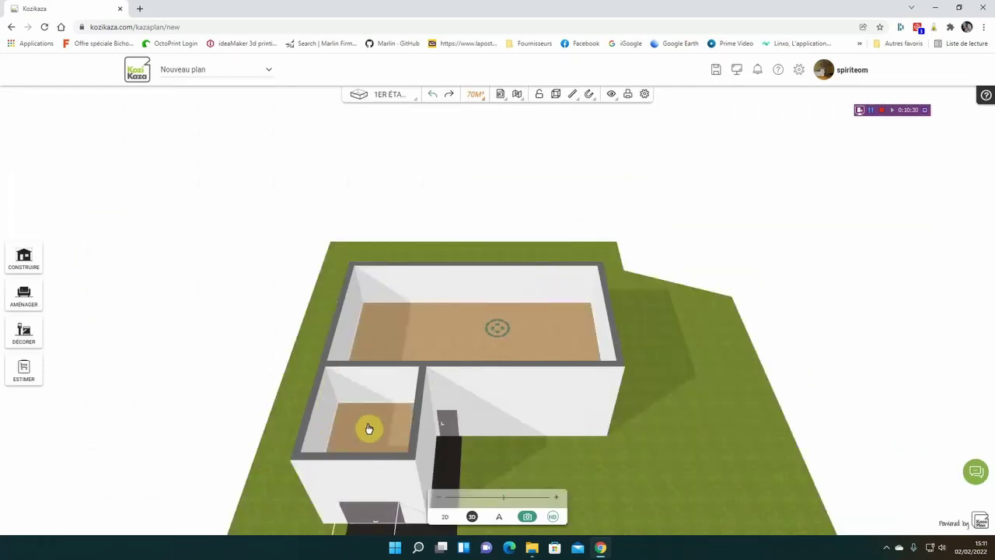
Delete the three duplicated garage walls from the first floor in the 2D plan.
left_click(445, 516)
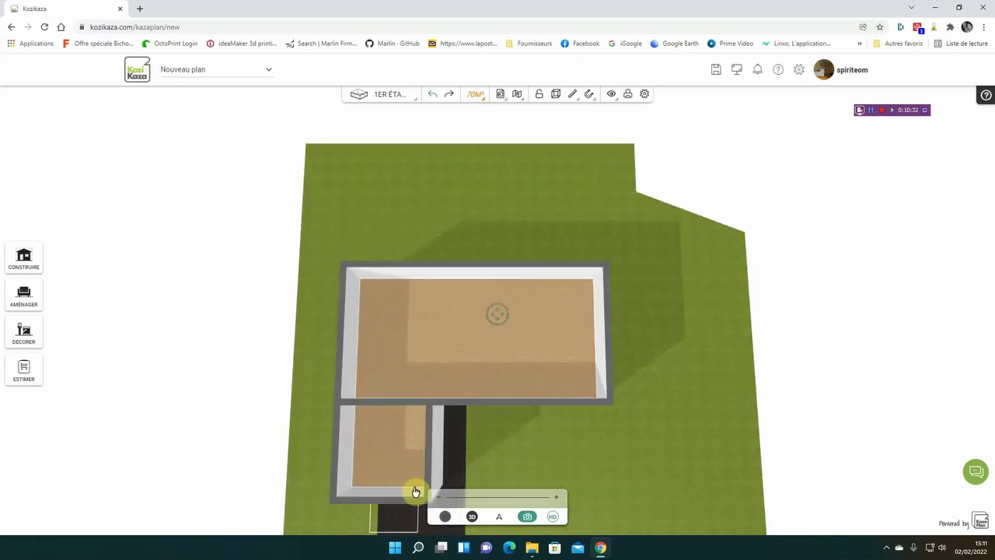
left_click(332, 456)
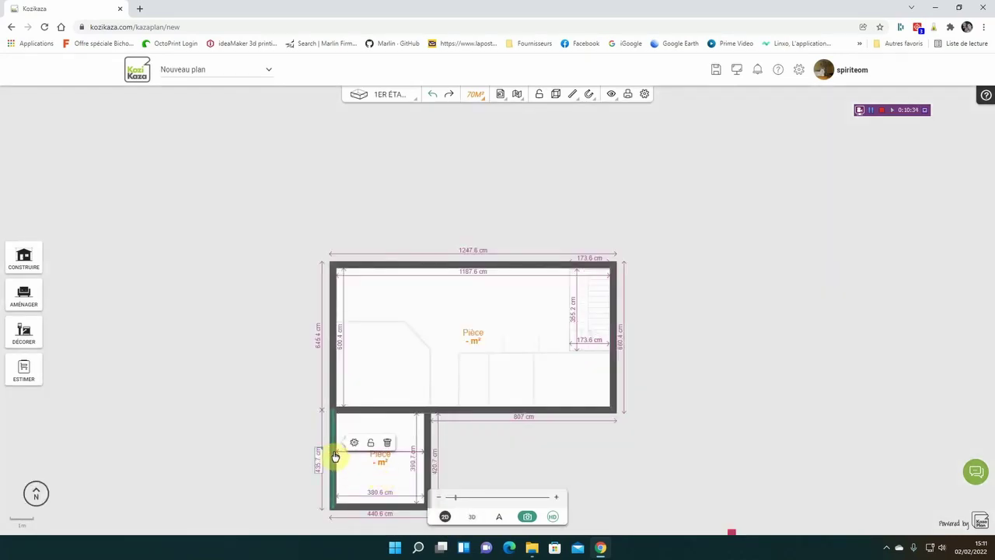
left_click(389, 443)
left_click(426, 449)
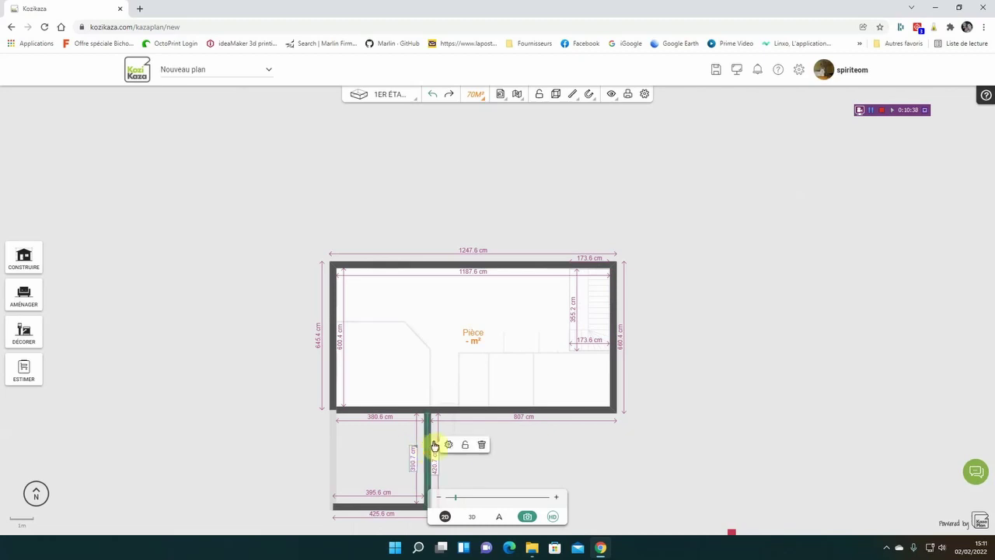
left_click(481, 444)
left_click(384, 507)
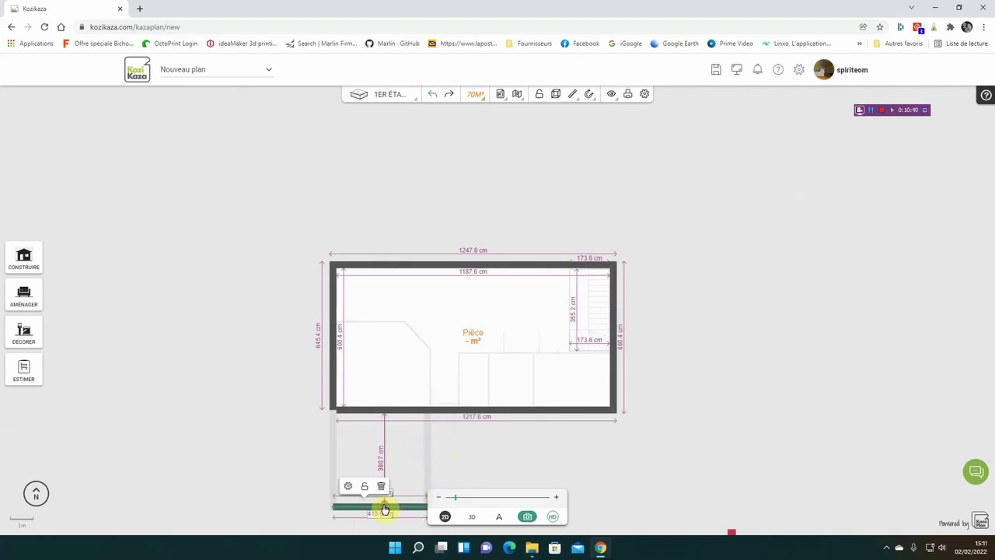
left_click(381, 487)
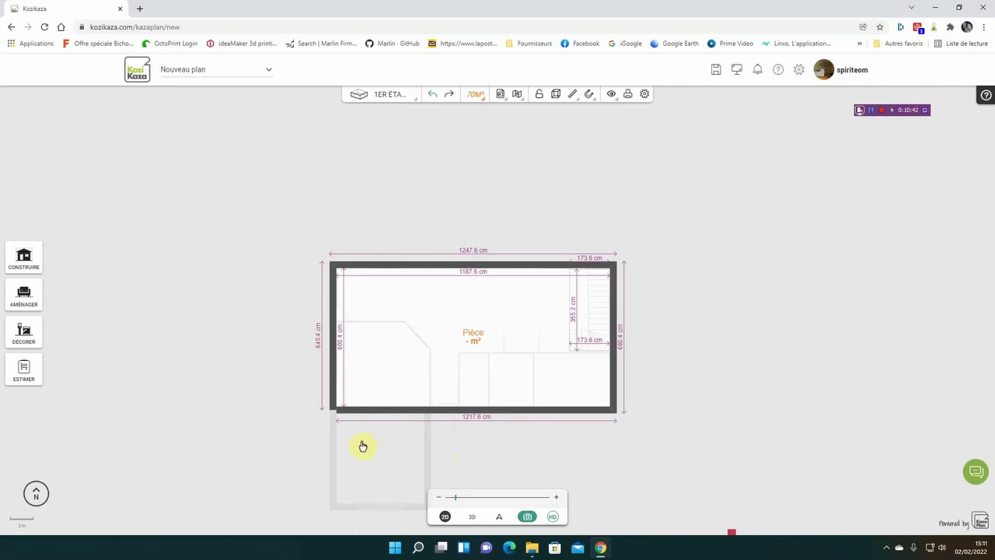
Extend the first floor's lower wall to the outer left corner, making it 1247.6 cm long and closing the room.
left_click(347, 410)
left_click_drag(337, 410, 312, 400)
scroll(334, 420, "up", 5)
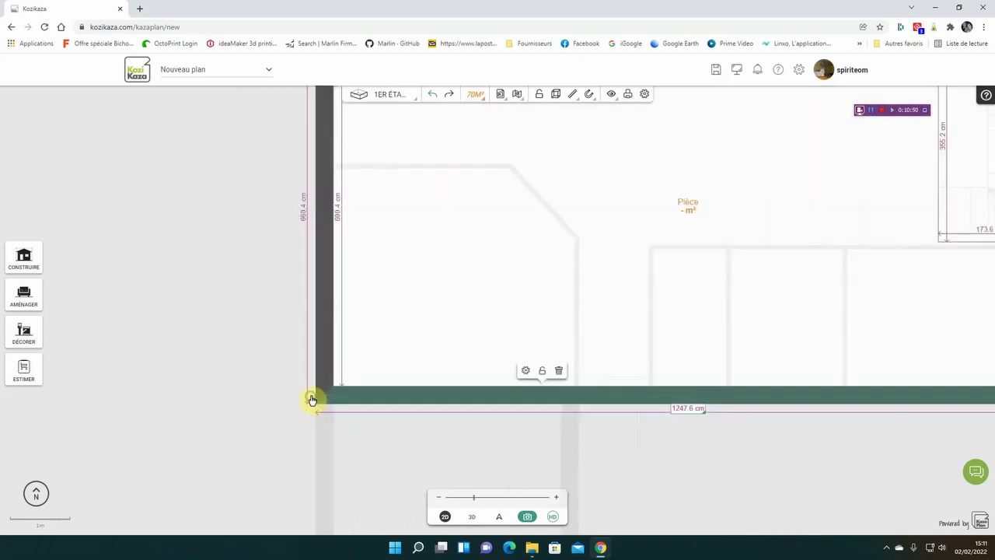
scroll(458, 428, "down", 5)
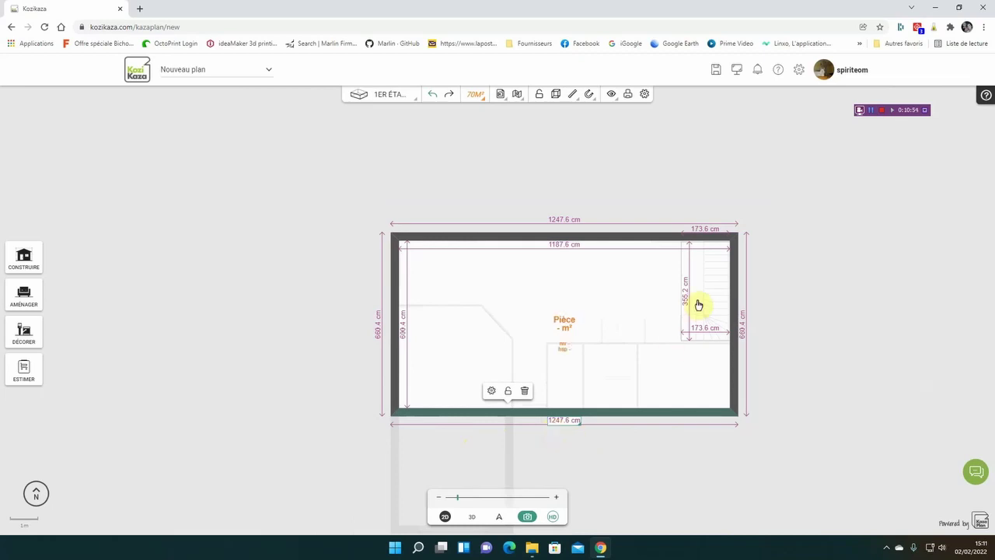
Start a 7 cm Cloison partition at the edge of the first floor's stairwell opening.
scroll(667, 349, "up", 3)
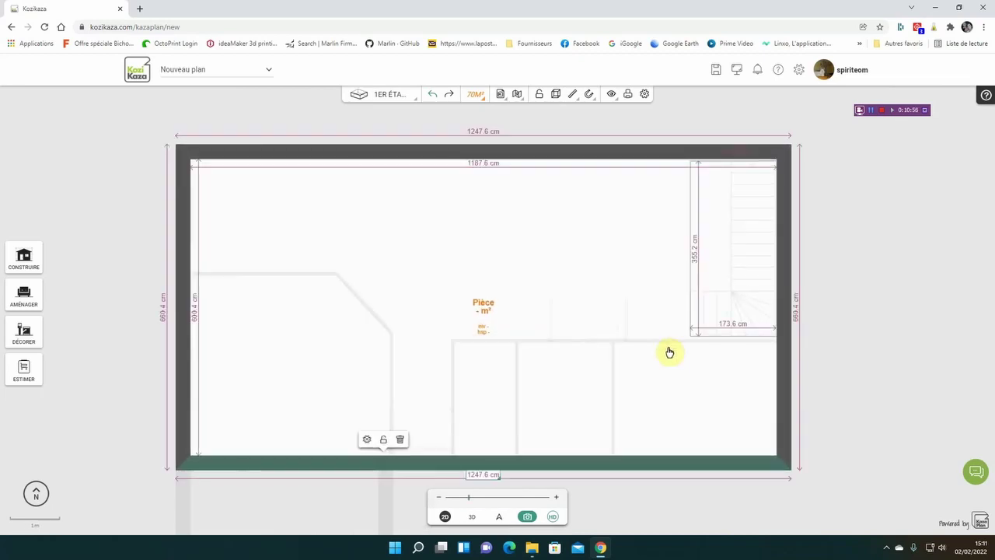
scroll(655, 311, "up", 2)
scroll(655, 311, "down", 2)
left_click(687, 296)
scroll(686, 296, "down", 2)
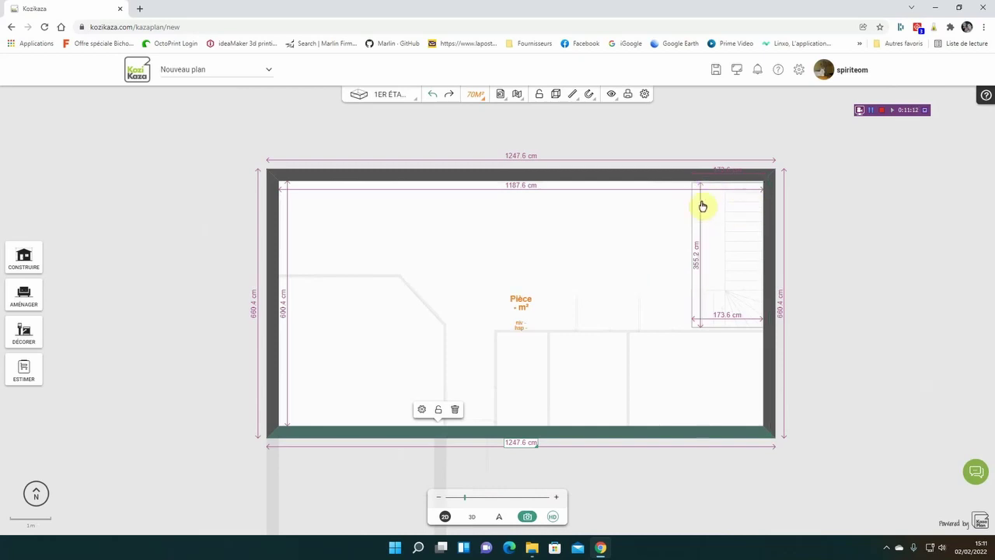
scroll(544, 281, "down", 2)
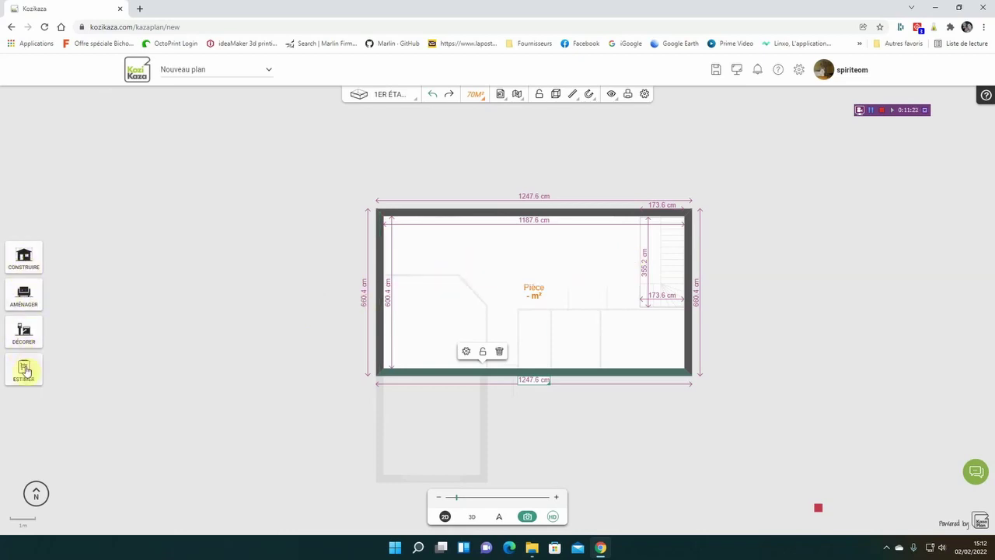
left_click(31, 301)
left_click(11, 263)
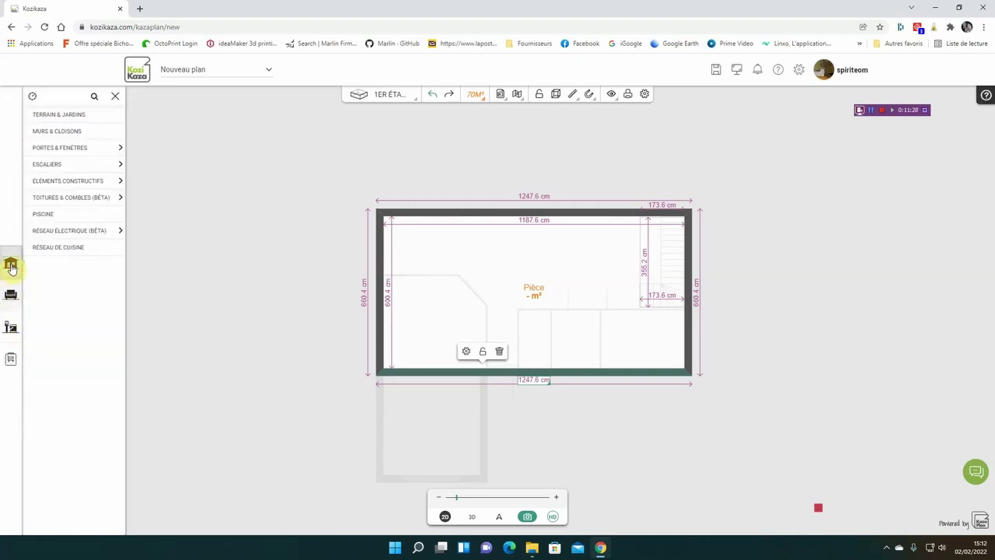
left_click(73, 131)
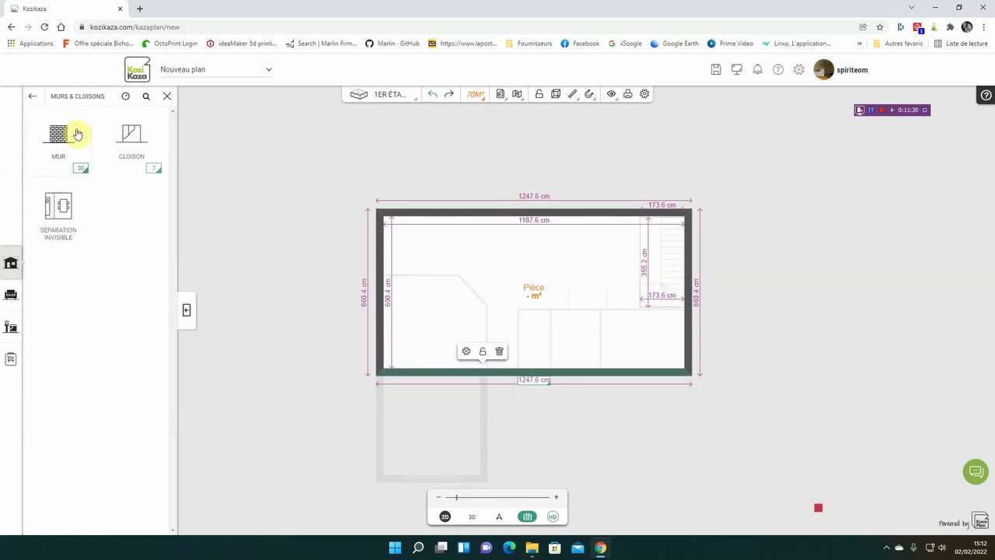
left_click(126, 139)
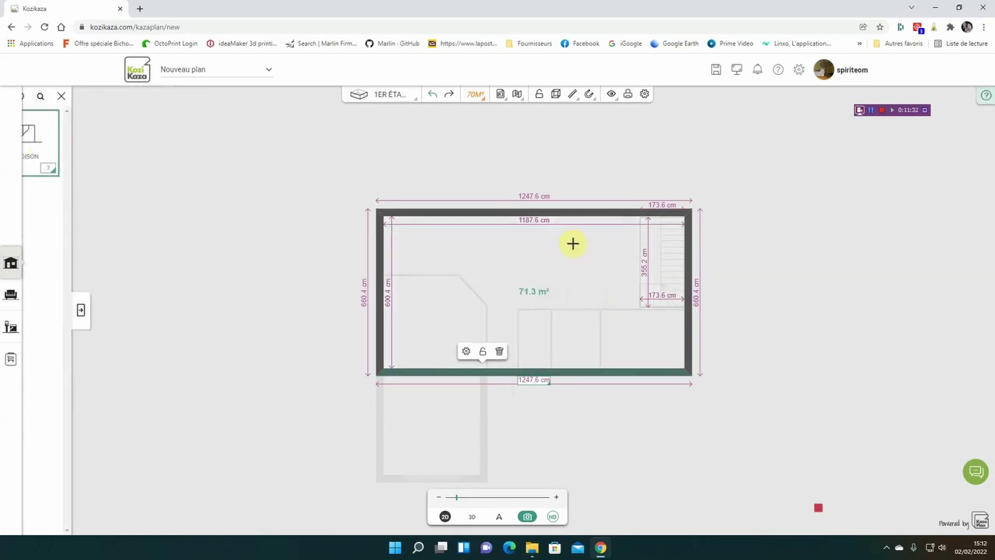
left_click(639, 236)
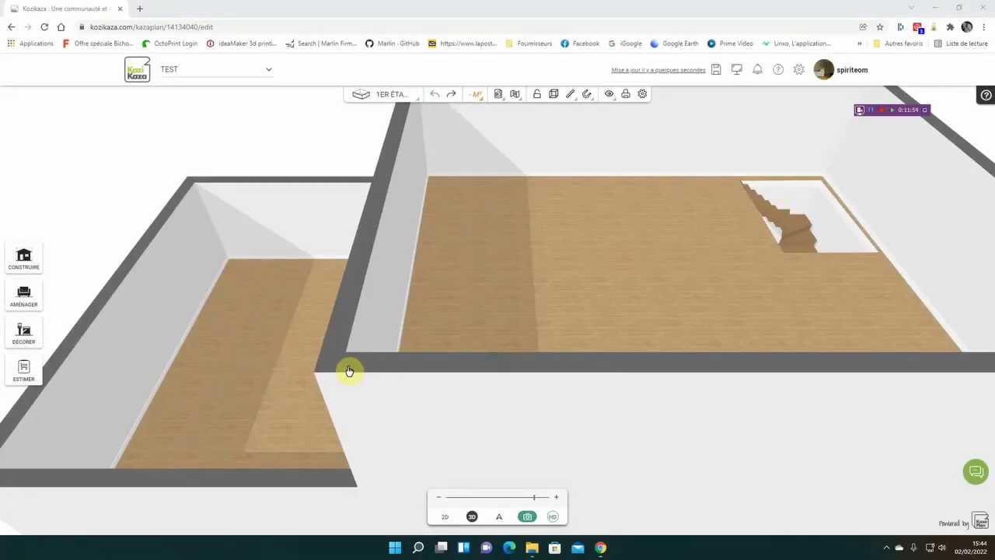
Examine the TEST plan in 3D around its stairwell, comparing the 1er étage with the RDC staircase.
scroll(349, 371, "down", 5)
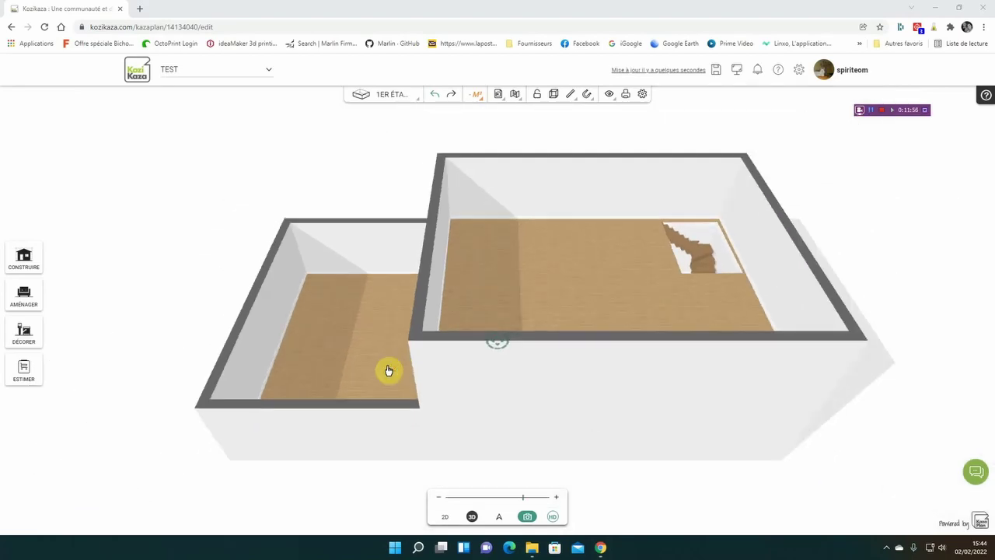
mouse_move(460, 405)
left_mouse_down()
mouse_move(453, 373)
mouse_move(772, 319)
mouse_move(680, 382)
mouse_move(453, 394)
left_mouse_up()
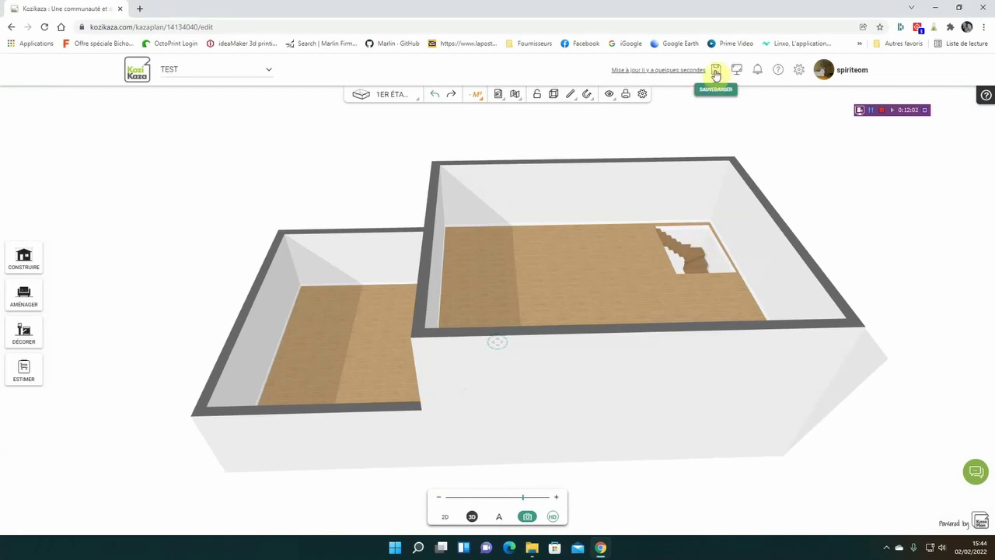
left_click_drag(692, 296, 313, 369)
left_click_drag(570, 407, 464, 386)
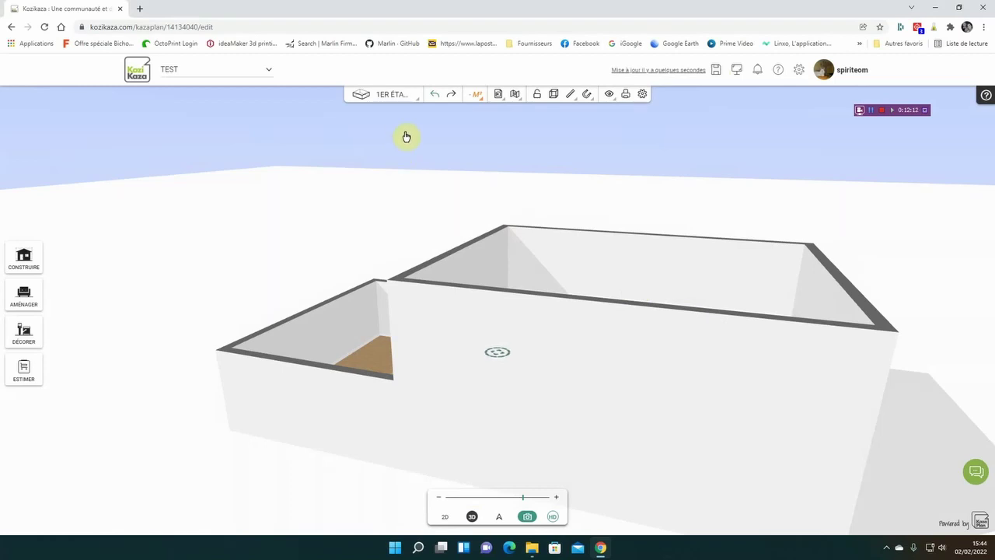
left_click_drag(459, 268, 520, 335)
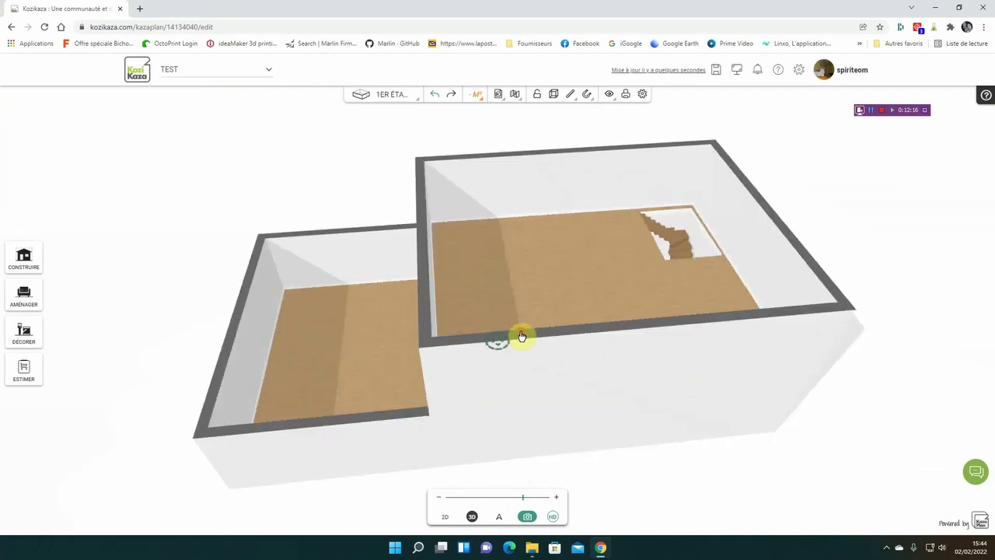
left_click(412, 101)
left_click(382, 177)
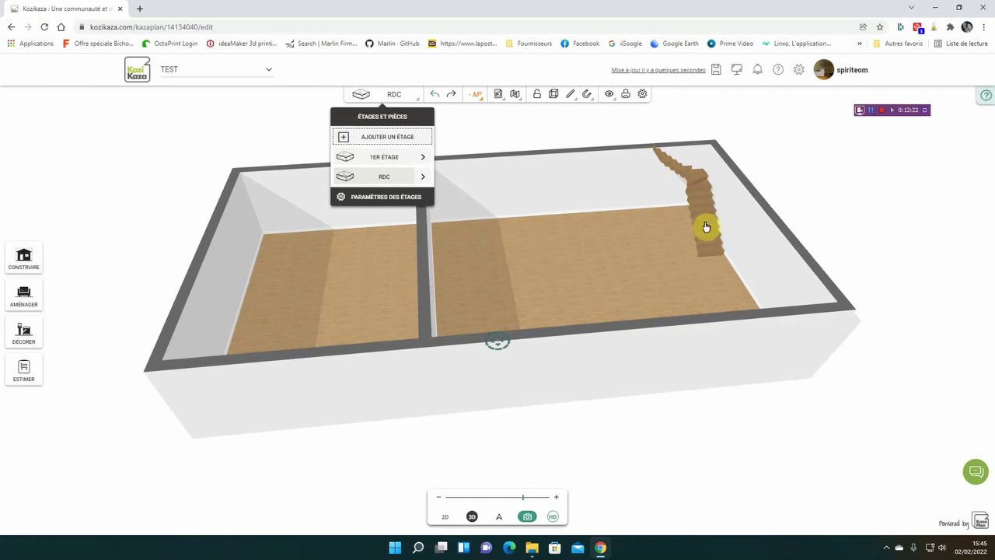
left_click(393, 164)
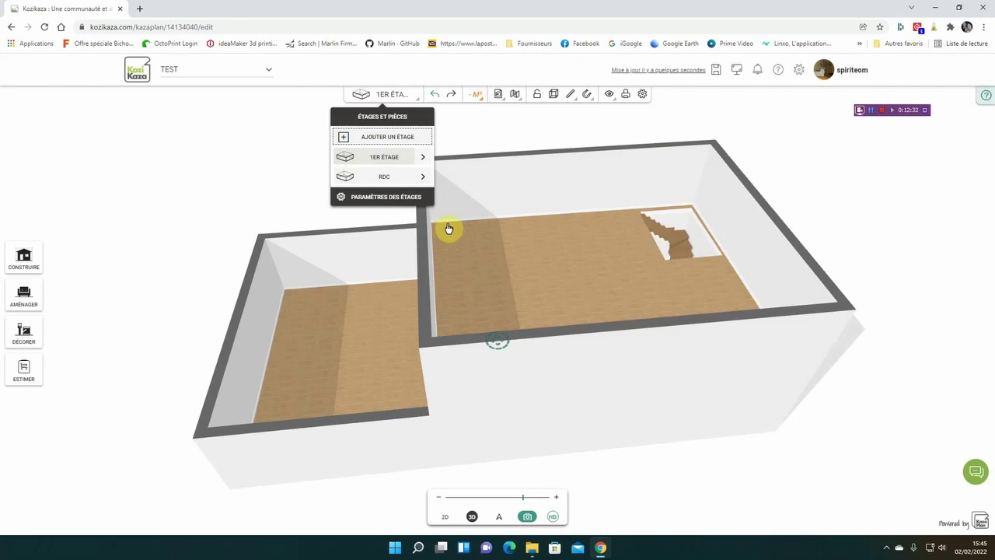
scroll(594, 268, "up", 4)
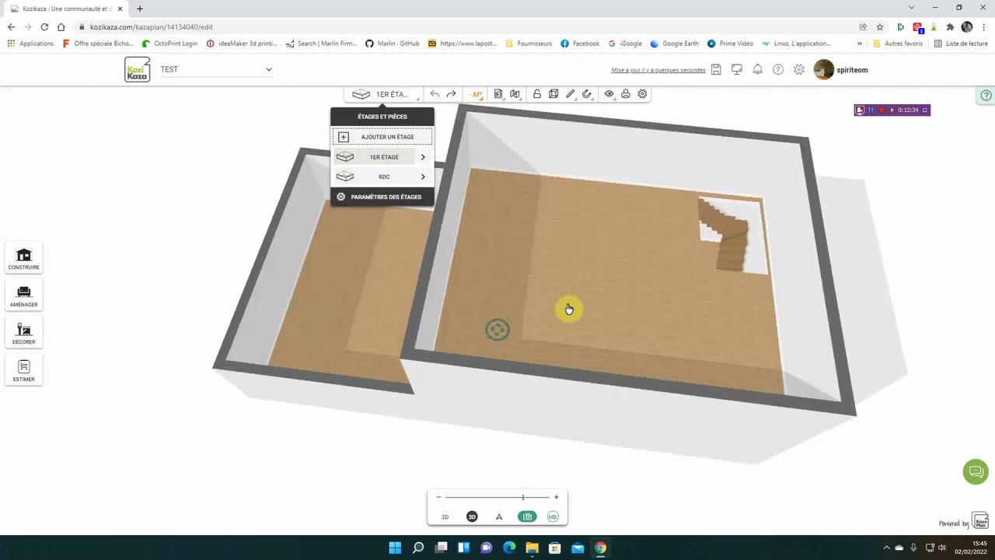
left_click_drag(568, 308, 580, 311)
left_click_drag(574, 234, 614, 213)
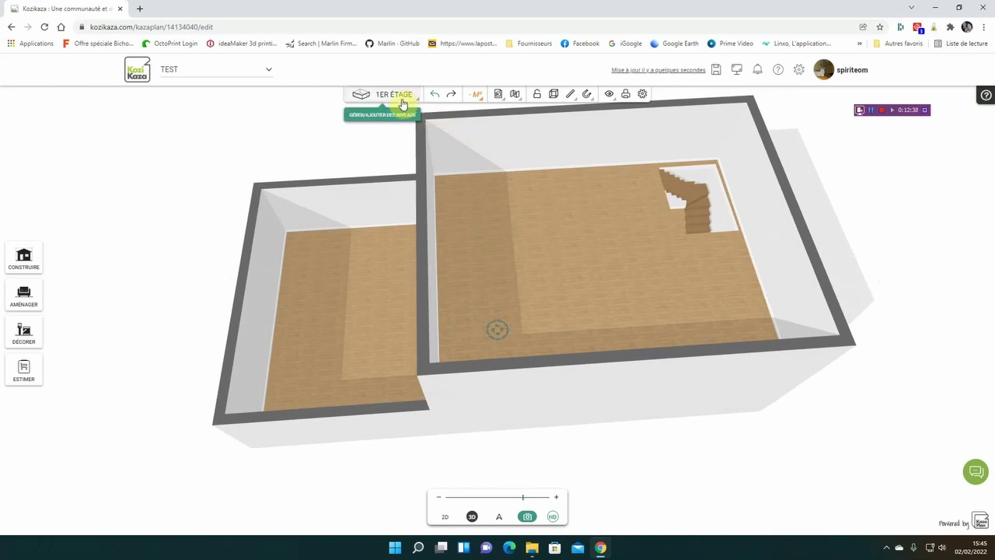
Draw a 205.2 cm Cloison partition along the lower edge of the first floor's stairwell opening.
left_click(24, 257)
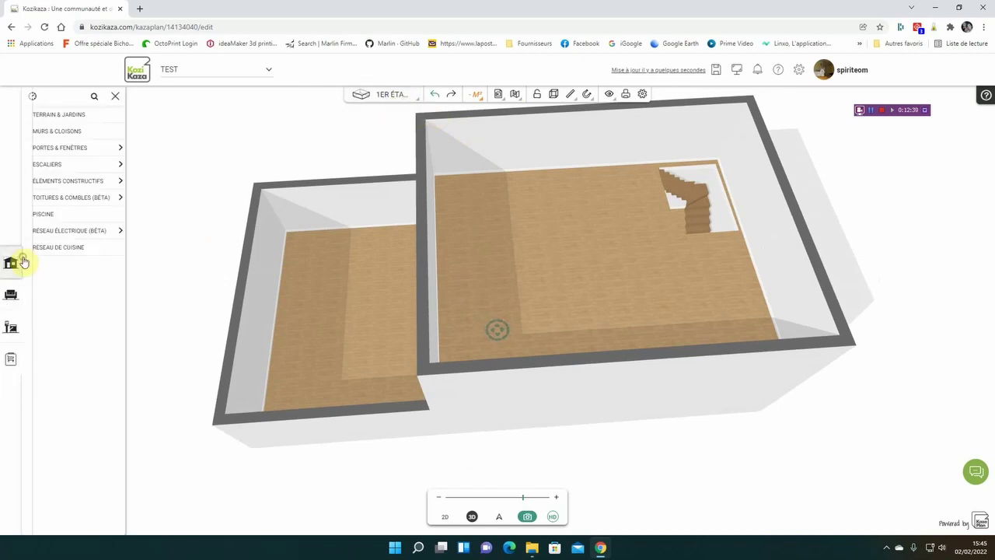
left_click(68, 134)
left_click(134, 145)
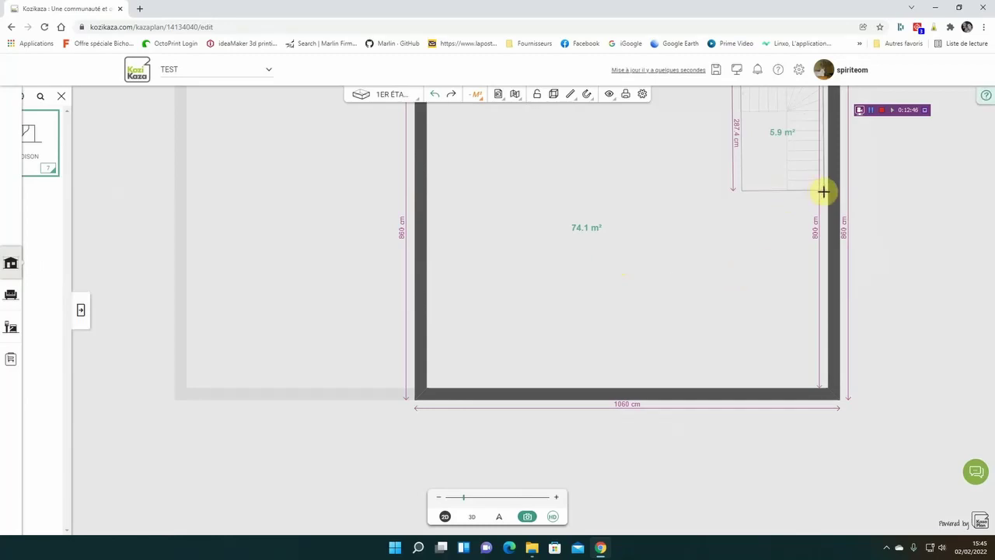
left_click(824, 191)
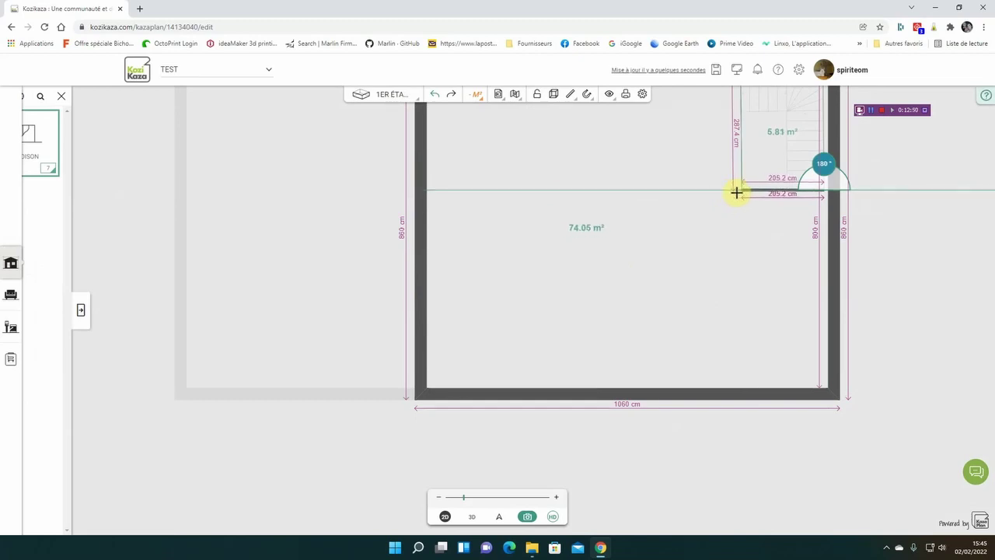
left_click(737, 192)
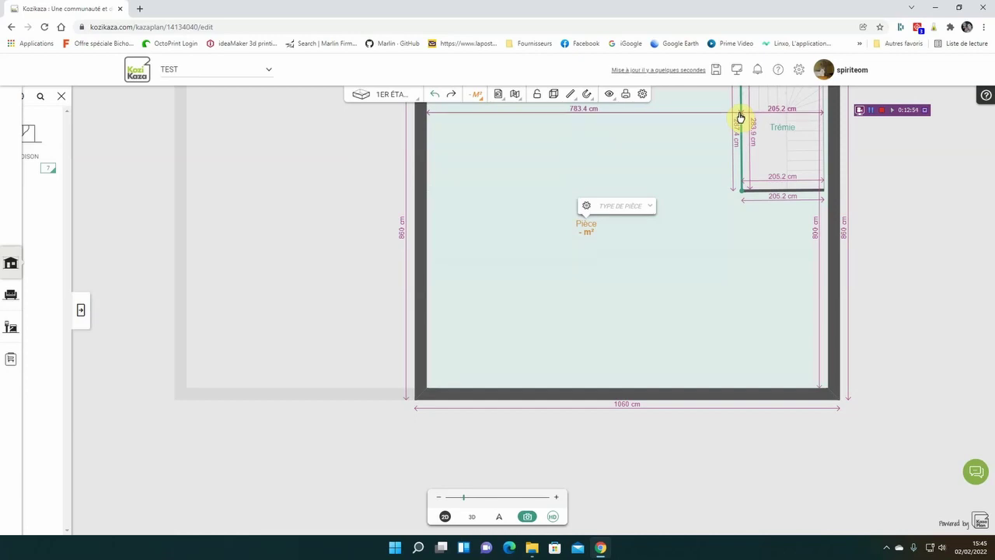
scroll(741, 141, "down", 2)
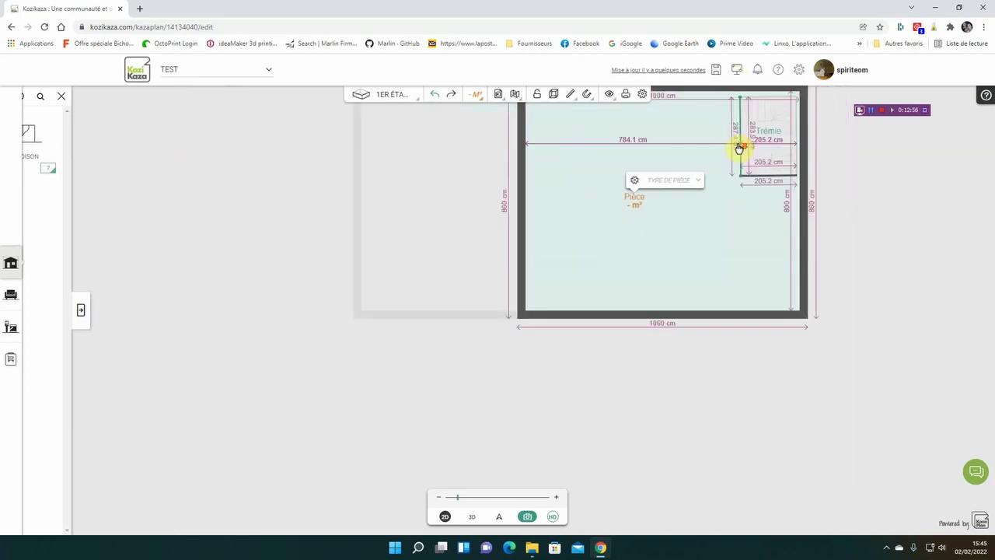
left_click(740, 104)
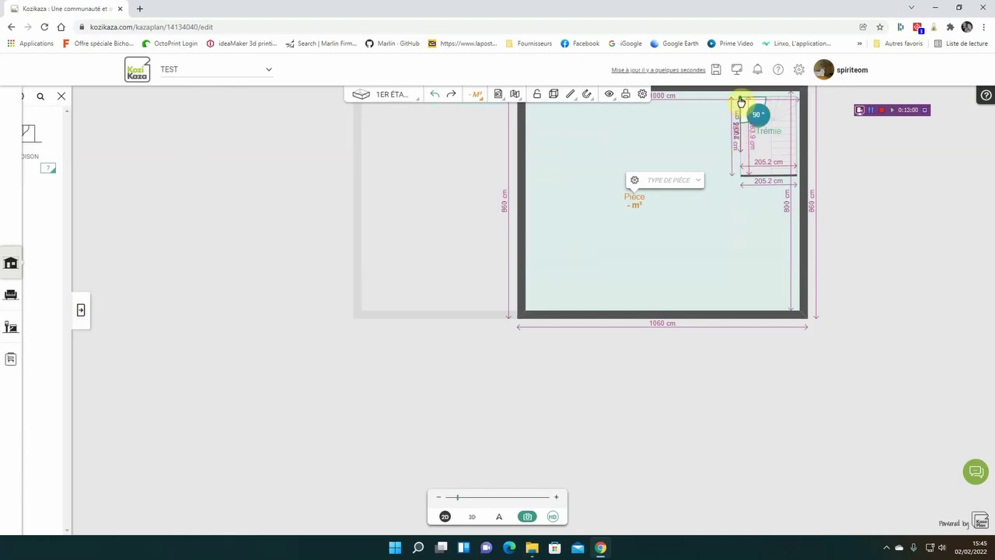
left_click(740, 101)
left_click(739, 178)
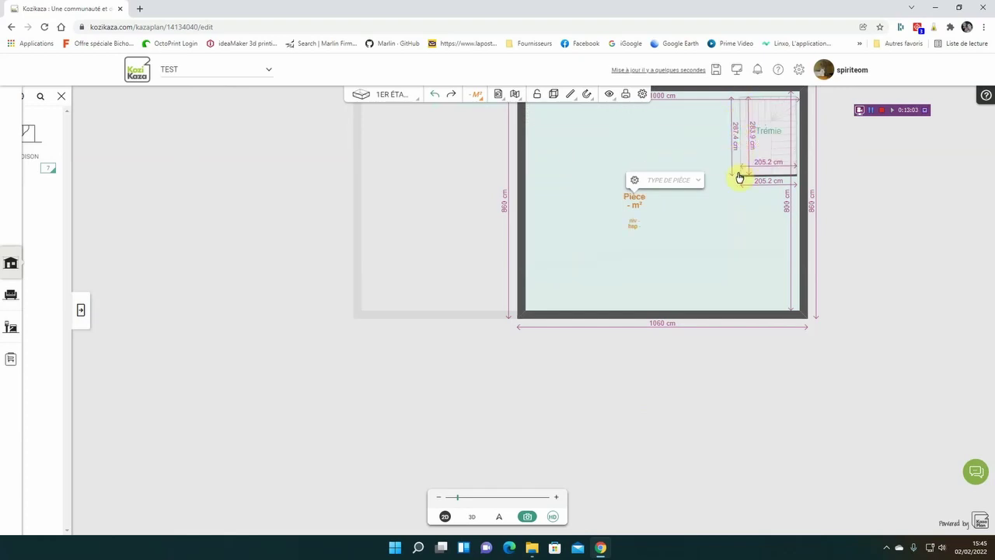
left_click(743, 124)
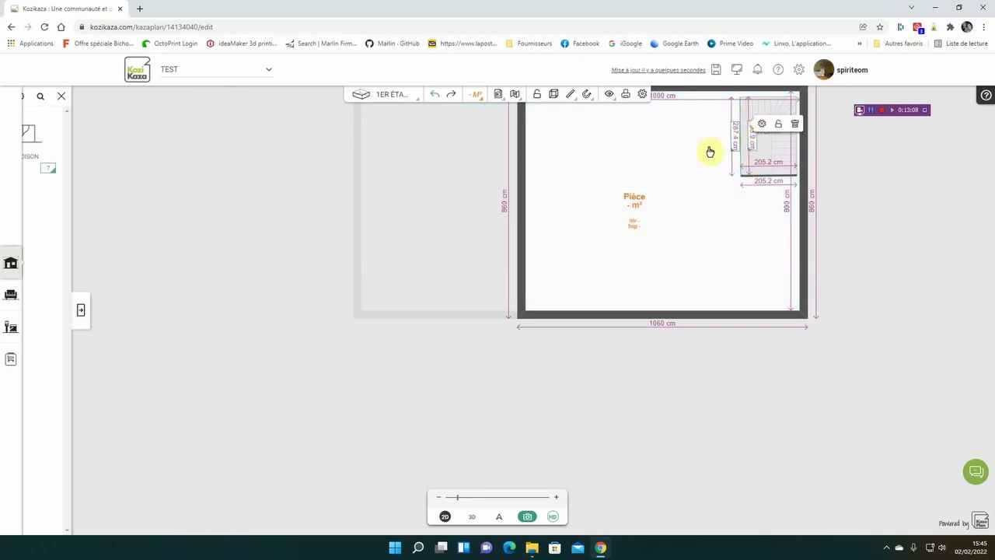
Extend the partition below the stairwell to the inner face of the adjacent exterior wall, making it 214.7 cm long.
scroll(718, 185, "down", 1)
scroll(721, 192, "up", 1)
left_click_drag(699, 207, 678, 288)
scroll(684, 289, "up", 1)
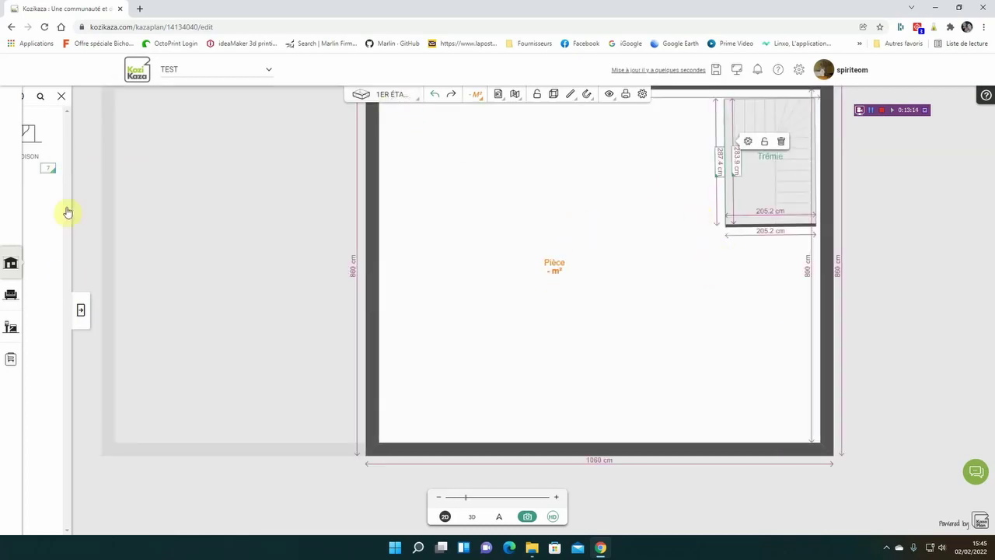
left_click(81, 309)
left_click(805, 226)
left_click_drag(807, 228, 829, 228)
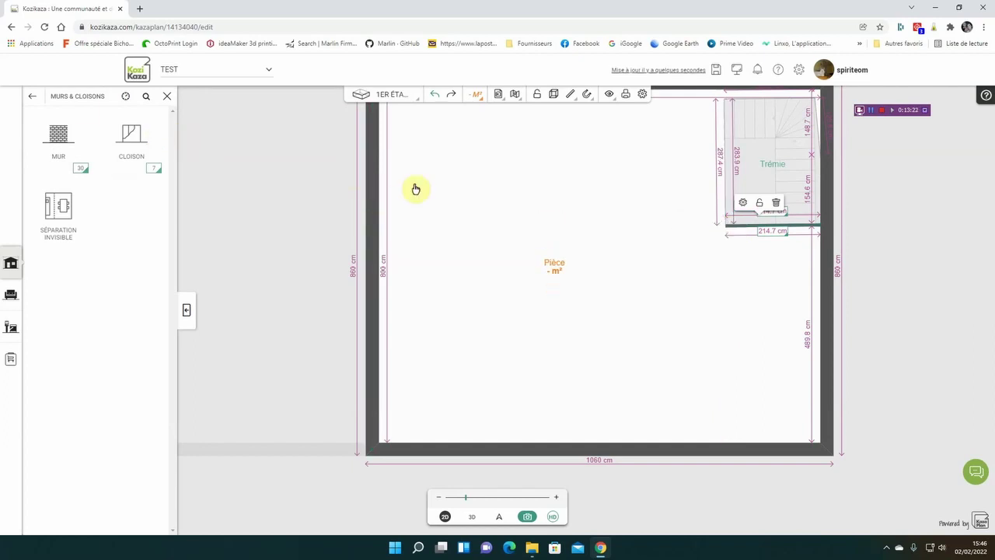
Draw a vertical Cloison partition from the free end of the stairwell partition up to the upper exterior wall.
left_click(133, 145)
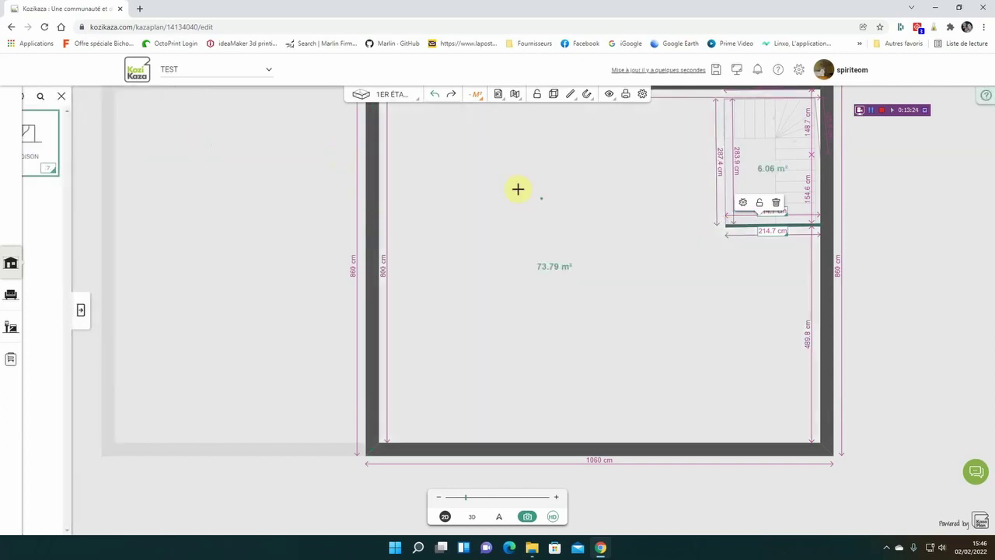
left_click(727, 226)
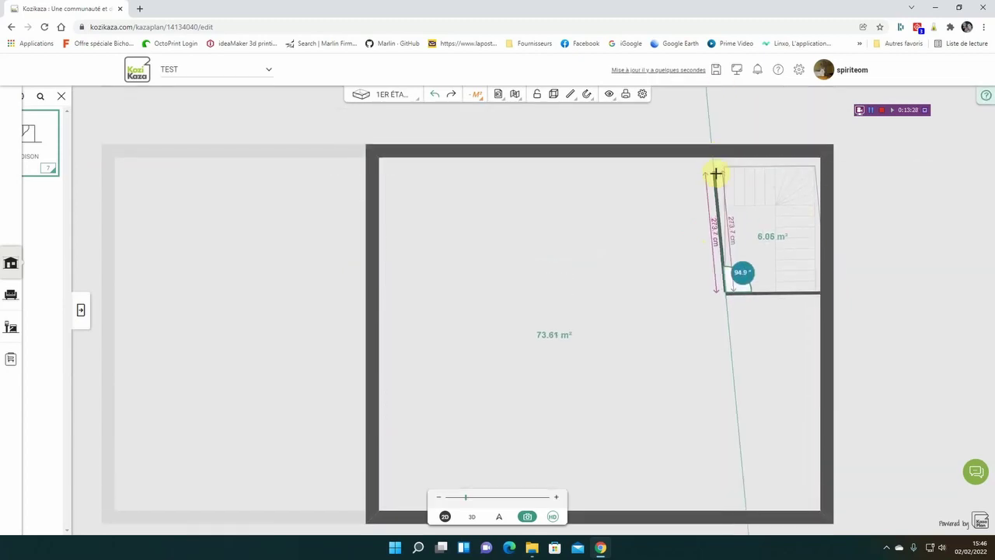
left_click(724, 146)
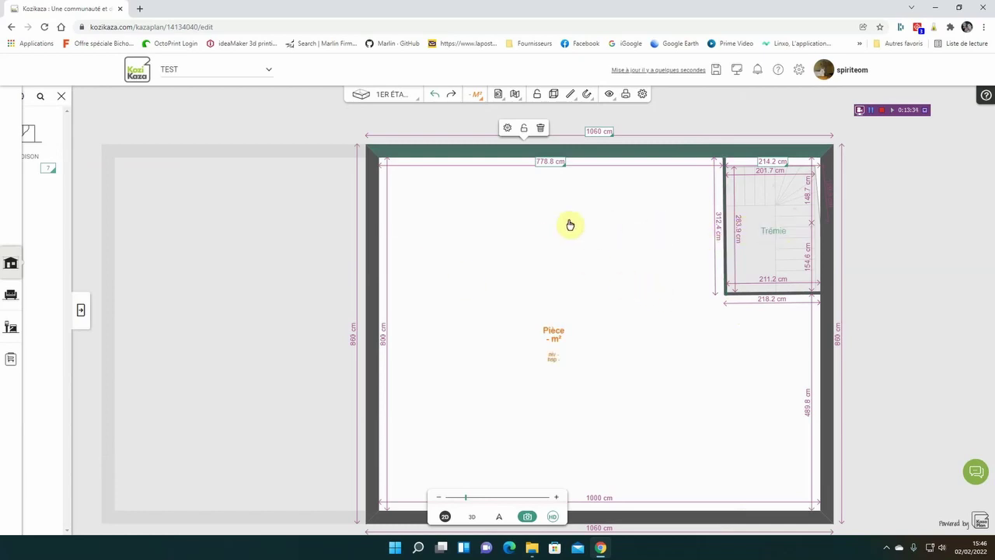
Place a 90 cm wide, 215 cm high opening in the vertical stairwell partition, close to the upper exterior wall.
left_click(81, 309)
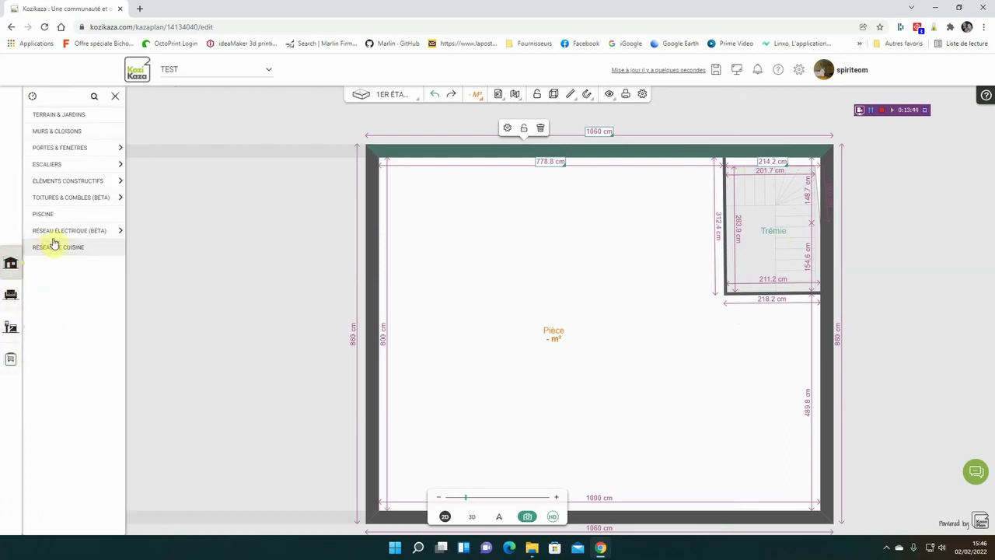
left_click(85, 149)
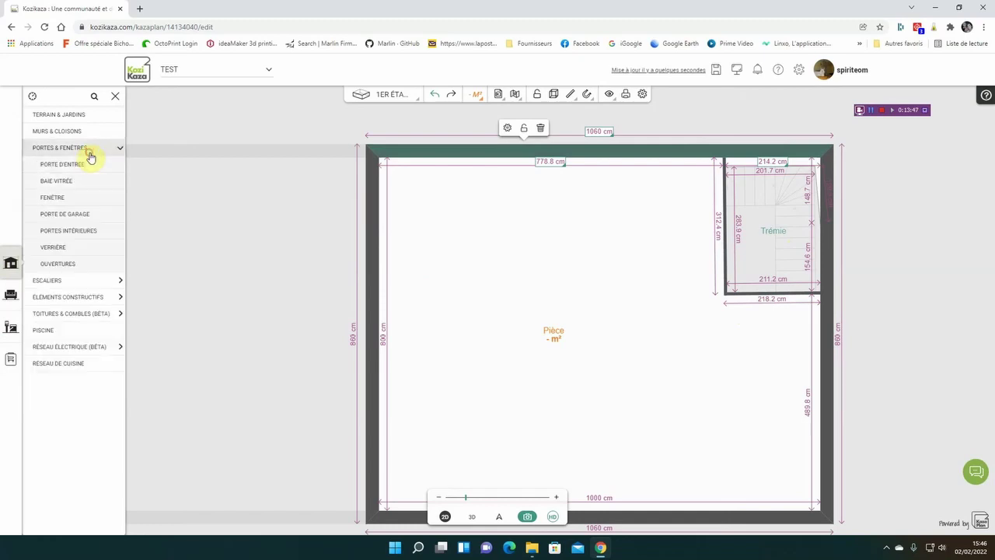
left_click(63, 263)
left_click_drag(68, 176, 723, 189)
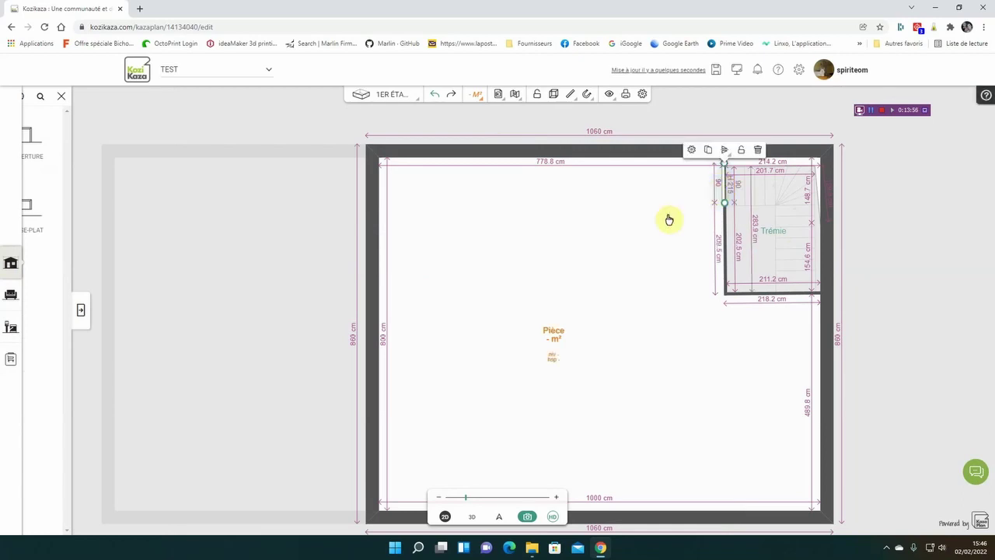
left_click(650, 240)
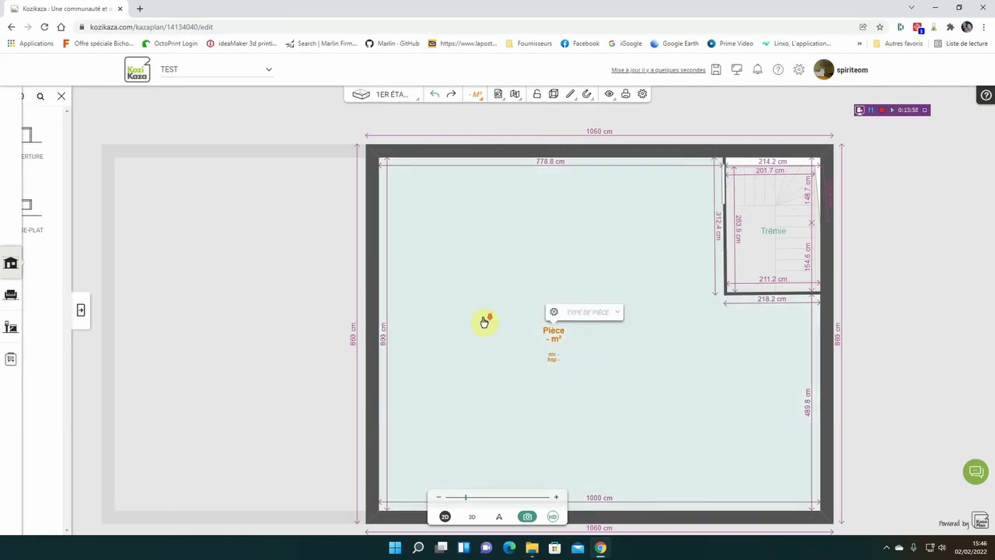
Switch to the RDC level and place a battante garage door, 240 cm wide and 200 cm high, in the garage's lower wall.
scroll(502, 334, "down", 2)
scroll(387, 386, "up", 1)
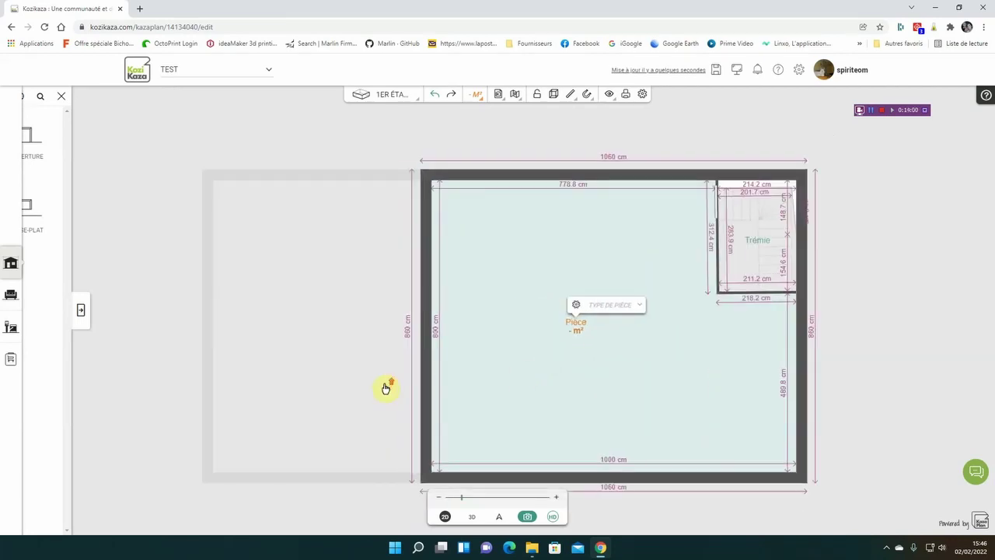
scroll(524, 373, "down", 1)
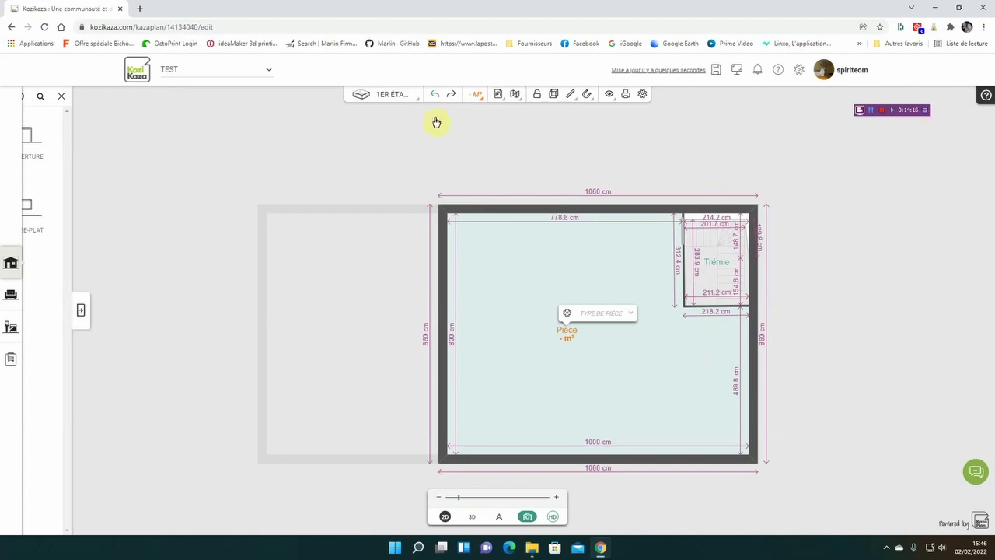
left_click(402, 94)
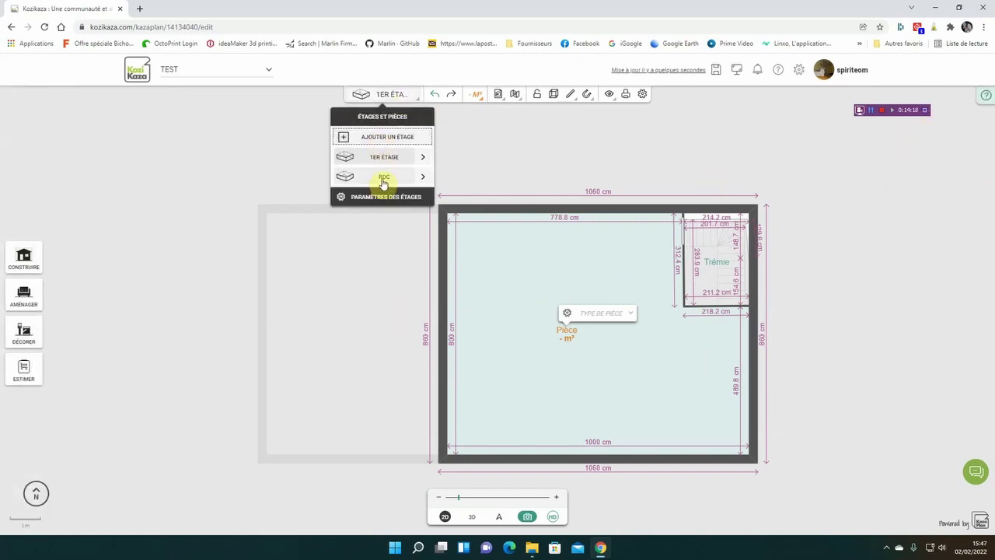
left_click(383, 179)
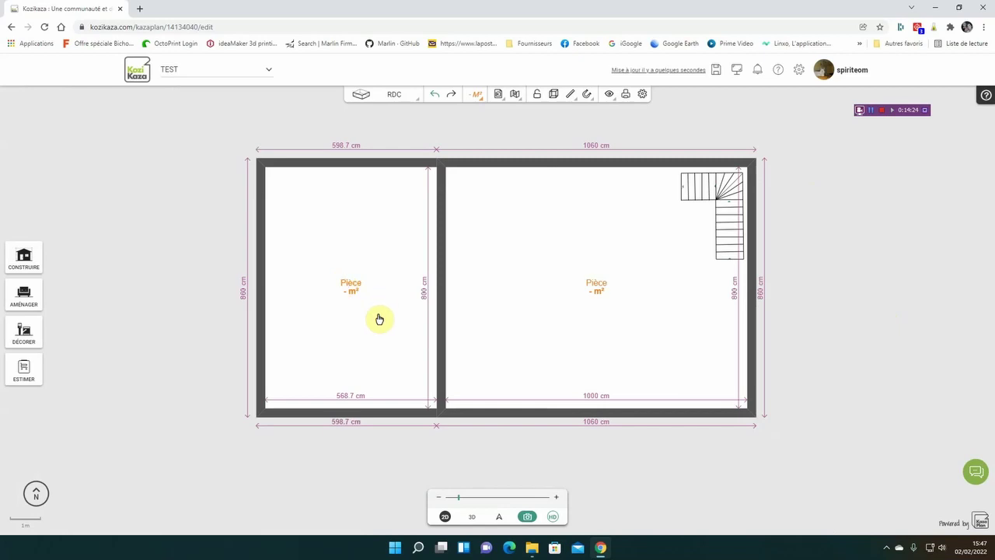
left_click(25, 260)
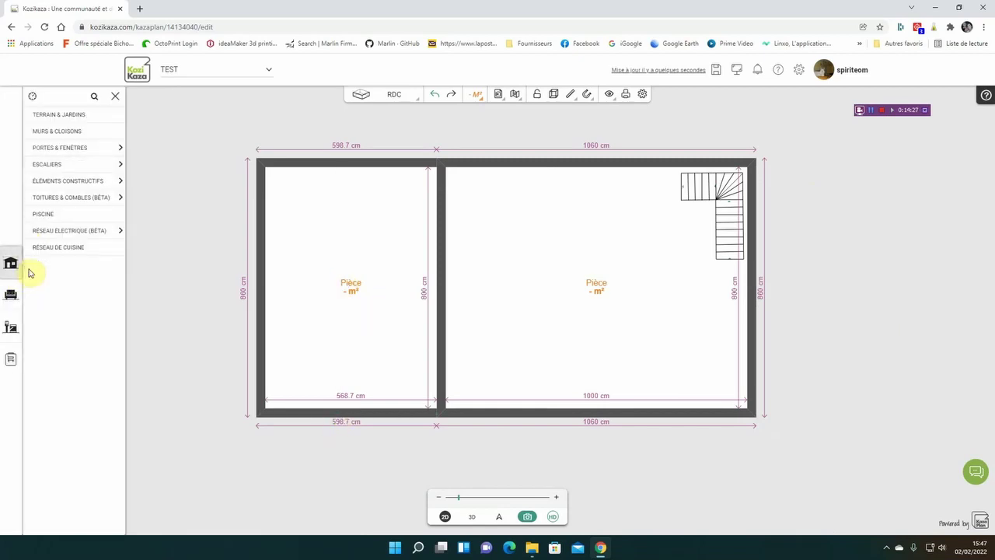
left_click(96, 150)
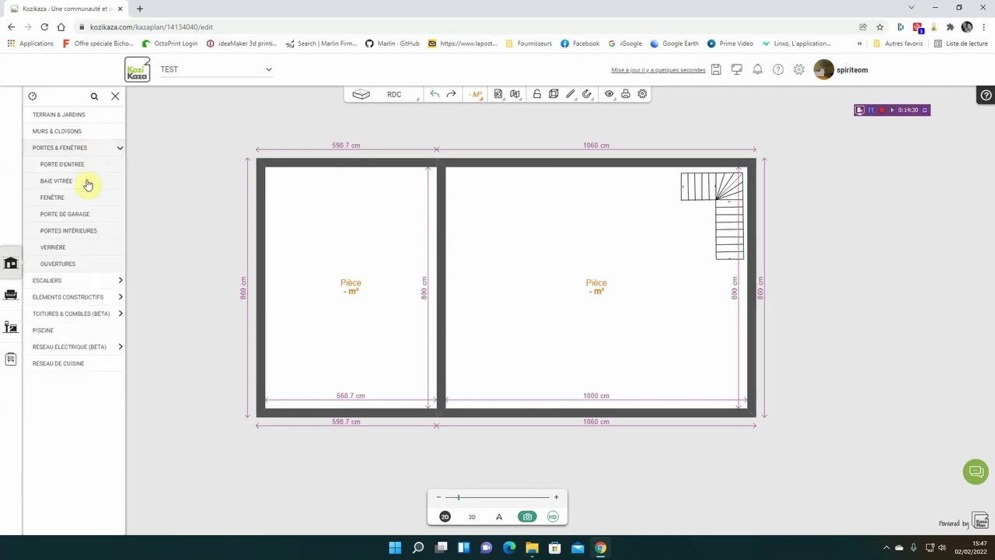
left_click(80, 225)
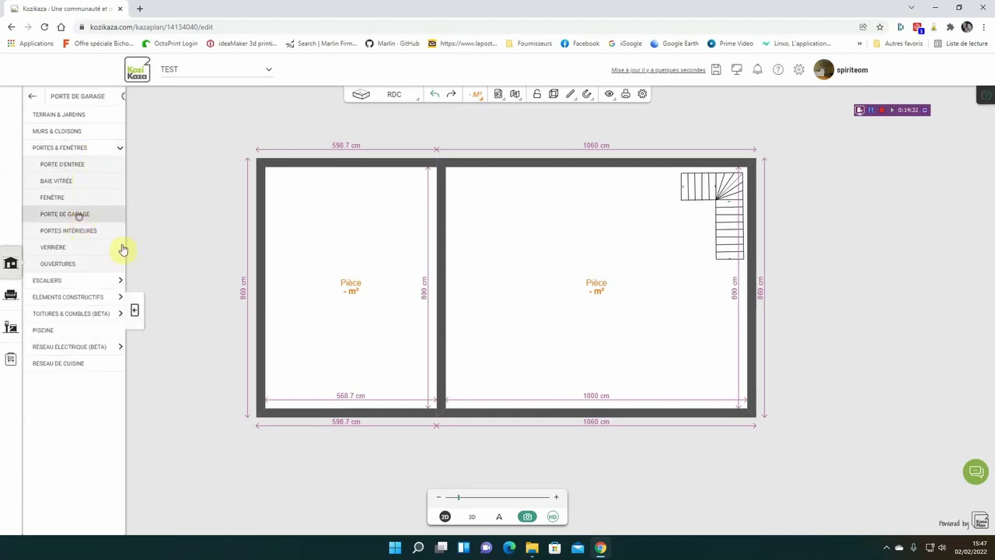
left_click_drag(77, 164, 345, 423)
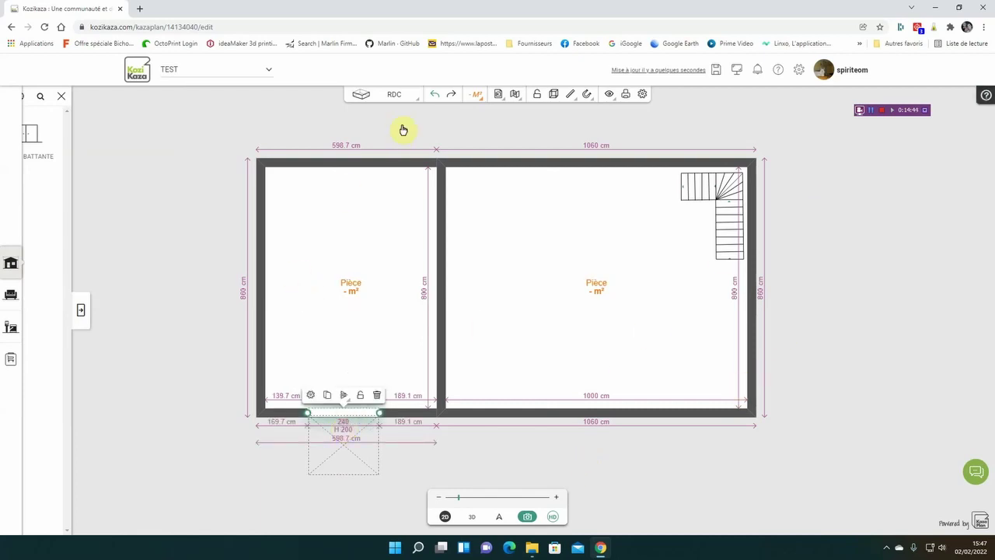
Start a sloped roof over the garage, skipping the introduction and choosing the configuration without combles perdus.
left_click(15, 268)
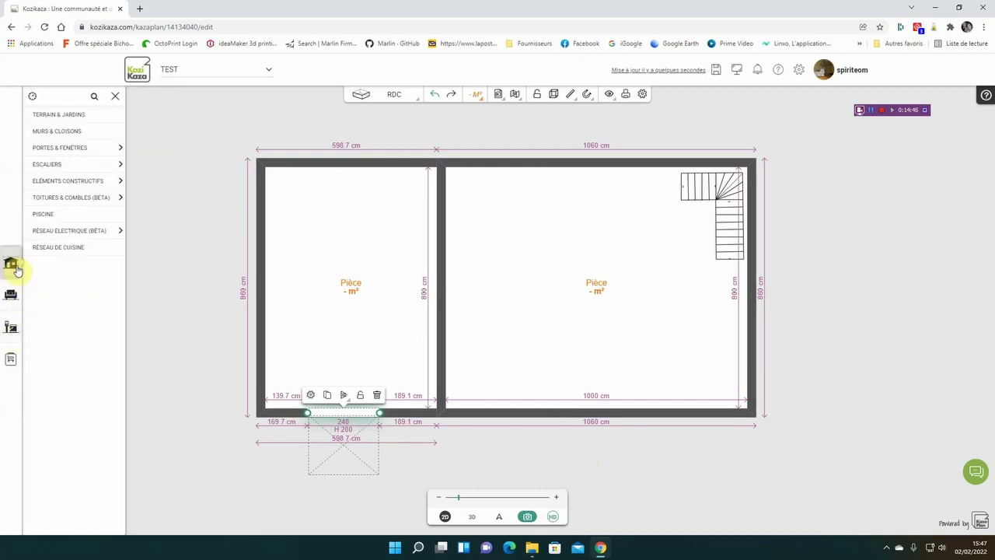
left_click(92, 200)
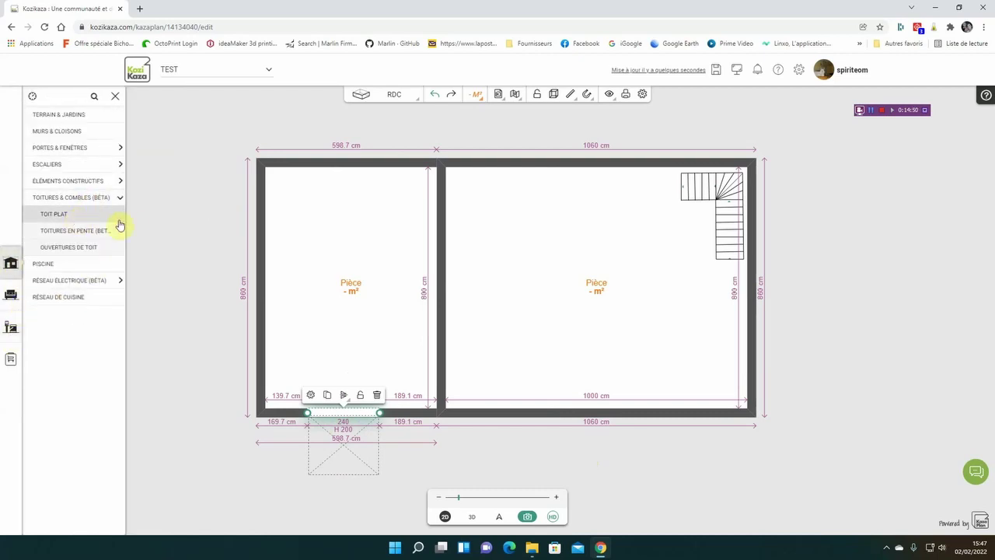
left_click(70, 230)
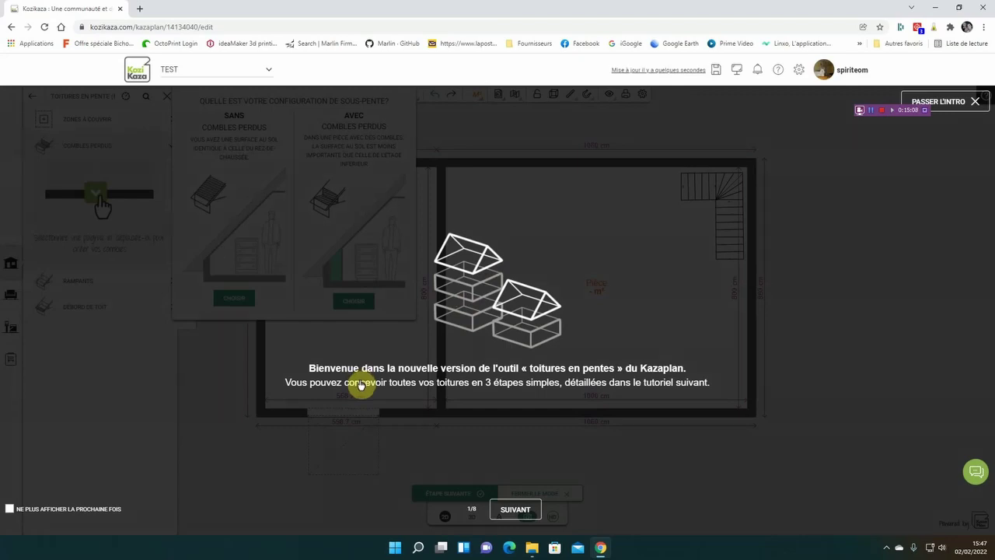
left_click(962, 105)
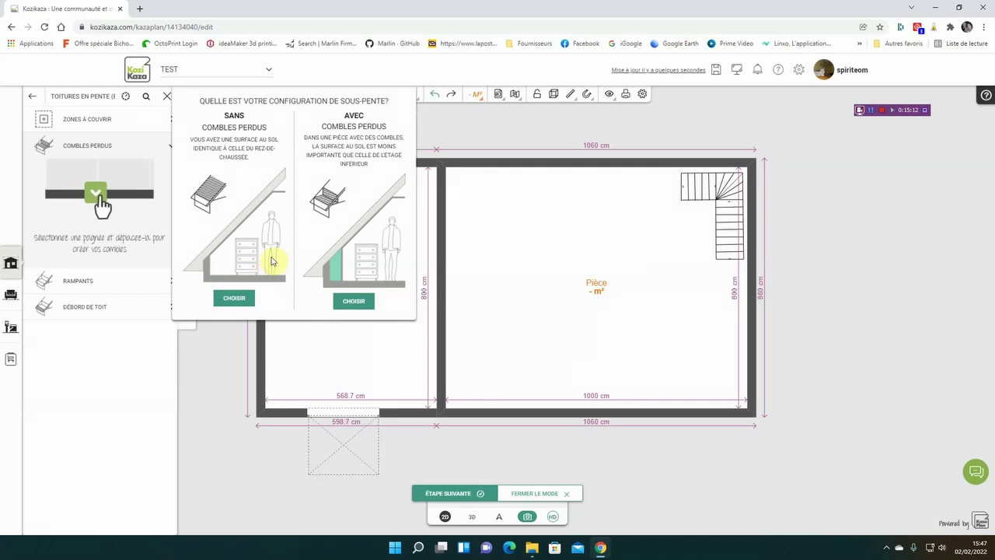
left_click(234, 298)
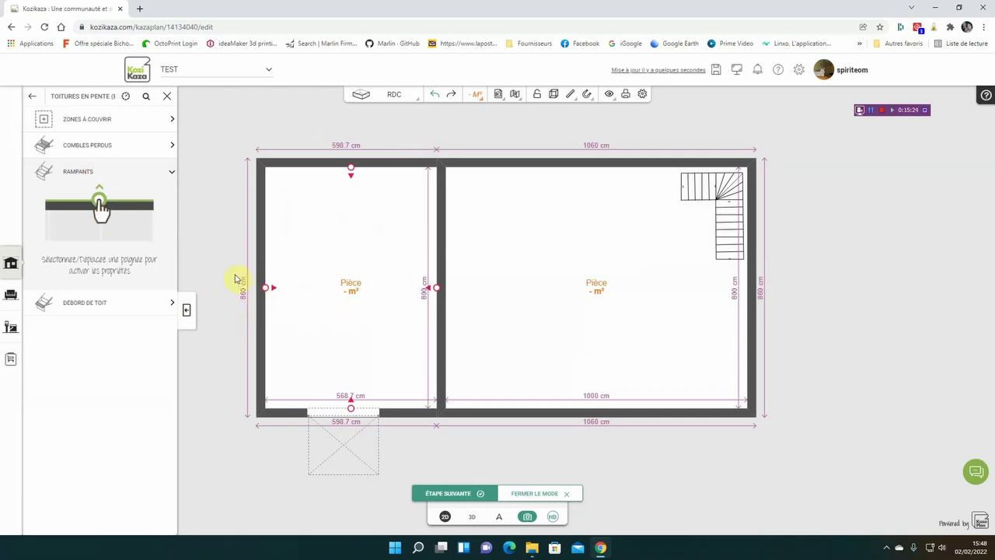
Add a second roof zone to cover and rename the first zone GARAGE.
left_click(104, 126)
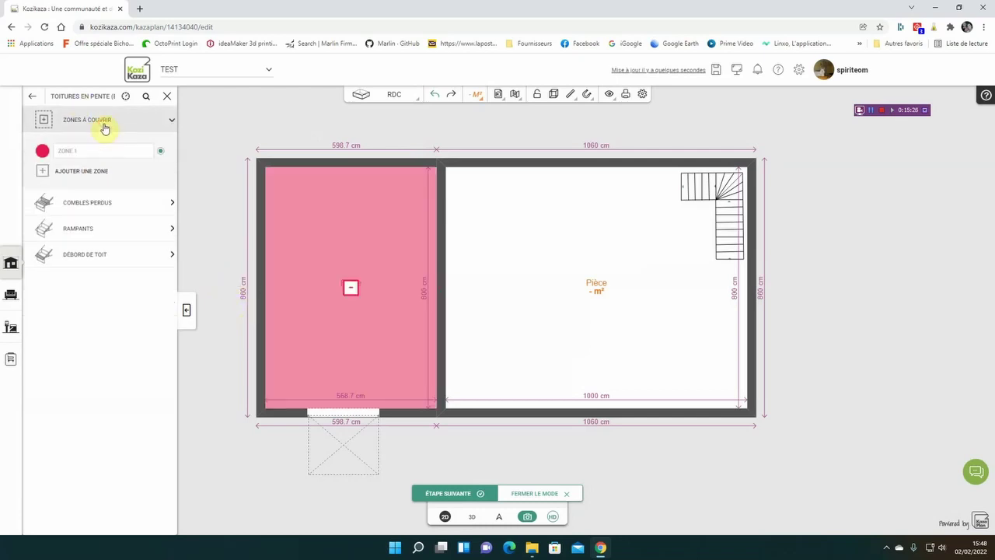
left_click(43, 172)
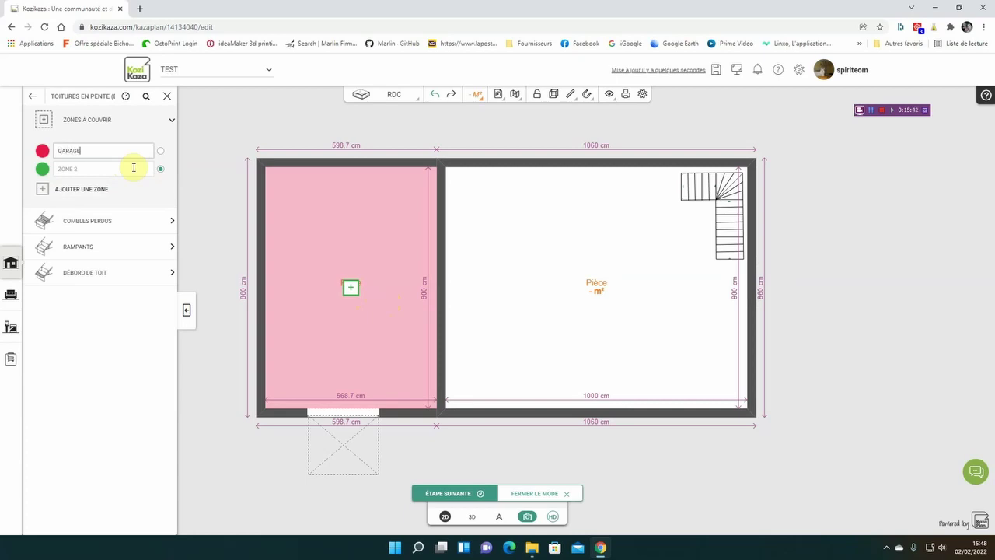
Pull in the garage roof's overhang to the shared wall and to the outer faces of the upper and lower walls.
left_click(101, 277)
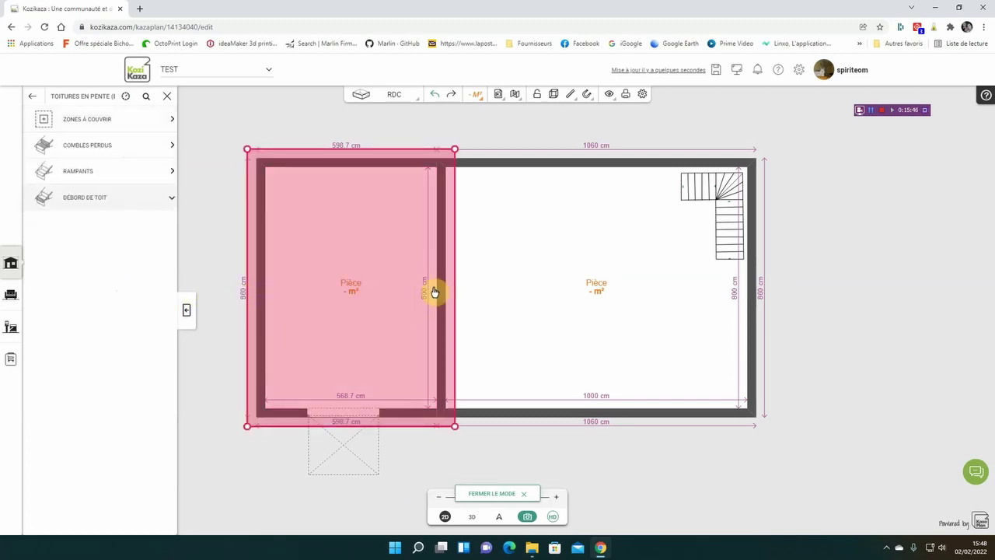
left_click_drag(455, 423, 440, 418)
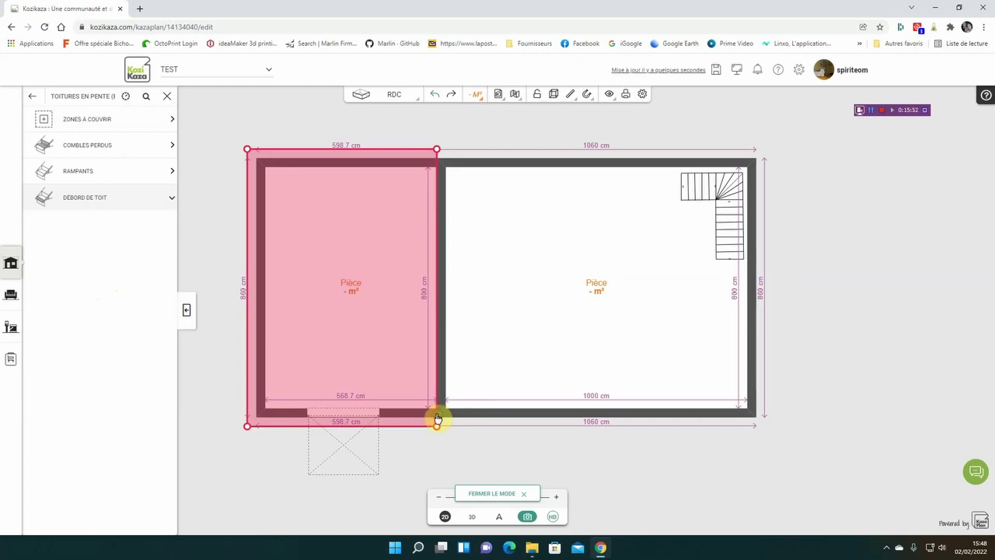
left_click_drag(398, 430, 399, 420)
left_click_drag(389, 150, 393, 159)
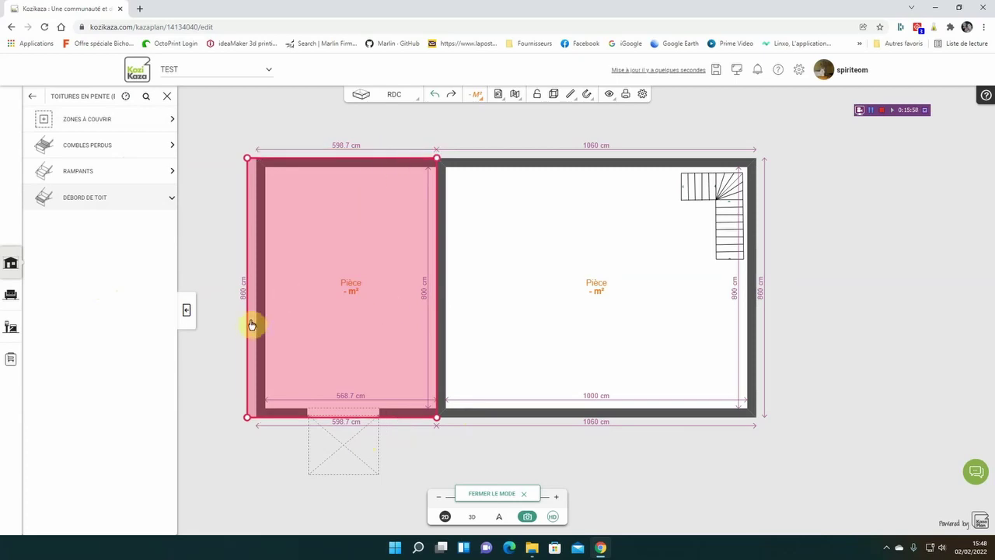
Extend the garage roof's rampant from the outer left wall across to the shared wall and set its hauteur du soubassement to 200 cm.
mouse_move(246, 327)
left_mouse_down()
mouse_move(257, 324)
mouse_move(248, 326)
left_mouse_up()
left_click(101, 172)
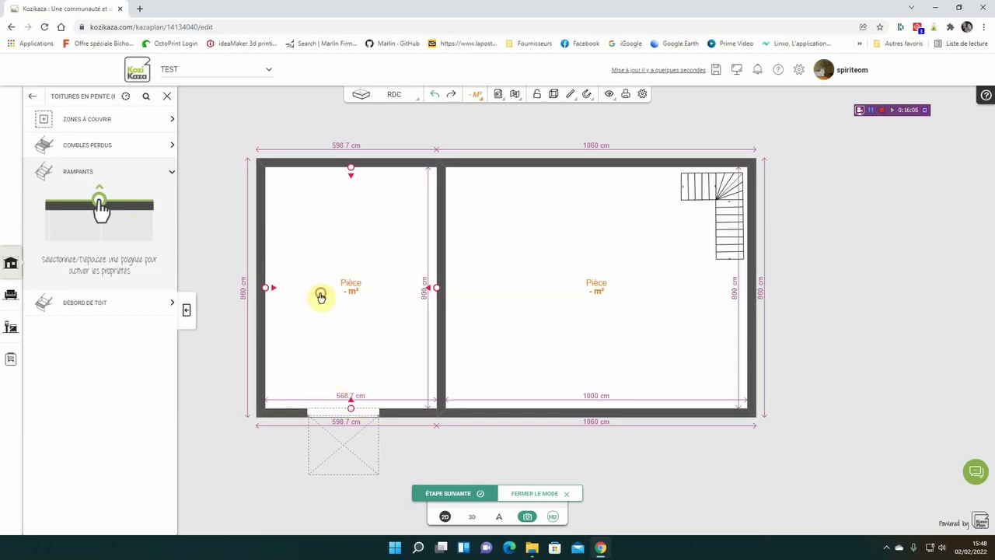
left_click(274, 289)
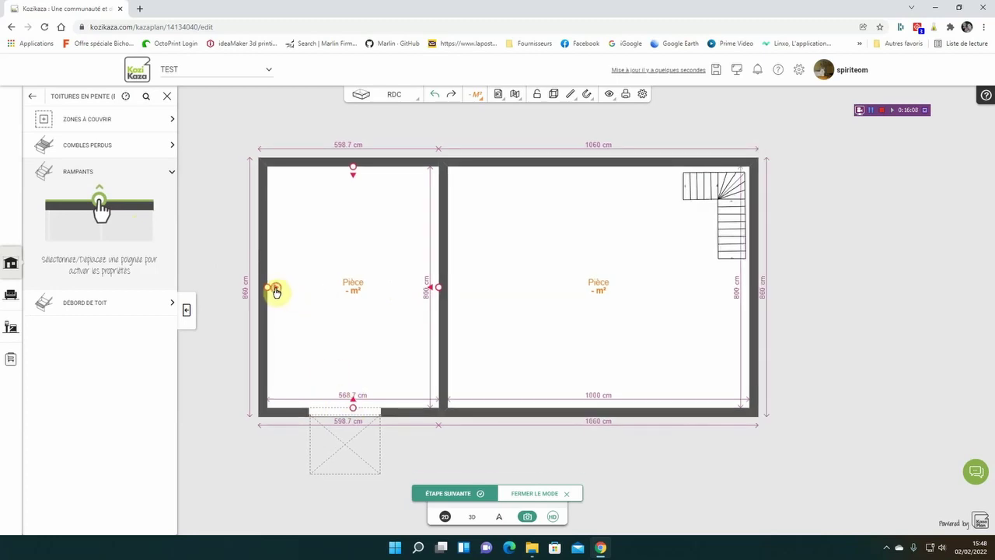
left_click(271, 288)
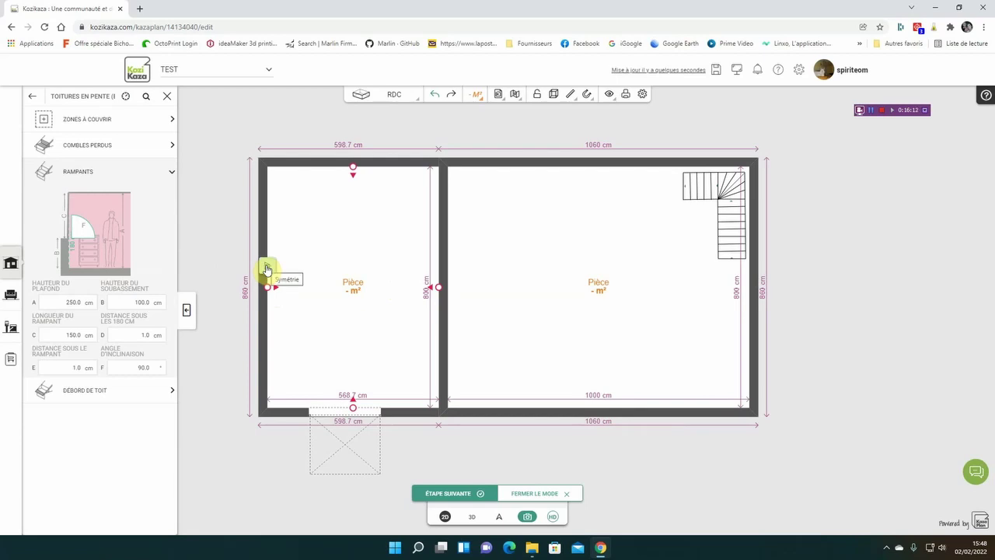
left_click_drag(274, 290, 440, 305)
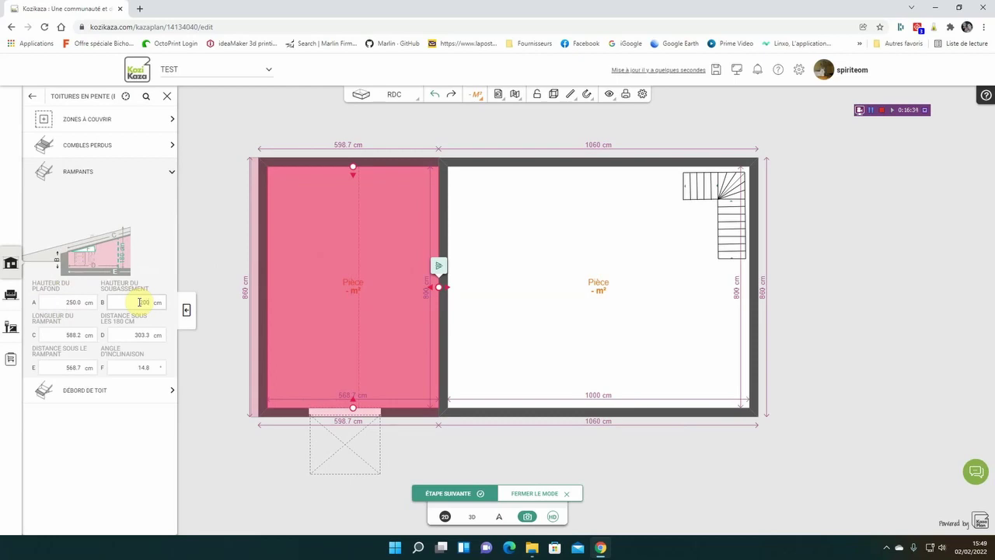
key("Return")
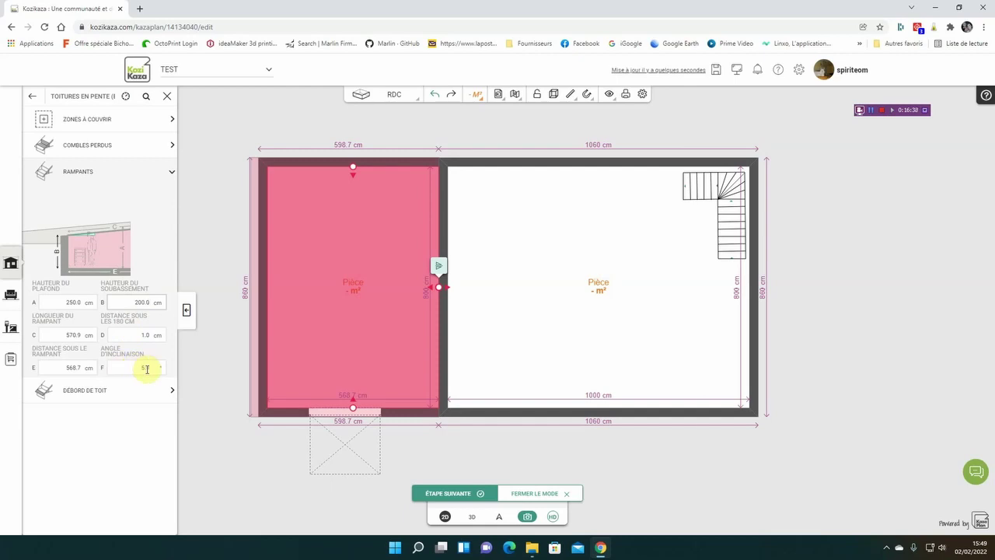
Check the garage roof against the door in 3D and raise the rampant's hauteur du soubassement to 220 cm.
left_click(472, 518)
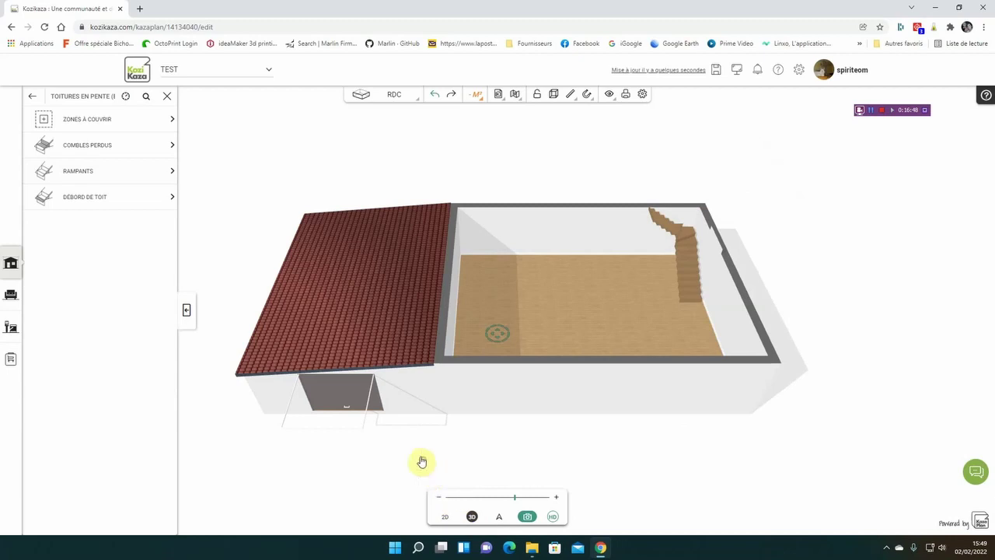
left_click_drag(451, 402, 498, 348)
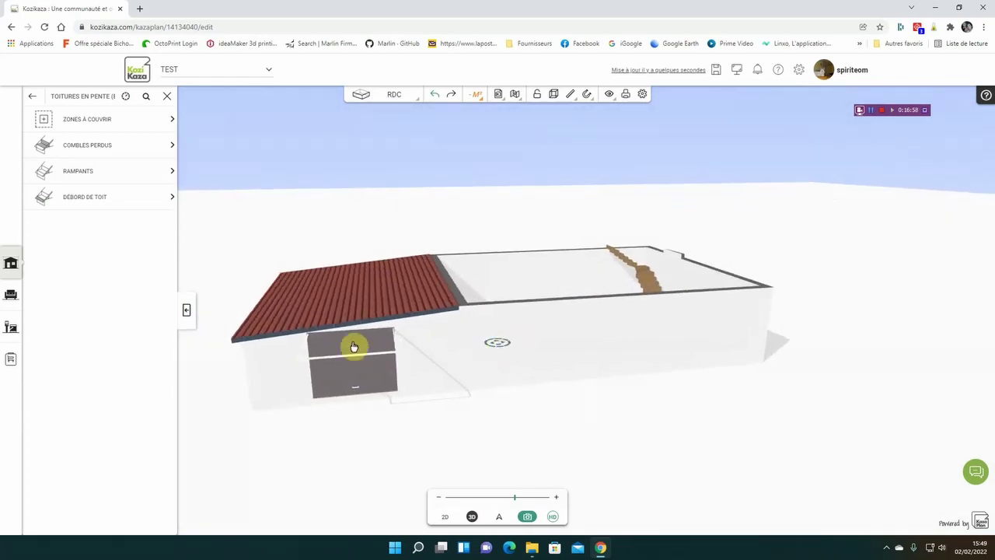
left_click_drag(404, 322, 452, 344)
left_click_drag(334, 345, 379, 345)
scroll(335, 350, "down", 5)
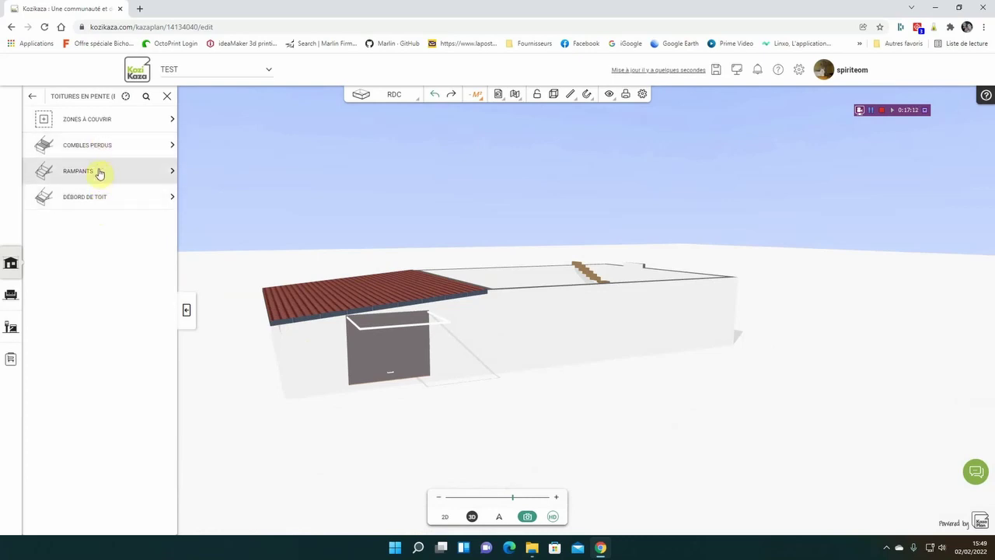
left_click(99, 173)
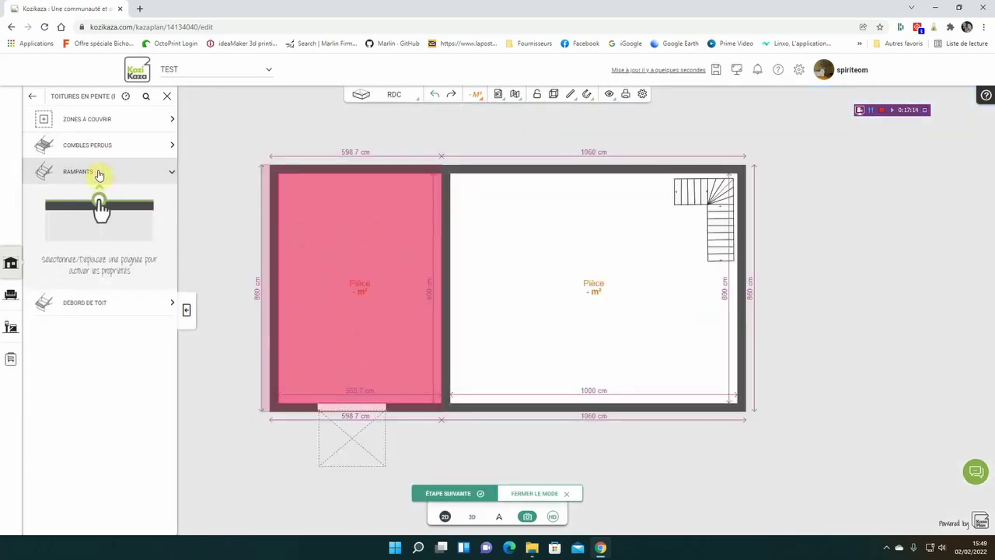
left_click(349, 326)
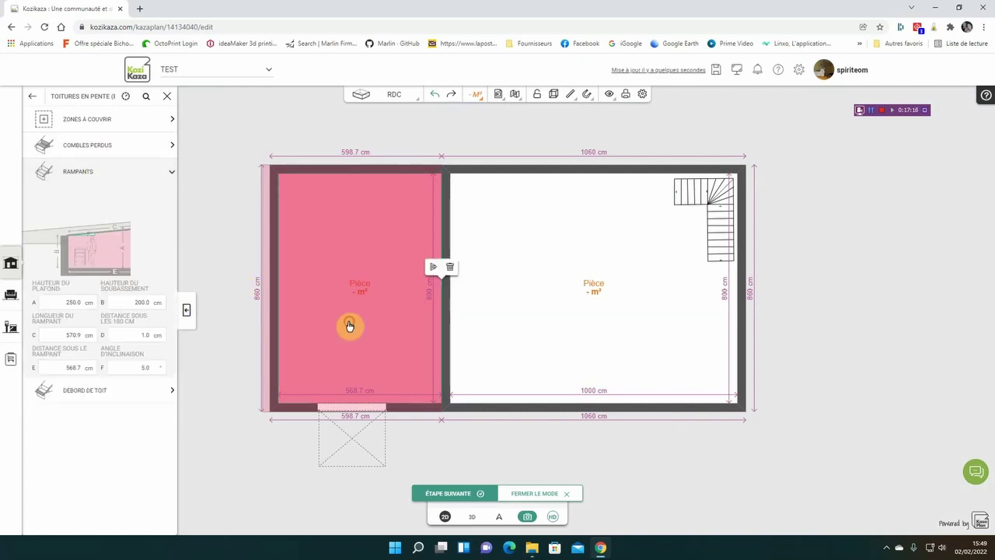
left_click(74, 303)
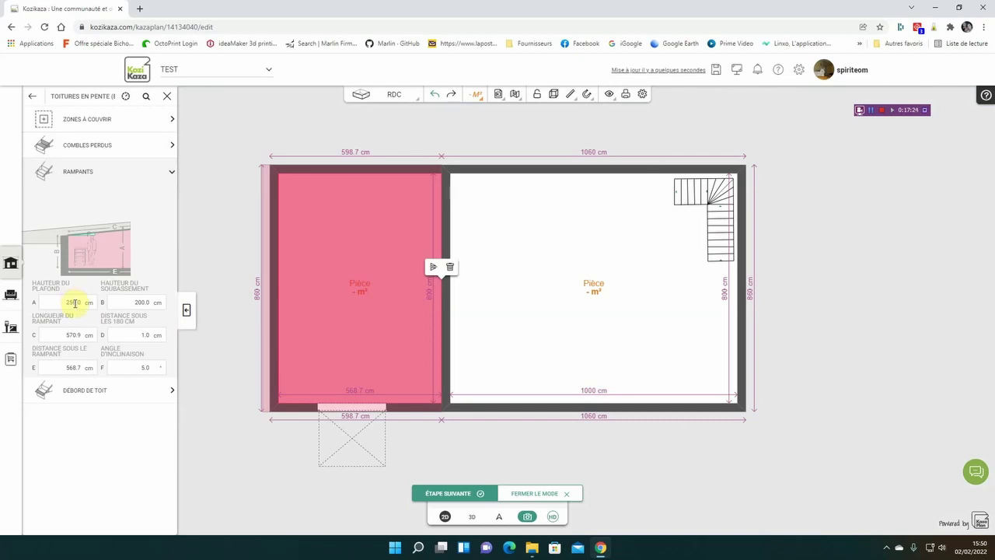
double_click(74, 303)
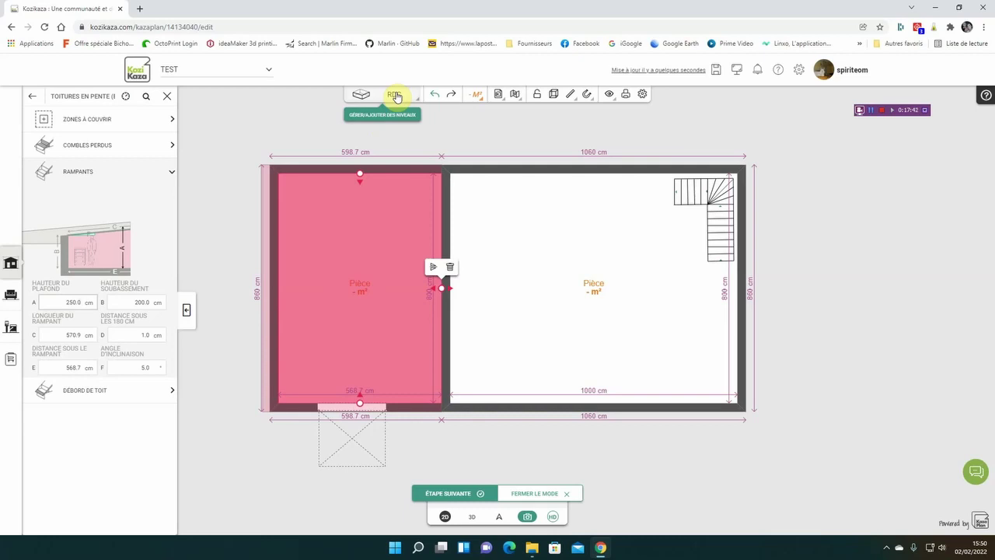
left_click(143, 302)
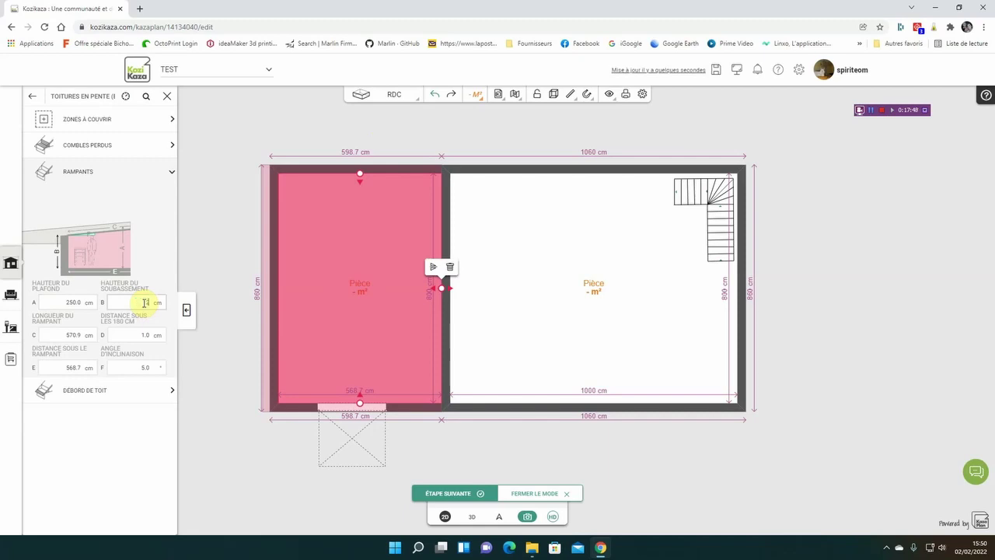
type("2")
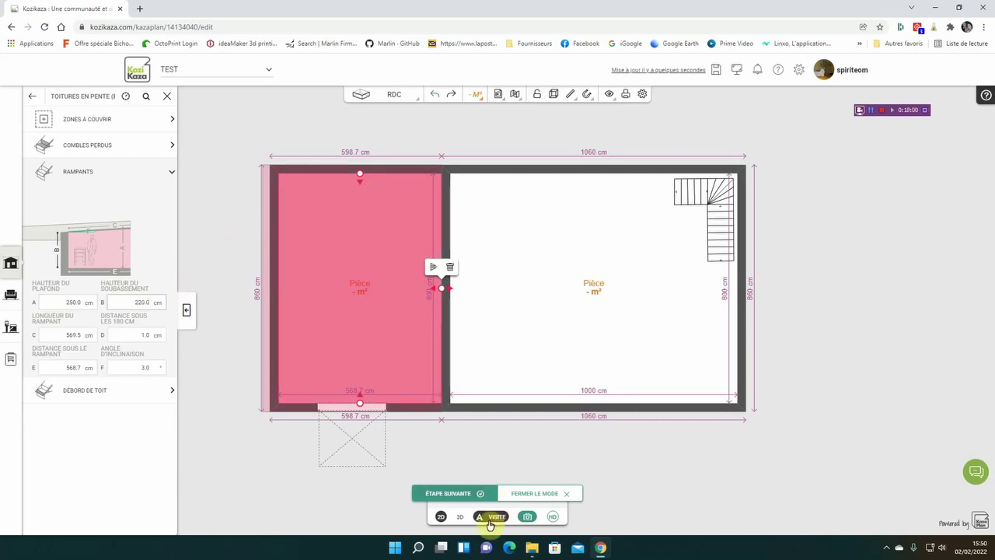
Set the RDC level's hauteur sous plafond to 270 cm in the floor settings and validate it.
left_click(472, 516)
left_click_drag(366, 340, 444, 240)
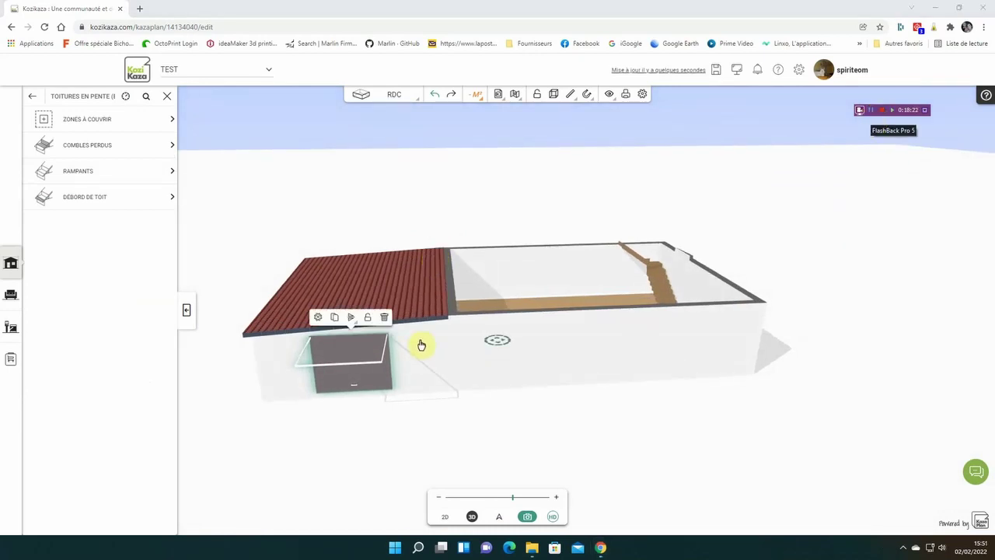
left_click_drag(391, 318, 444, 340)
scroll(460, 331, "up", 3)
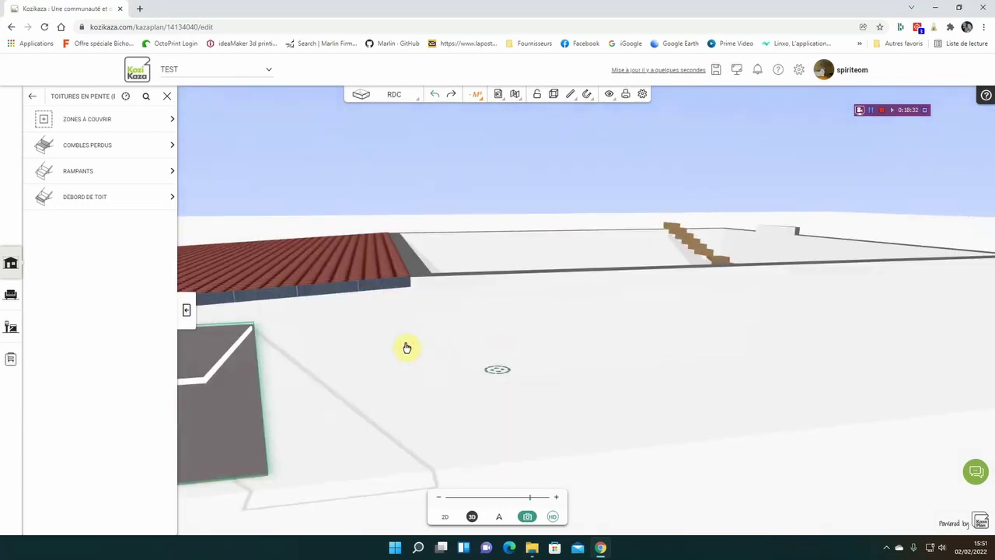
scroll(407, 347, "down", 4)
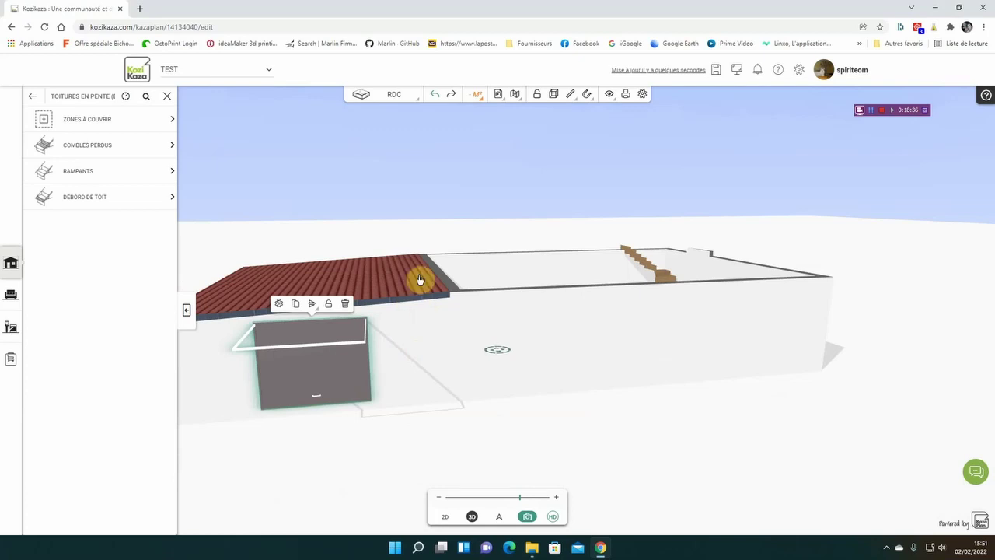
left_click(408, 94)
left_click(419, 179)
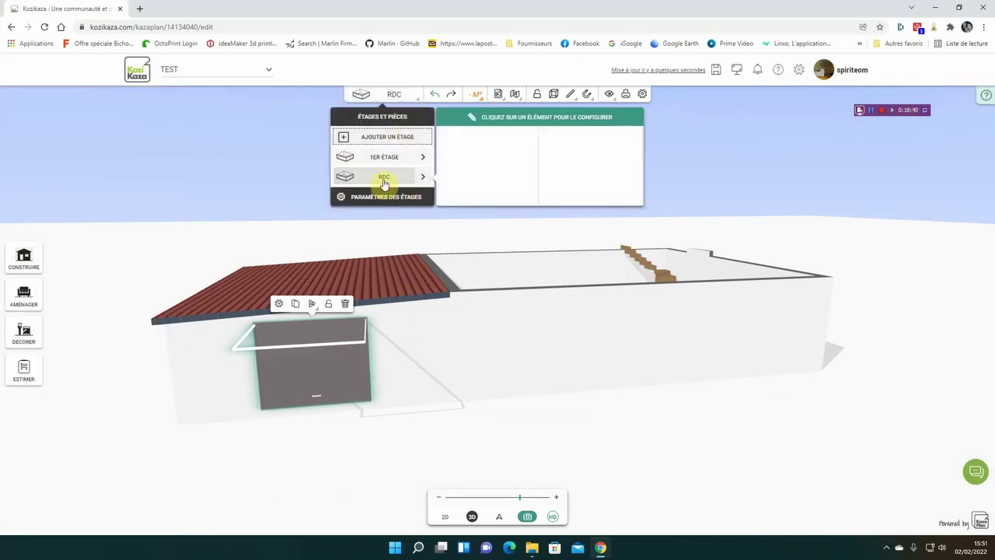
left_click(353, 197)
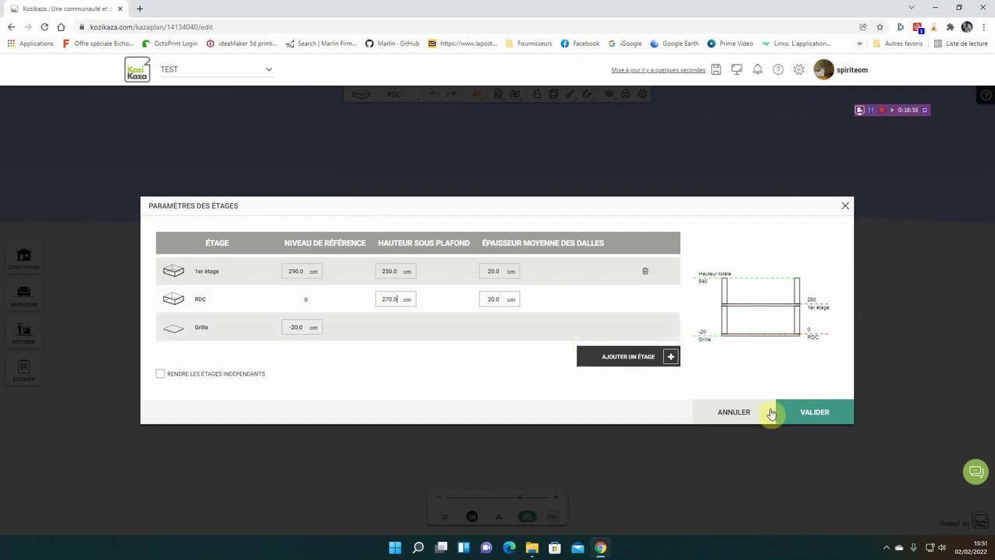
left_click(827, 418)
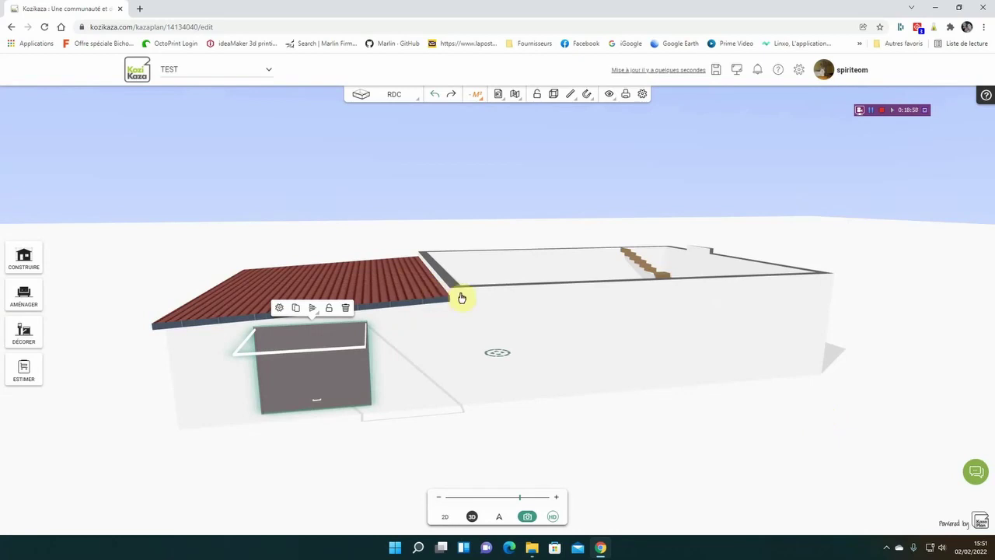
Reopen the garage's sloped roof for editing and set the rampant's hauteur du plafond to 270 cm.
scroll(455, 299, "down", 1)
scroll(451, 305, "up", 1)
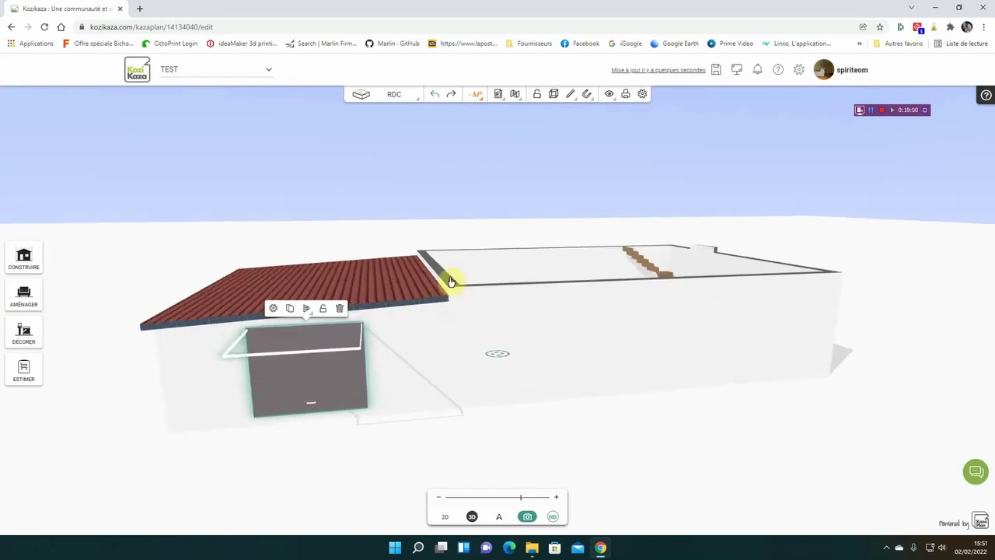
mouse_move(460, 344)
left_mouse_down()
mouse_move(444, 362)
mouse_move(528, 355)
mouse_move(451, 349)
left_mouse_up()
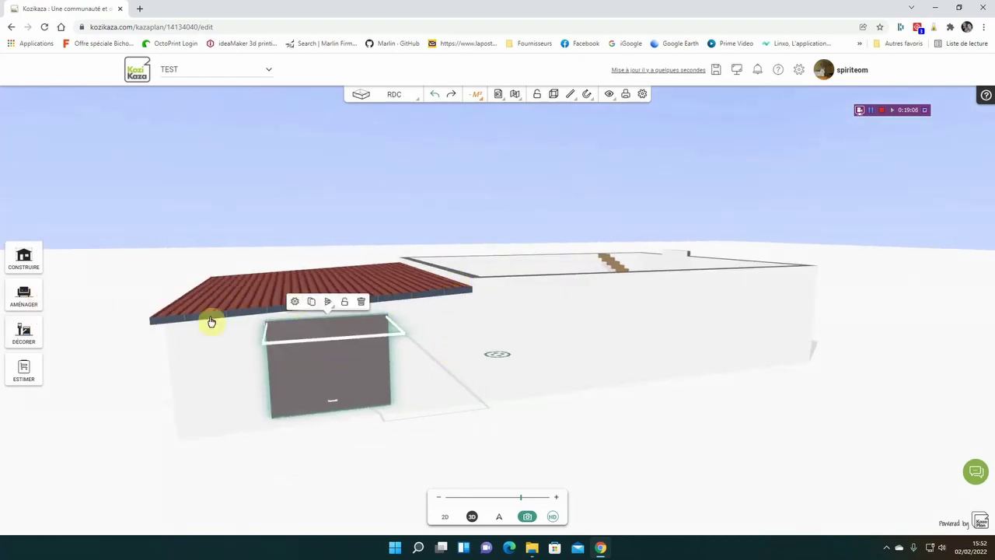
left_click(24, 258)
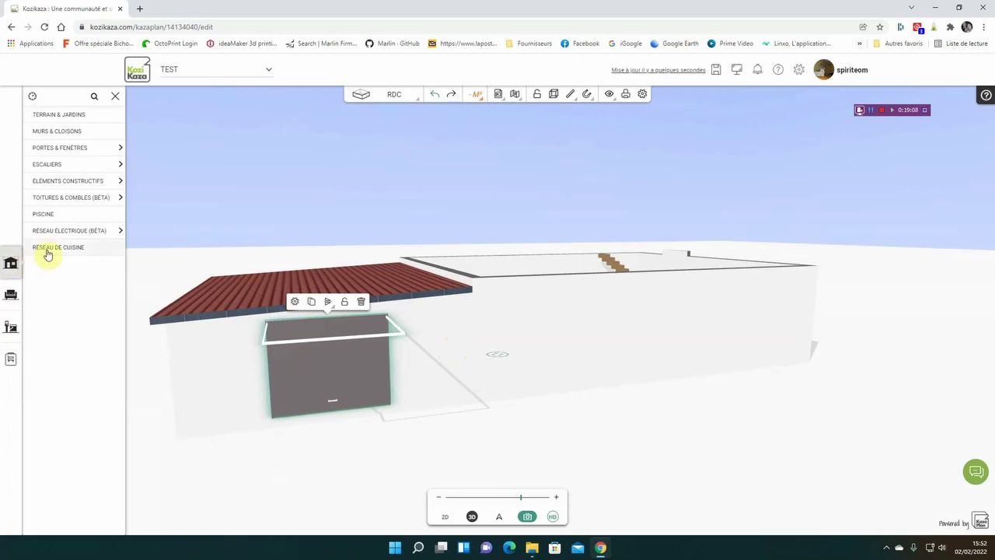
left_click(74, 197)
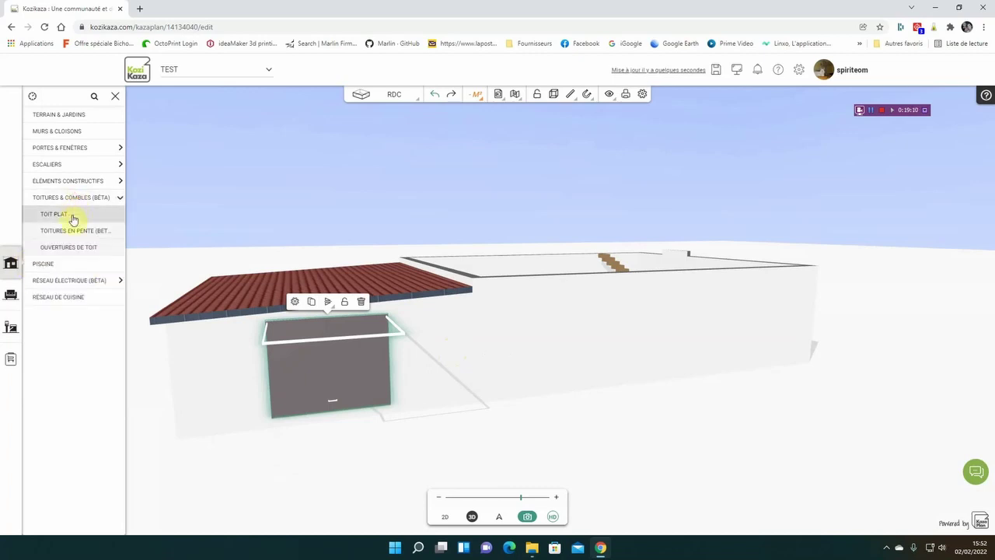
left_click(73, 231)
left_click(972, 102)
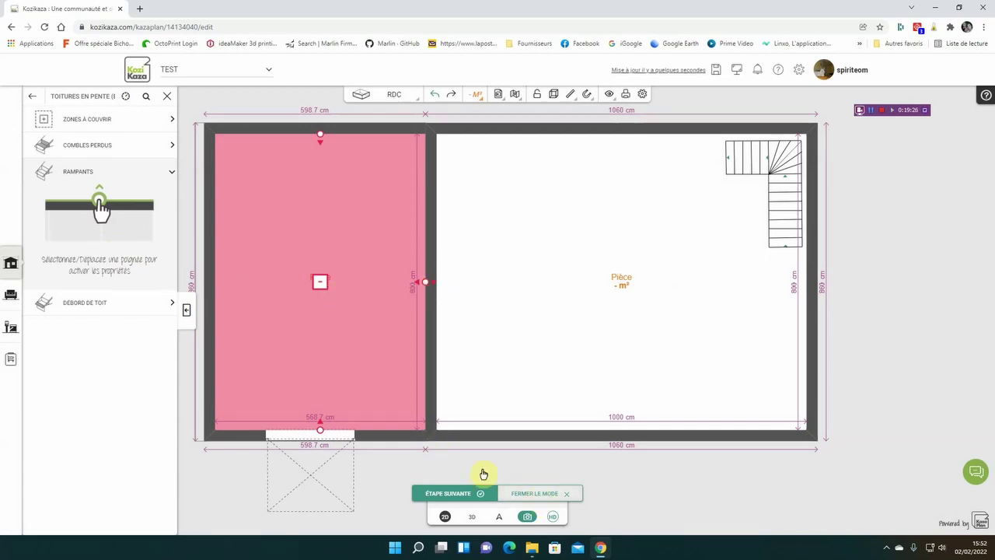
left_click(94, 302)
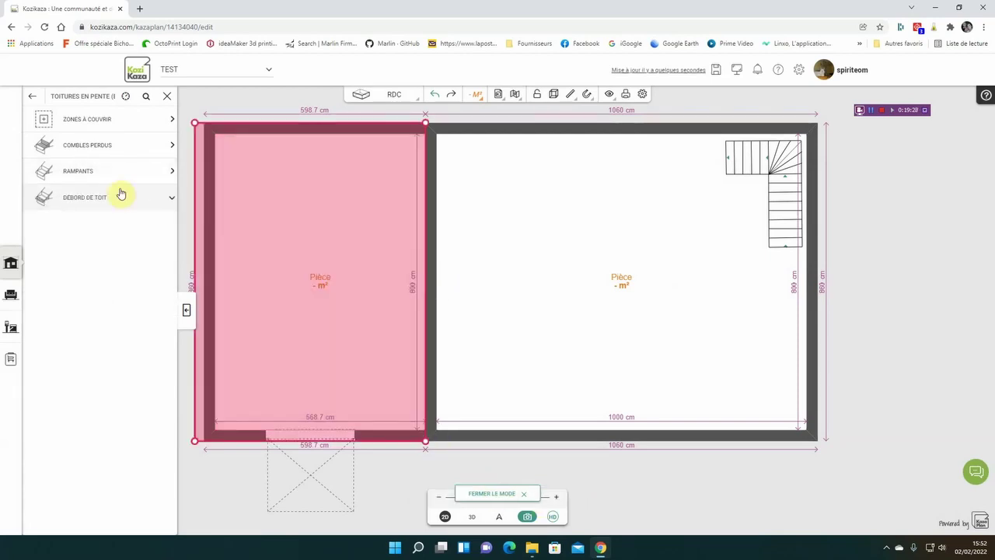
left_click(104, 173)
left_click(398, 338)
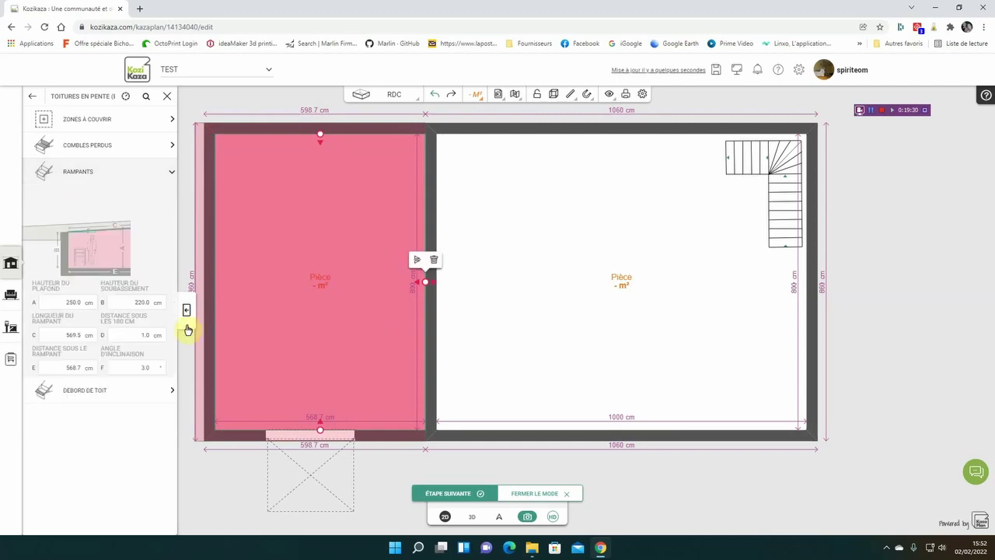
left_click(73, 302)
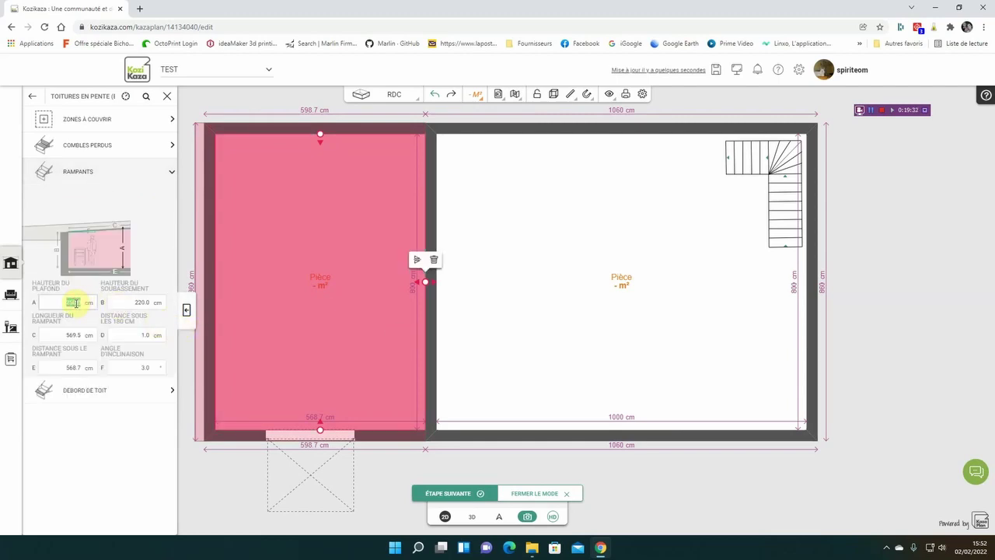
type("270")
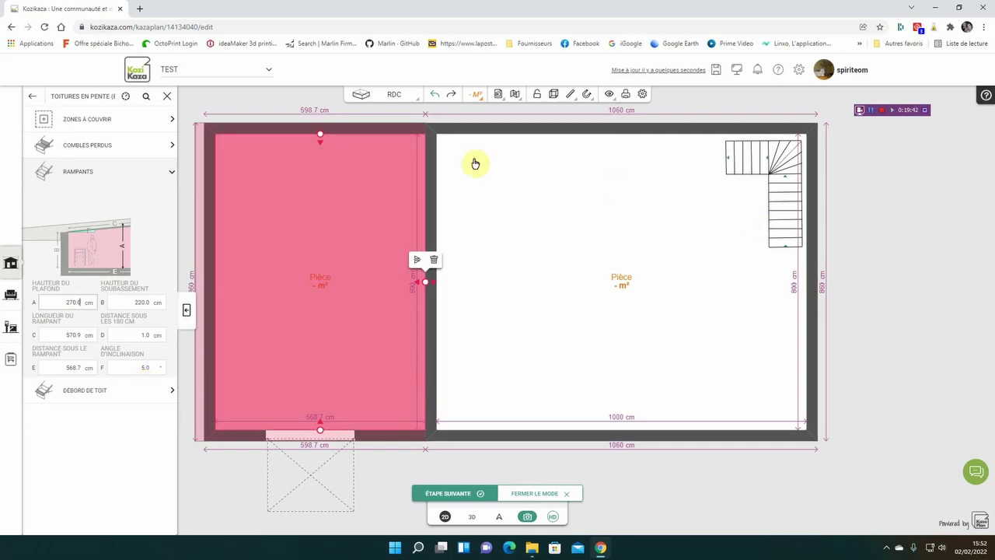
Examine in 3D the garage roof's slope, its junction with the house wall and its clearance above the door.
left_click(475, 518)
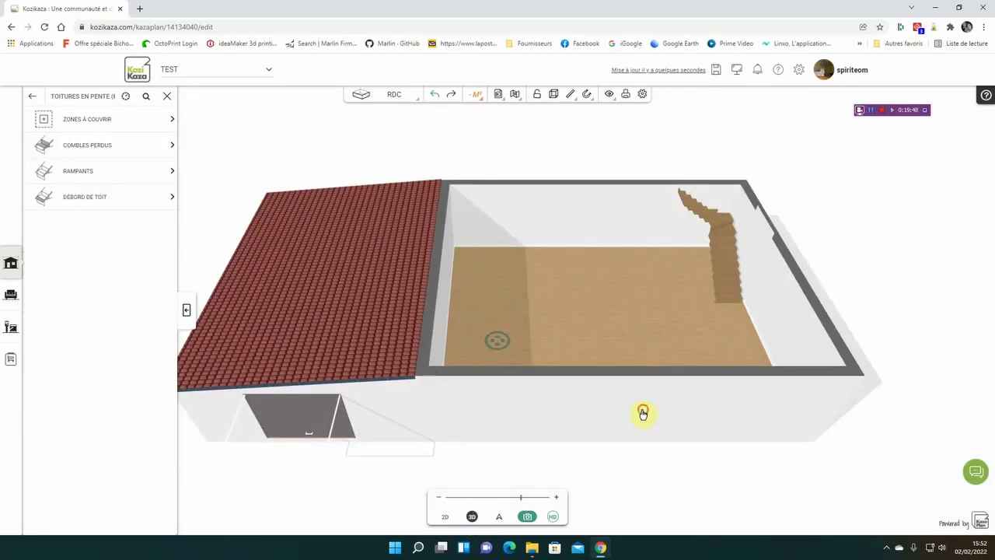
left_click_drag(772, 402, 859, 407)
scroll(451, 386, "down", 3)
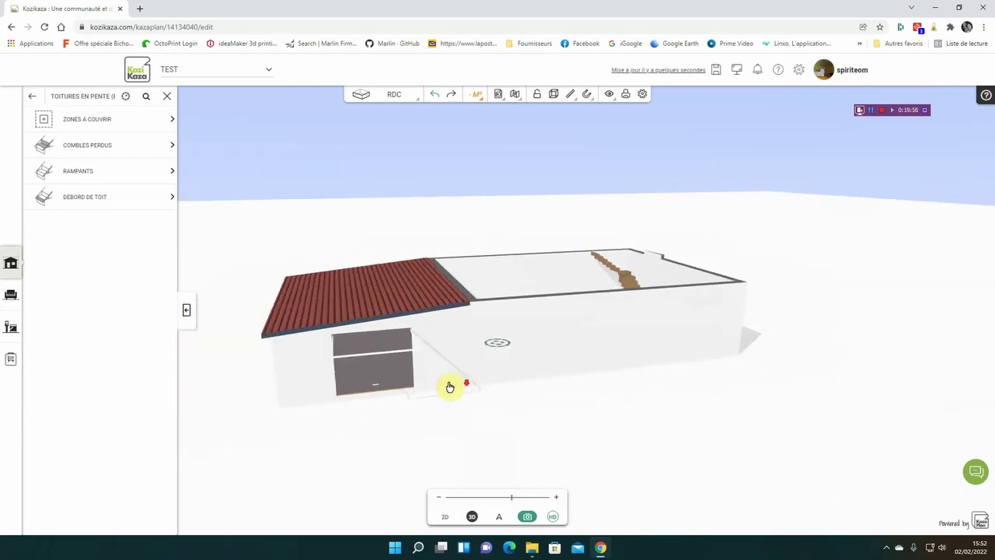
mouse_move(568, 393)
left_mouse_down()
mouse_move(444, 409)
mouse_move(543, 409)
mouse_move(567, 375)
left_mouse_up()
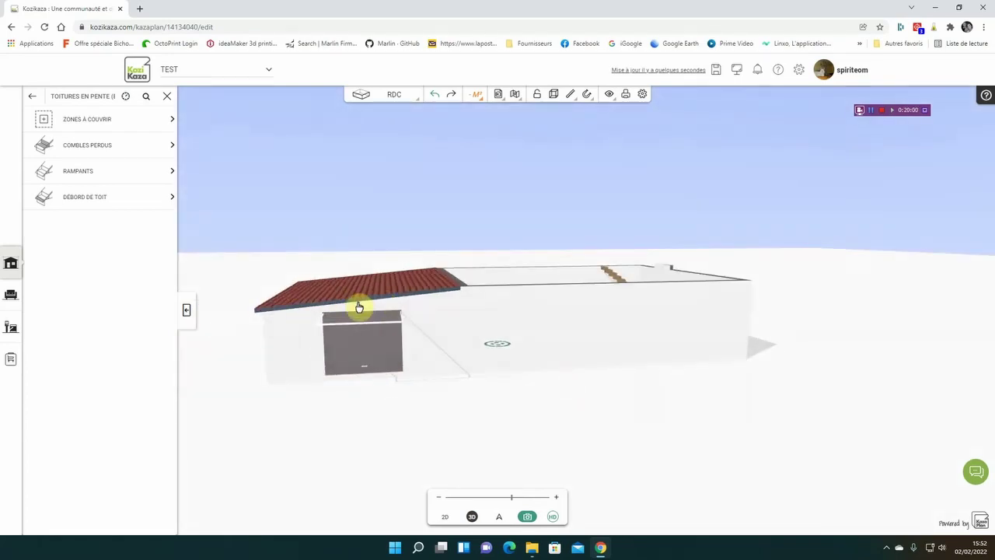
left_click_drag(348, 320, 409, 384)
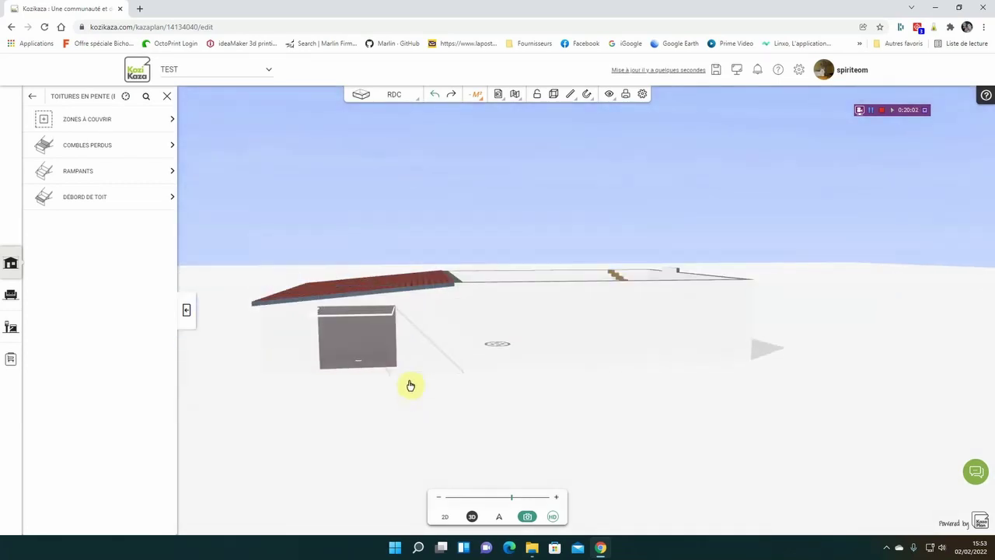
left_click_drag(612, 369, 593, 418)
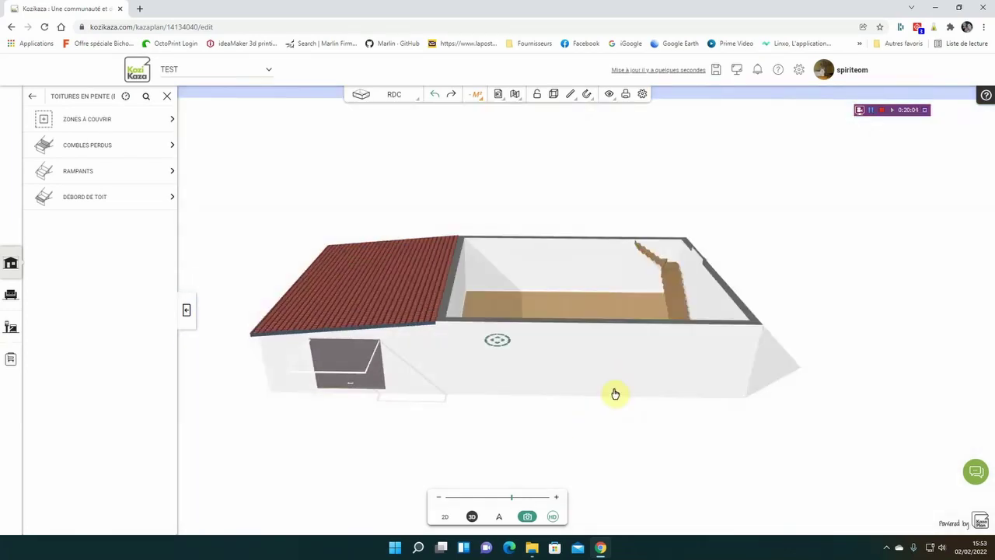
Switch the active level from RDC to the 1er étage and view the whole house from a lower angle.
left_click(398, 94)
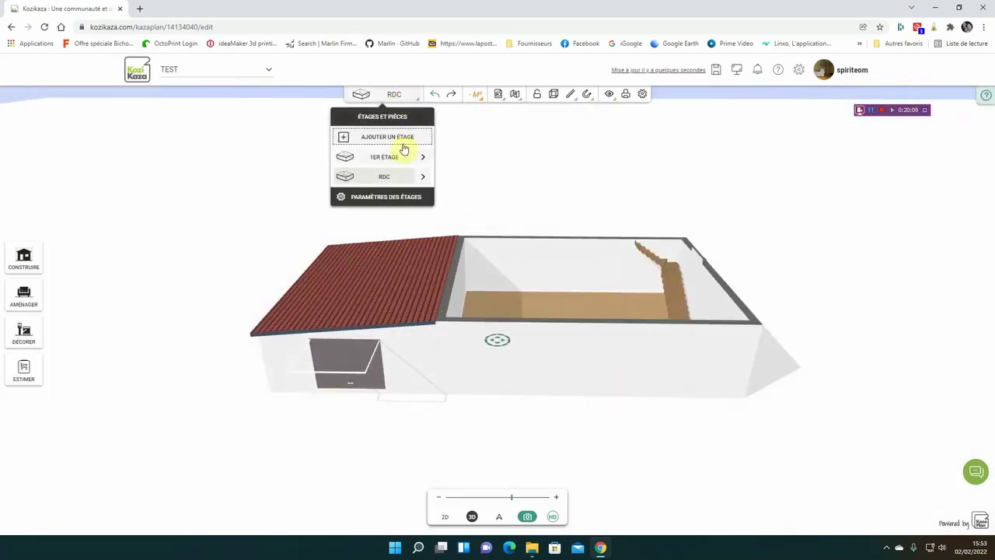
left_click(388, 158)
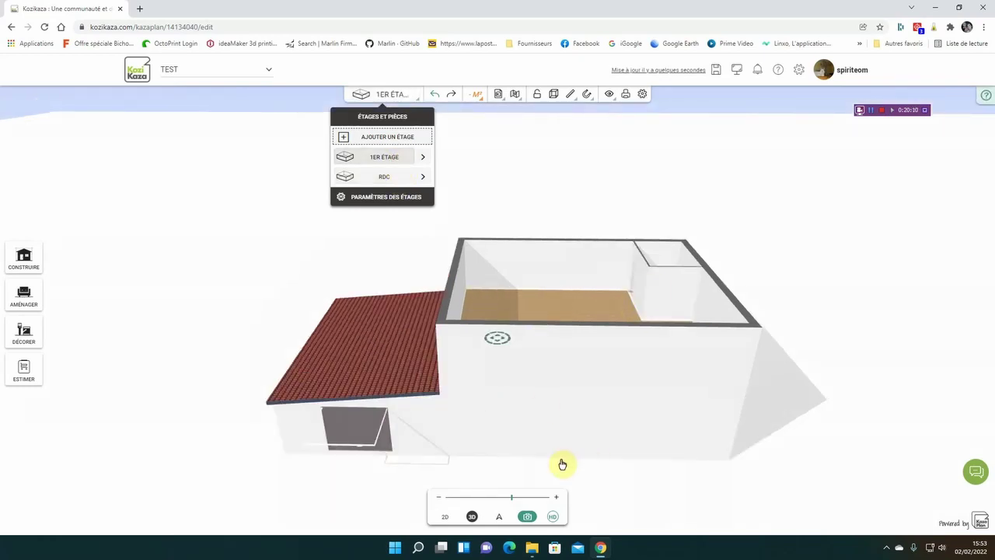
left_click_drag(529, 470, 533, 440)
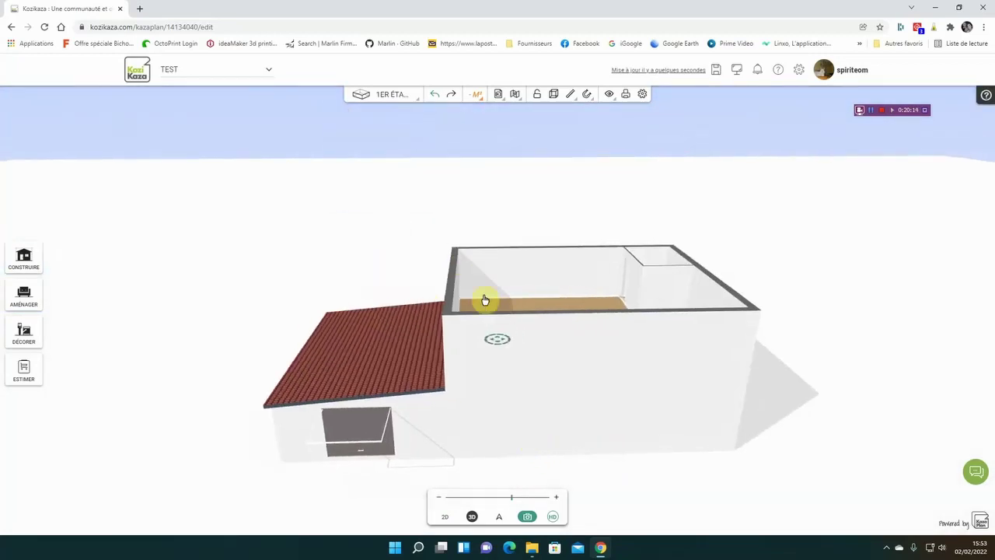
Add an étage sous combles with a hauteur sous plafond of 160 cm and a hauteur de la dalle of 20 cm, skipping the roof tutorial.
left_click(402, 98)
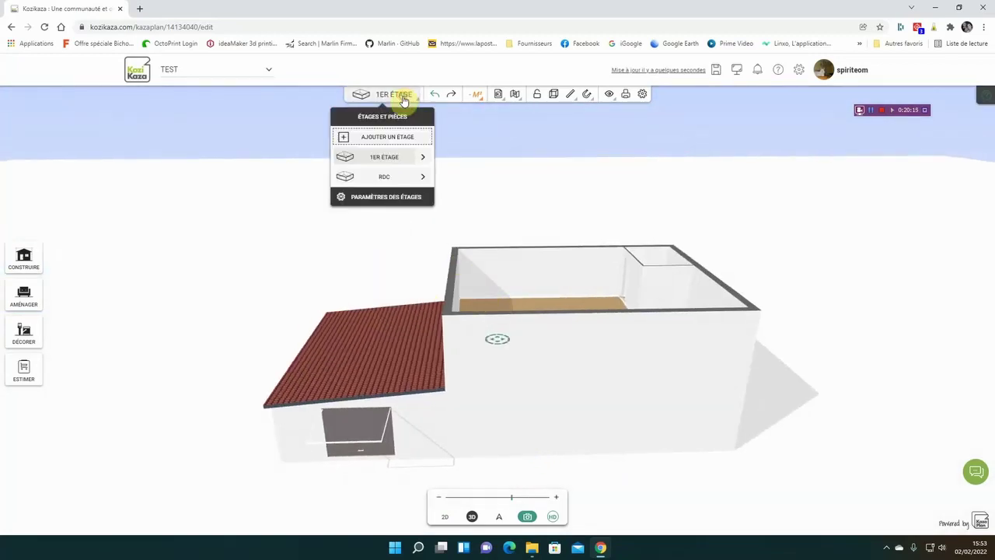
left_click(394, 136)
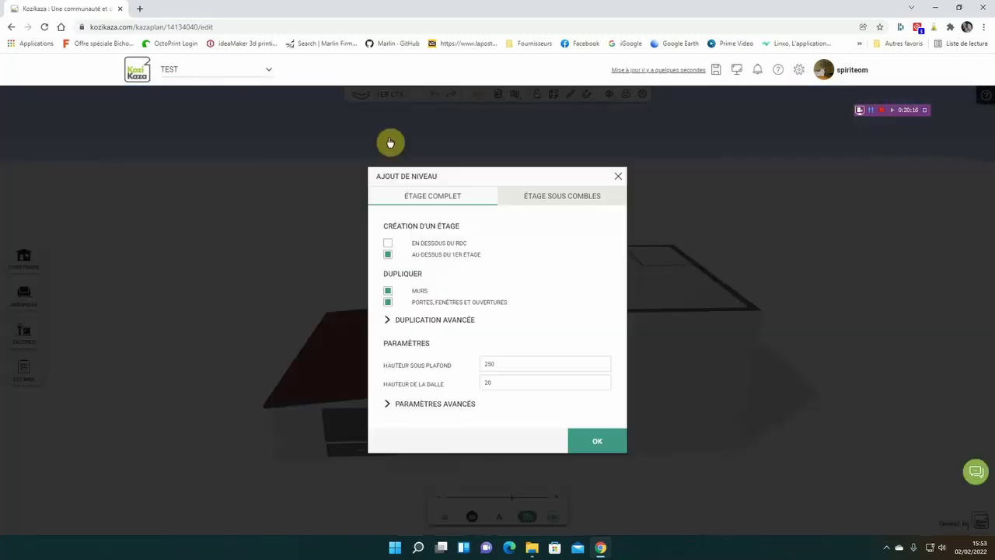
left_click(554, 203)
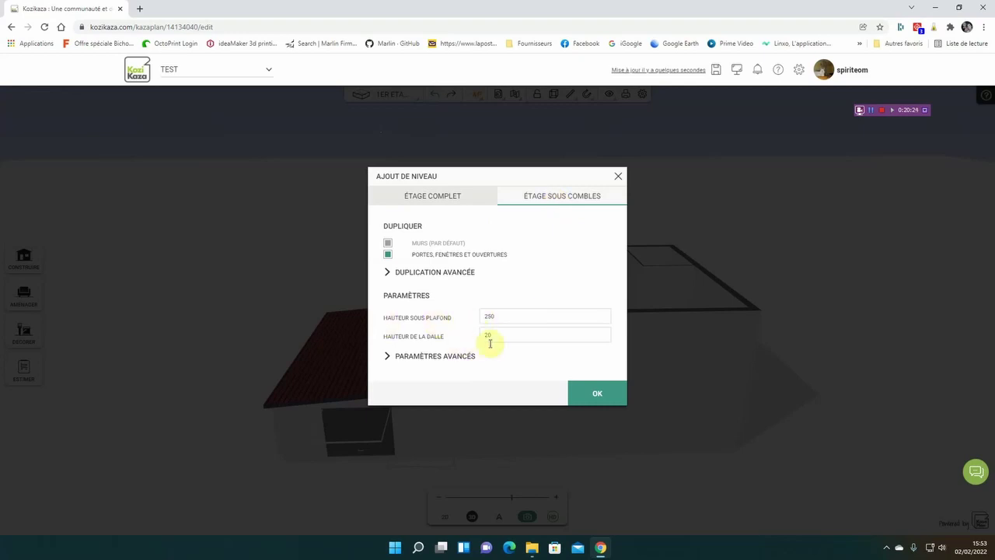
left_click(502, 318)
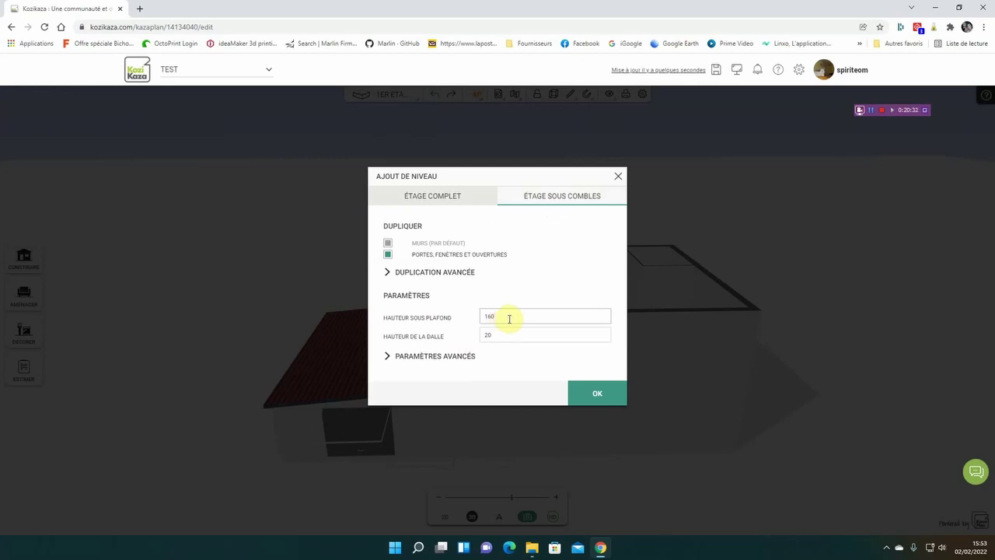
left_click(599, 398)
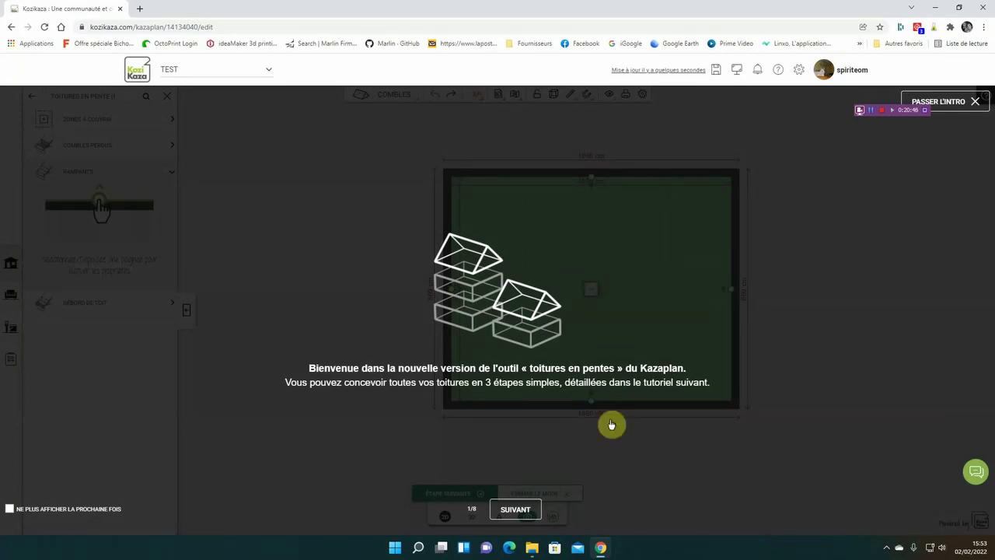
left_click(973, 102)
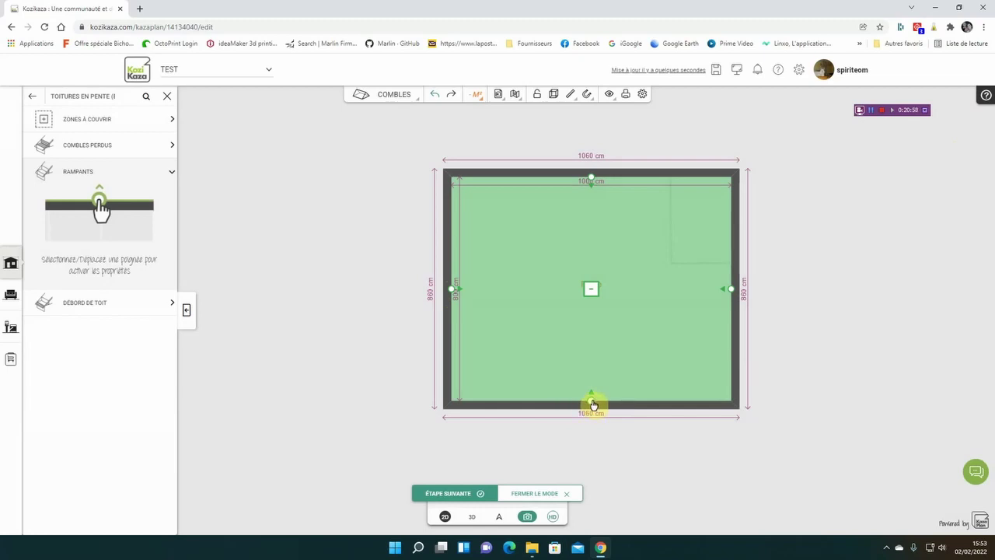
mouse_move(591, 403)
left_mouse_down()
mouse_move(595, 371)
mouse_move(597, 403)
left_mouse_up()
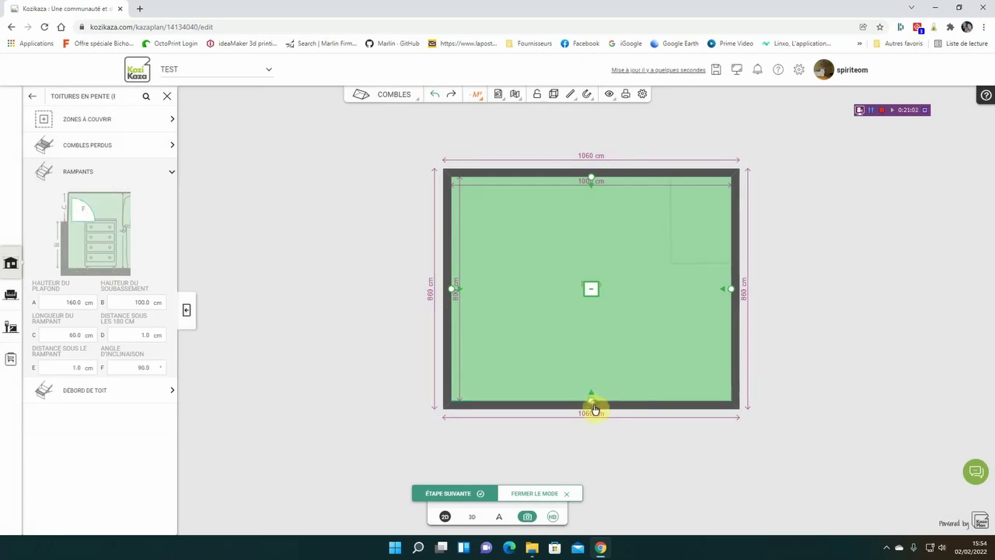
left_click_drag(596, 403, 596, 390)
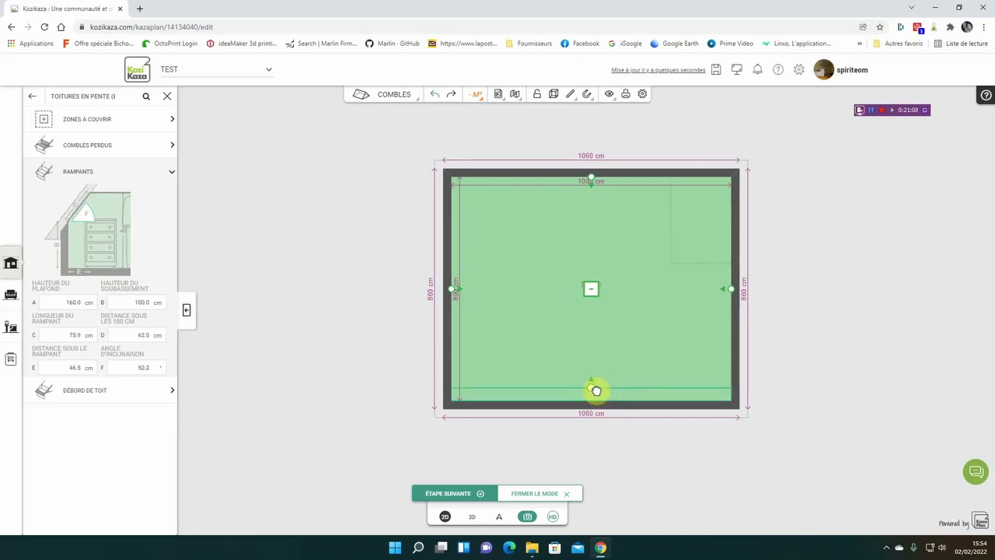
left_click_drag(596, 391, 596, 399)
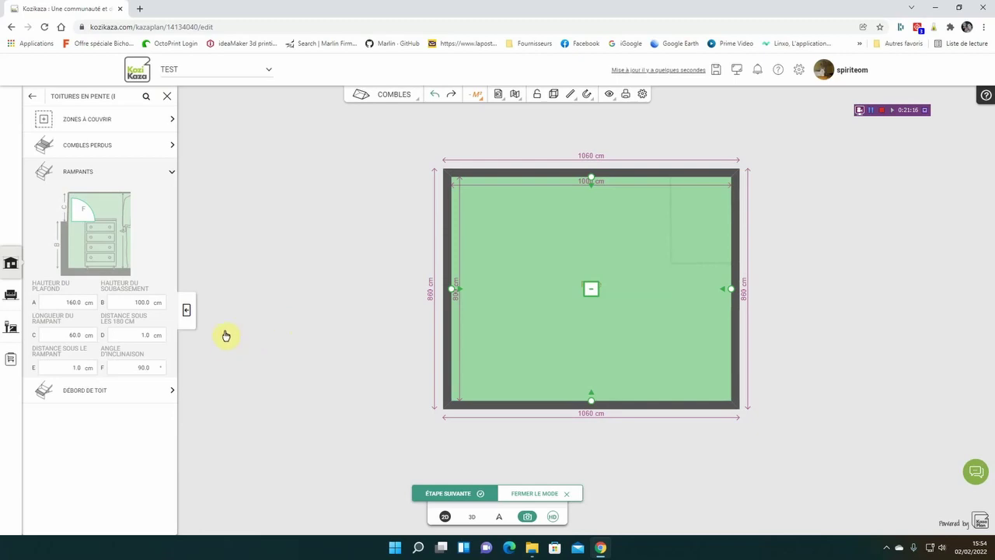
left_click_drag(594, 178, 593, 193)
mouse_move(591, 402)
left_mouse_down()
mouse_move(596, 368)
mouse_move(596, 395)
left_mouse_up()
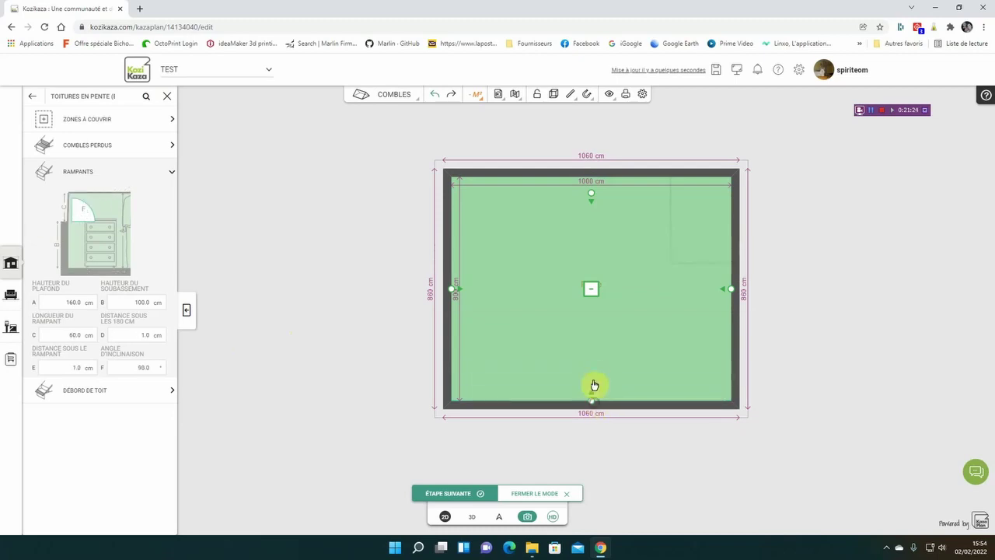
left_click_drag(591, 193, 592, 180)
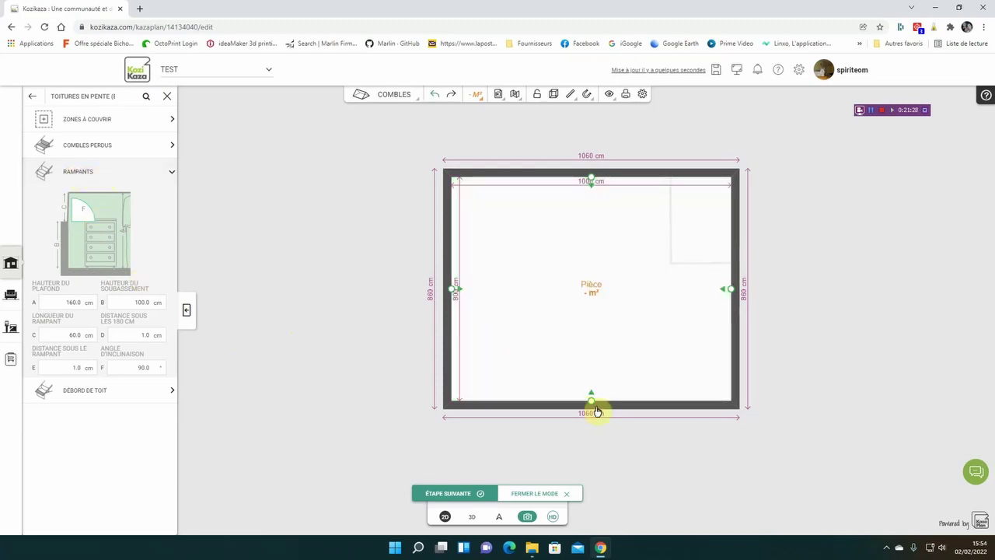
Extend the rampants from the two 1060 cm walls to a central ridge, 400 cm under each slope, and close the sloped roof mode.
left_click_drag(593, 401, 595, 386)
left_click(591, 363)
left_click_drag(594, 388, 601, 294)
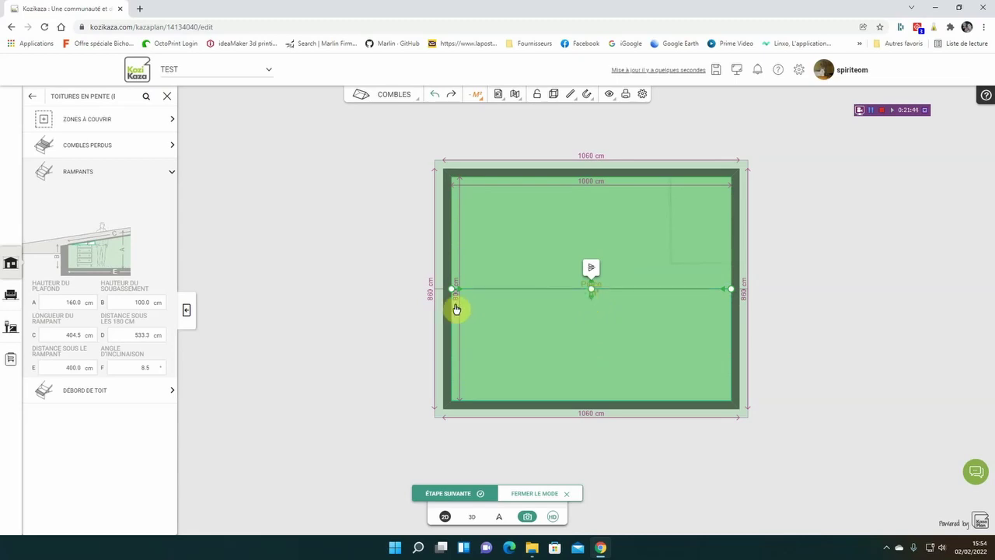
left_click(531, 495)
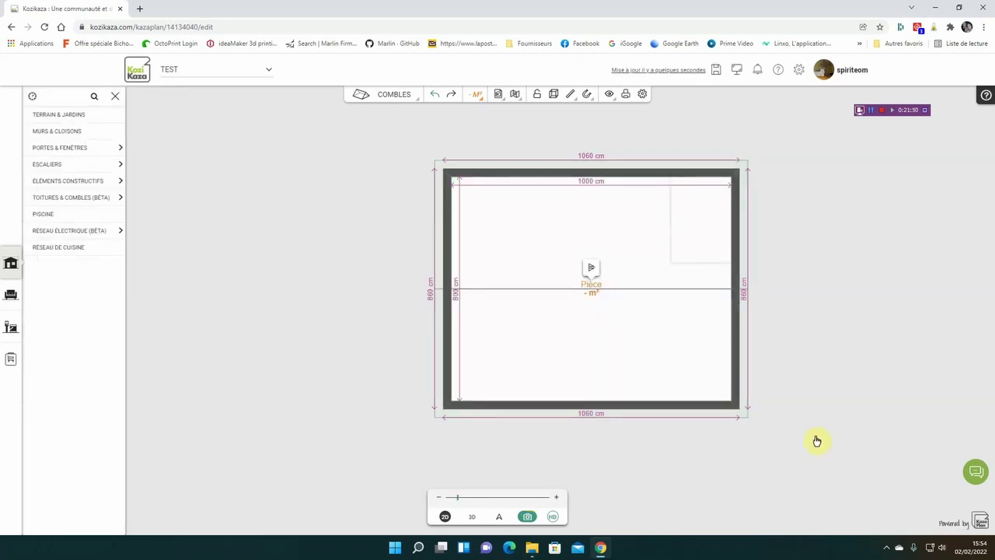
Examine the finished house in 3D from all sides, checking the two-slope attic roof, its overhangs and the lower garage roof.
left_click(471, 517)
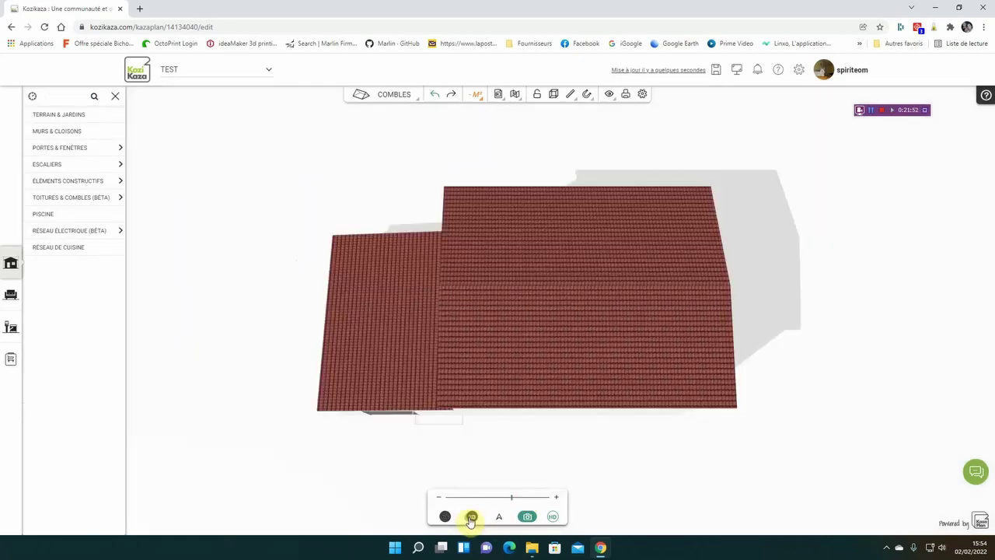
left_click_drag(552, 454, 437, 424)
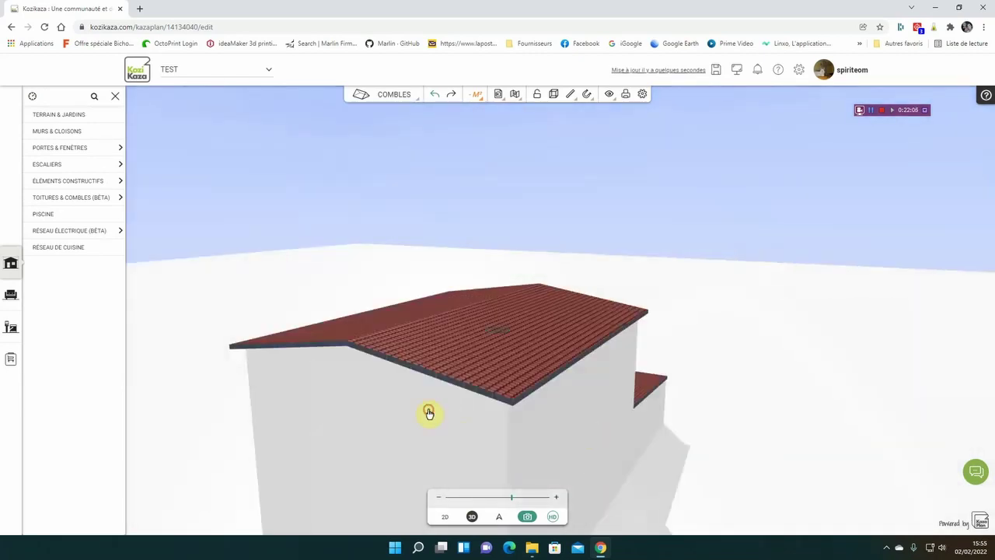
left_click_drag(580, 376, 624, 382)
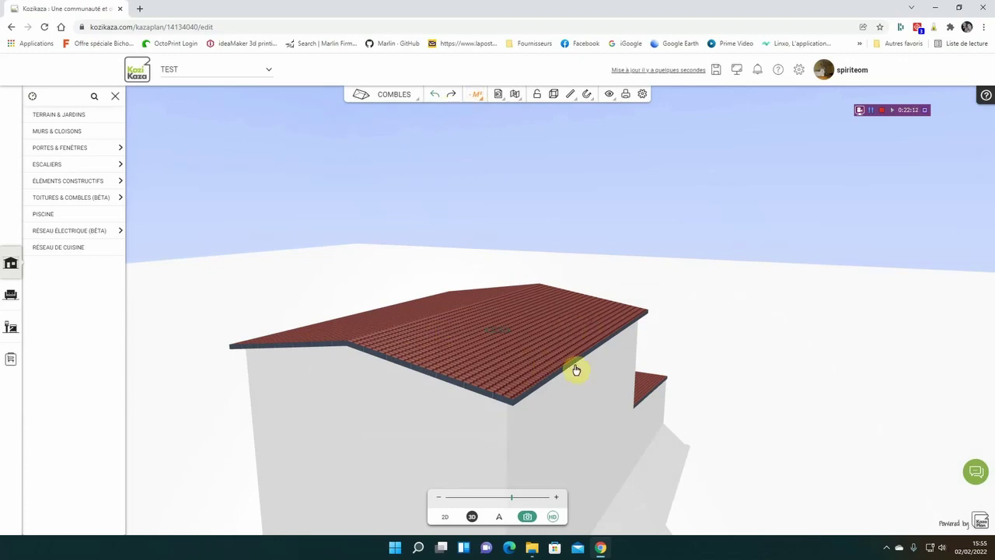
left_click_drag(667, 380, 567, 436)
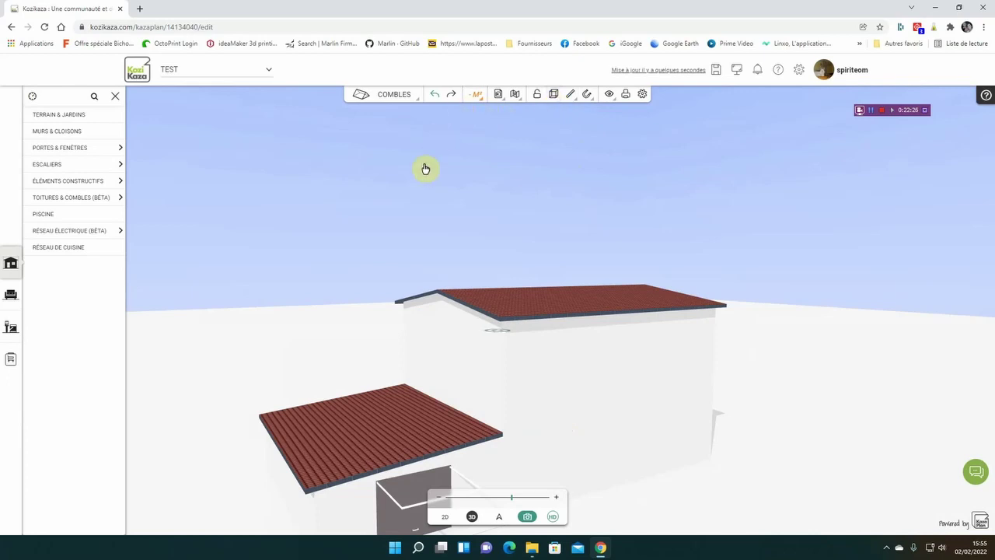
left_click_drag(500, 321, 598, 378)
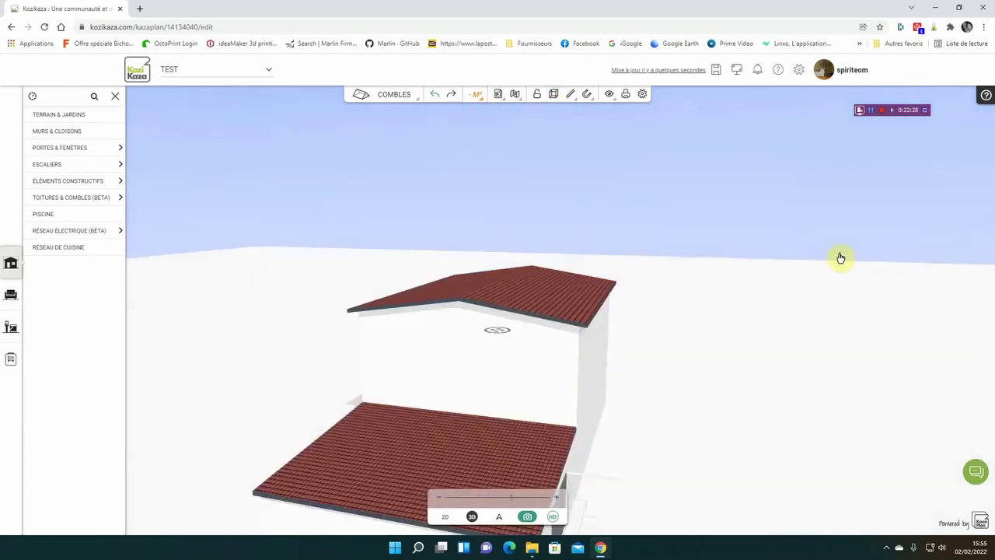
left_click_drag(820, 272, 691, 373)
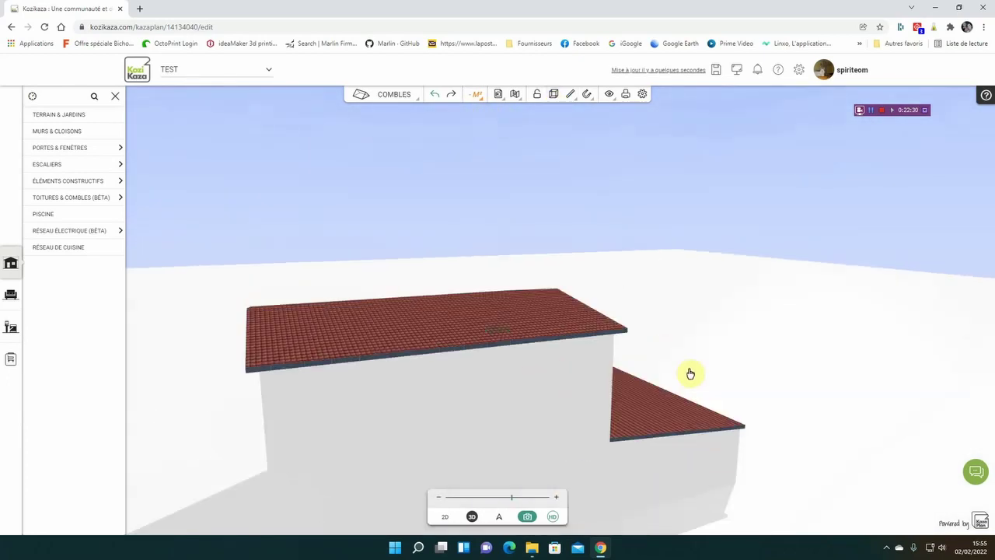
left_click_drag(345, 444, 555, 382)
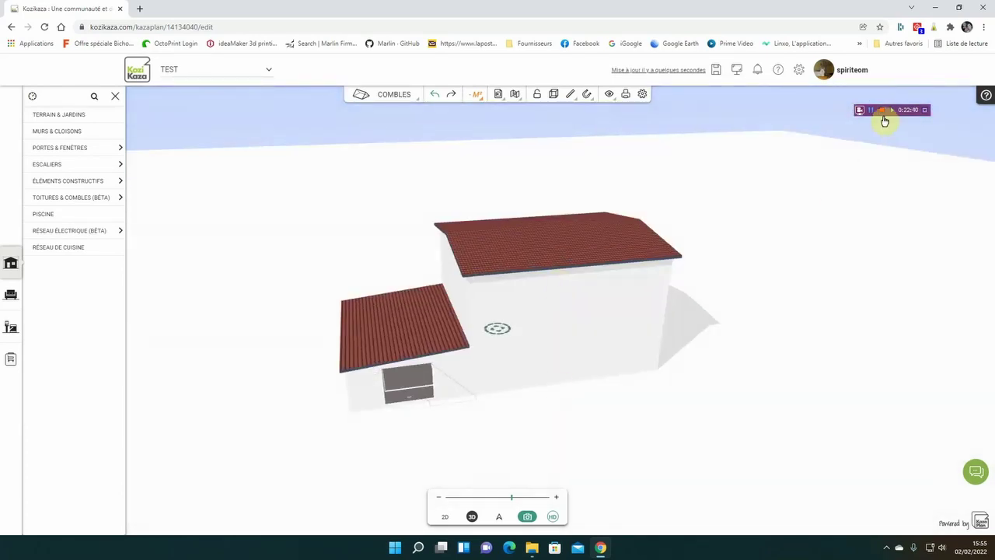